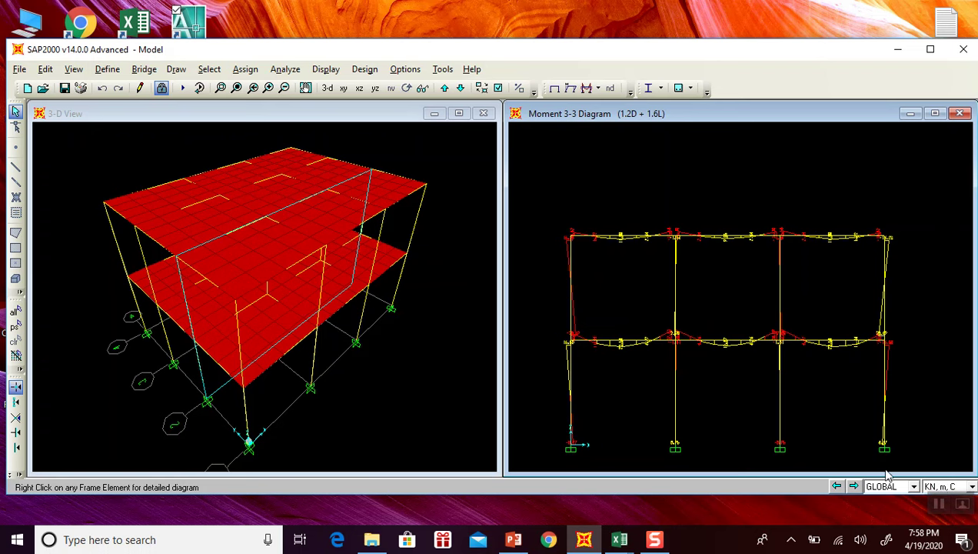
Switch to the balok-plat workbook in Excel and examine the title, author credit and section diagrams on the Balok sheet.
mouse_move(622, 544)
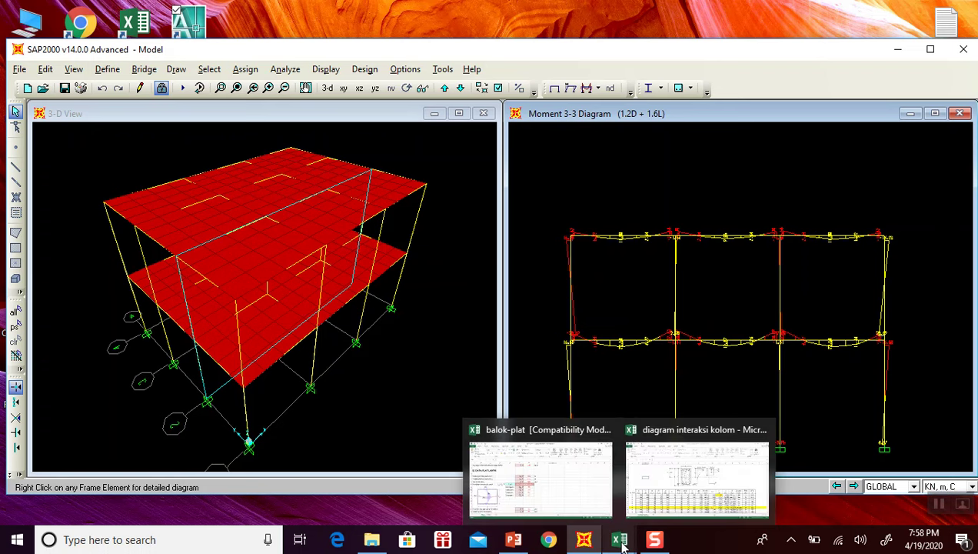
click(572, 492)
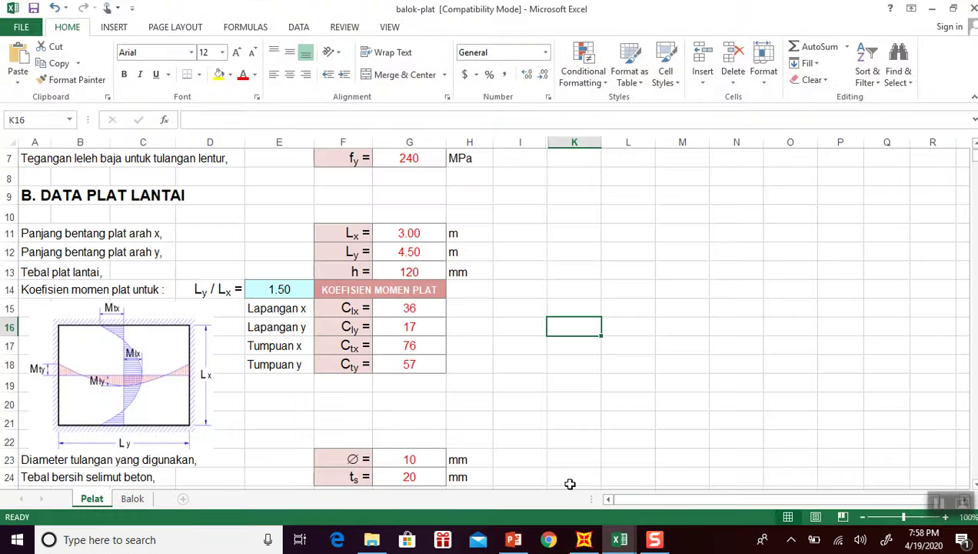
click(136, 499)
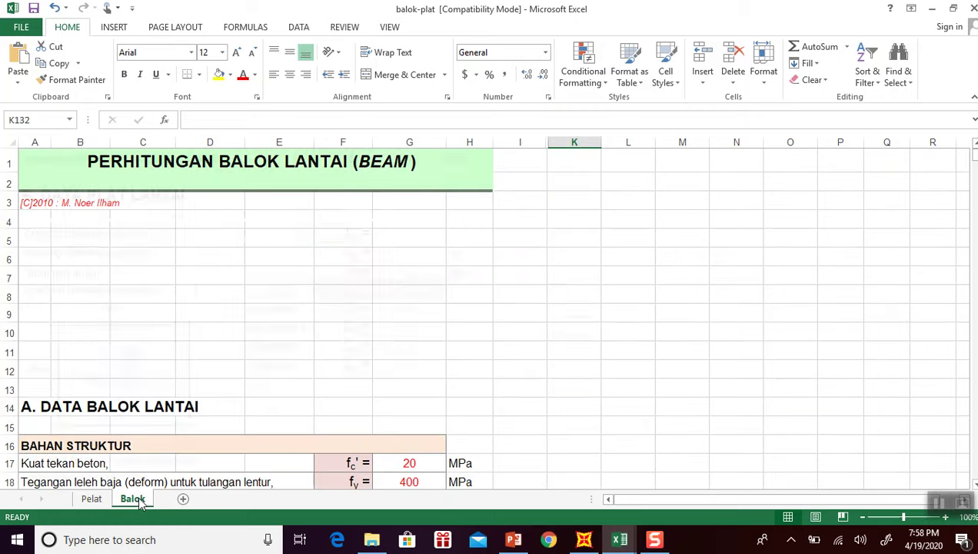
click(568, 298)
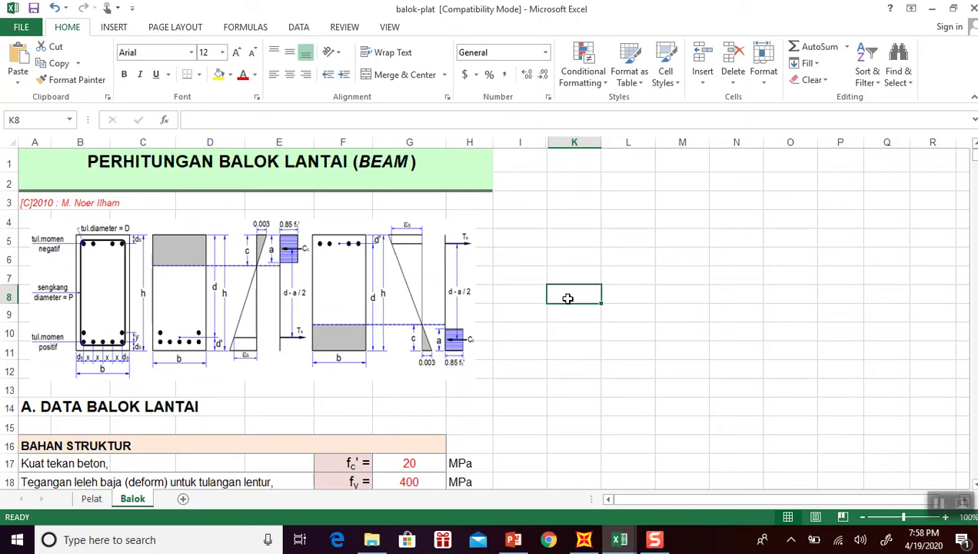
click(38, 203)
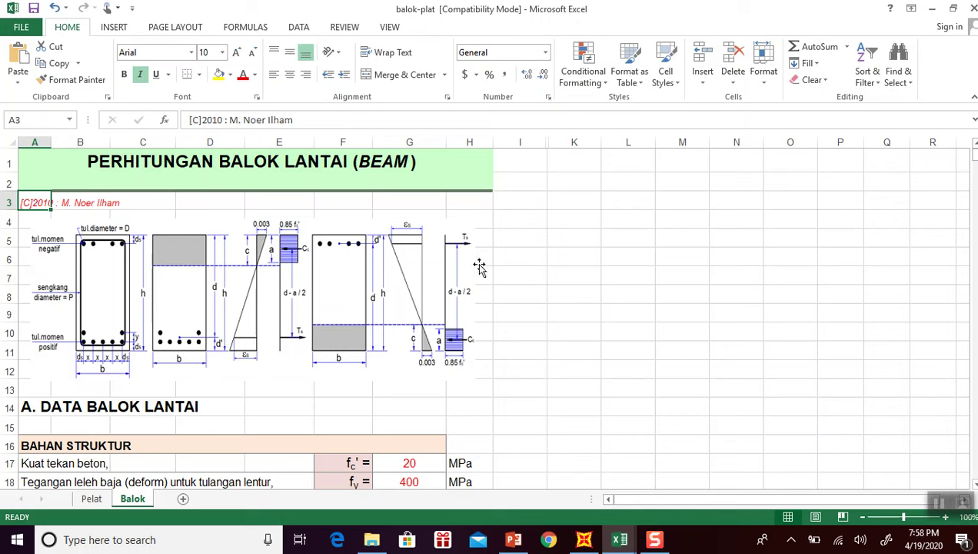
click(687, 277)
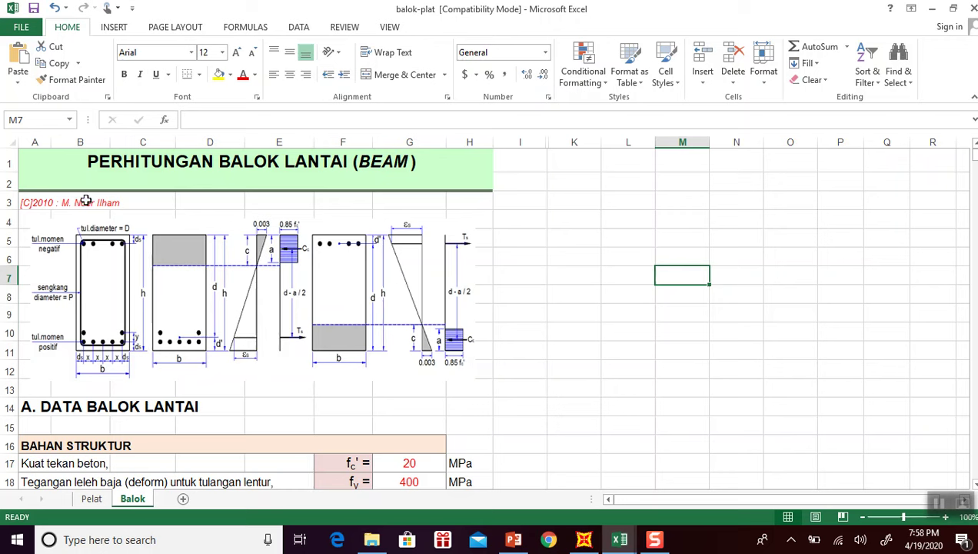
click(632, 275)
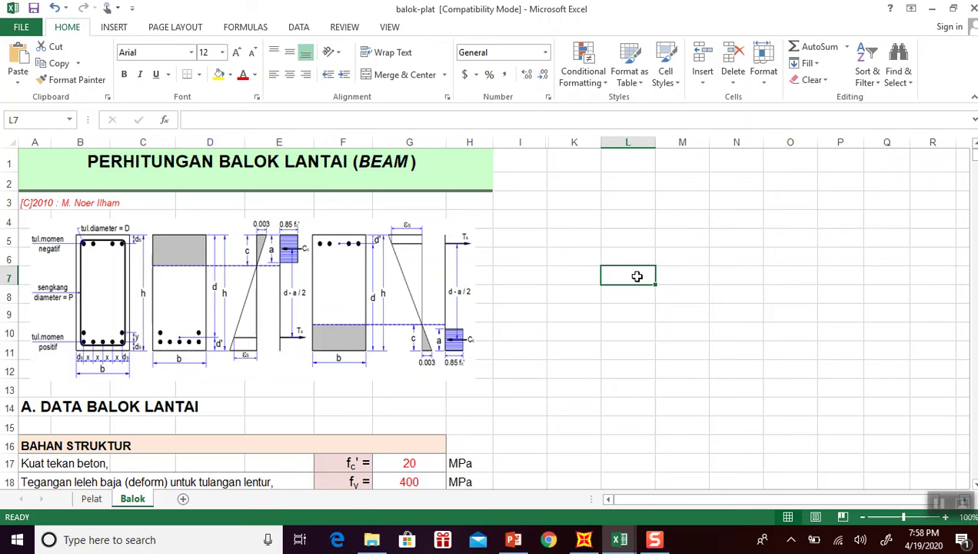
click(577, 276)
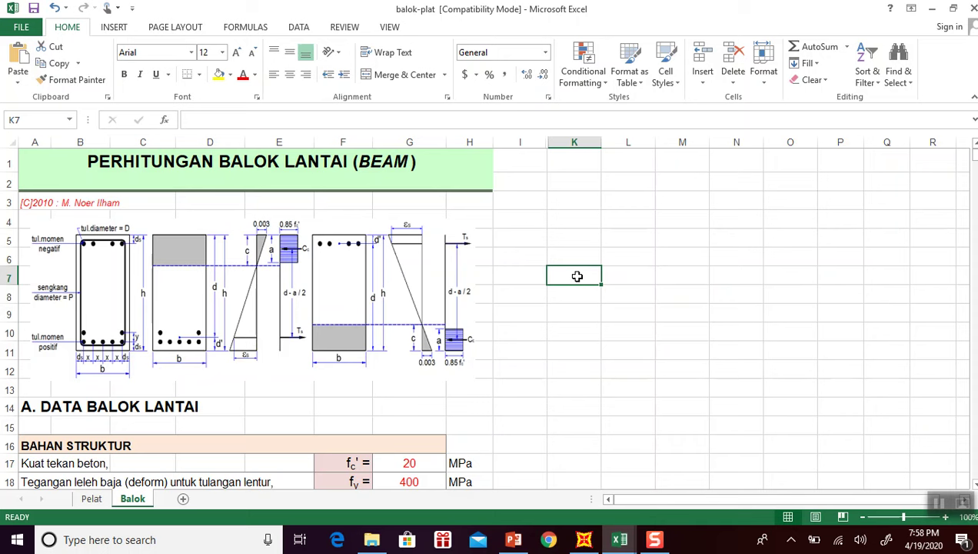
Look over the Pelat and Balok sheets in turn, finishing at the beginning of the Pelat slab calculation.
click(96, 501)
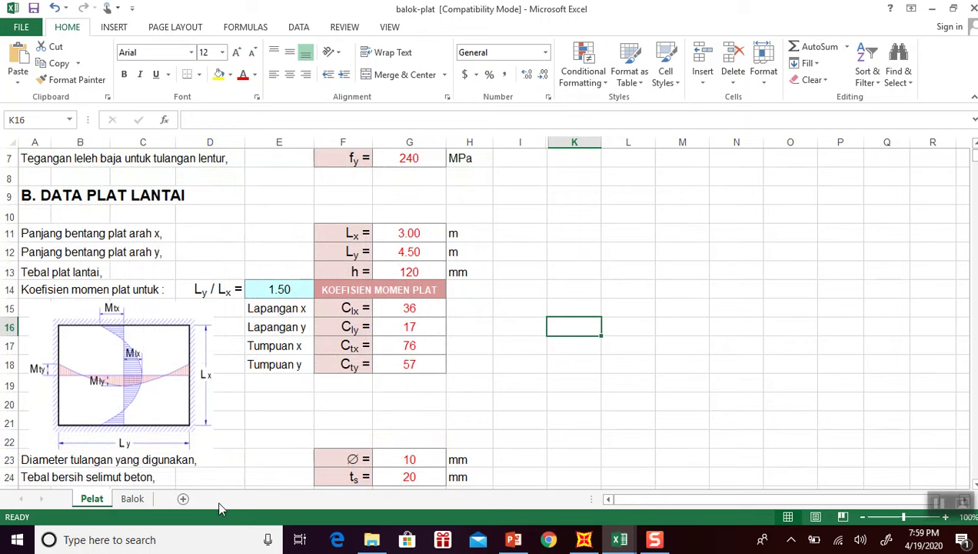
click(133, 498)
click(626, 315)
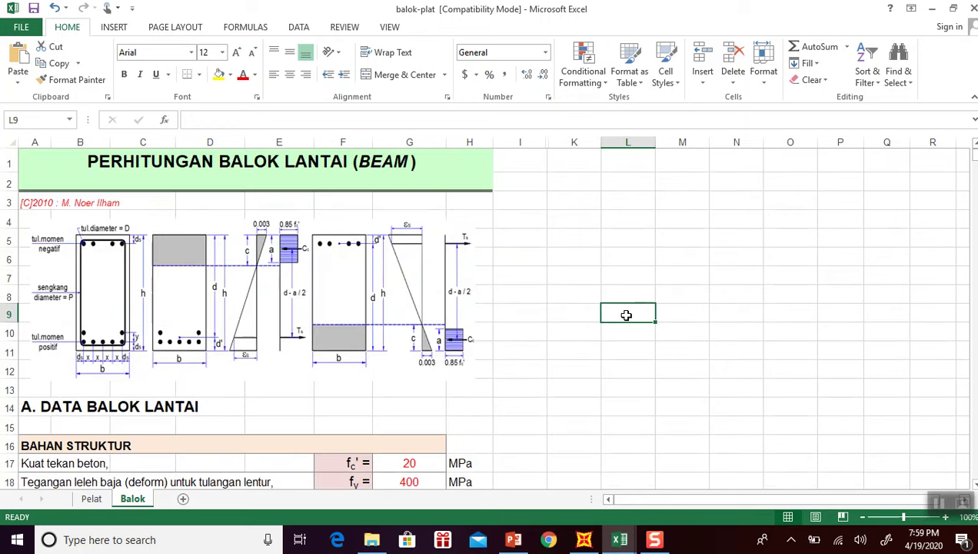
click(637, 274)
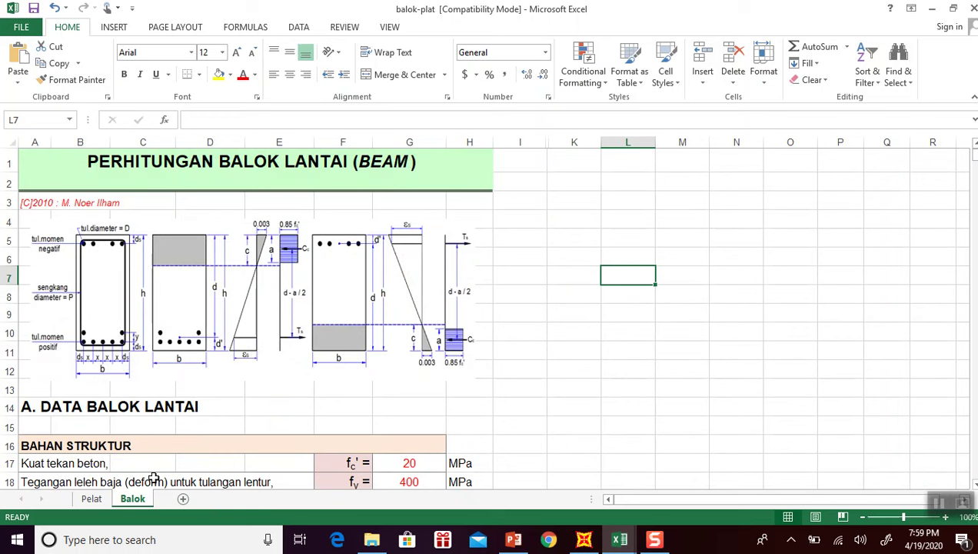
click(92, 498)
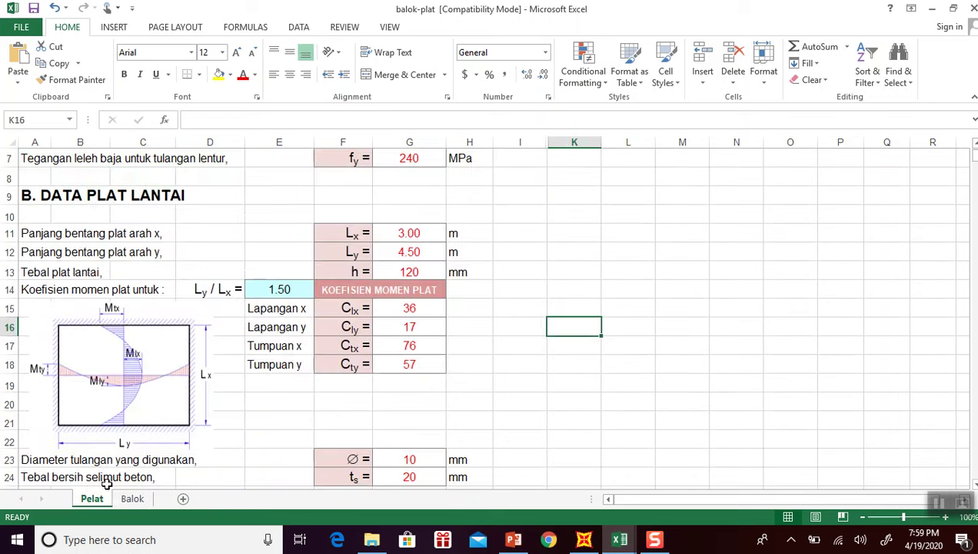
scroll(286, 346, up, 2)
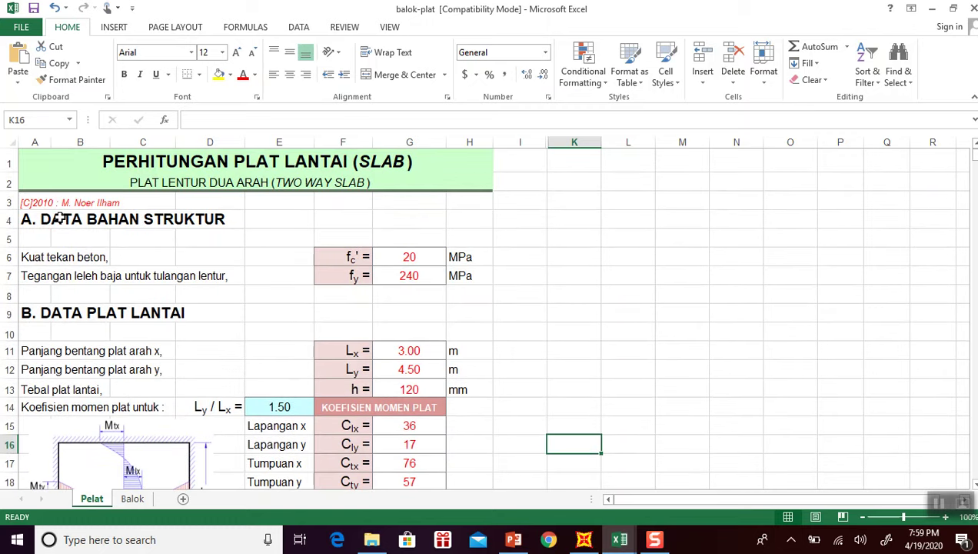
Switch to the diagram interaksi kolom workbook and view the column section diagram and interaction table.
click(621, 541)
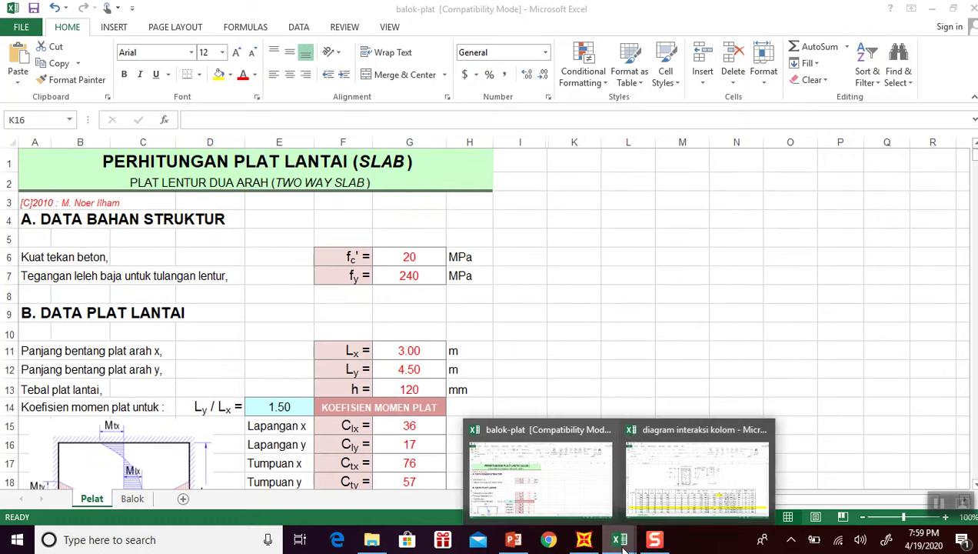
click(658, 481)
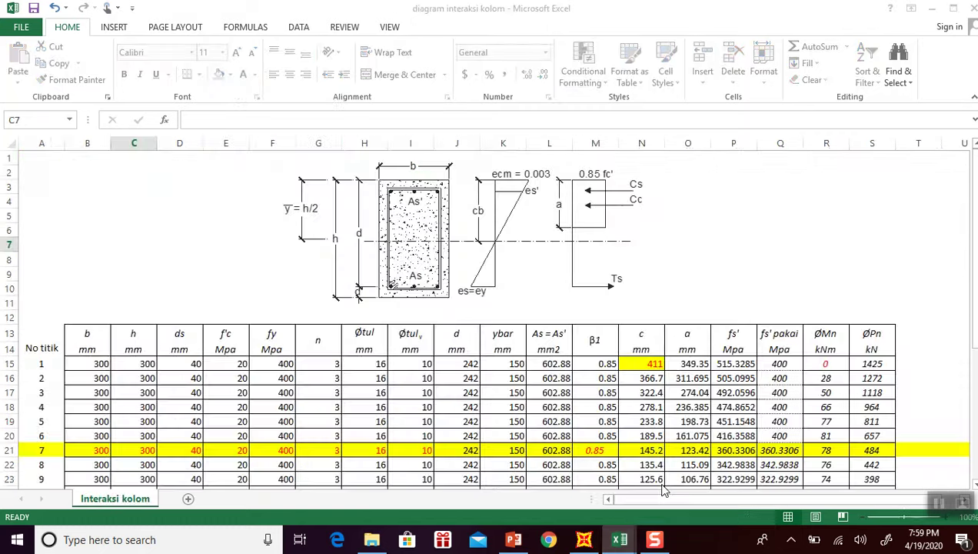
click(776, 280)
click(752, 199)
Return to the balok-plat workbook's Balok sheet and locate the concrete strength fc' under Bahan Struktur.
click(621, 542)
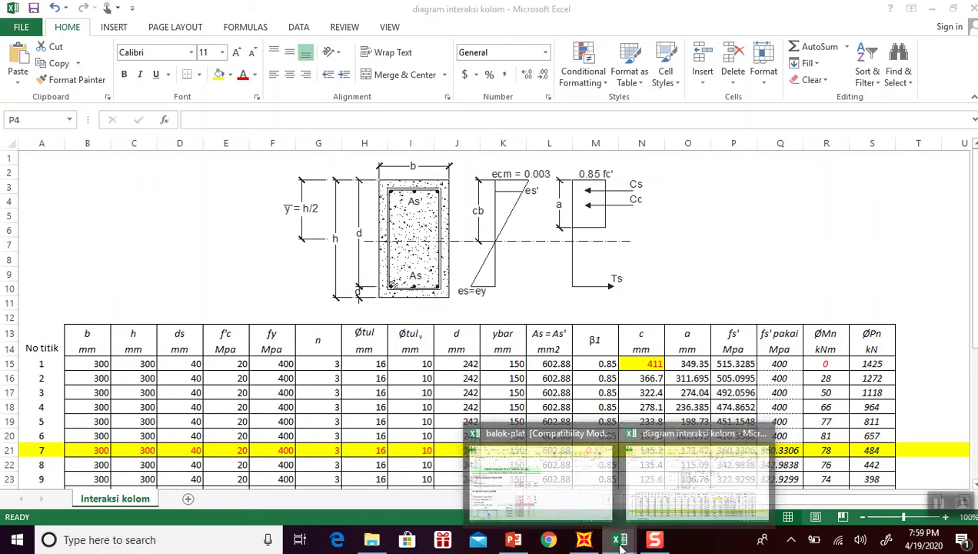
click(552, 480)
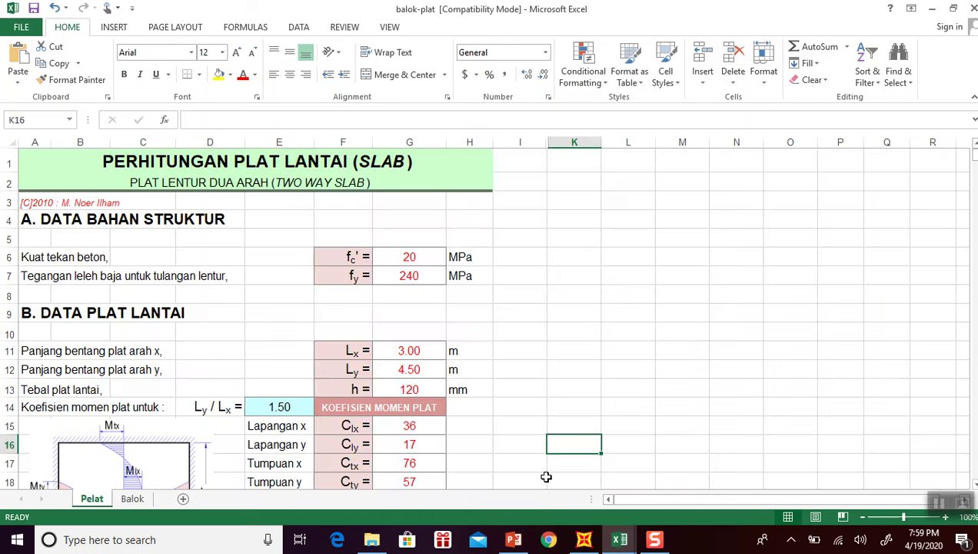
click(132, 499)
scroll(236, 294, down, 2)
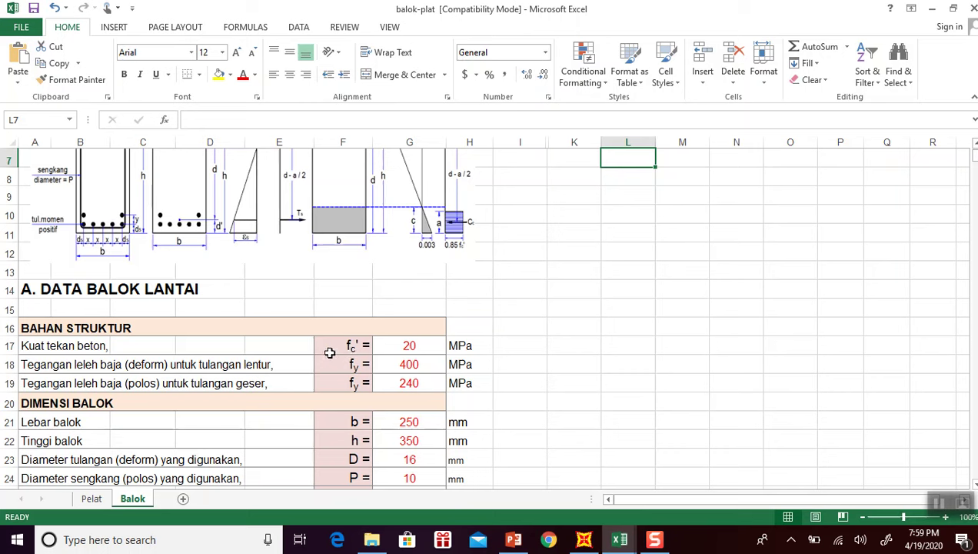
click(411, 346)
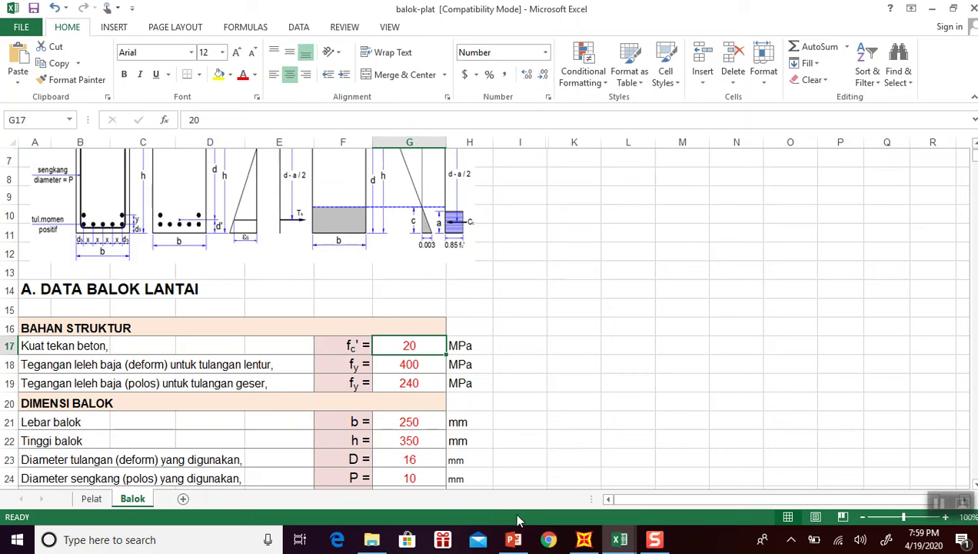
Check the Balok sheet's fc' and both fy values against the material data on the Data Rencana Bangunan slide in PowerPoint.
click(513, 541)
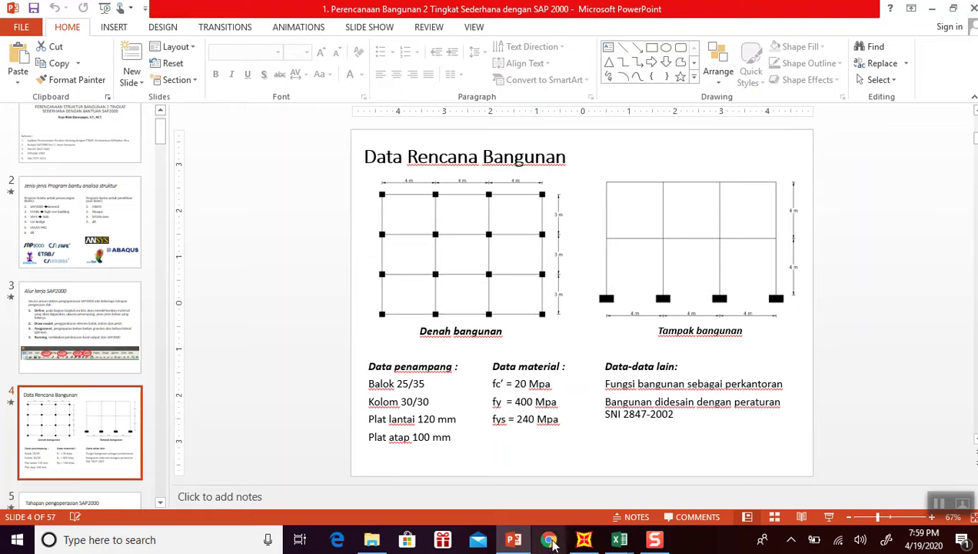
click(619, 539)
click(419, 366)
click(406, 347)
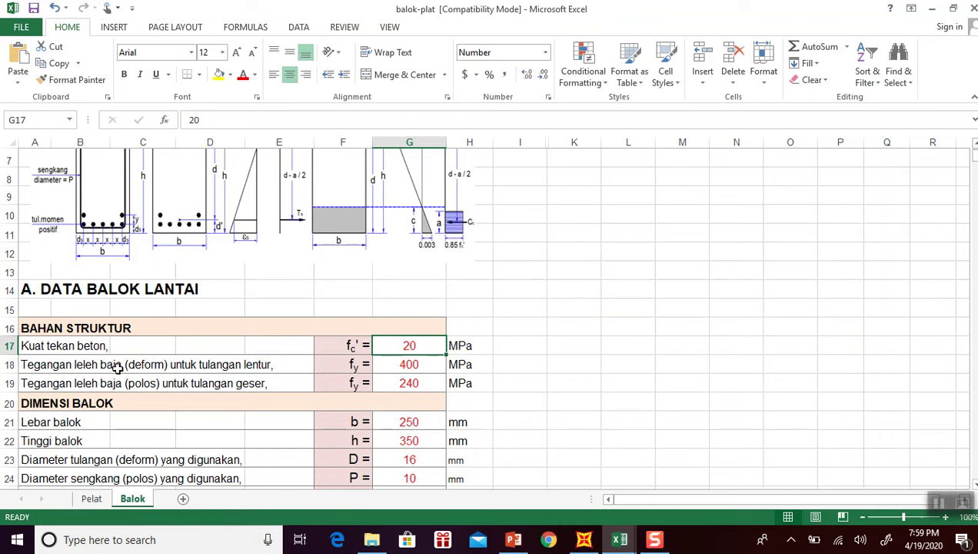
click(414, 369)
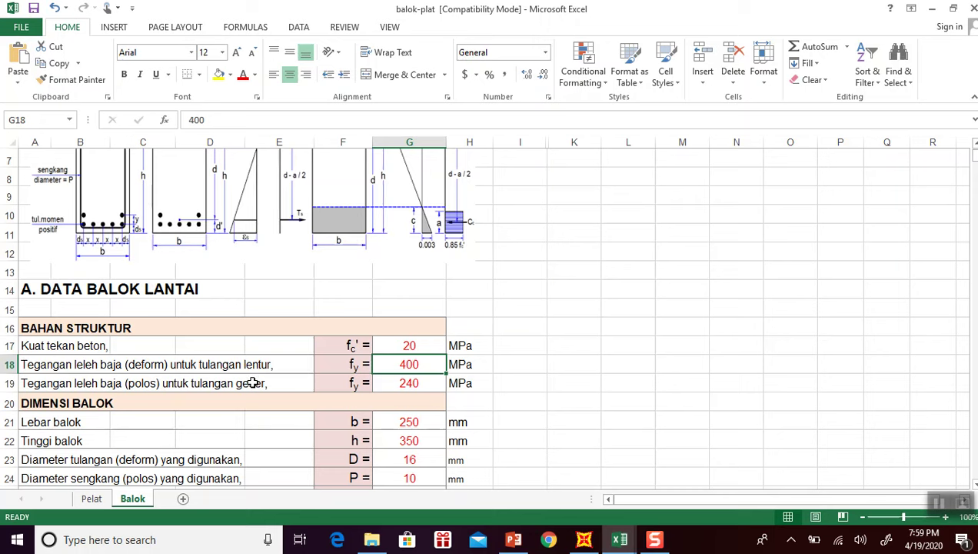
click(416, 381)
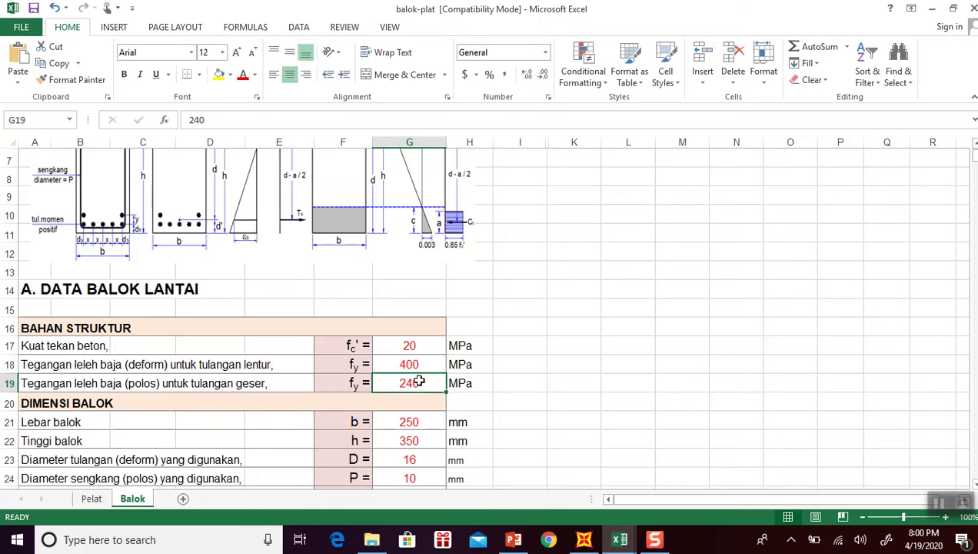
Check the beam width b and height h on the Balok sheet against the section data on the PowerPoint slide.
click(419, 421)
click(421, 437)
click(514, 541)
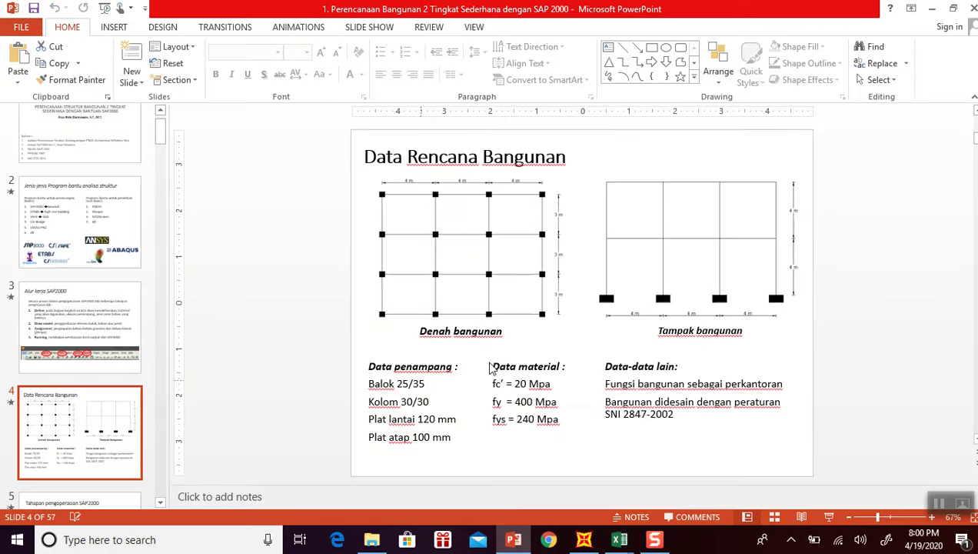
click(931, 8)
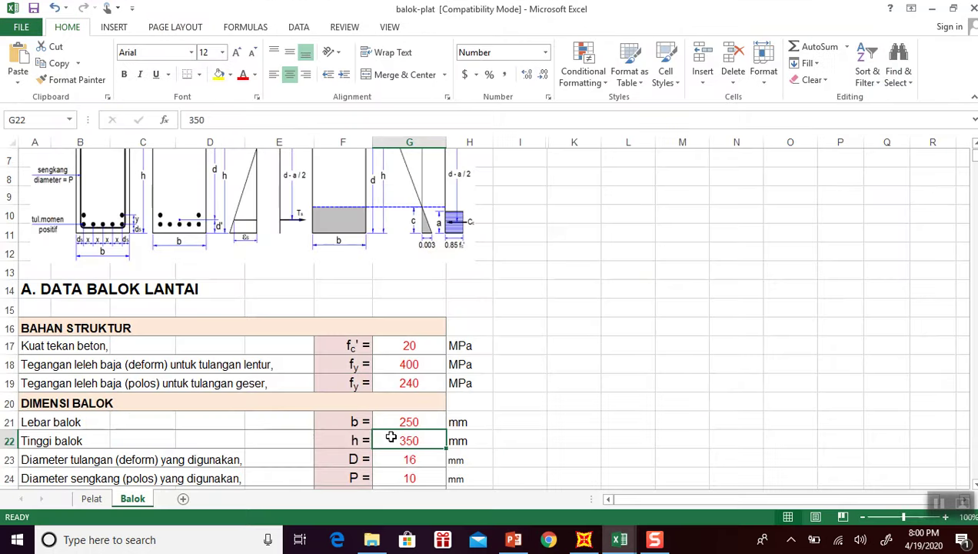
scroll(391, 436, down, 1)
click(412, 365)
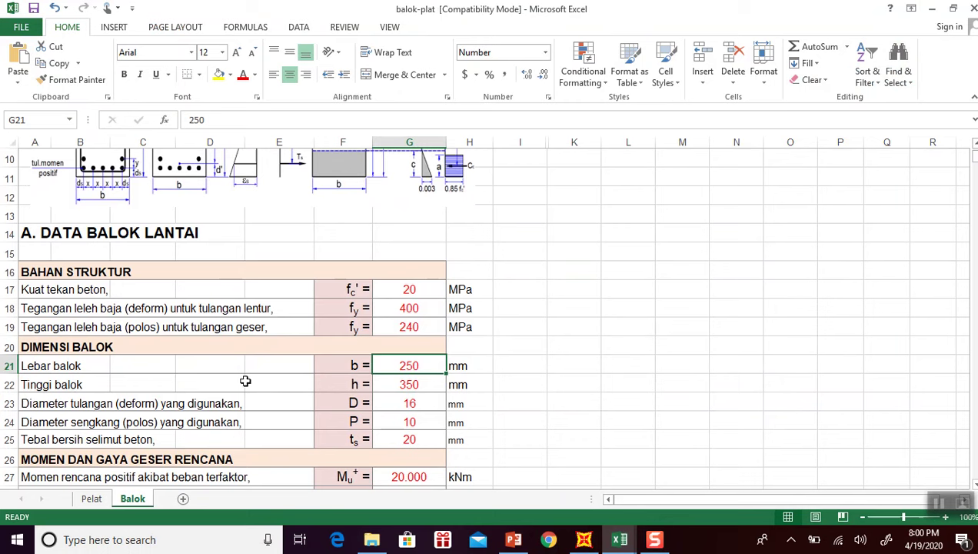
click(409, 385)
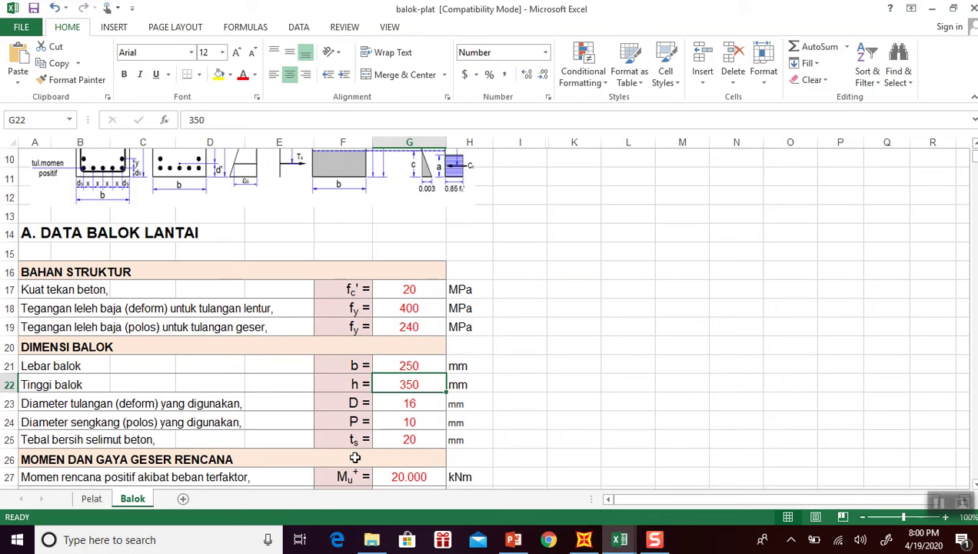
Review the main bar diameter D, stirrup diameter P and clear concrete cover ts under Dimensi Balok.
click(429, 406)
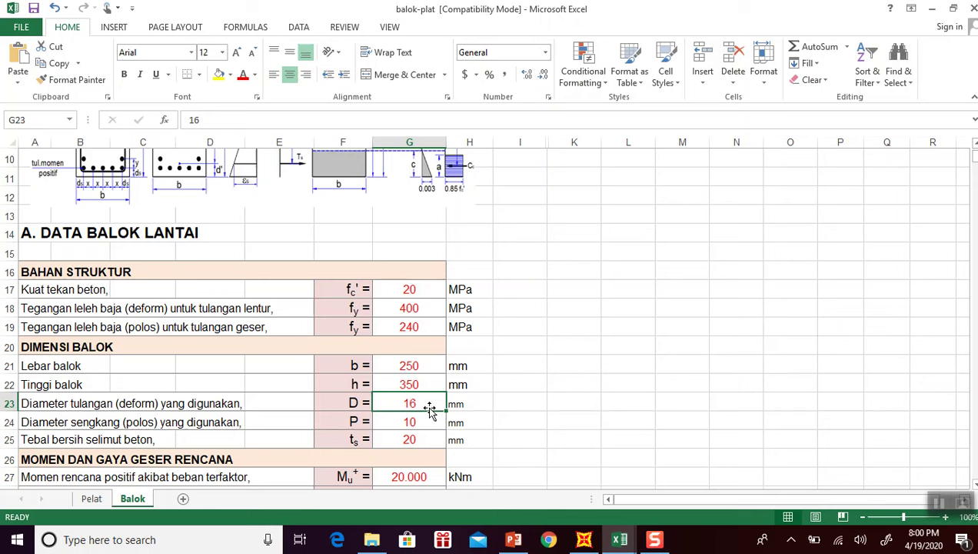
click(112, 420)
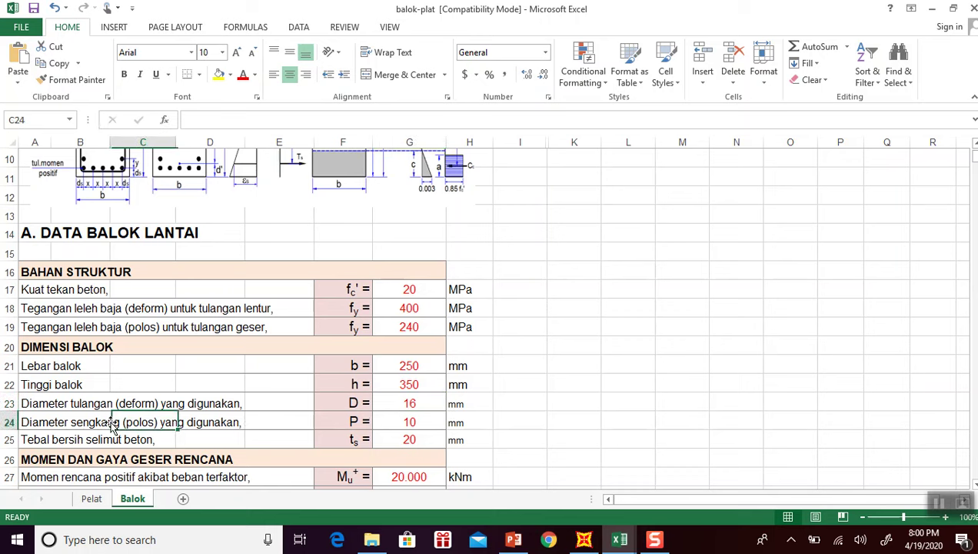
click(415, 419)
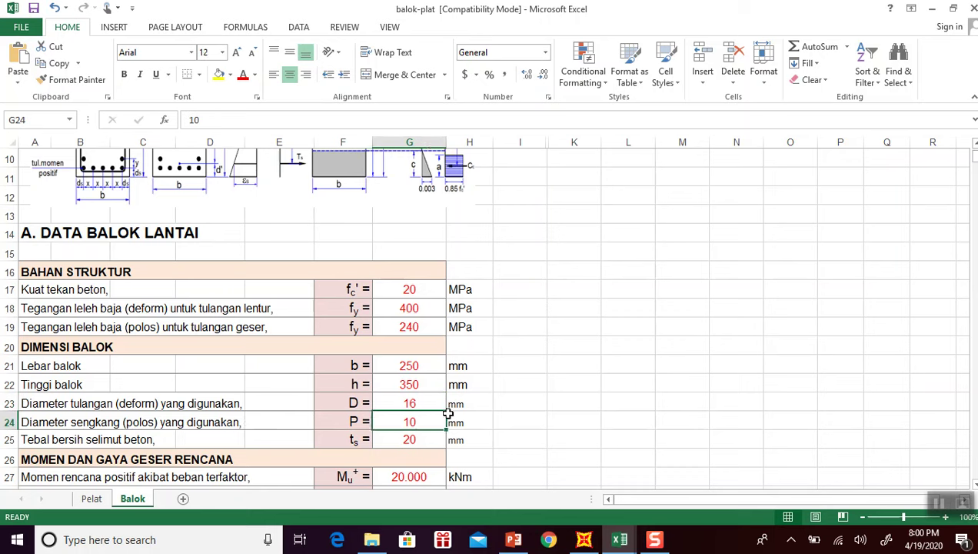
click(426, 402)
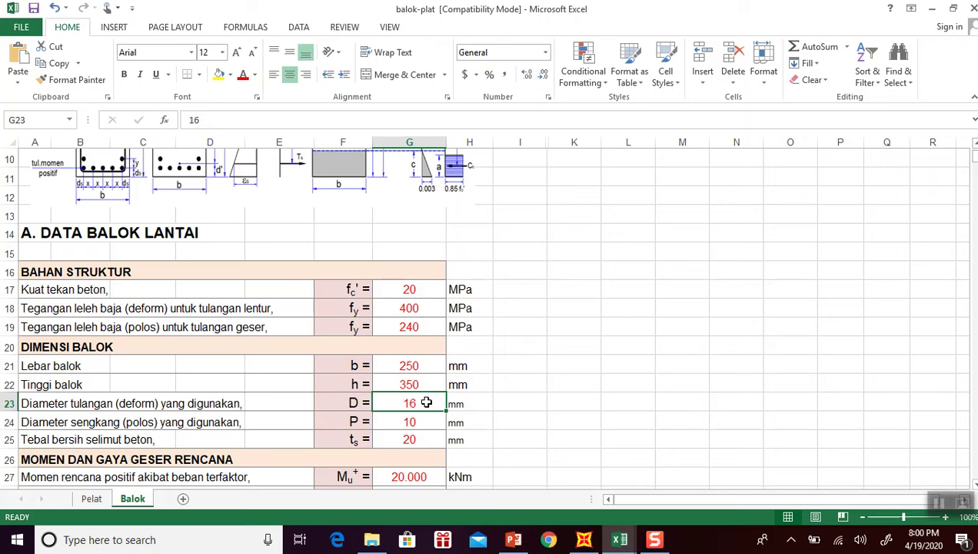
click(408, 422)
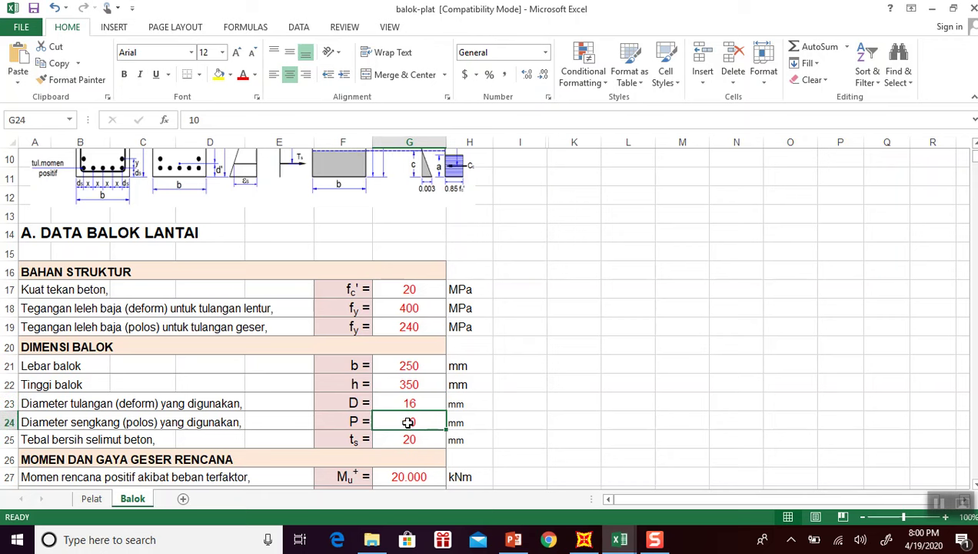
click(406, 435)
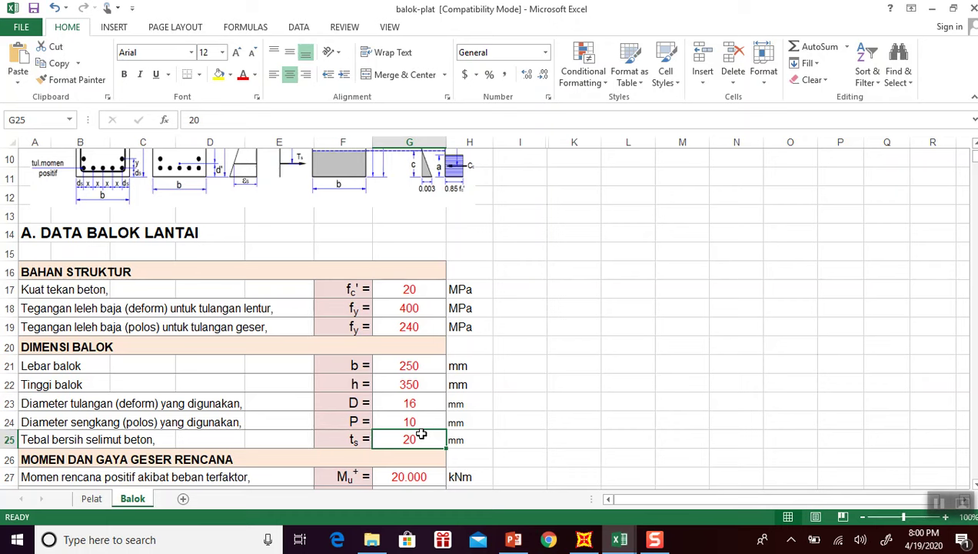
Review the factored design moments Mu+ and Mu- and the shear force Vu under Momen dan Gaya Geser Rencana.
scroll(425, 434, down, 2)
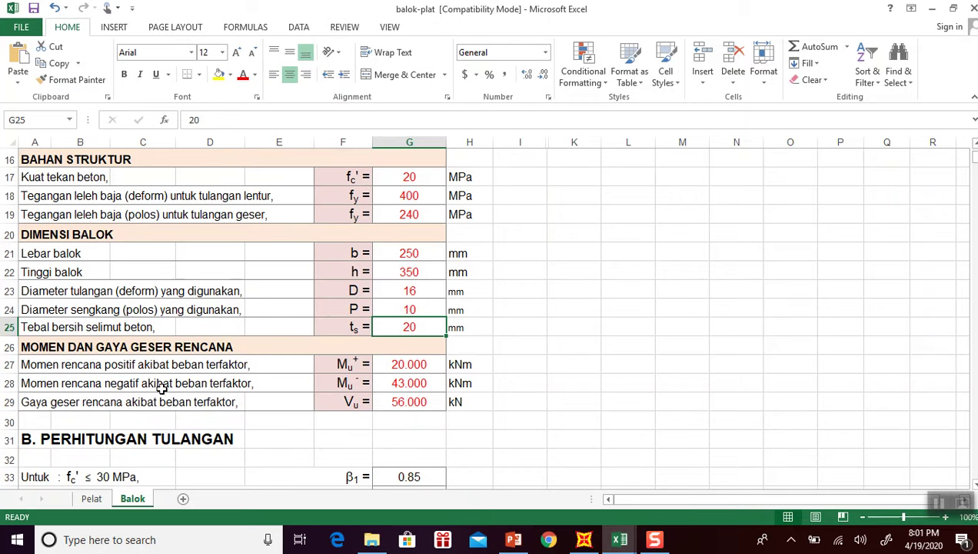
click(407, 364)
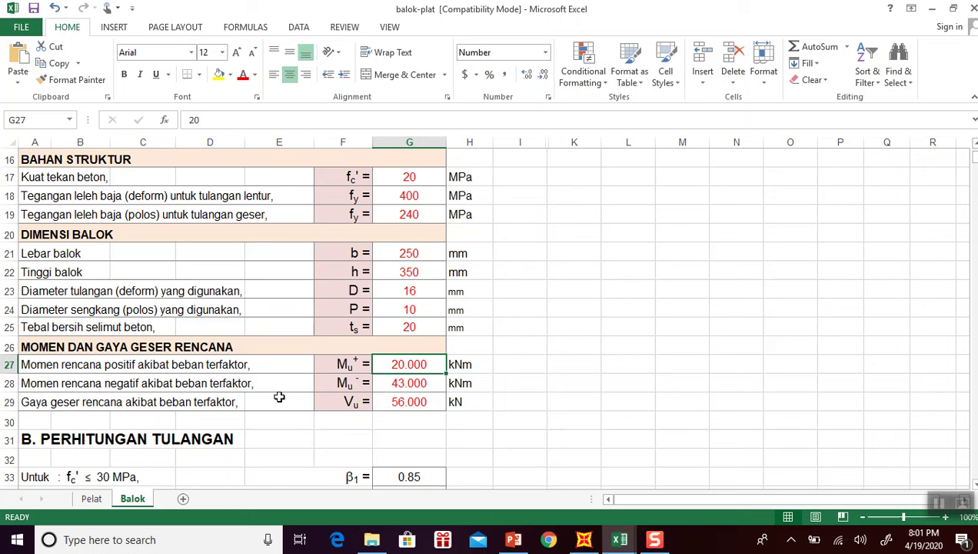
click(413, 384)
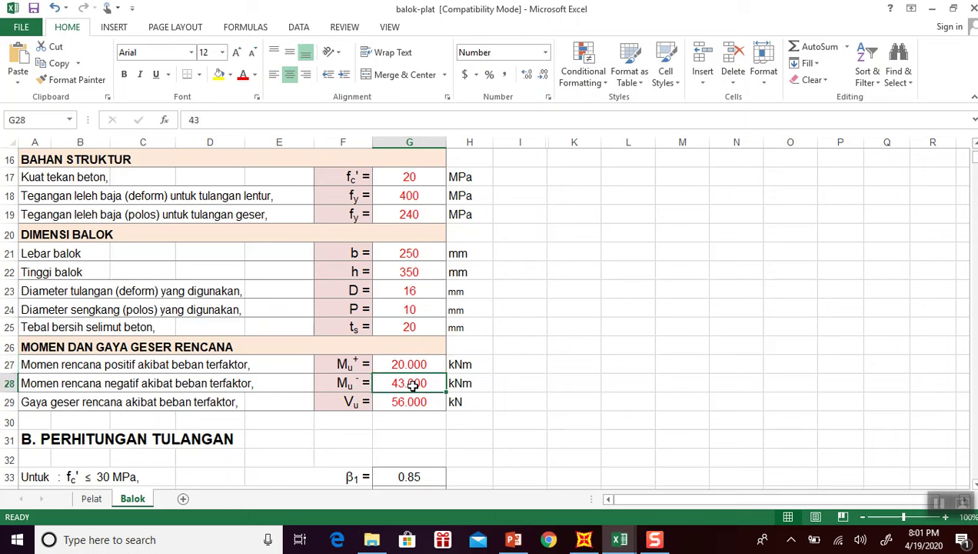
click(413, 401)
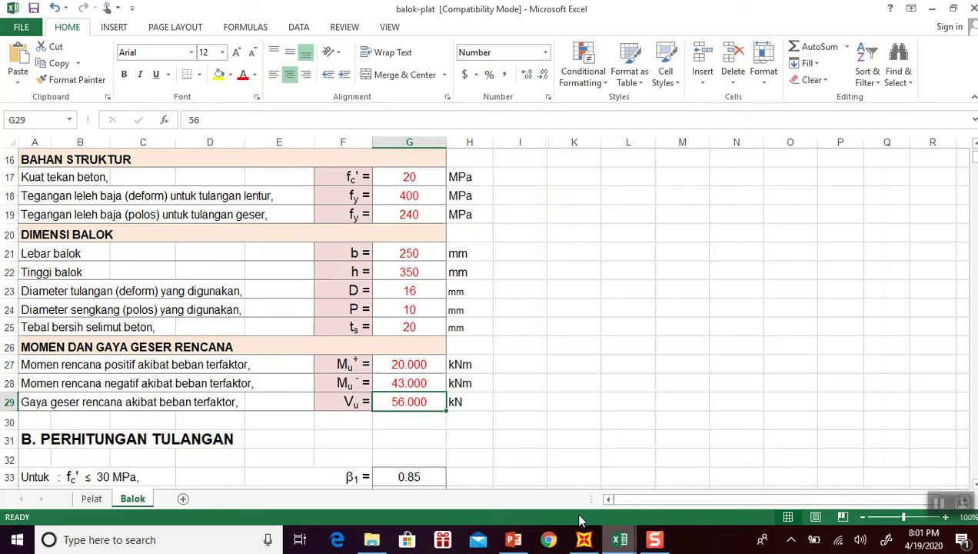
Switch to SAP2000, show the maximum forces of the lower-floor middle-span beam, and compare its moment with Mu- on the Balok sheet.
click(583, 539)
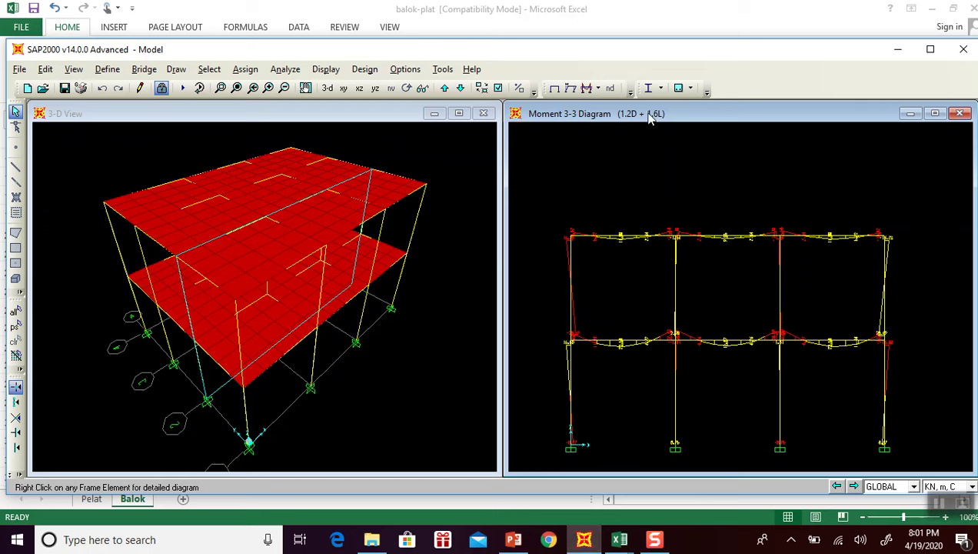
right_click(739, 342)
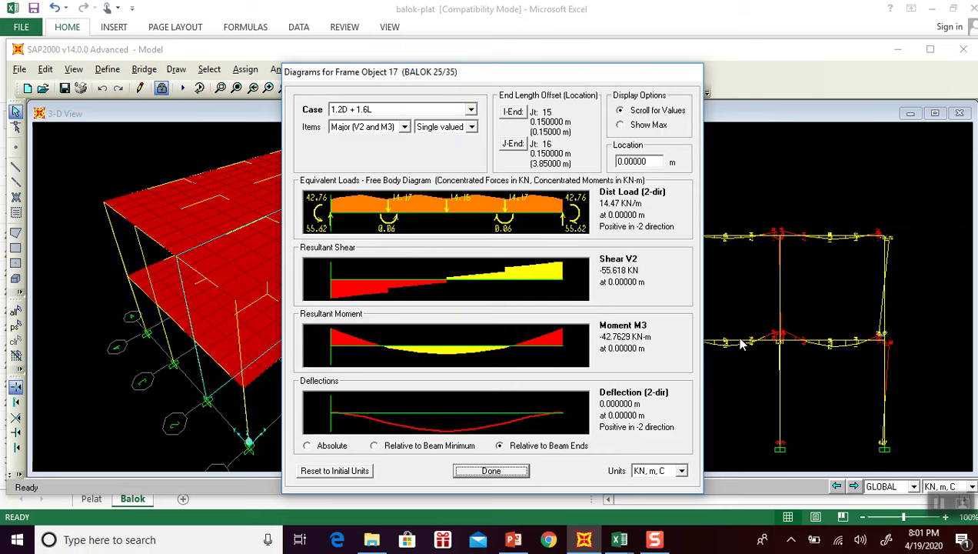
click(625, 127)
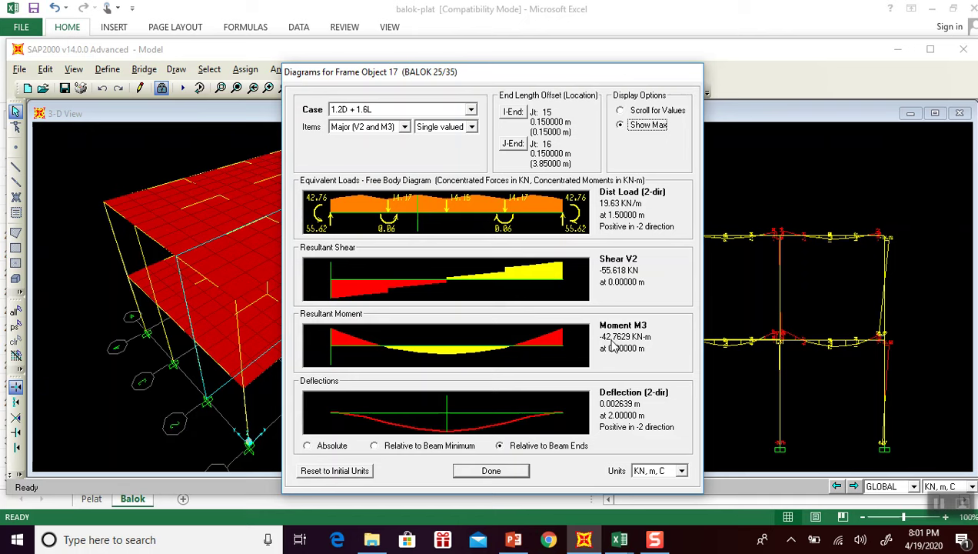
mouse_move(619, 539)
click(551, 492)
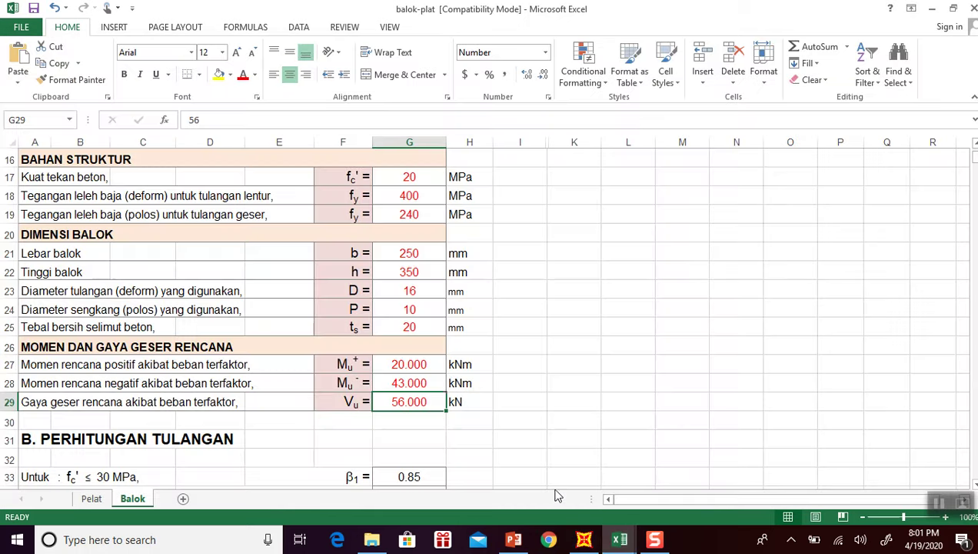
click(415, 382)
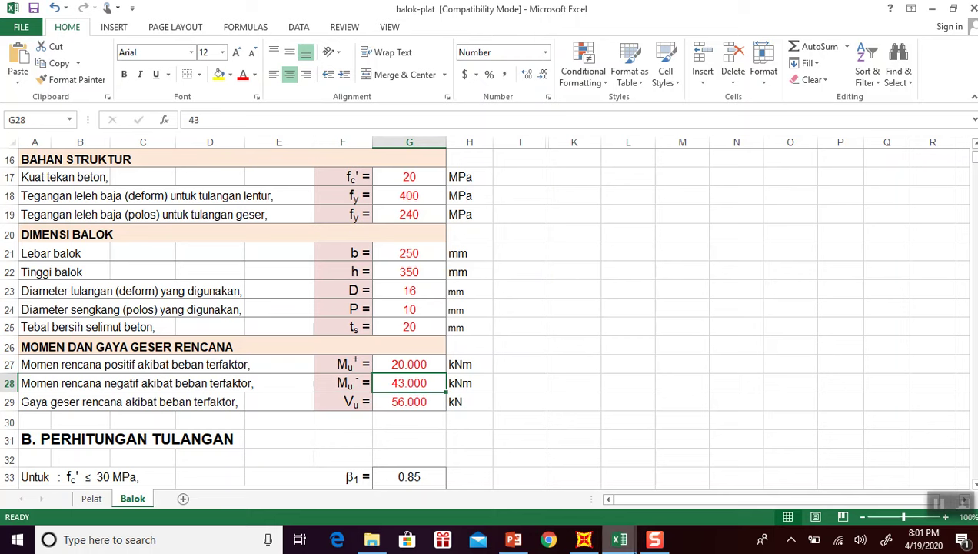
Read the same beam's moment in SAP2000 at location 2 m and compare it with Mu+ on the Balok sheet.
click(596, 542)
click(621, 111)
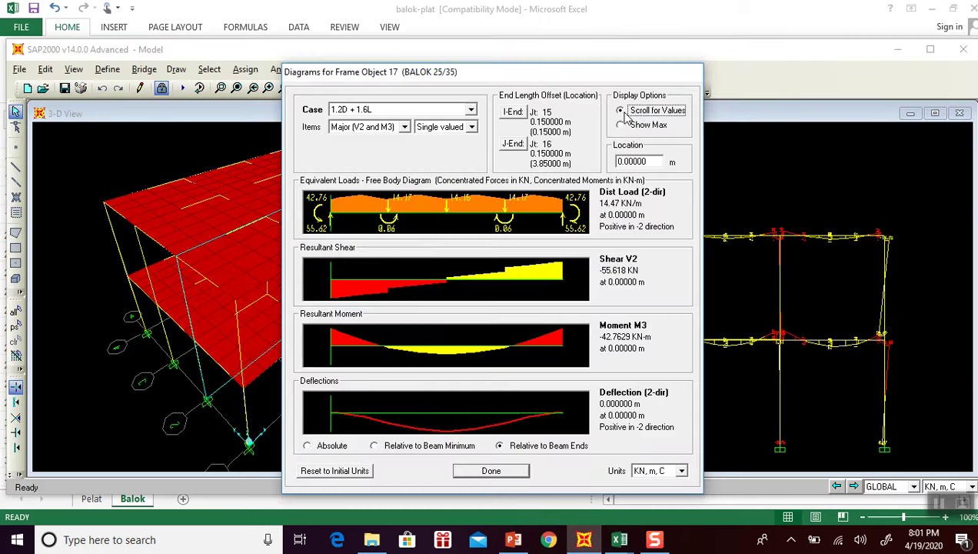
drag(335, 349, 450, 353)
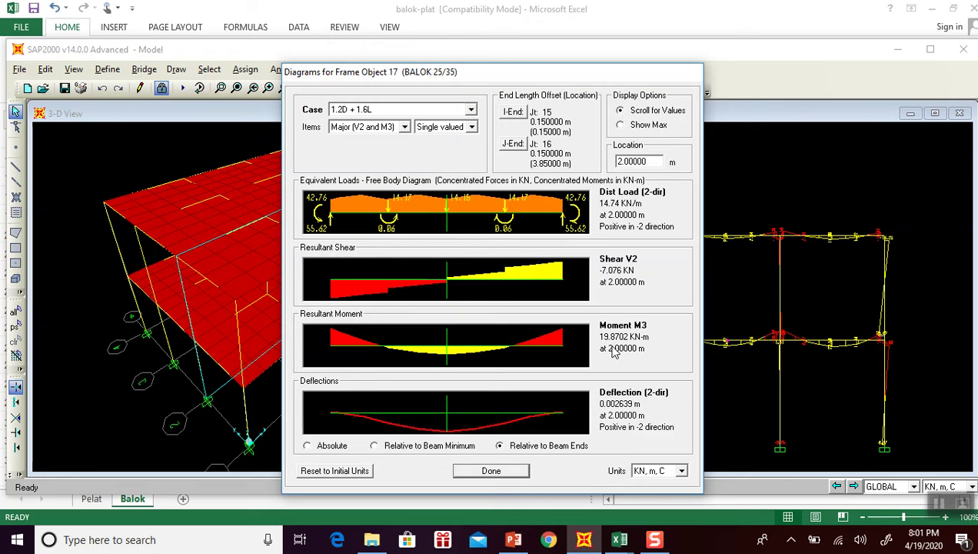
drag(450, 346, 473, 346)
drag(643, 162, 610, 167)
text(2)
mouse_move(620, 541)
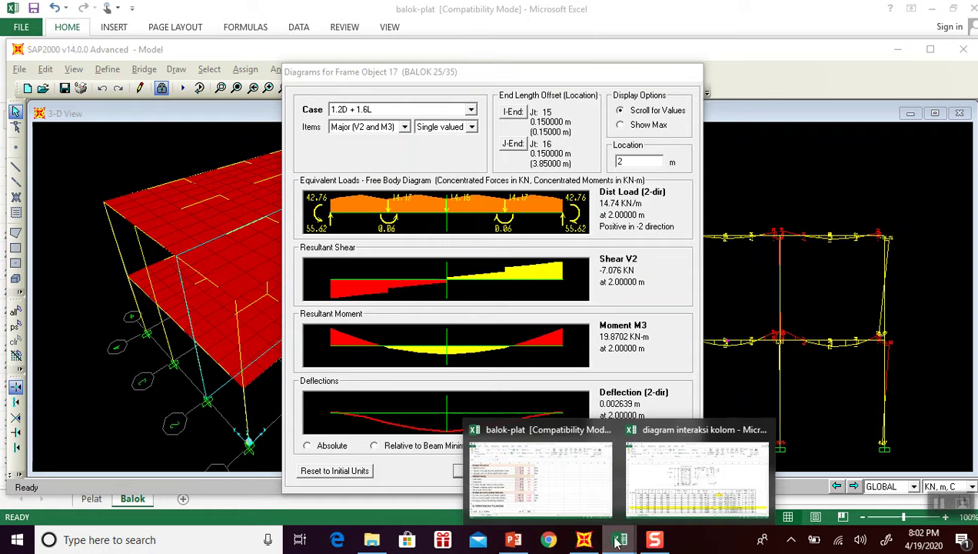
click(582, 492)
click(423, 363)
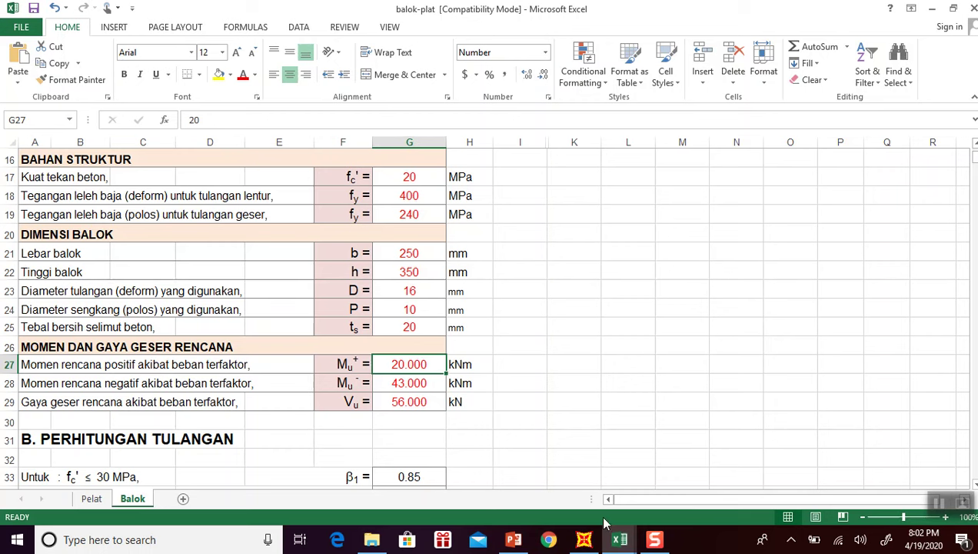
Show the beam's maximum shear V2 in SAP2000 and compare it with Vu on the Balok sheet.
click(621, 541)
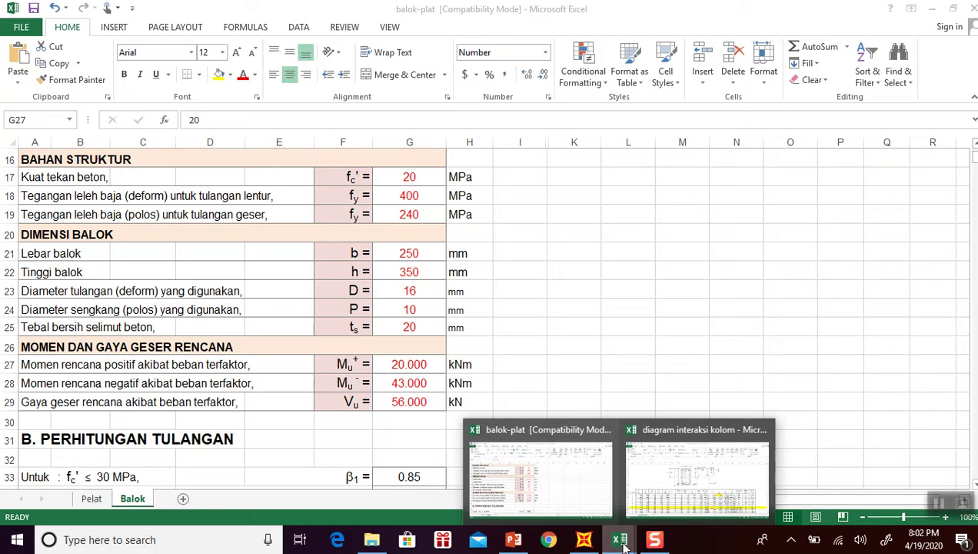
click(585, 540)
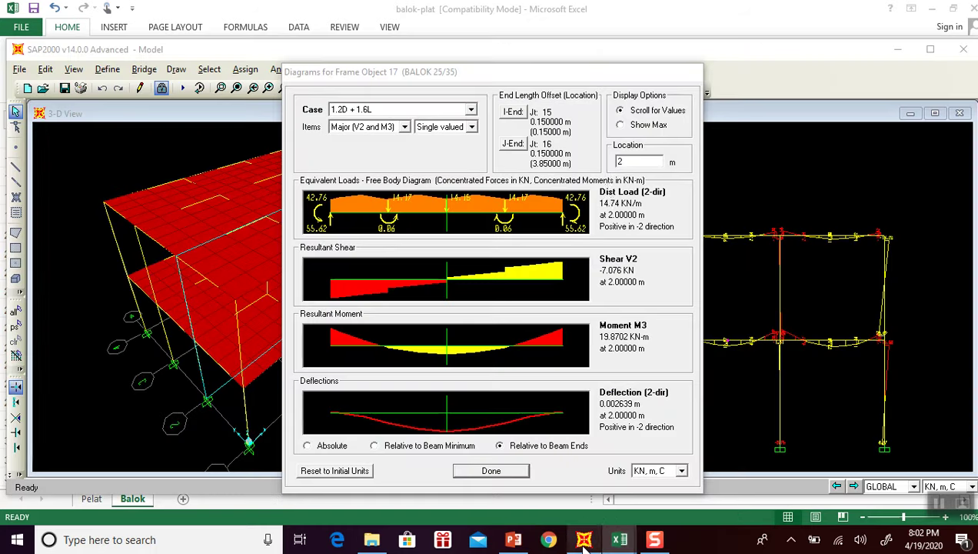
click(620, 126)
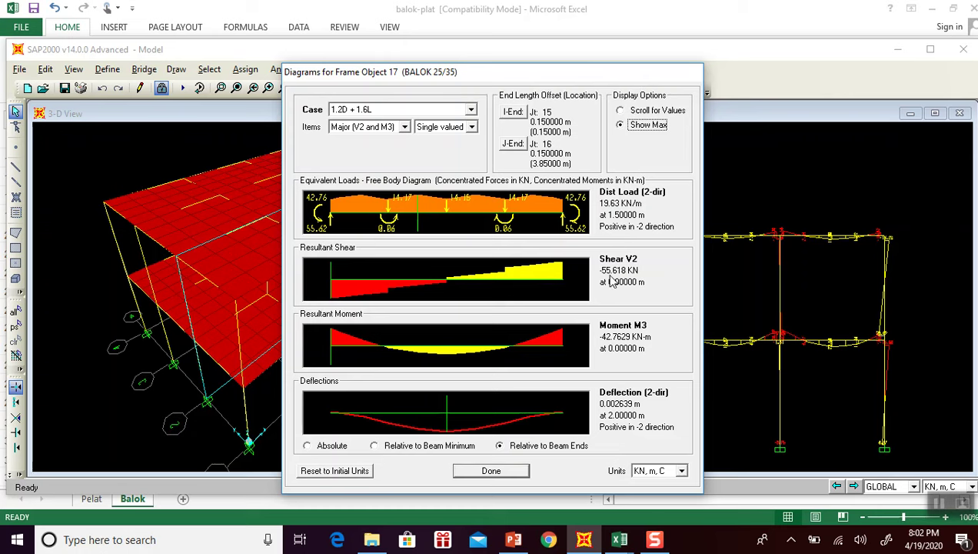
mouse_move(586, 541)
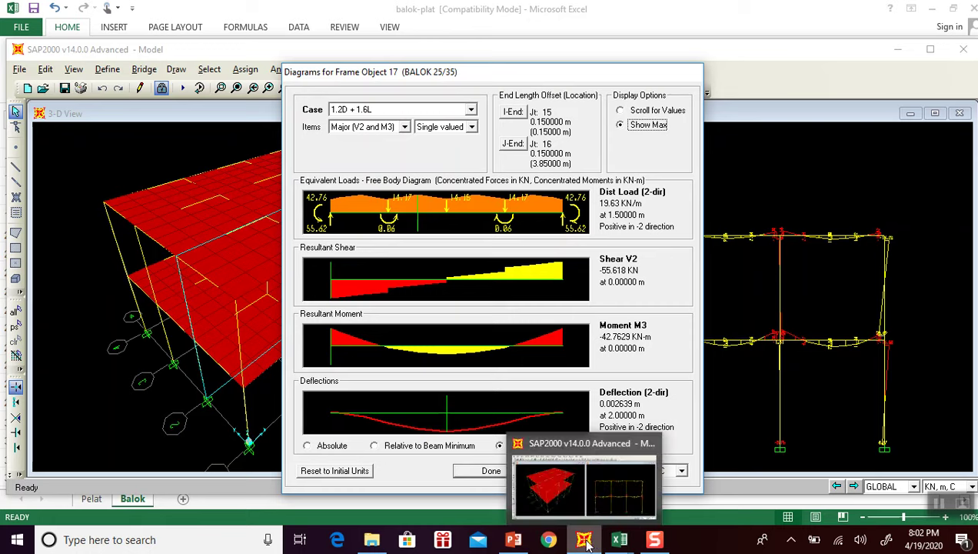
click(554, 496)
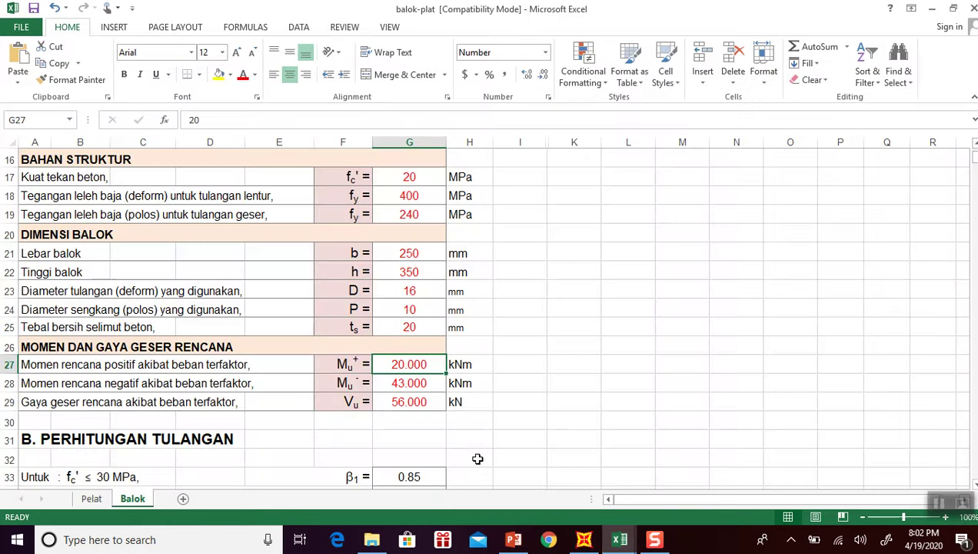
click(420, 403)
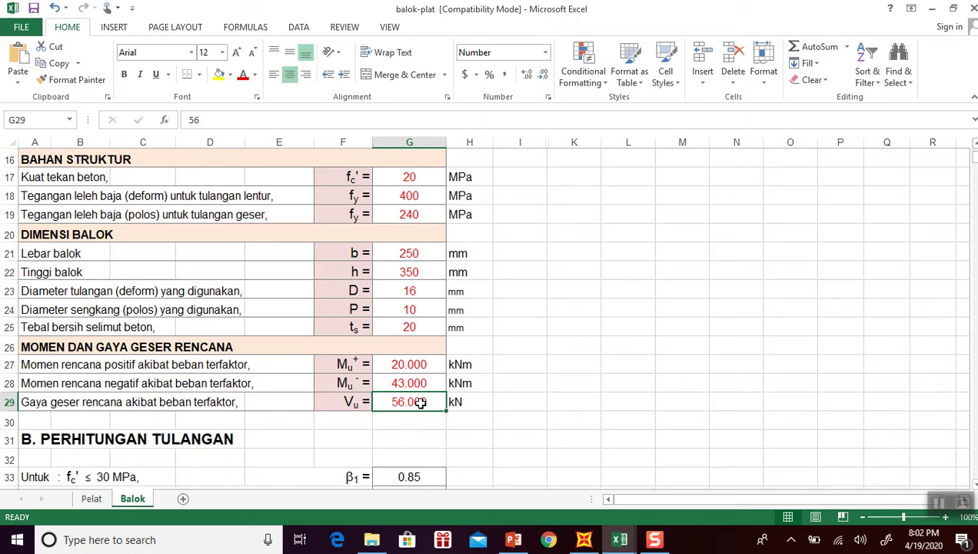
Recheck the three design force inputs Mu+, Mu- and Vu together on the Balok sheet.
drag(405, 364, 409, 402)
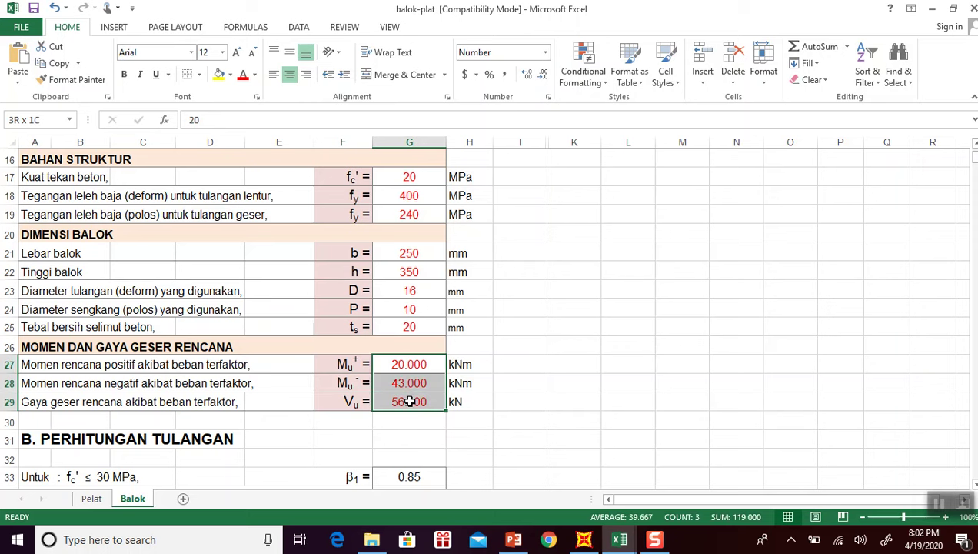
click(505, 380)
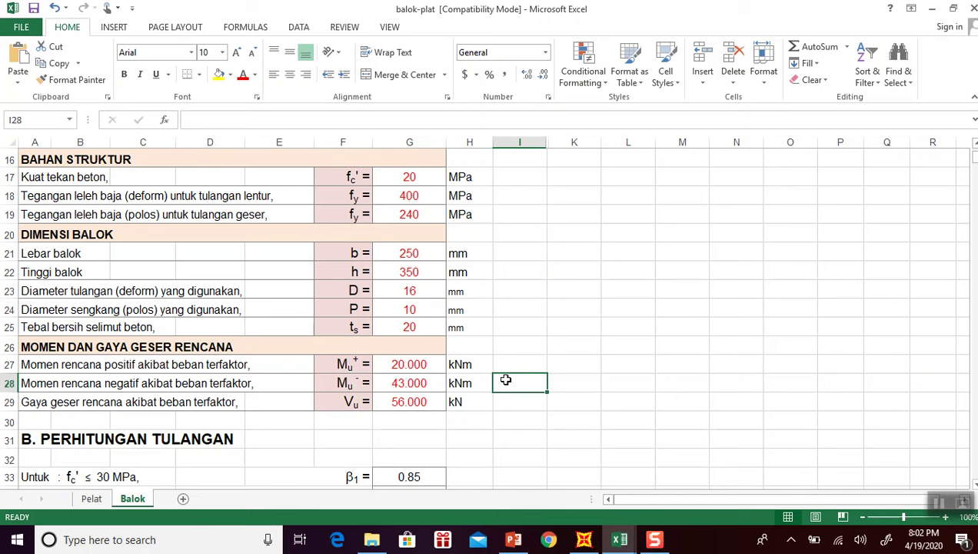
drag(415, 365, 417, 395)
key(ctrl+v)
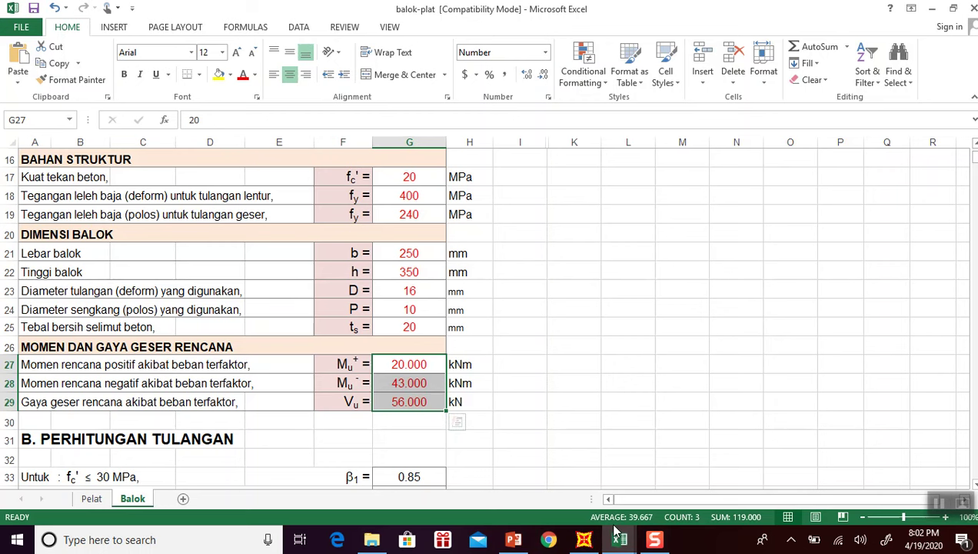
click(513, 381)
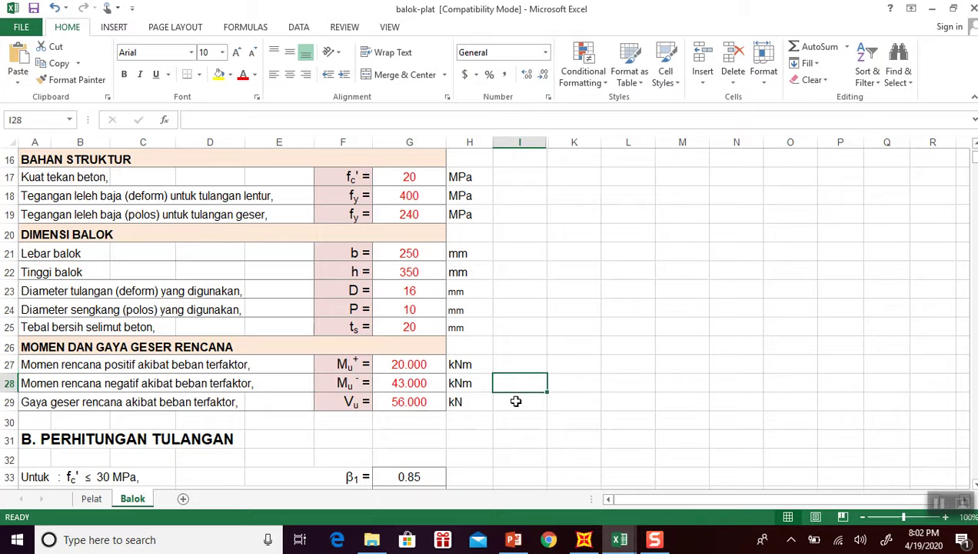
Examine the Perhitungan Tulangan calculations from the stress distribution factor β1 through the horizontal and vertical bar spacing.
scroll(516, 401, down, 2)
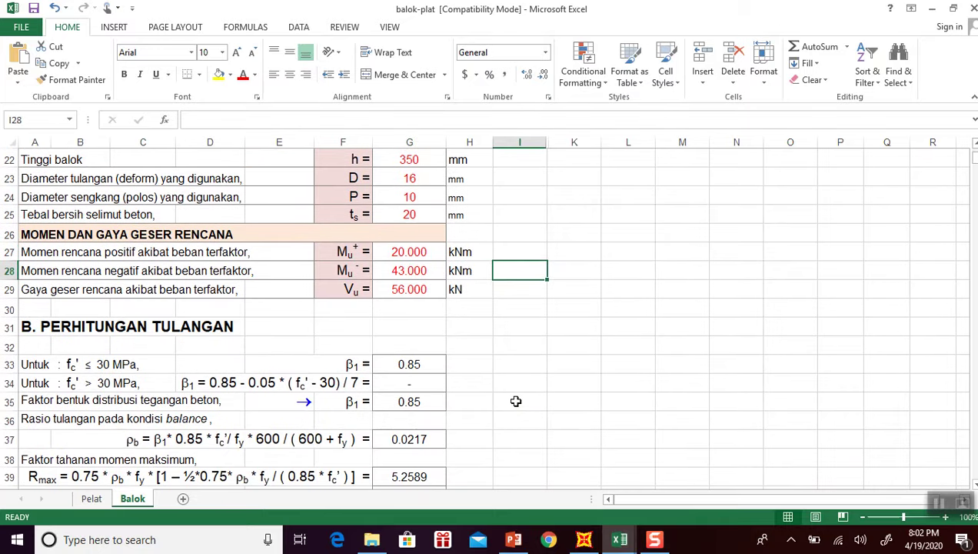
scroll(515, 401, down, 1)
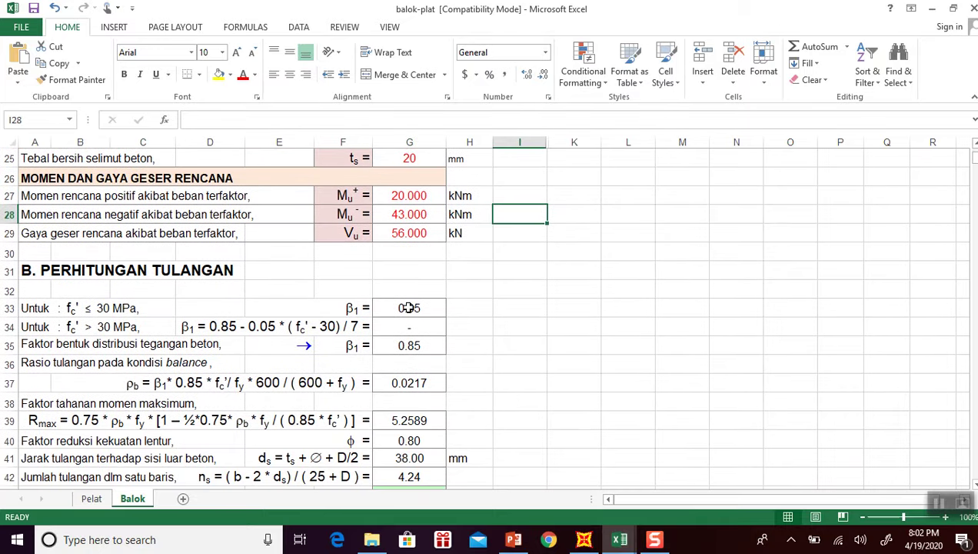
click(409, 308)
click(34, 309)
drag(34, 309, 421, 477)
click(521, 389)
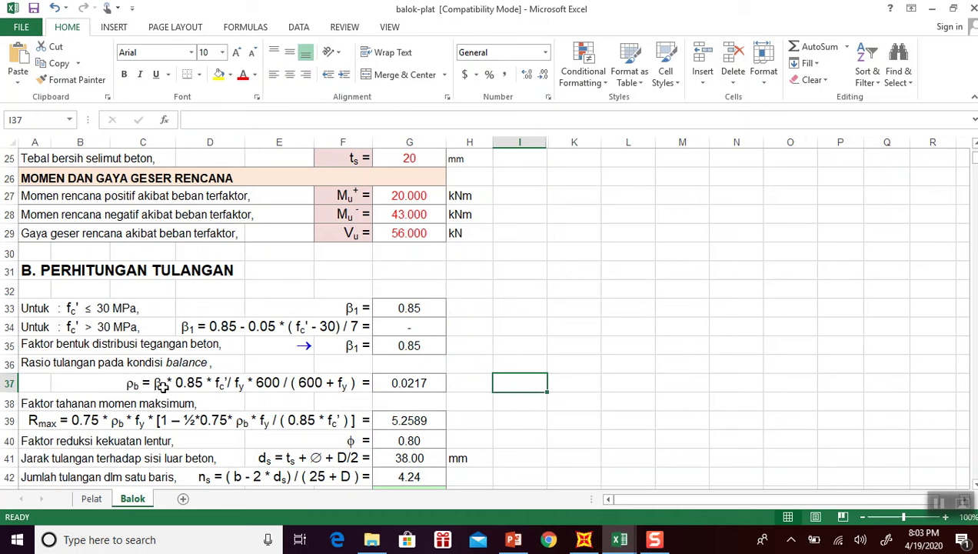
scroll(98, 385, down, 1)
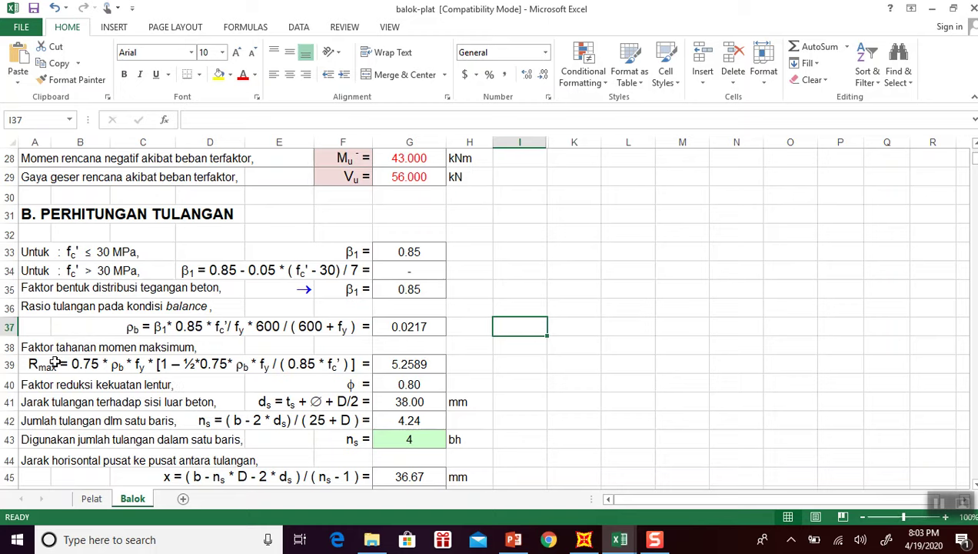
scroll(114, 375, down, 1)
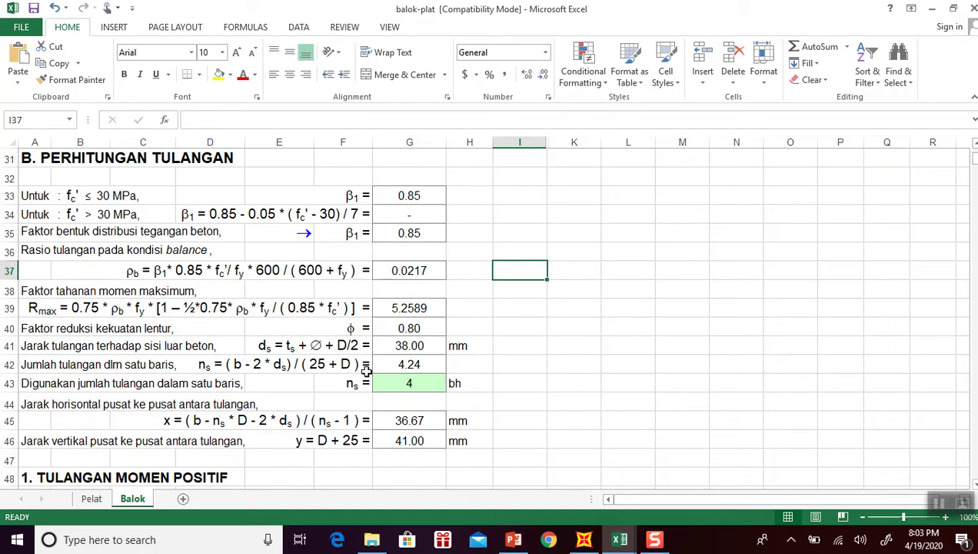
scroll(377, 370, down, 2)
scroll(371, 370, down, 2)
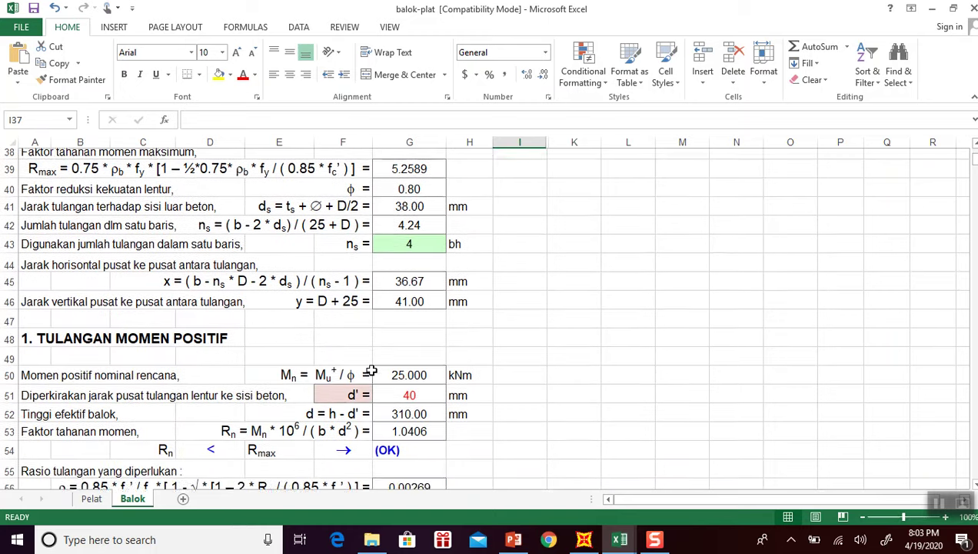
Trace the nominal positive moment Mn under Tulangan Momen Positif back to the strength reduction factor φ and the preceding calculations.
click(35, 252)
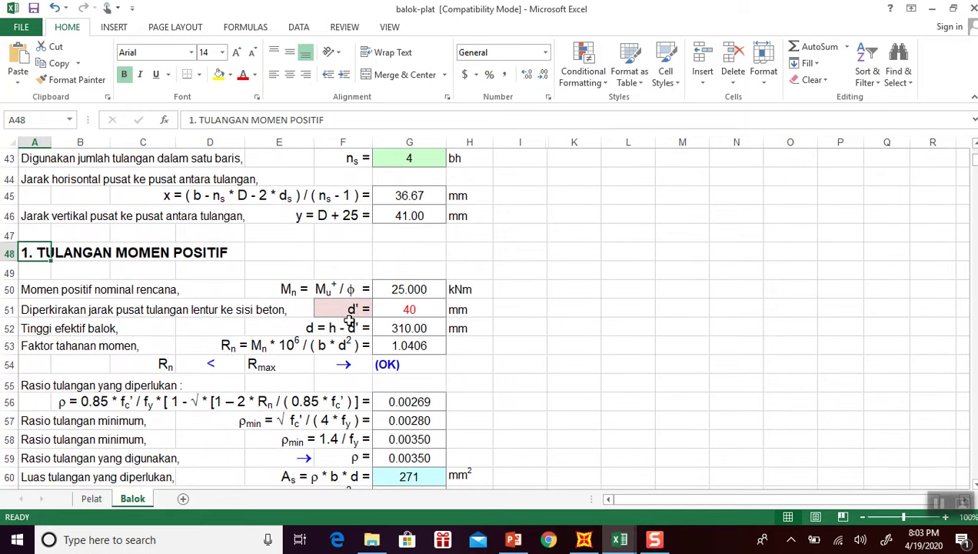
click(399, 290)
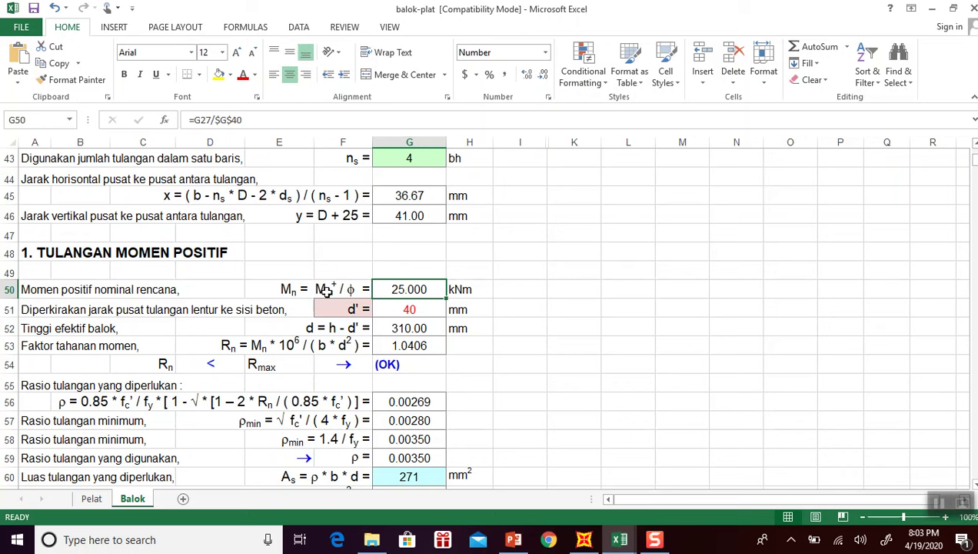
scroll(383, 293, up, 2)
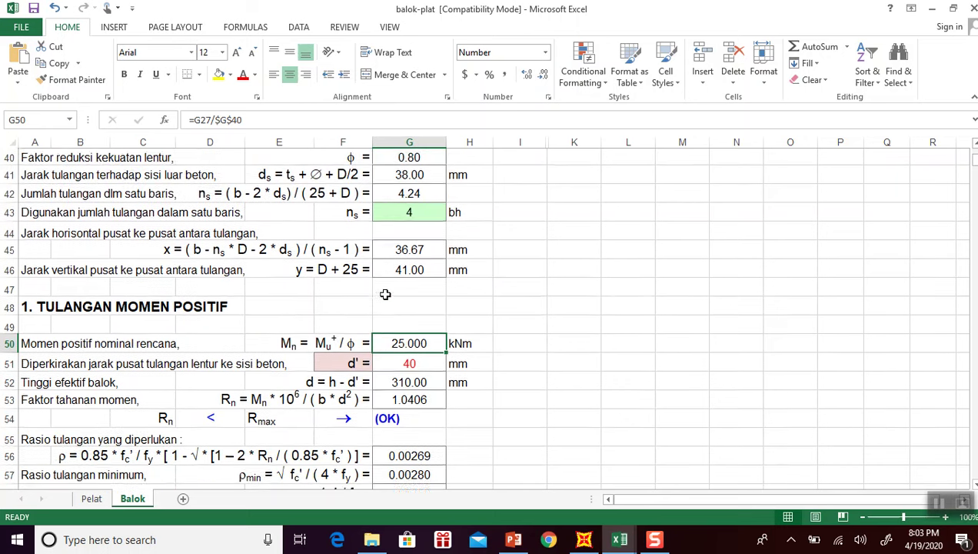
click(405, 214)
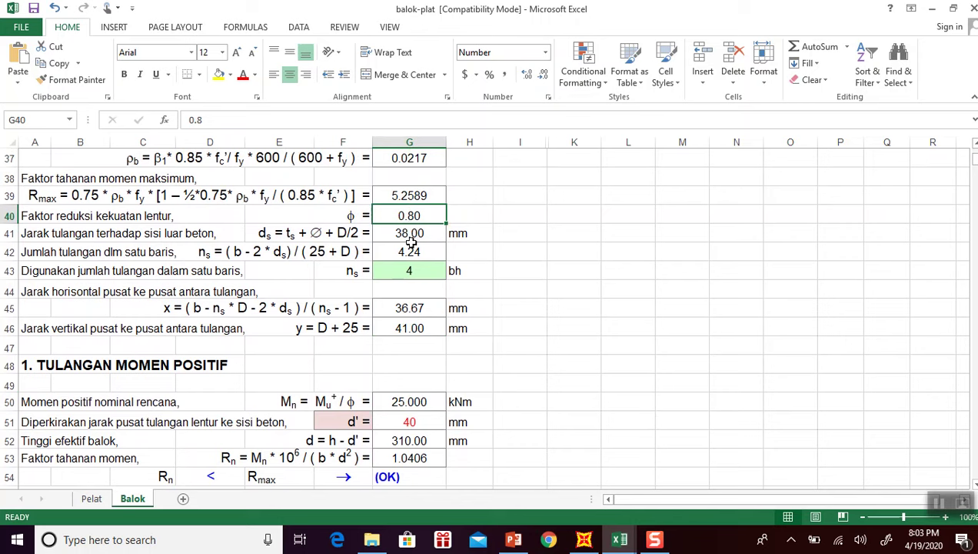
scroll(410, 234, up, 2)
drag(413, 194, 422, 436)
click(507, 387)
scroll(509, 386, down, 2)
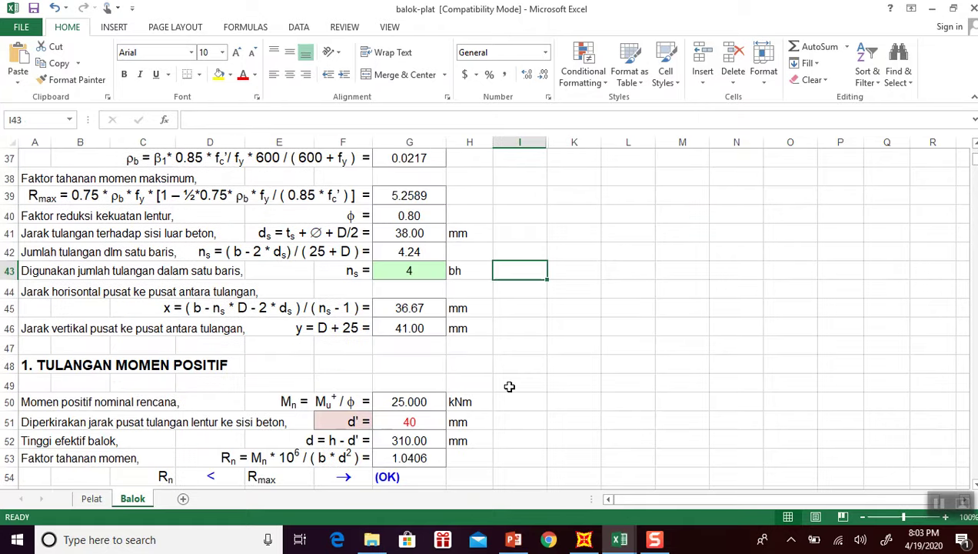
scroll(509, 386, down, 1)
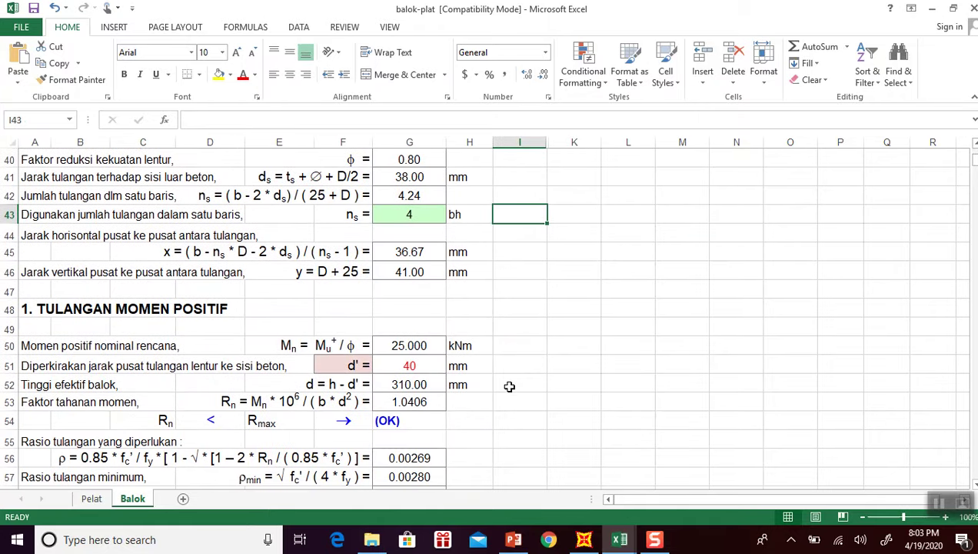
Enter 40 mm as the estimated distance d' from the flexural bar centre to the concrete edge under Tulangan Momen Positif.
click(427, 365)
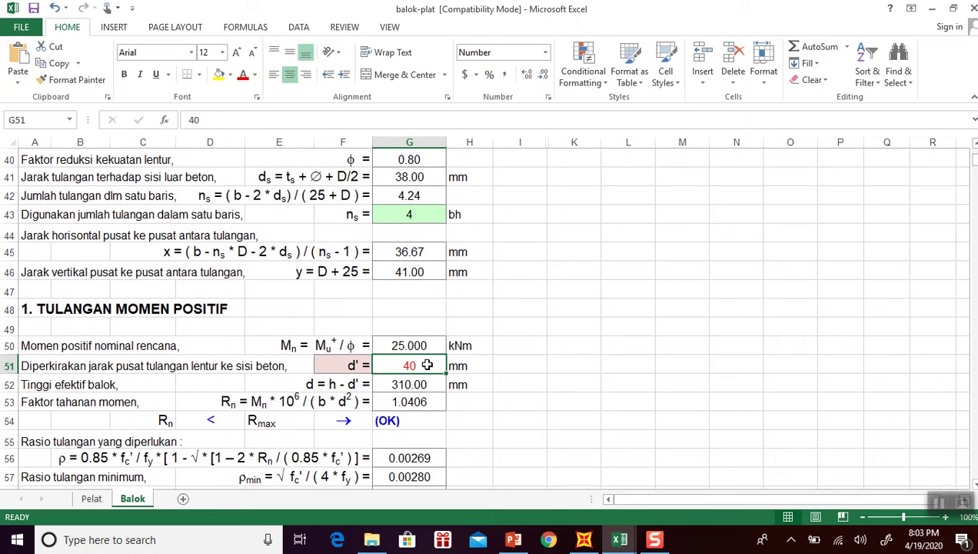
text(40)
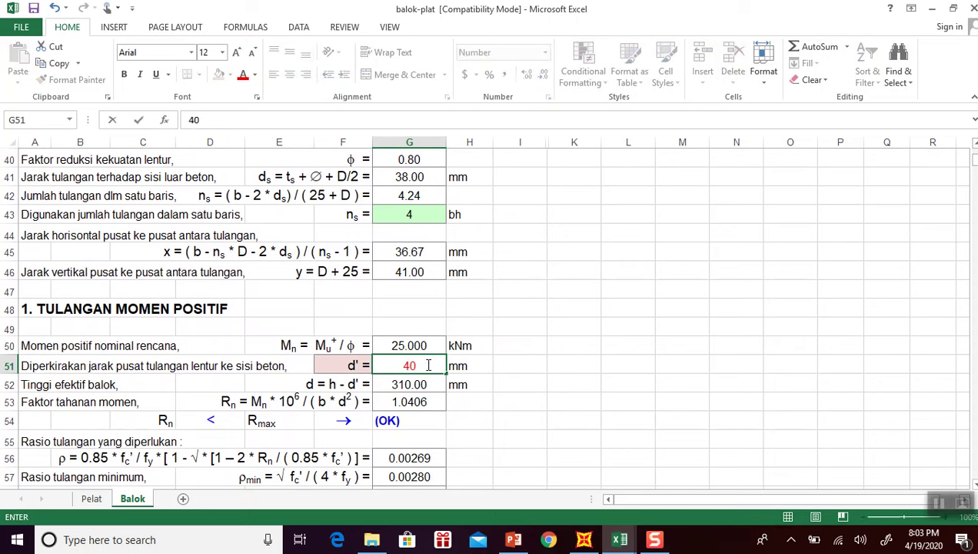
key(Return)
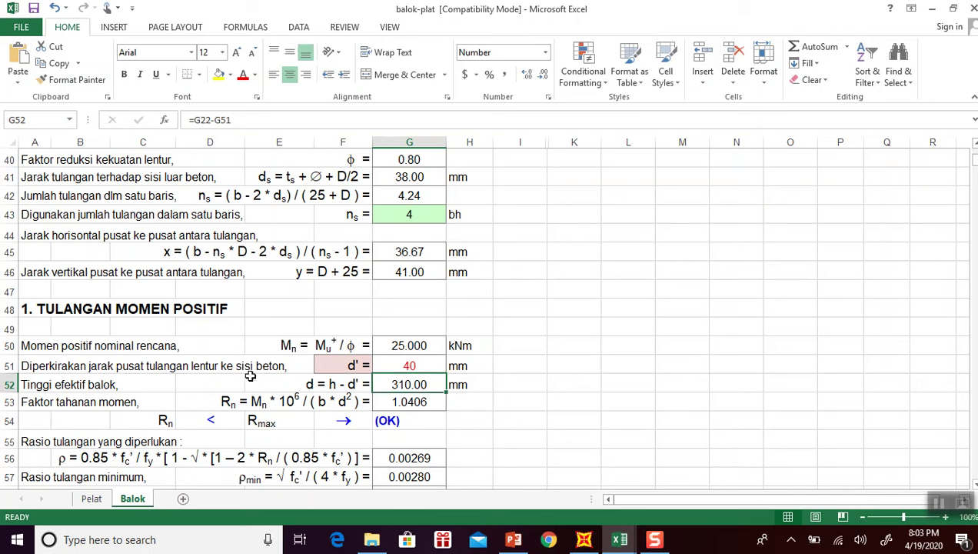
click(414, 365)
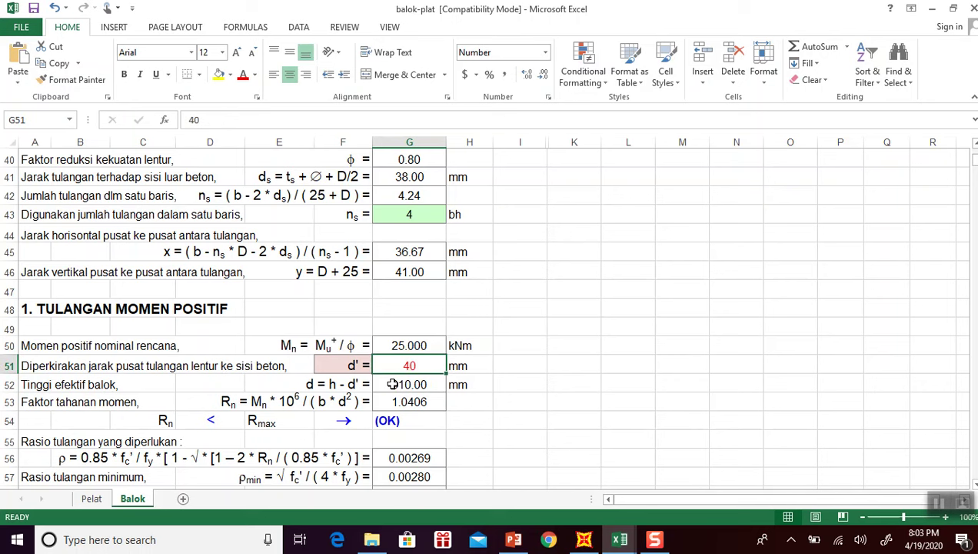
Examine the positive-moment formulas from the required and minimum reinforcement ratios through the steel area As and required bar count n.
scroll(391, 381, down, 1)
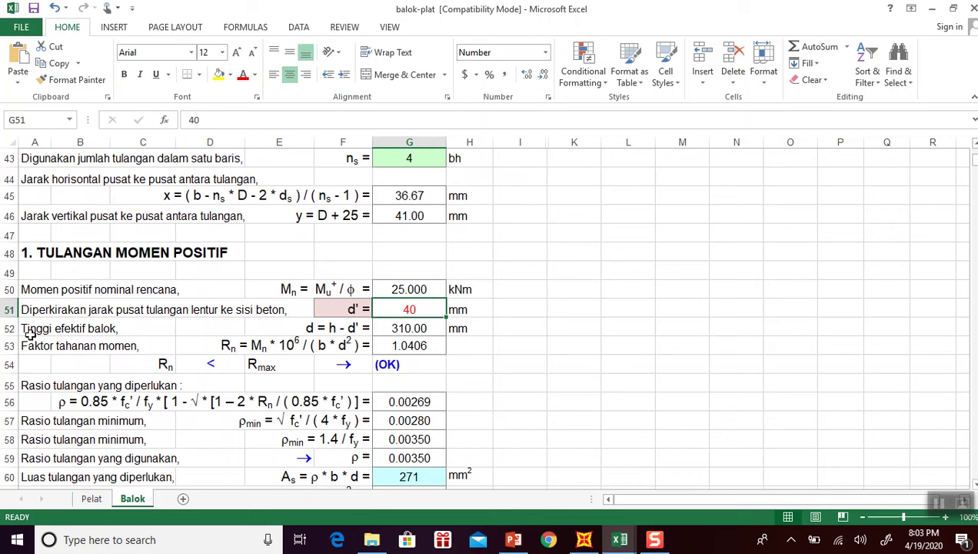
scroll(228, 353, down, 2)
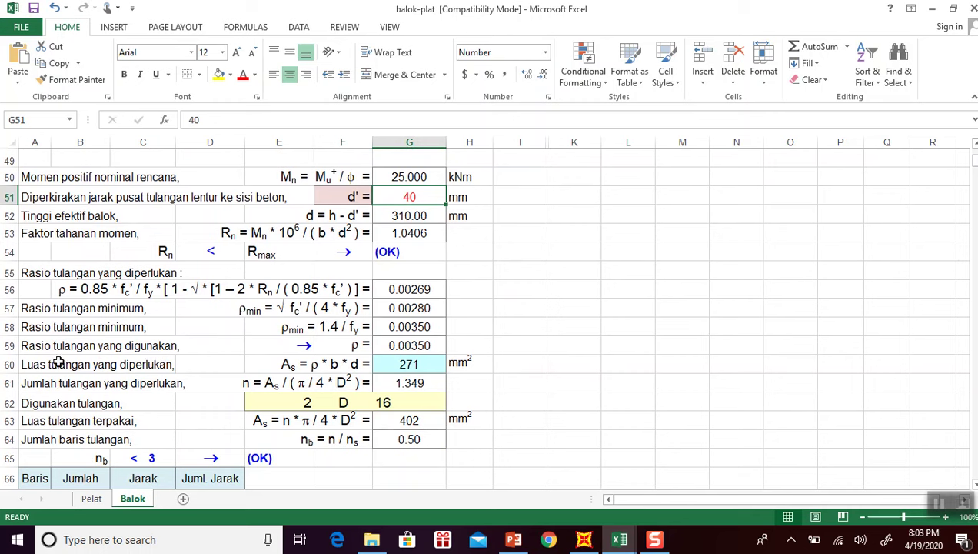
click(399, 289)
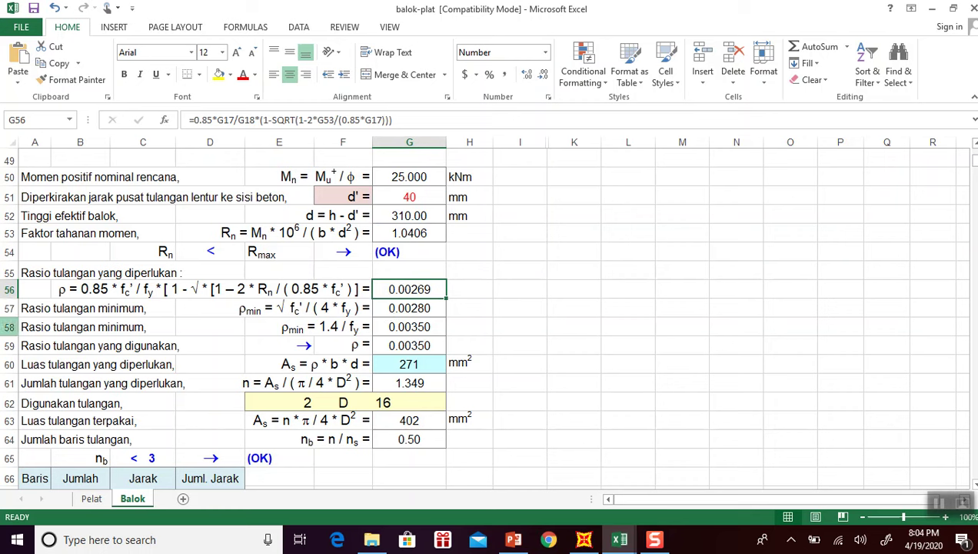
click(10, 326)
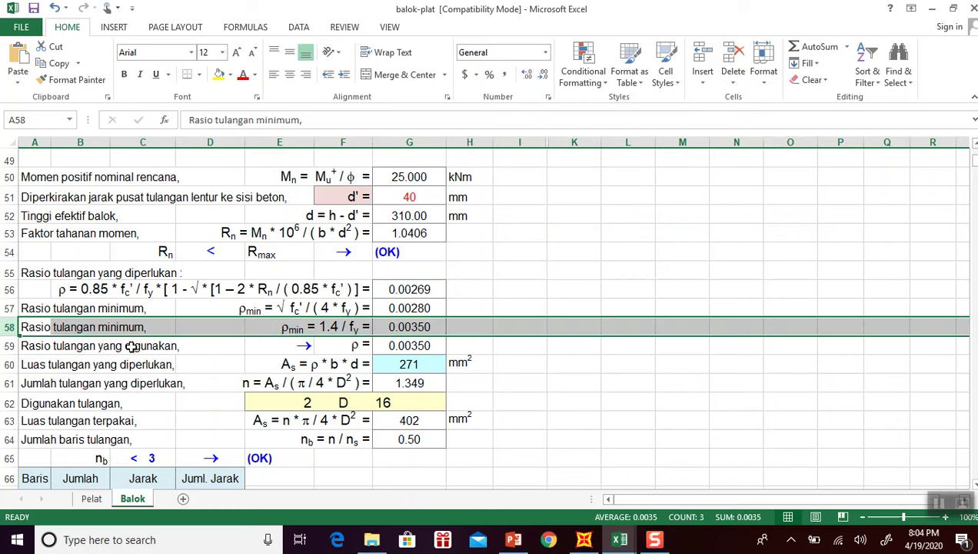
click(403, 329)
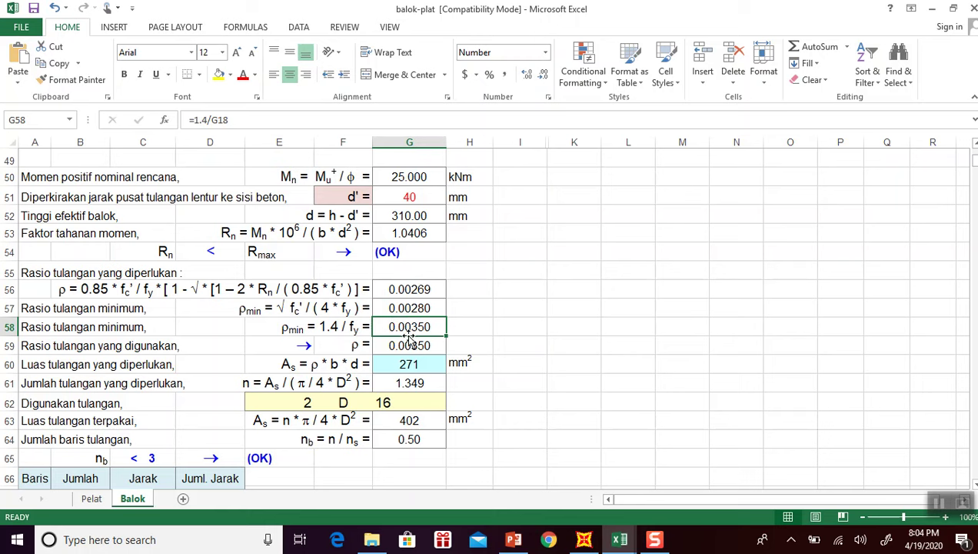
click(410, 342)
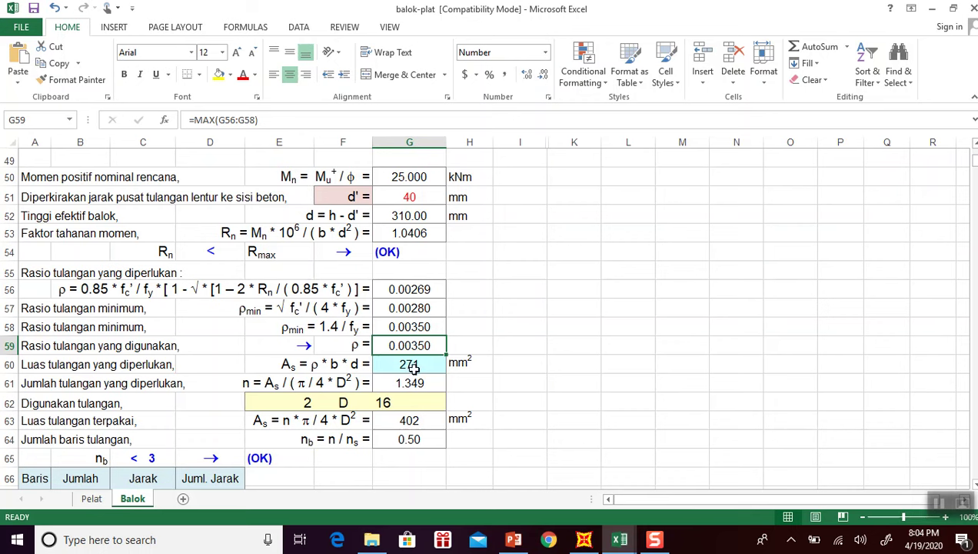
click(411, 365)
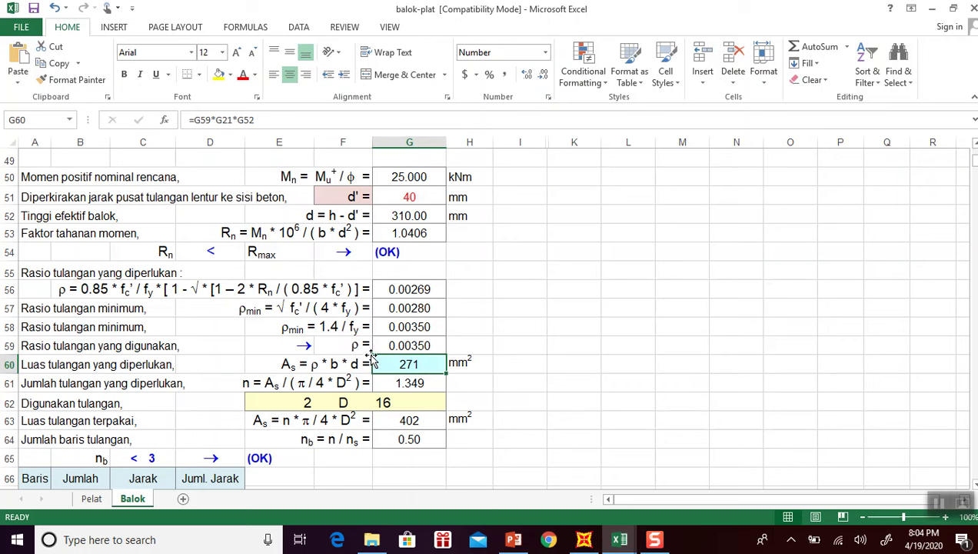
click(415, 381)
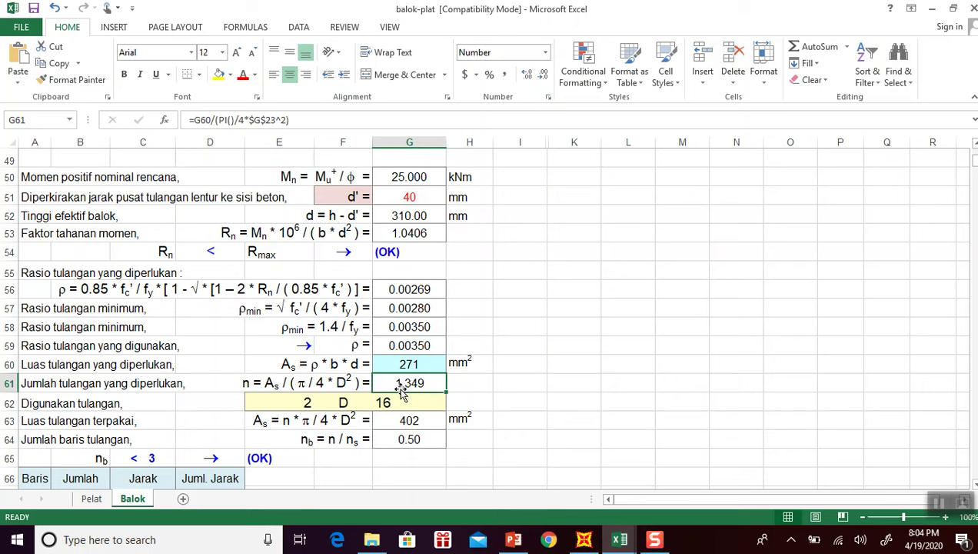
Check the bar count and diameter under Digunakan tulangan, and compare the provided steel area with the required area.
click(307, 405)
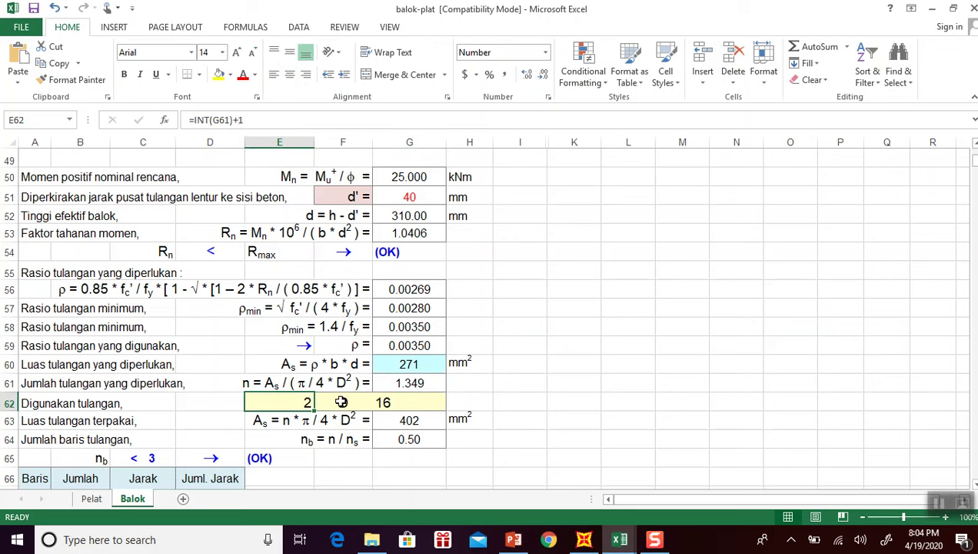
click(391, 399)
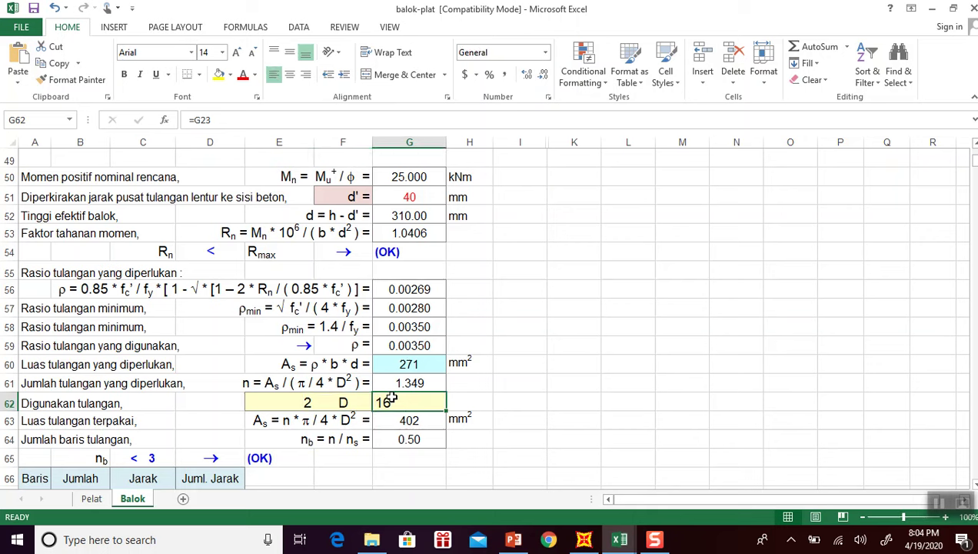
click(307, 404)
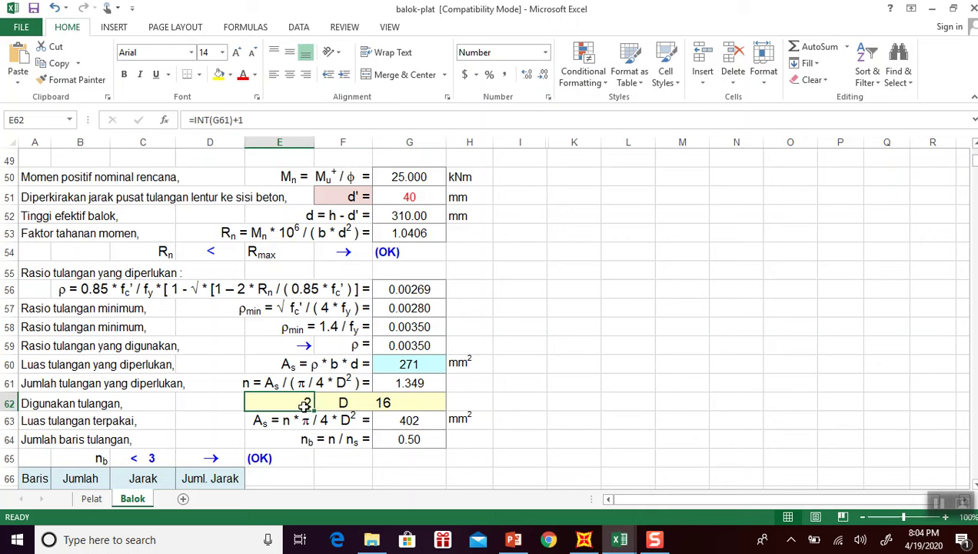
click(408, 419)
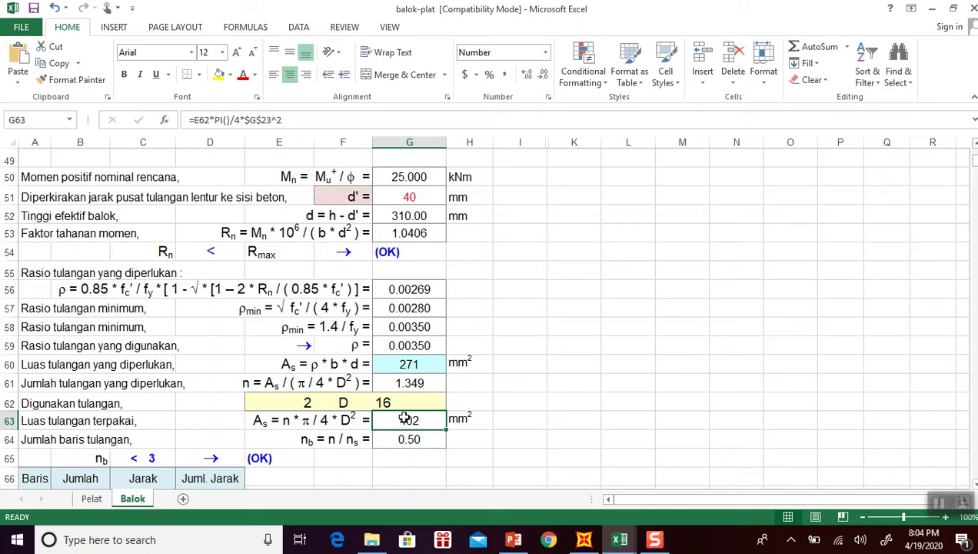
click(407, 364)
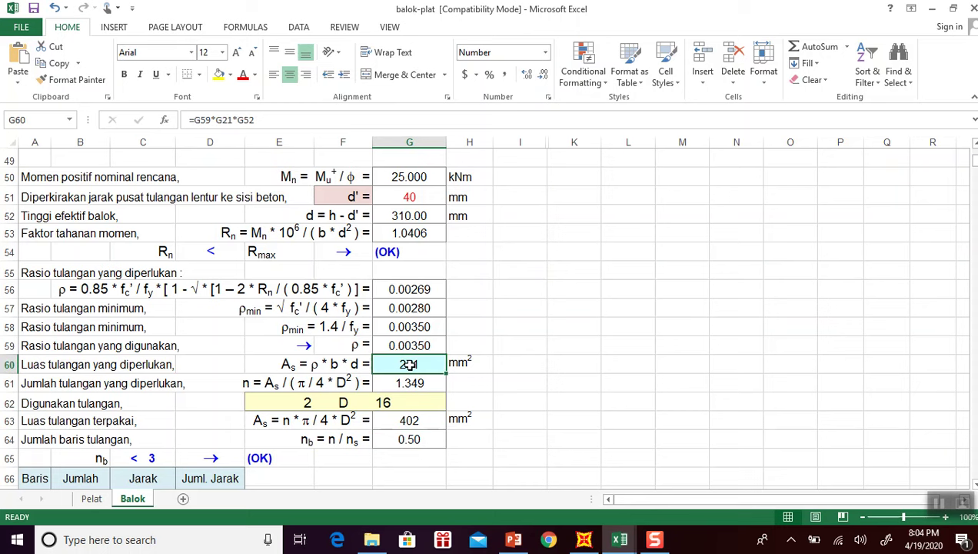
click(415, 419)
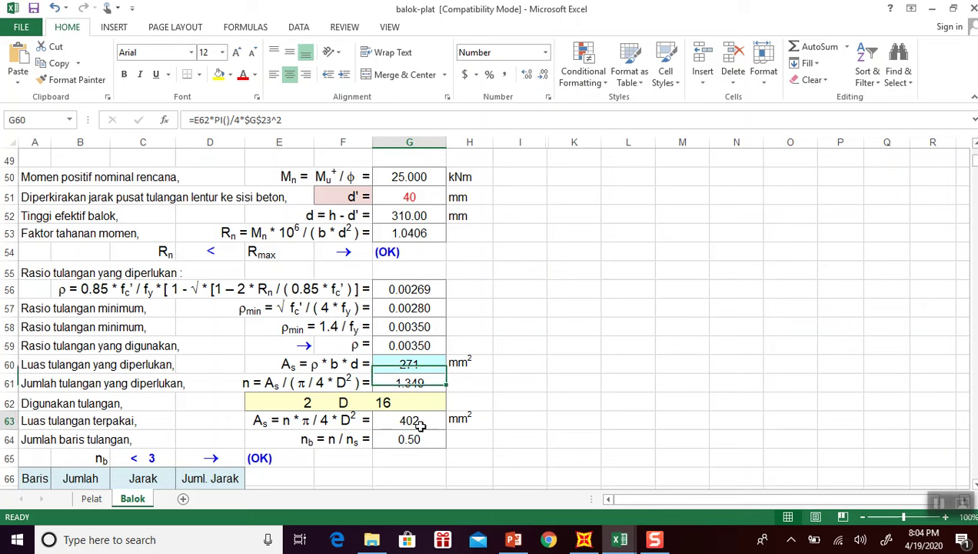
click(418, 364)
Review the number of bar rows nb, the bar row table and the centroid distance d' against its estimate.
scroll(417, 365, down, 2)
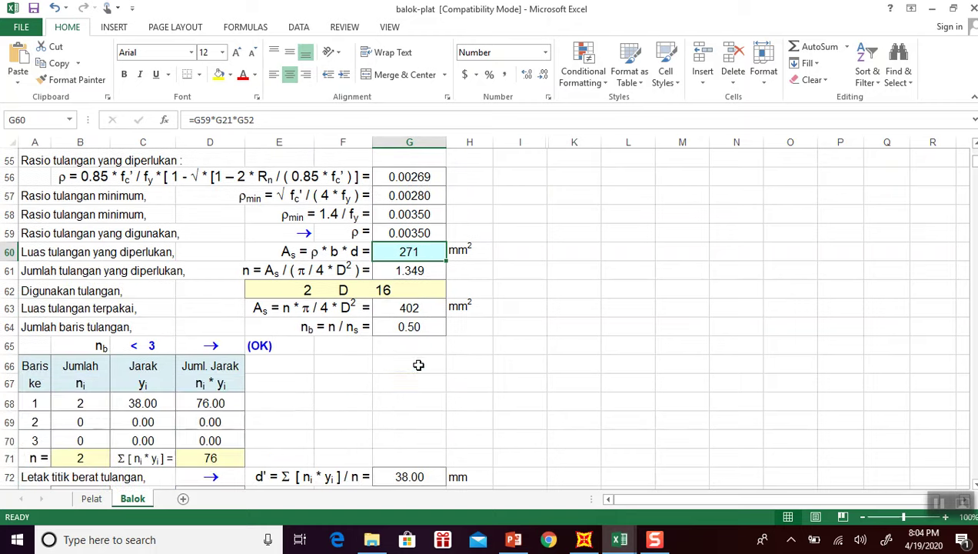
click(414, 329)
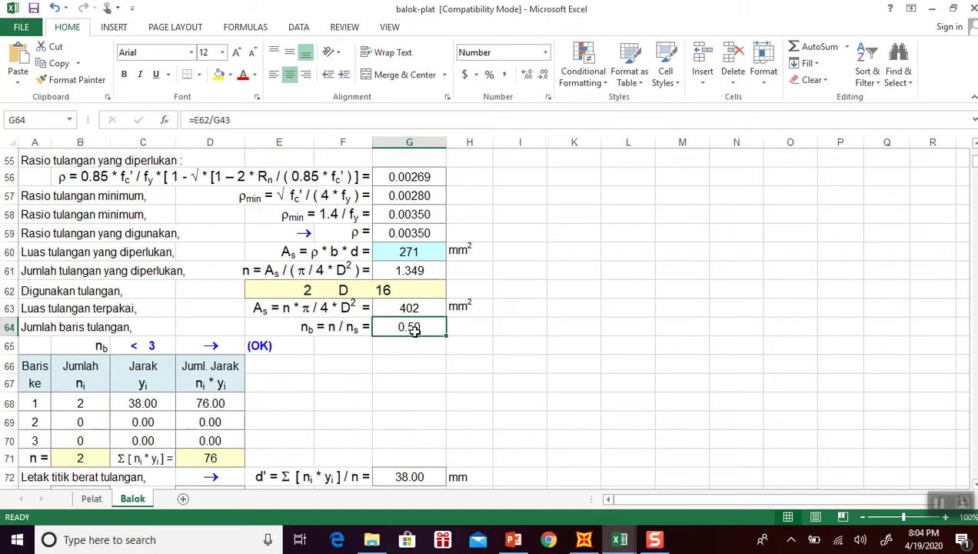
scroll(388, 331, down, 1)
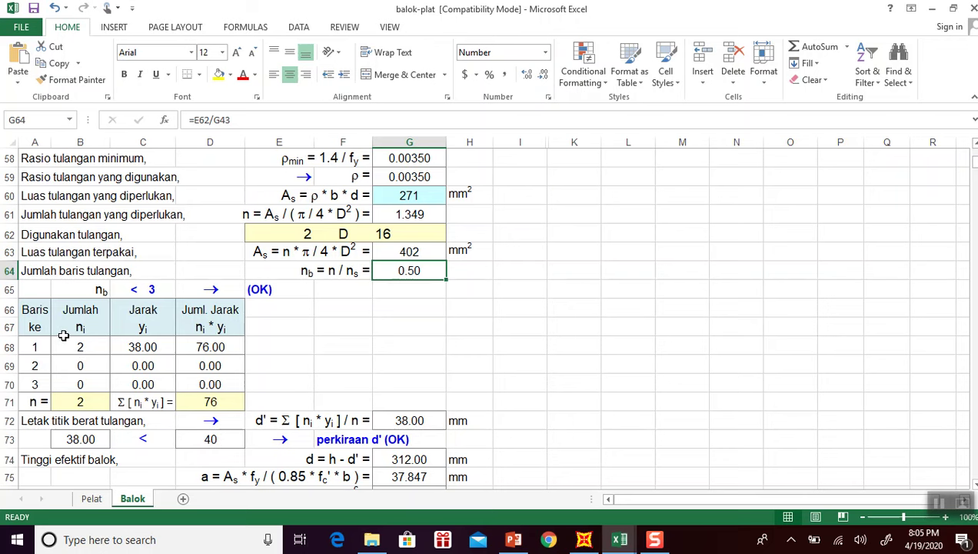
click(85, 347)
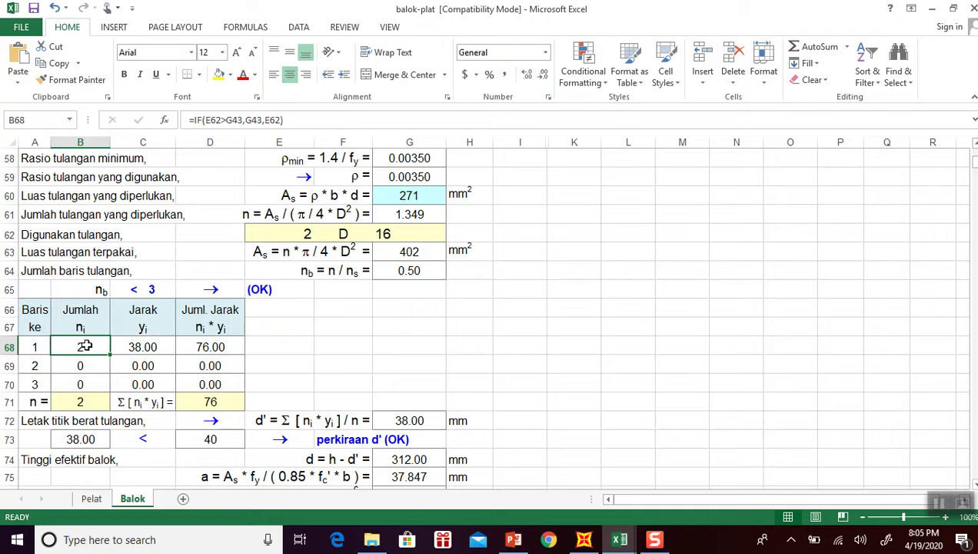
scroll(85, 347, down, 2)
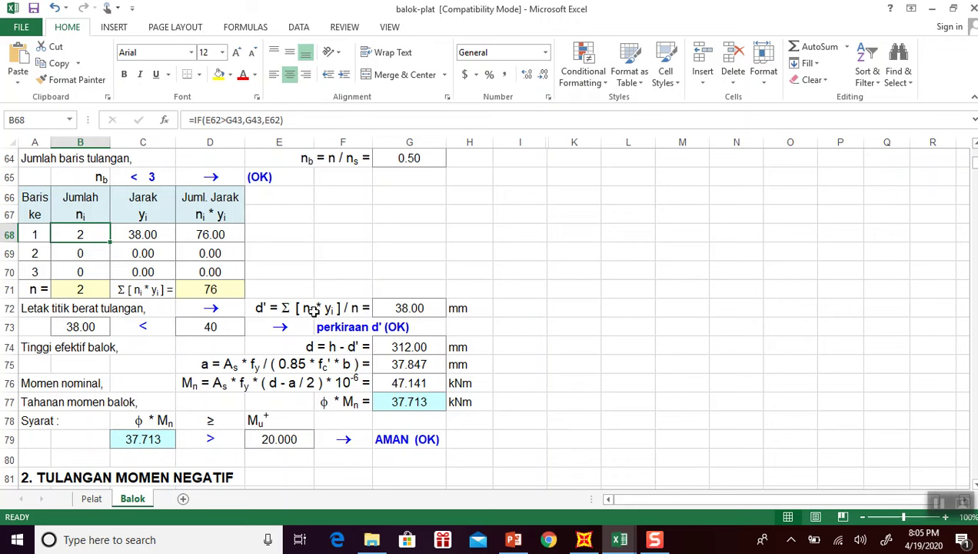
click(415, 305)
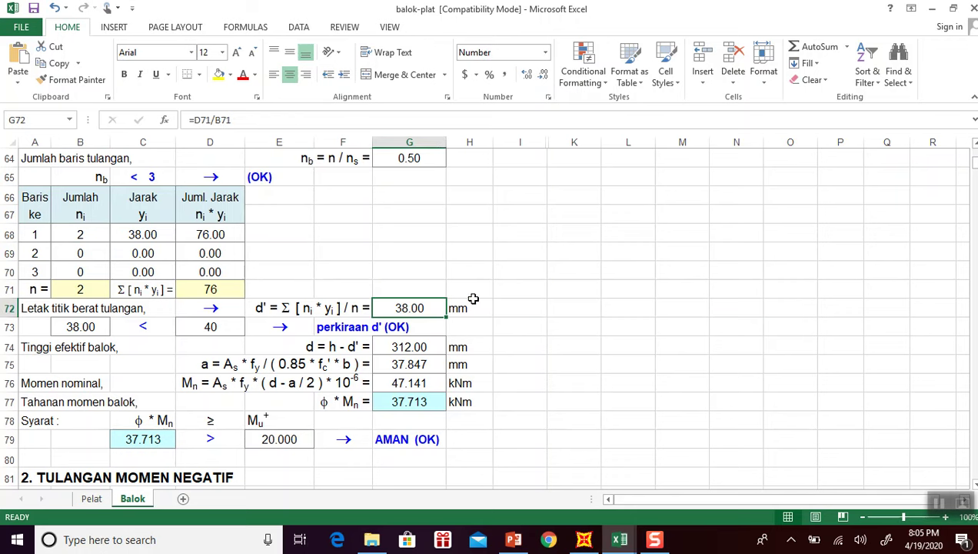
click(209, 327)
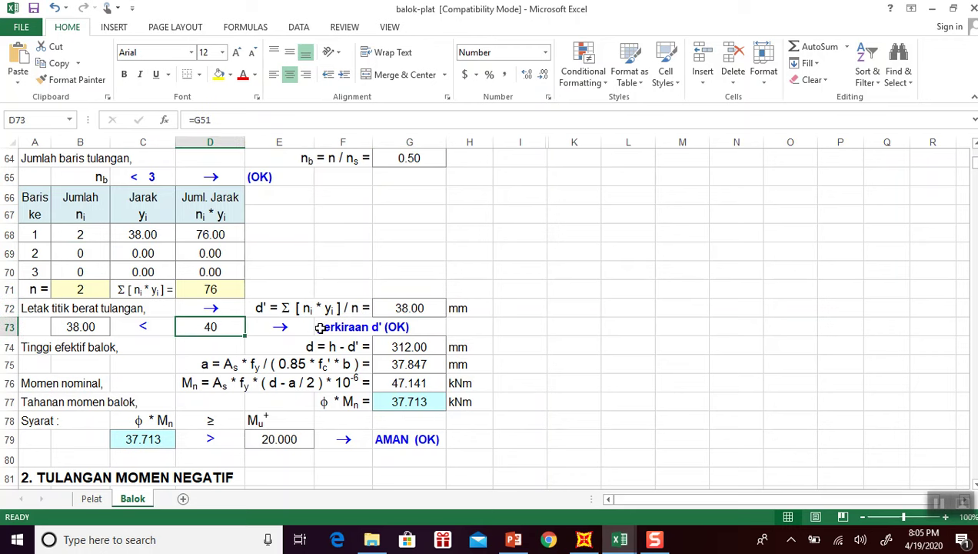
Try 25 mm as the estimated d' for positive moment and inspect its comparison with the bar centroid distance.
scroll(385, 308, up, 6)
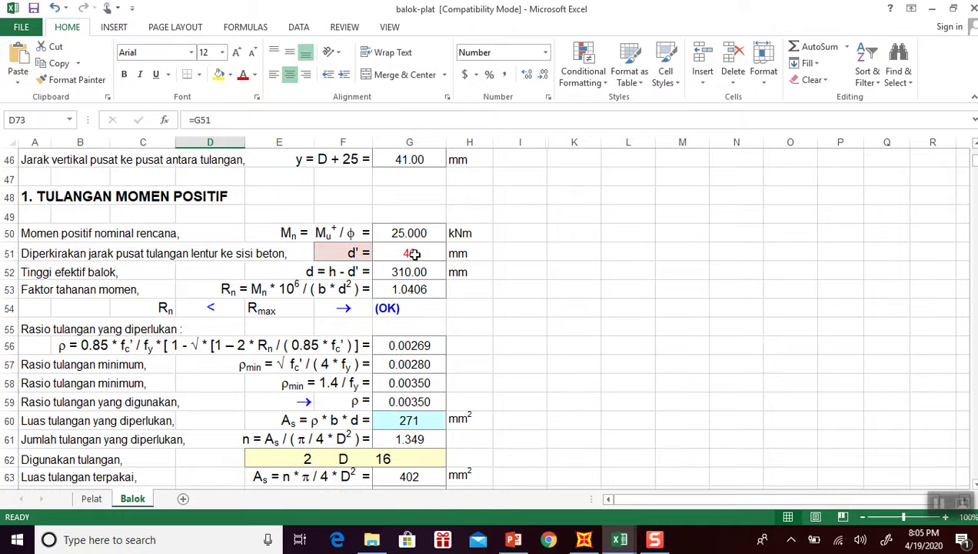
click(416, 248)
scroll(424, 246, down, 6)
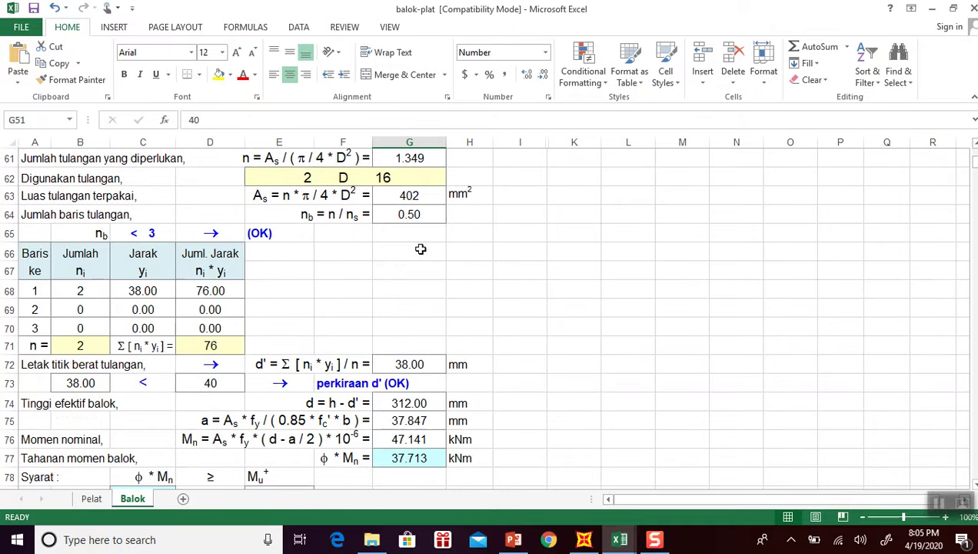
scroll(425, 296, up, 4)
scroll(425, 307, up, 2)
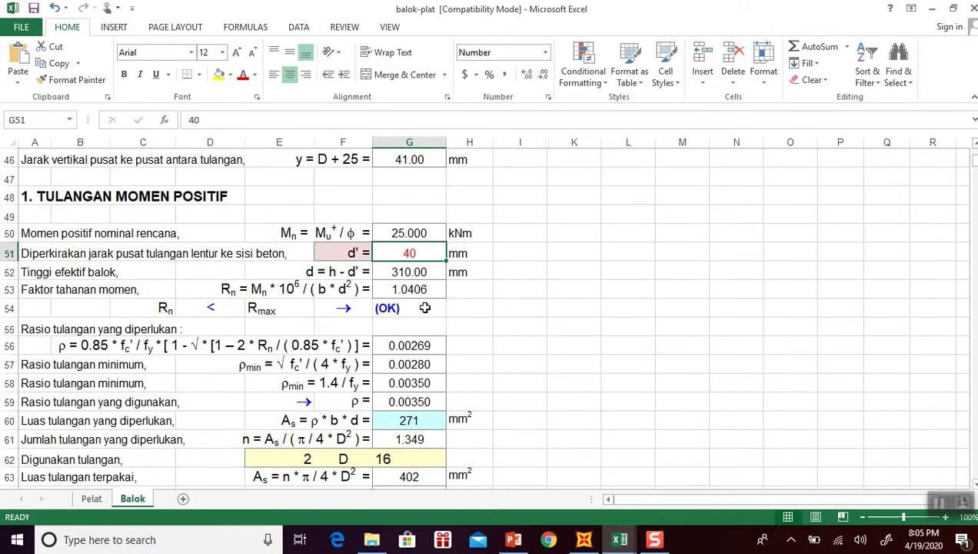
text(25)
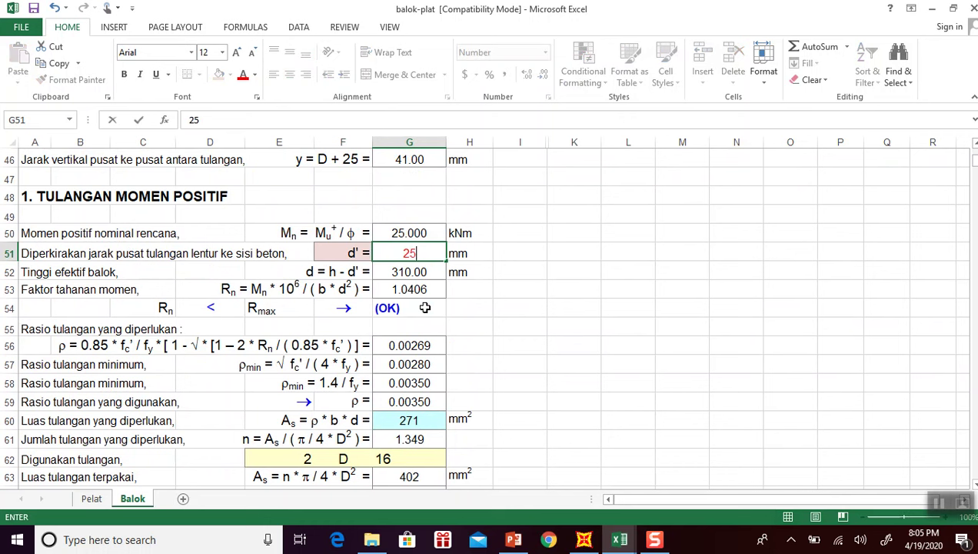
key(Return)
scroll(425, 307, down, 6)
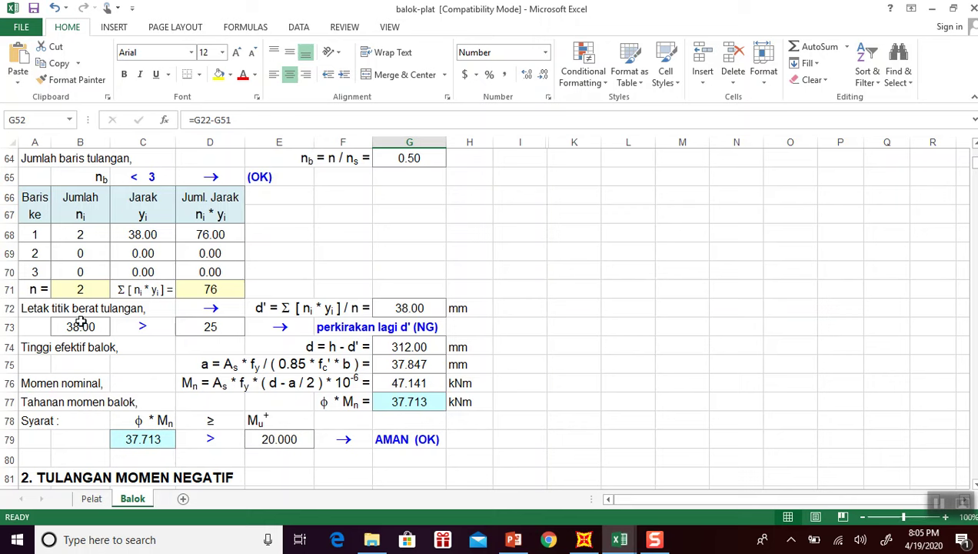
Set the estimated d' for positive moment to 40 mm and recheck its comparison with the bar centroid distance.
scroll(315, 326, up, 1)
scroll(315, 326, up, 6)
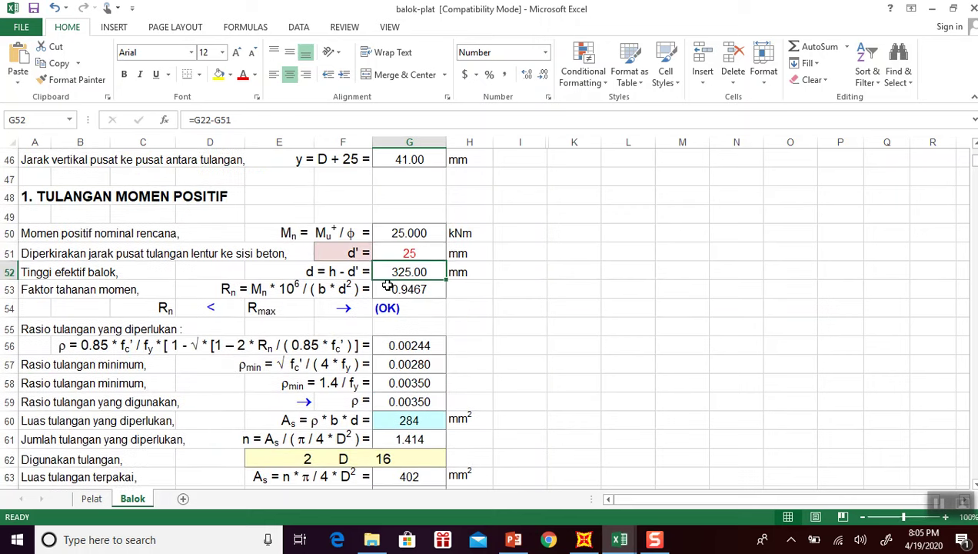
click(401, 252)
text(40)
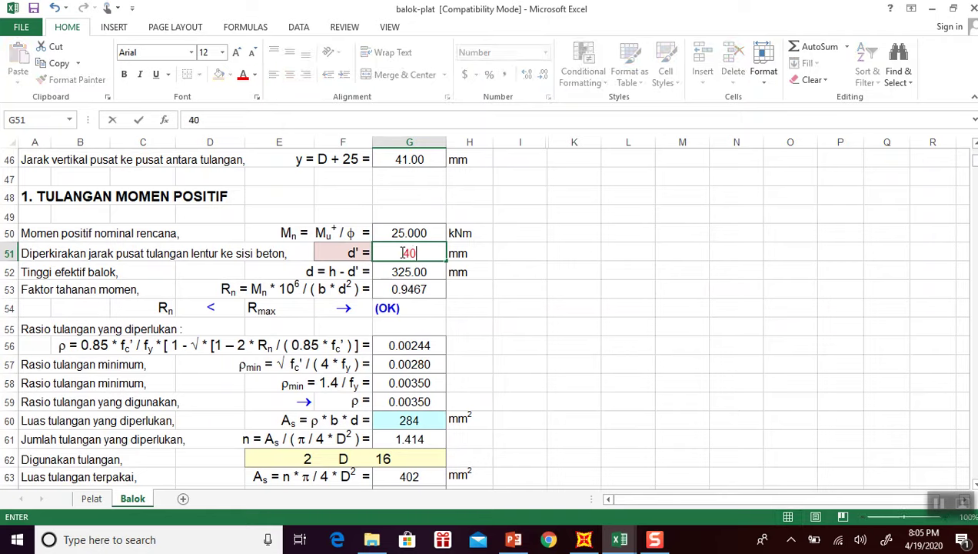
key(Return)
scroll(405, 269, down, 4)
scroll(405, 269, down, 3)
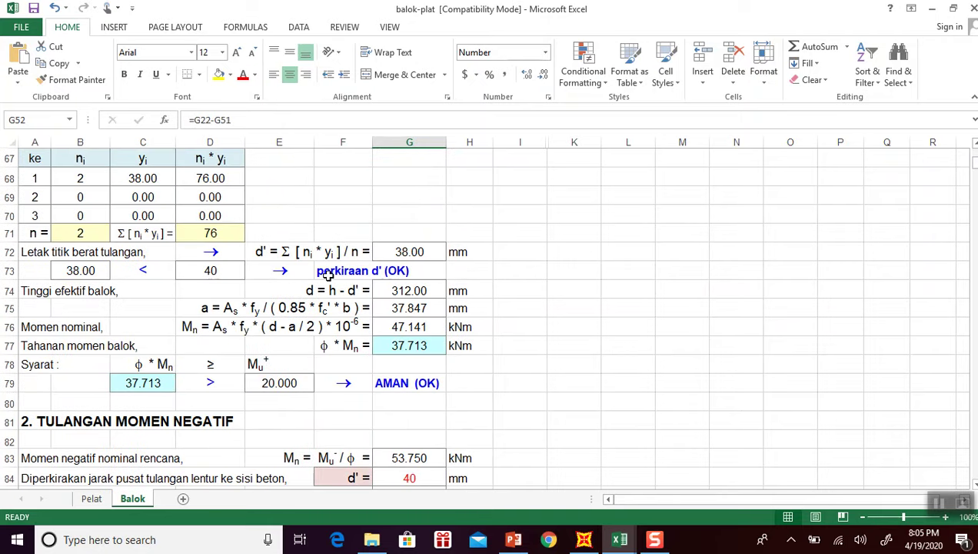
click(214, 270)
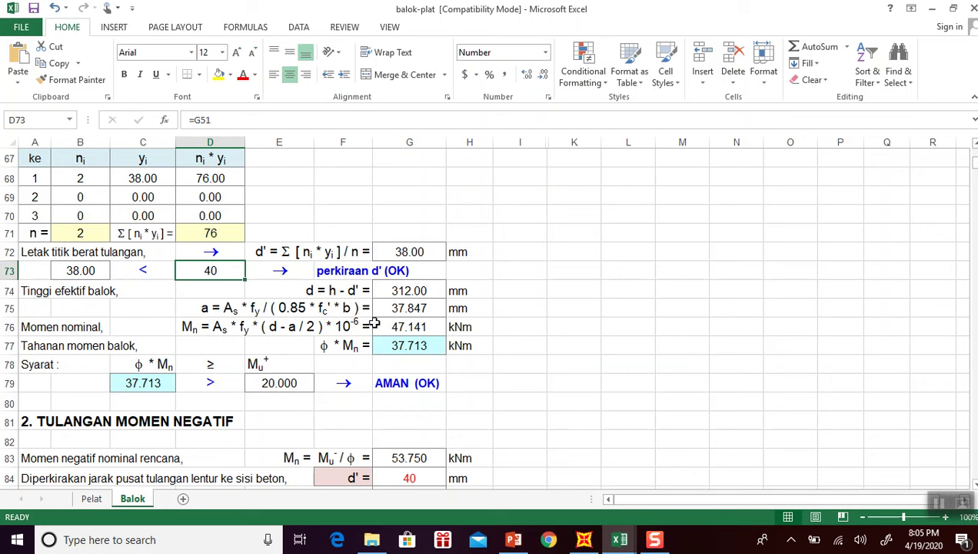
Review the positive moment section's nominal moment, moment resistance φ*Mn and safety check against Mu+.
click(419, 327)
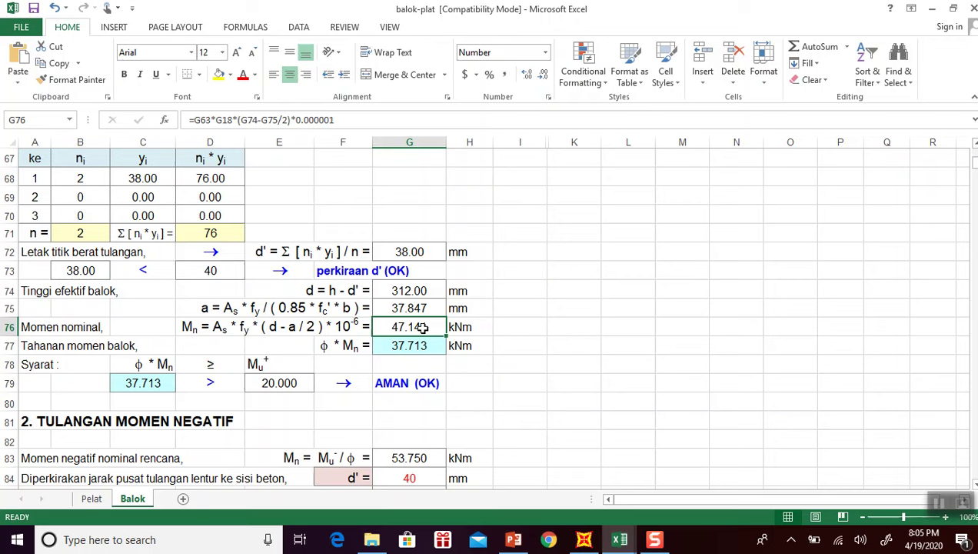
click(432, 347)
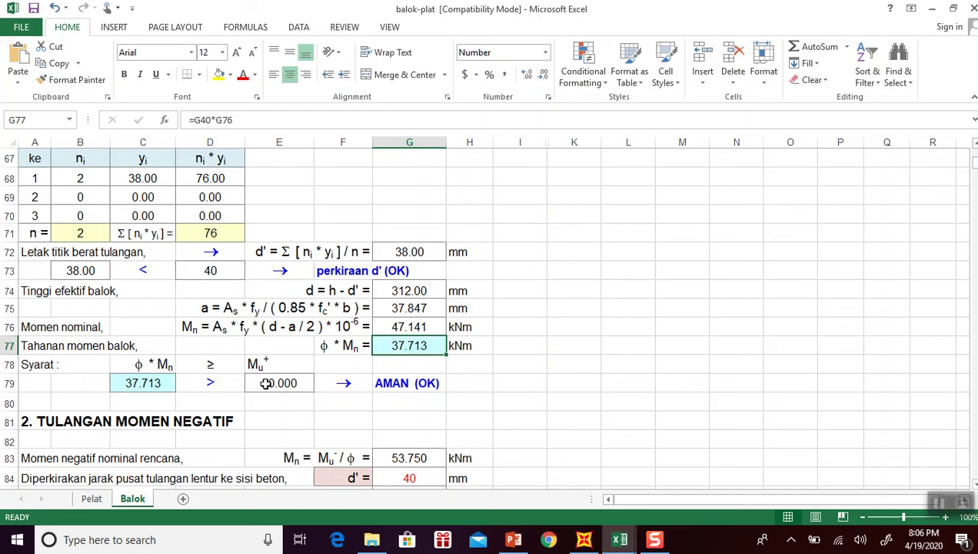
click(394, 382)
Calculate the positive moment demand-to-capacity ratio in I79 with the formula =E79/C79.
click(521, 381)
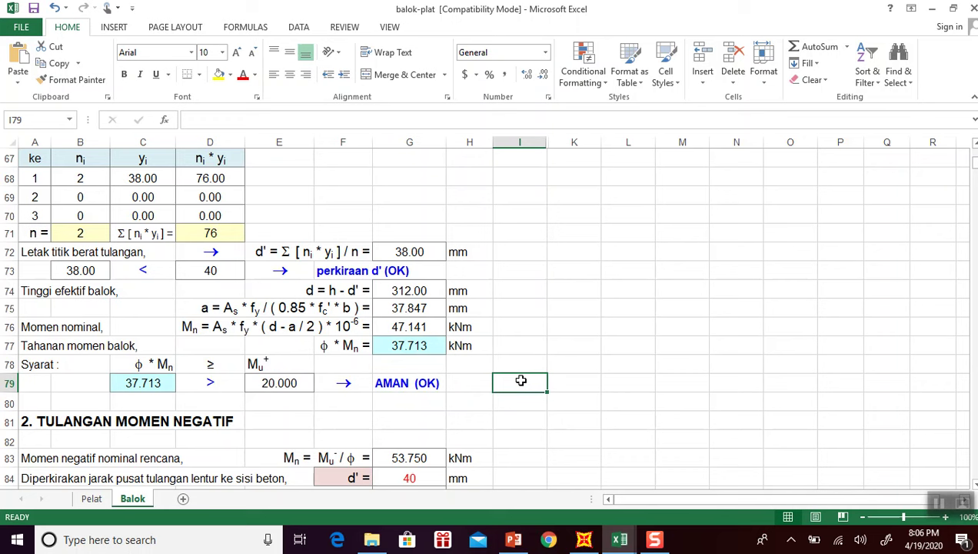
text(=)
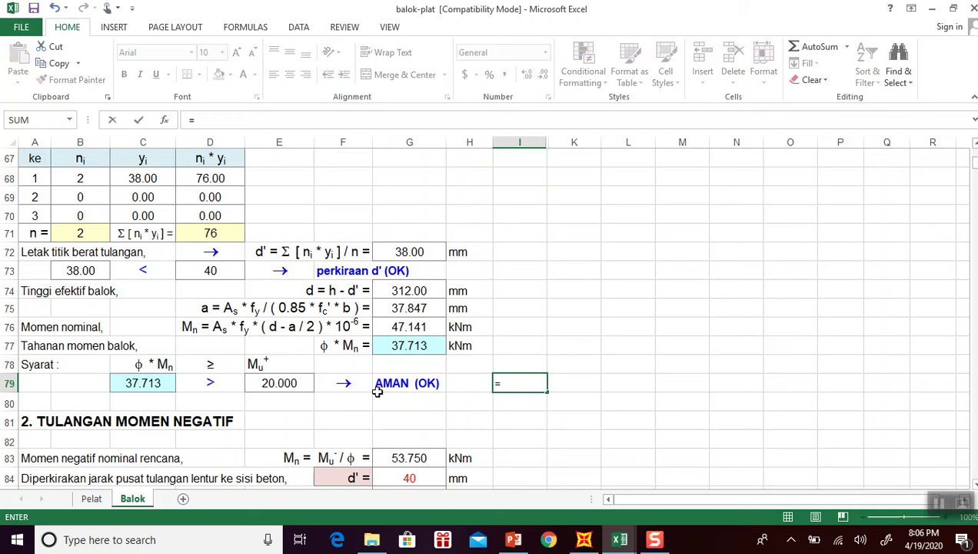
click(288, 382)
text(/)
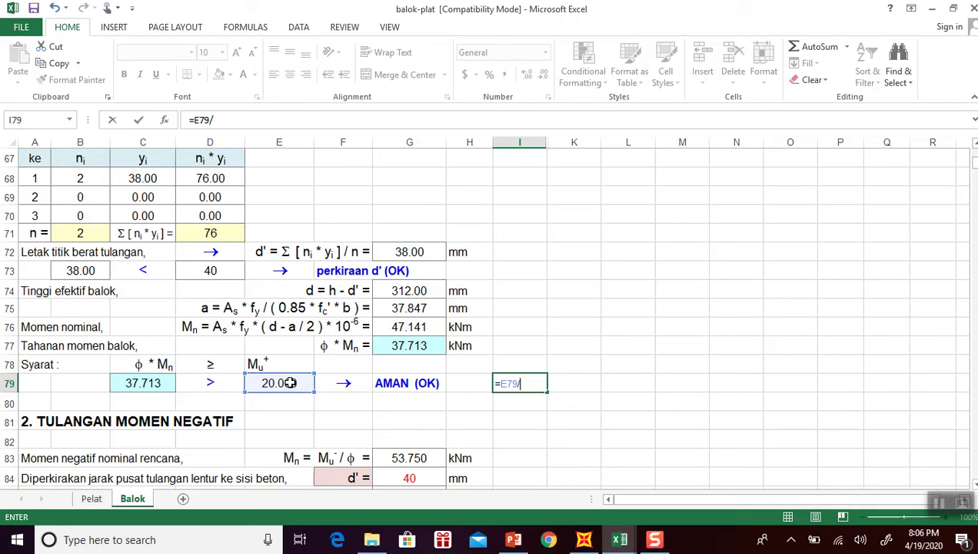
click(140, 385)
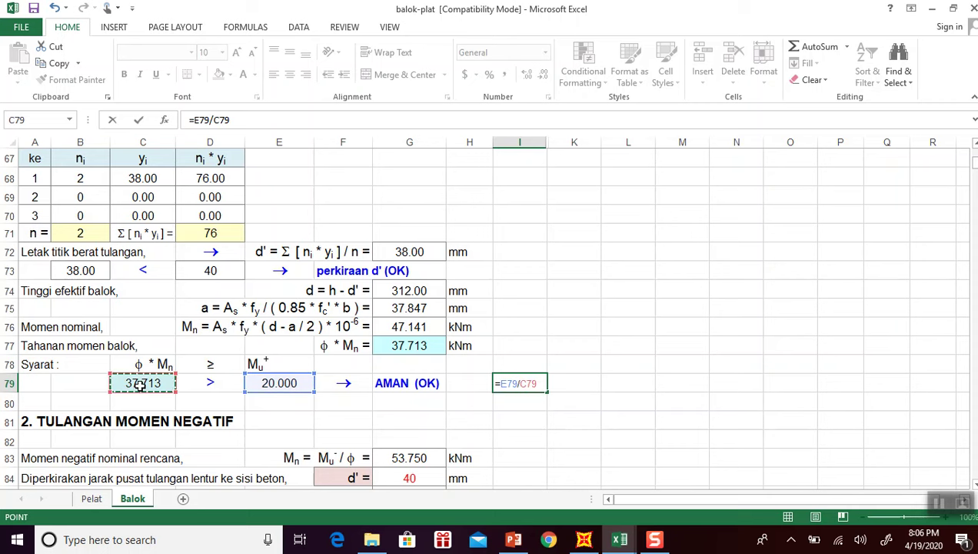
key(Return)
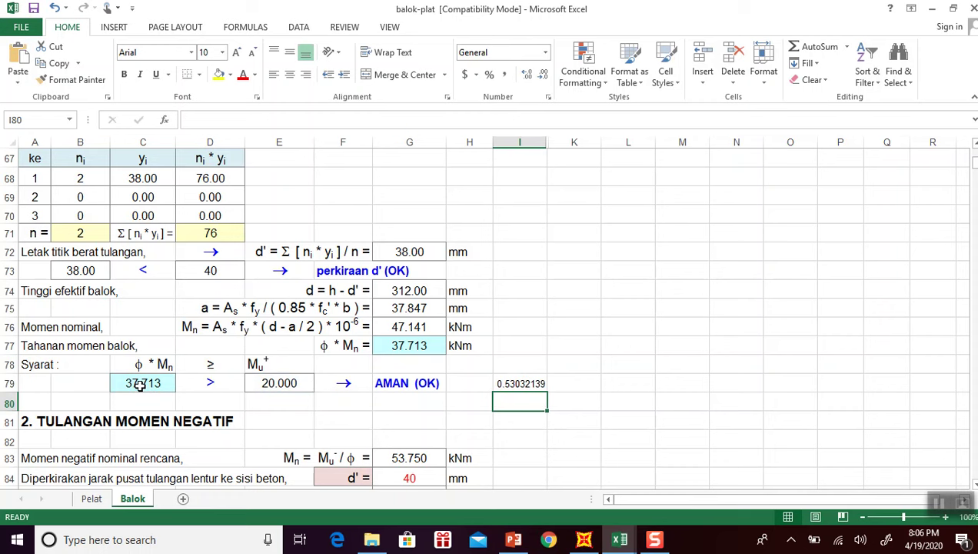
key(Up)
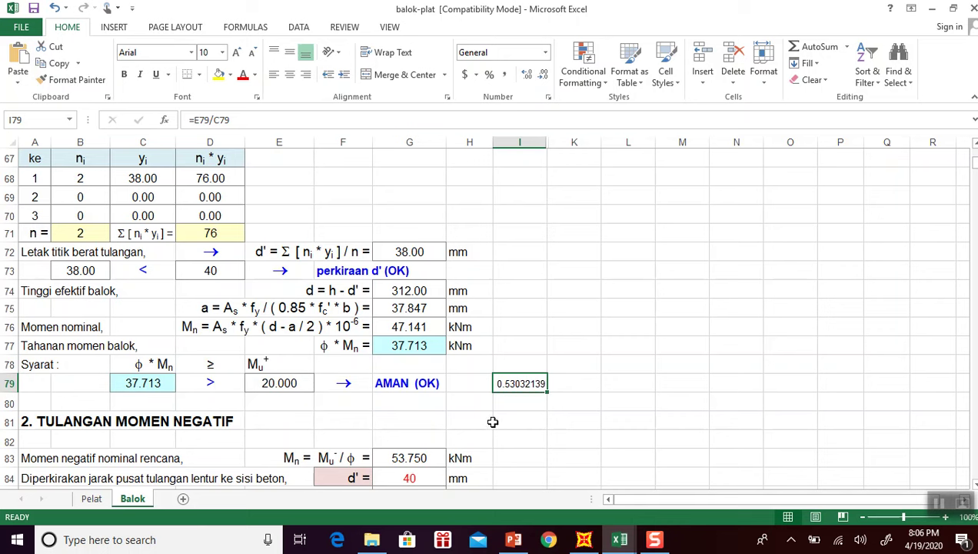
Examine the estimated d' and the number of bars used in the TULANGAN MOMEN NEGATIF section.
scroll(493, 421, down, 1)
scroll(495, 419, down, 1)
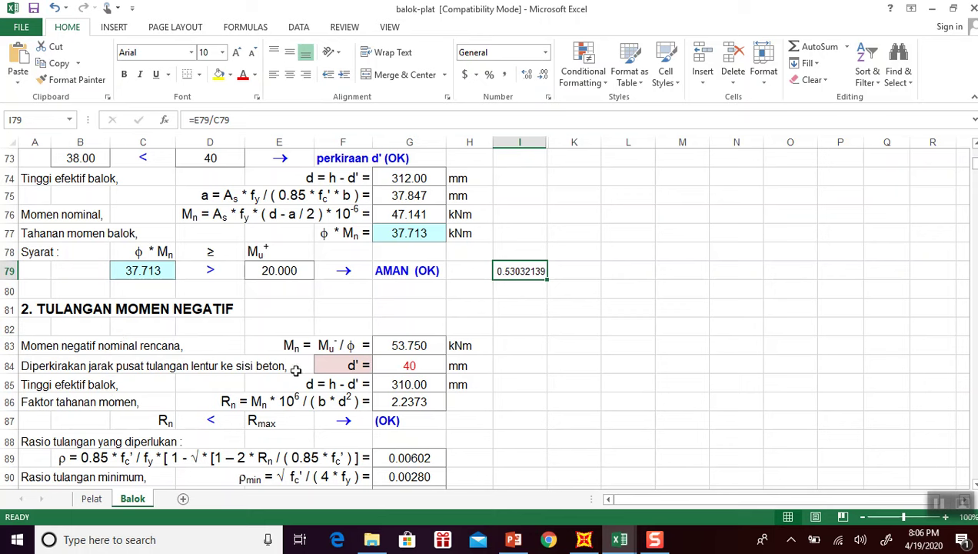
click(424, 367)
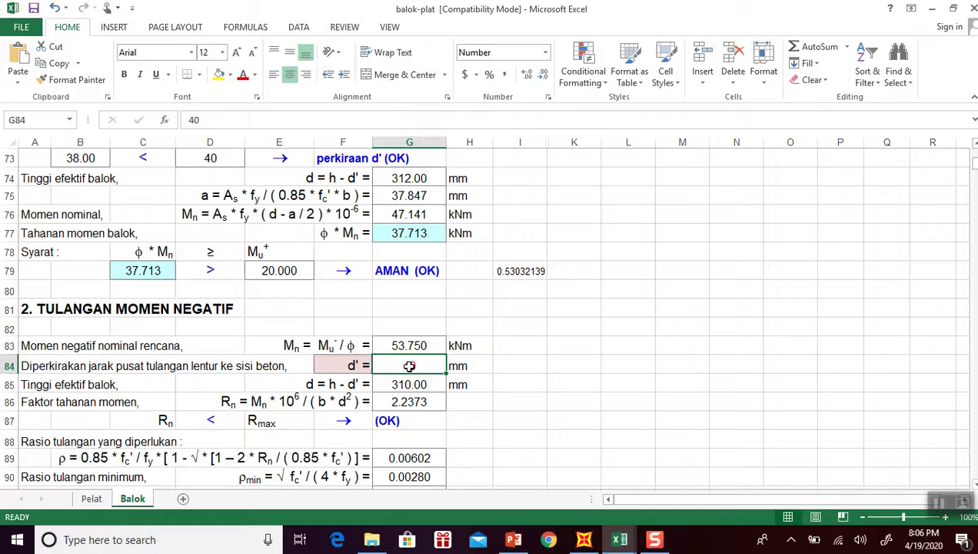
scroll(409, 366, down, 4)
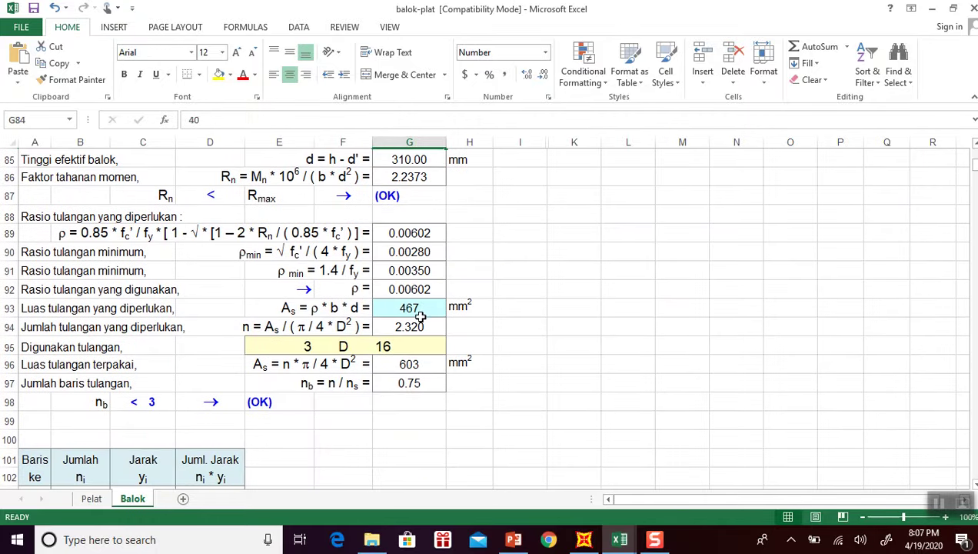
click(298, 351)
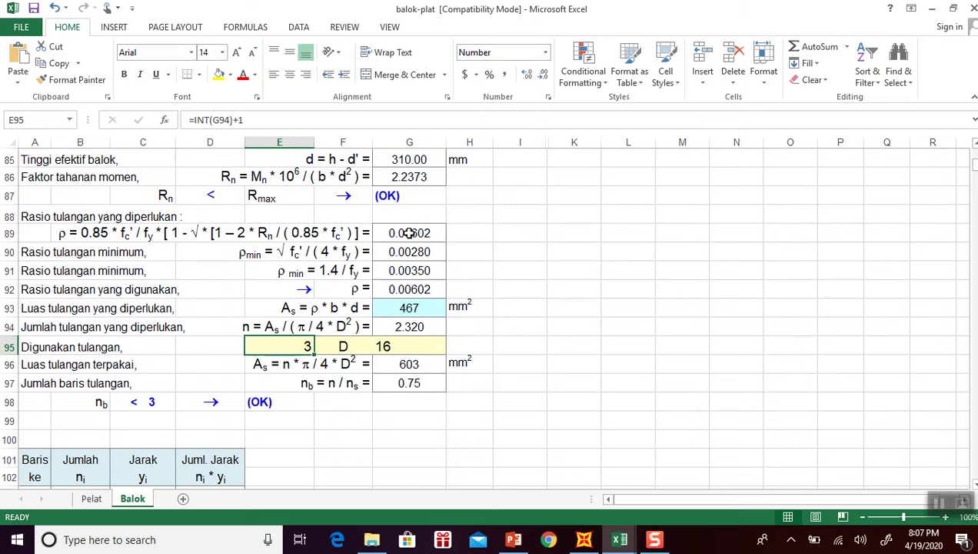
Compare the required, minimum and used reinforcement ratios for the negative moment.
click(430, 233)
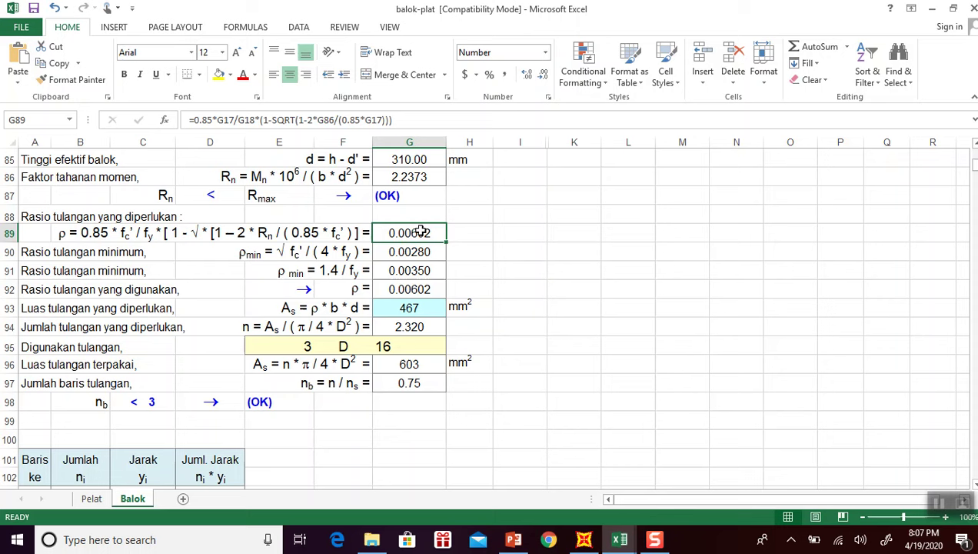
click(430, 270)
click(416, 288)
click(413, 231)
Check the bar count used for negative moment and compare the provided steel area with the required area.
click(304, 346)
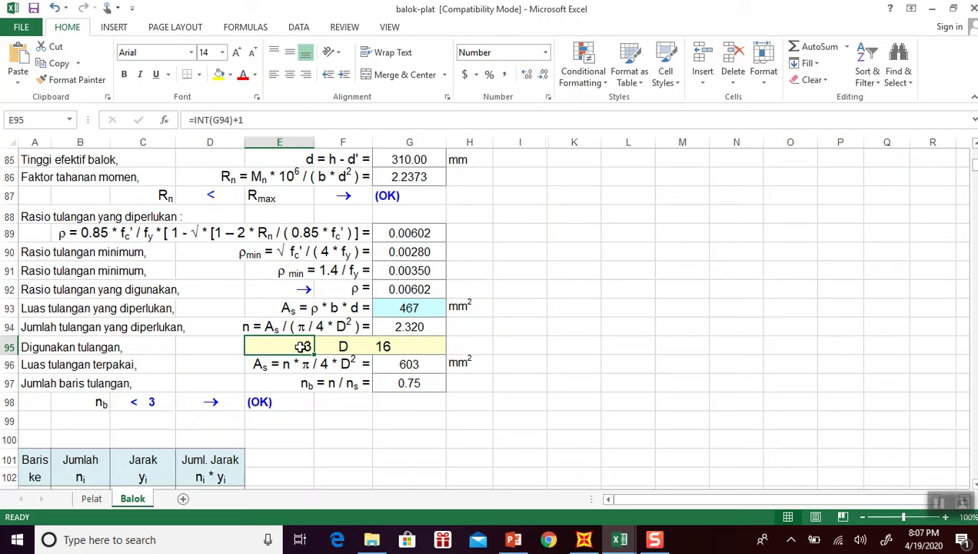
click(401, 364)
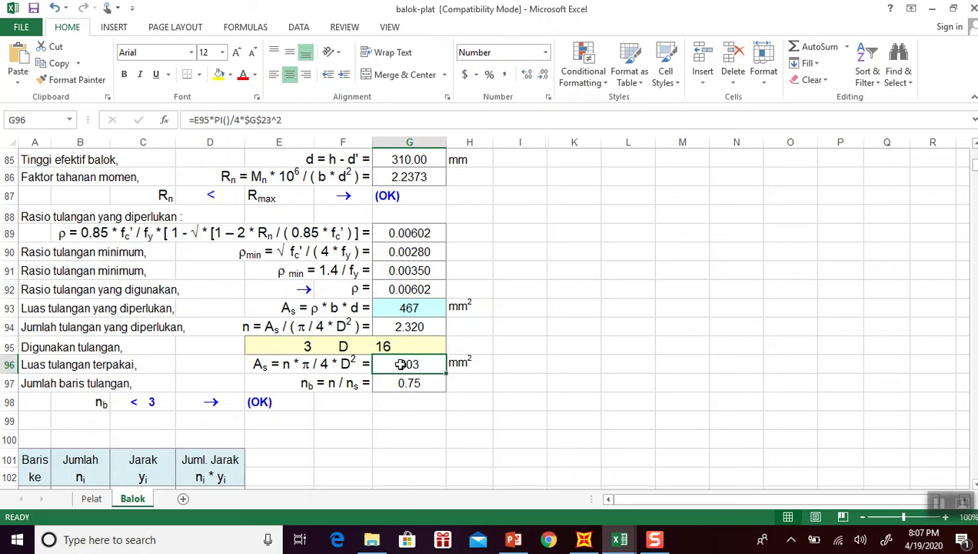
click(410, 308)
click(500, 307)
click(511, 364)
Review the negative moment bar row table and check the bar centroid distance d' against its estimate.
scroll(511, 365, down, 2)
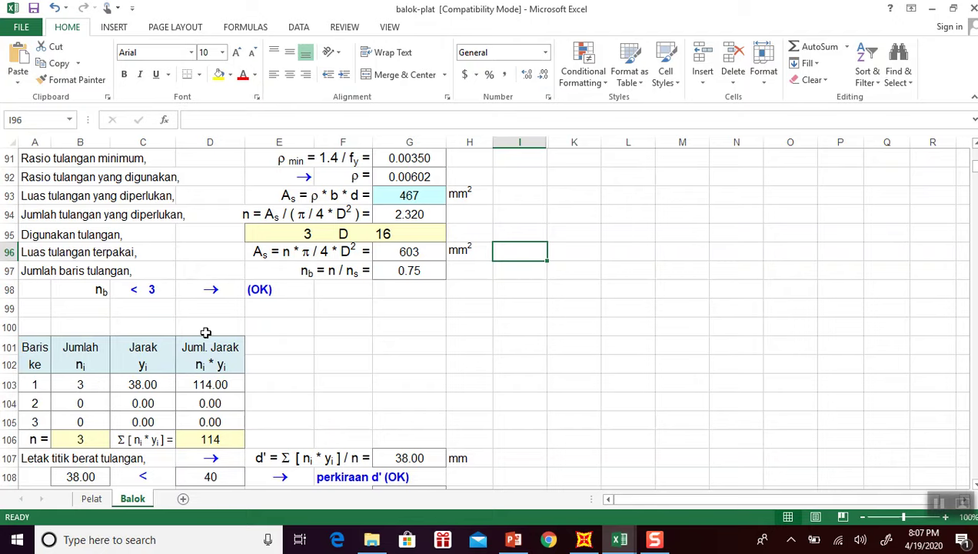
scroll(281, 368, down, 2)
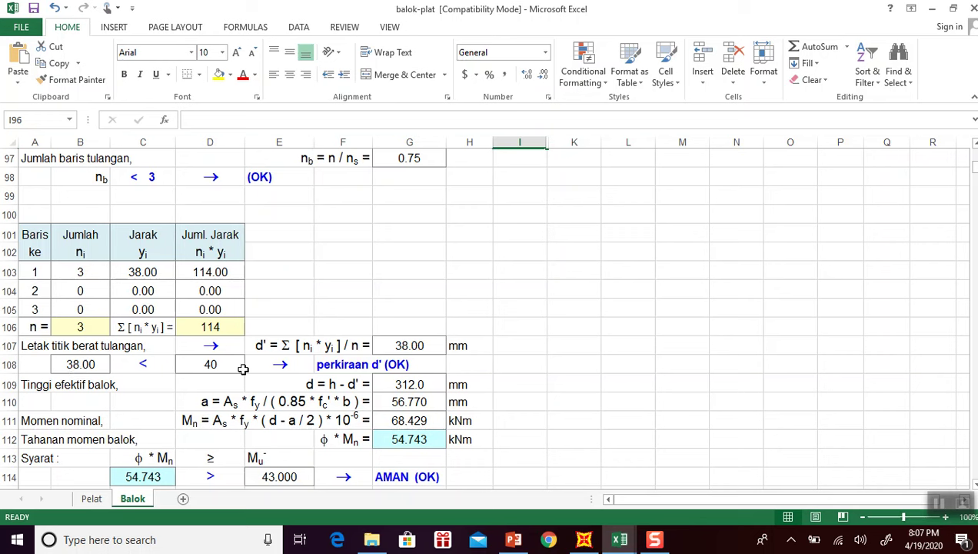
click(214, 366)
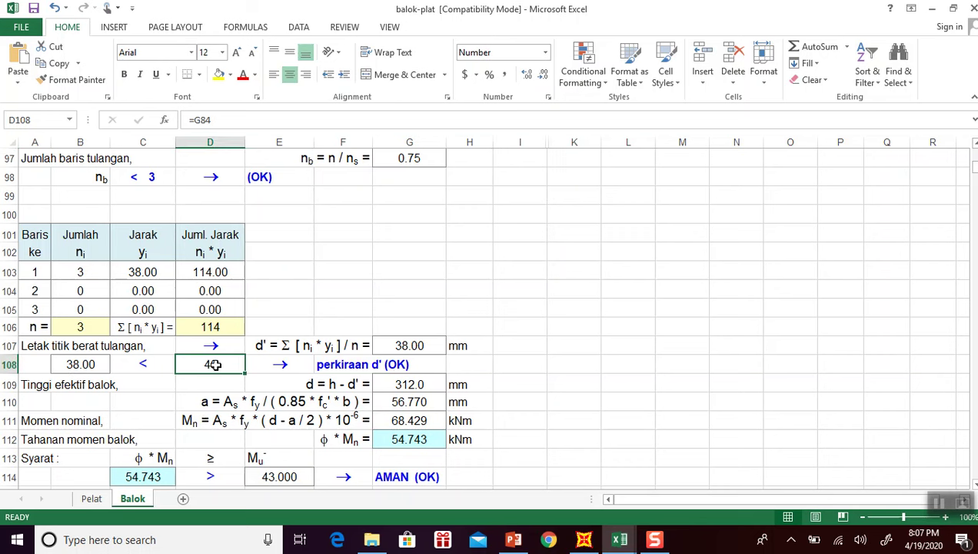
click(403, 363)
scroll(400, 363, down, 1)
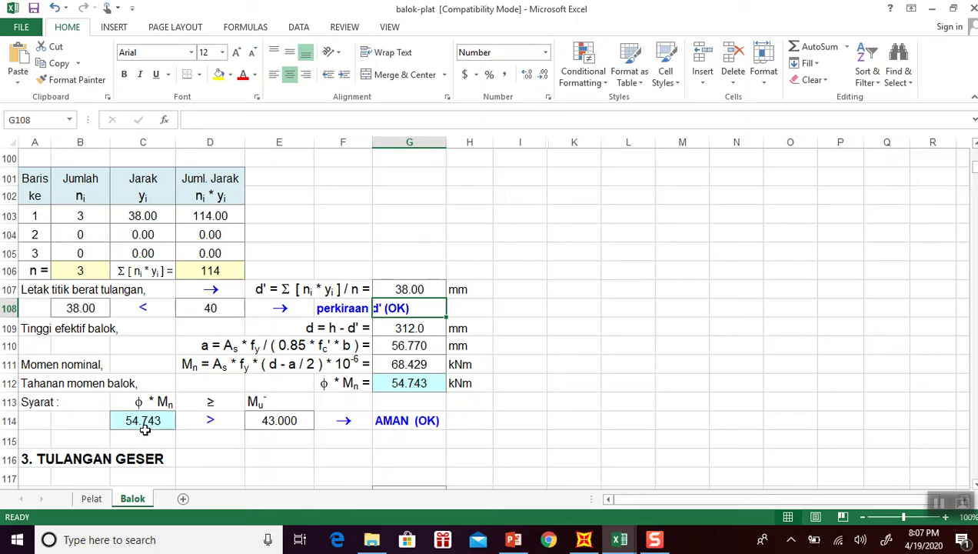
Try 2 bars as the number of D16 bars used for negative moment in E95.
scroll(371, 401, up, 2)
scroll(371, 401, up, 2)
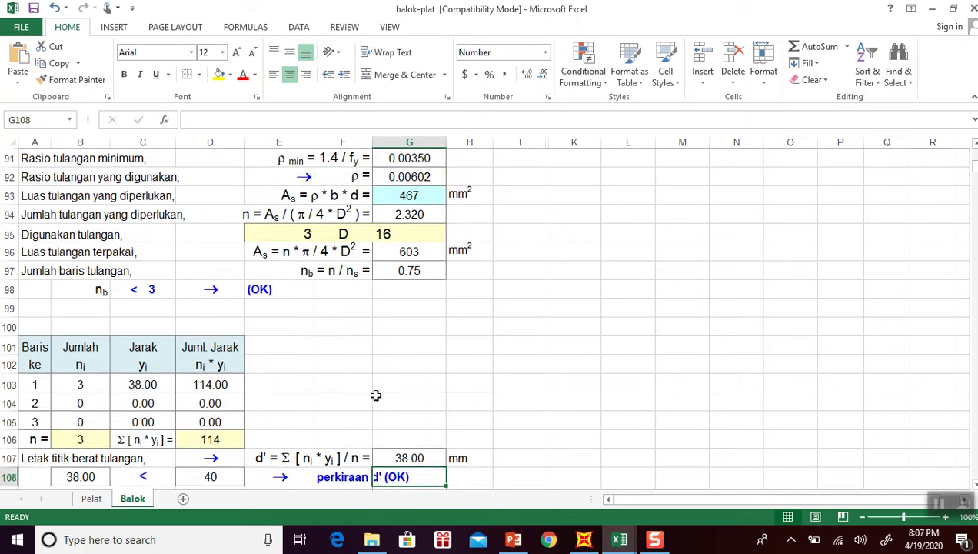
click(309, 290)
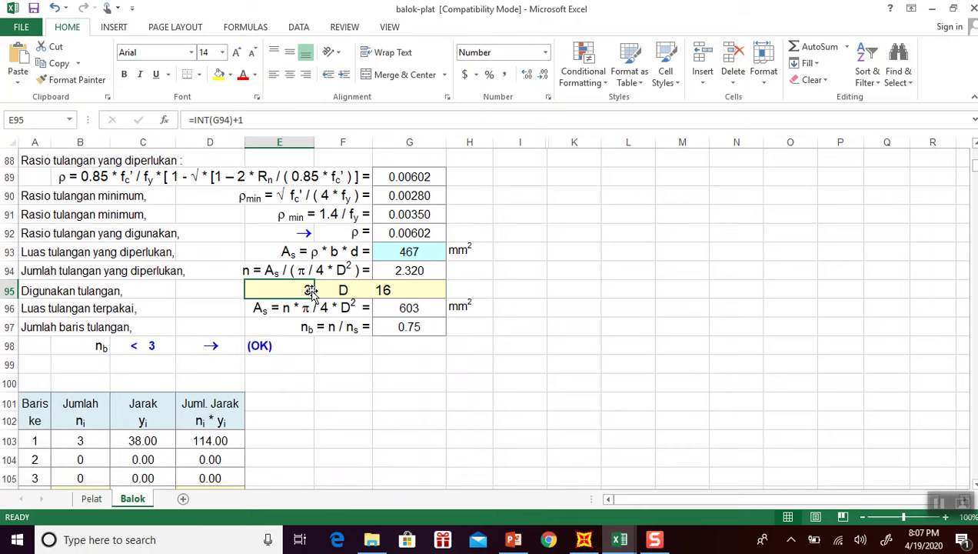
text(1)
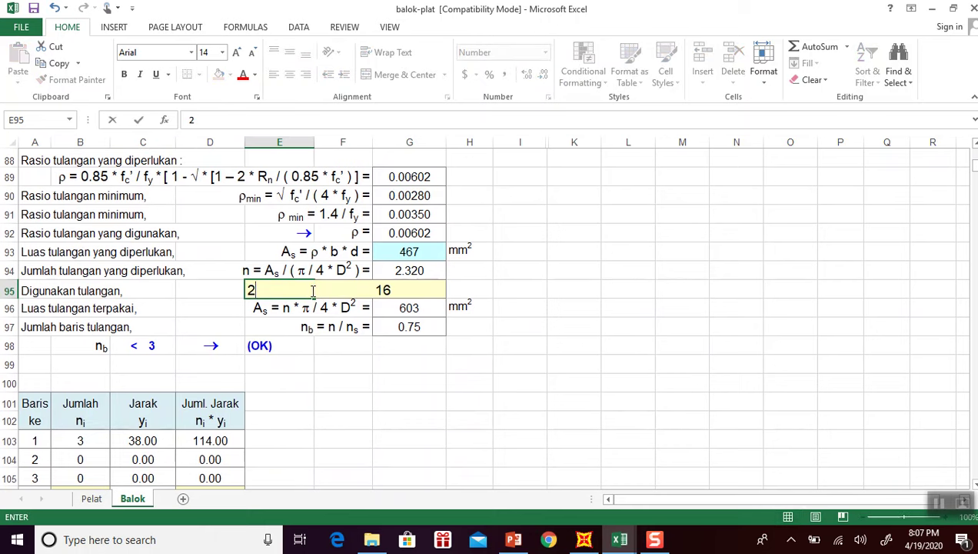
key(Return)
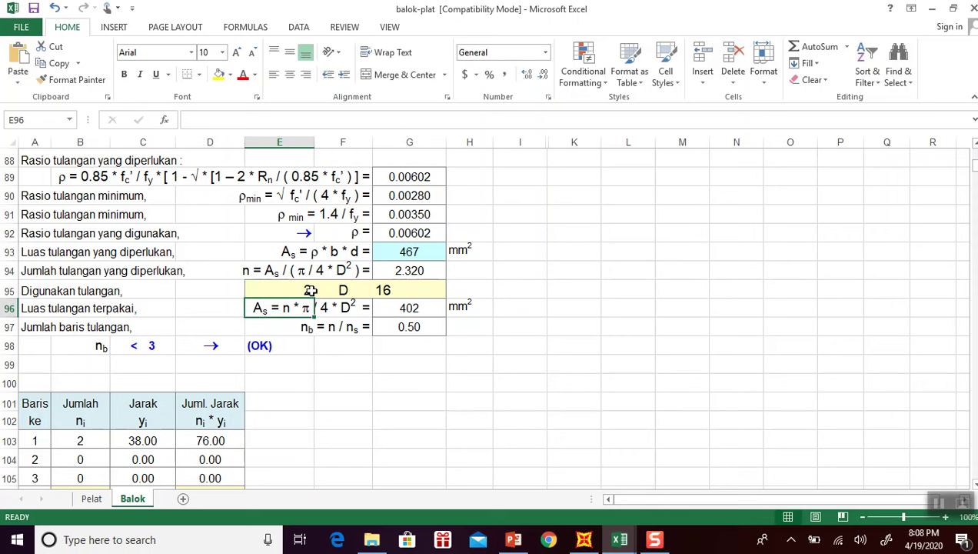
Compare the provided and required steel areas for negative moment, and inspect the moment capacity check in row 114.
click(423, 249)
click(415, 307)
click(418, 251)
scroll(413, 271, down, 5)
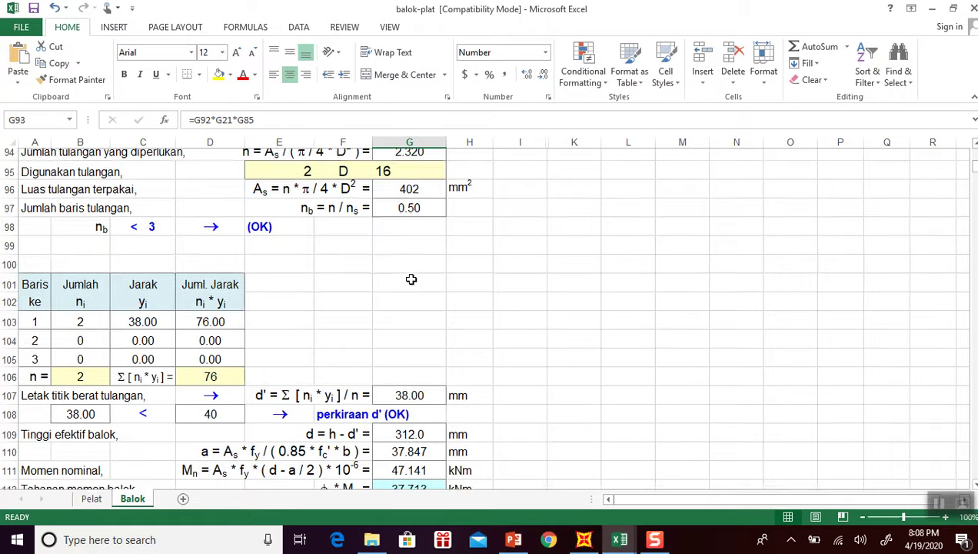
click(380, 367)
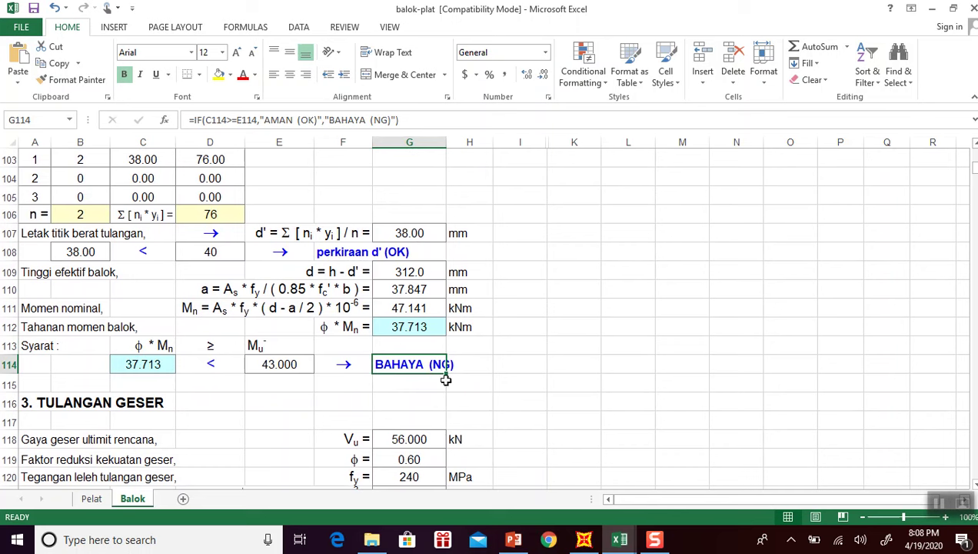
Calculate the negative moment demand-to-capacity ratio for the two-bar trial in K114 by dividing Mu- in E114 by φ*Mn in C114.
click(559, 363)
text(=)
key(Left)
key(Left)
key(Left)
key(Left)
key(Left)
text(/)
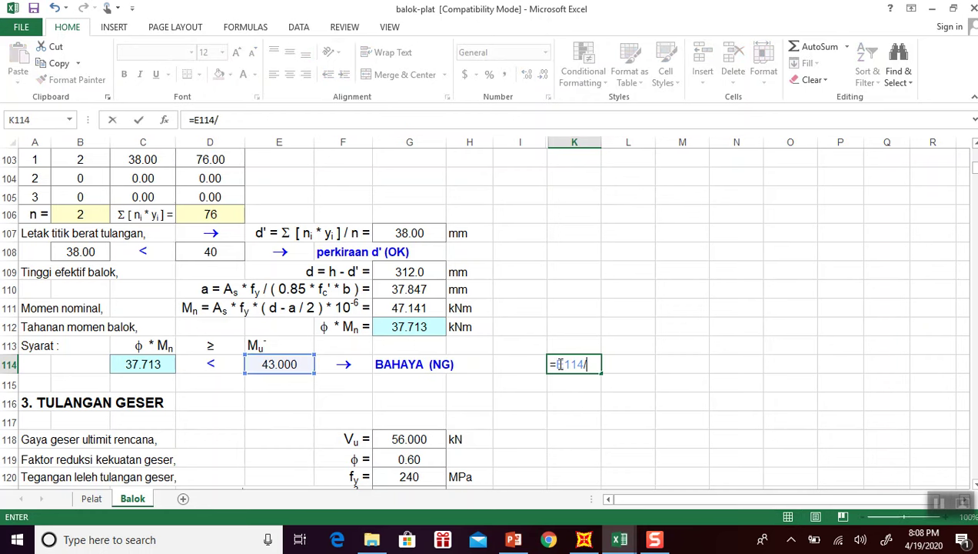
key(Left)
key(Left)
key(Left)
key(Left)
key(Left)
key(Left)
key(Left)
key(Left)
key(Return)
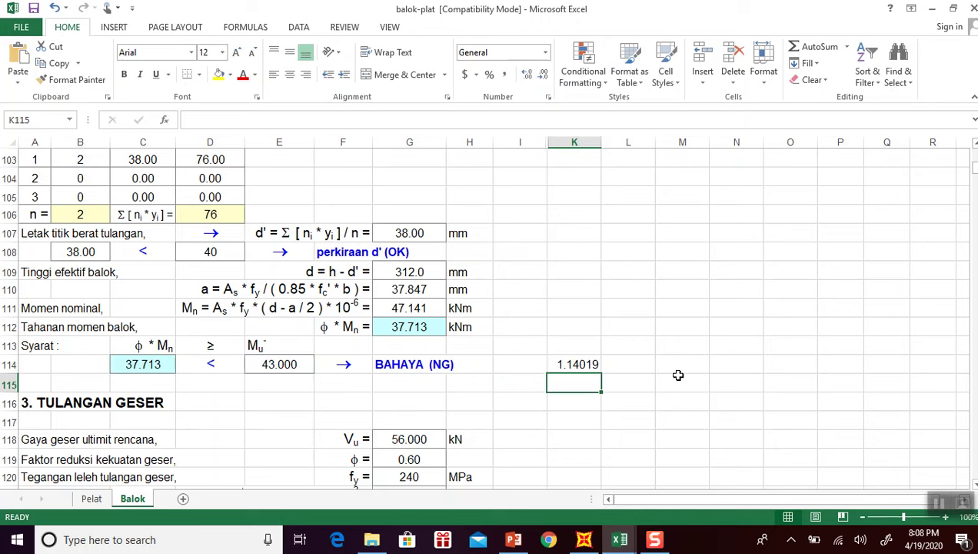
Undo the ratio in K114 and the bar count change in E95, restoring the formula =INT(G94)+1.
scroll(632, 369, up, 4)
click(303, 230)
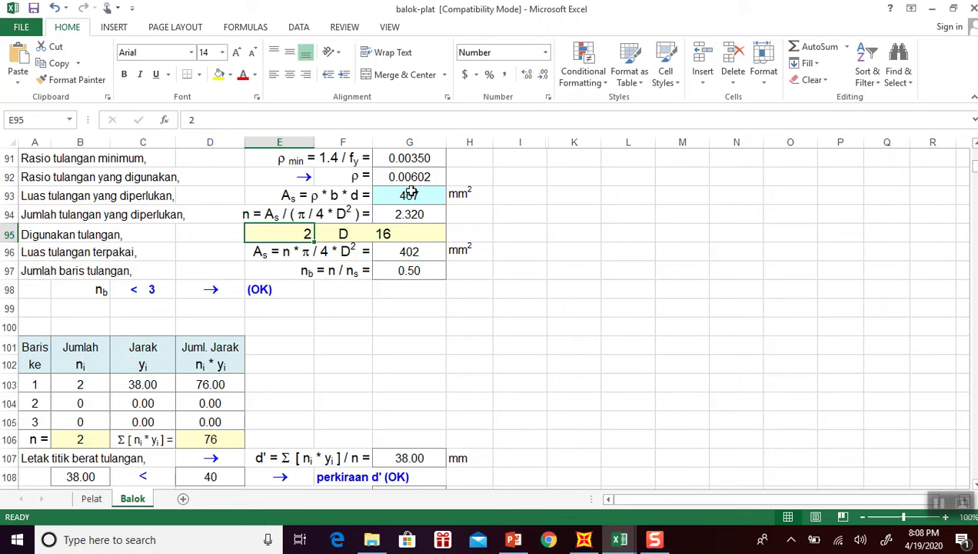
key(ctrl+z)
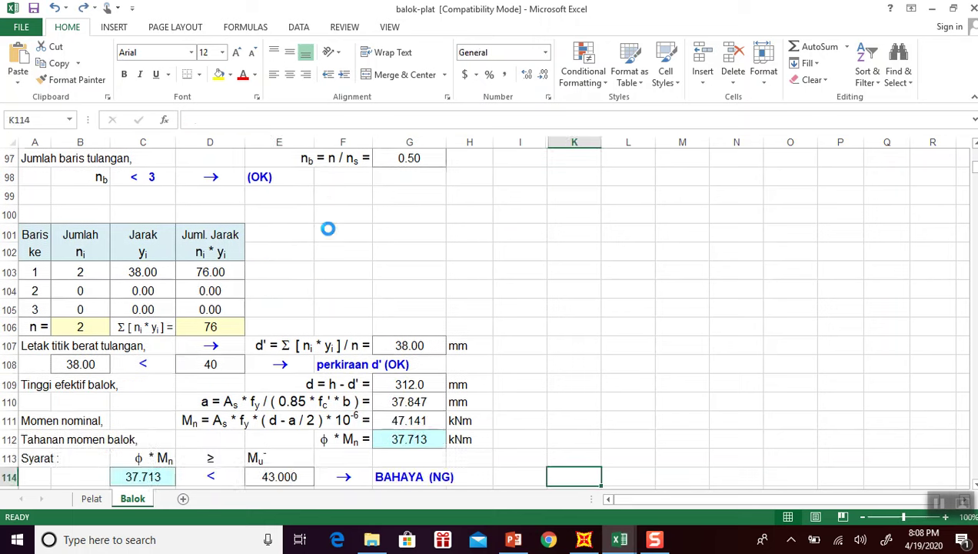
key(ctrl+z)
scroll(328, 228, down, 2)
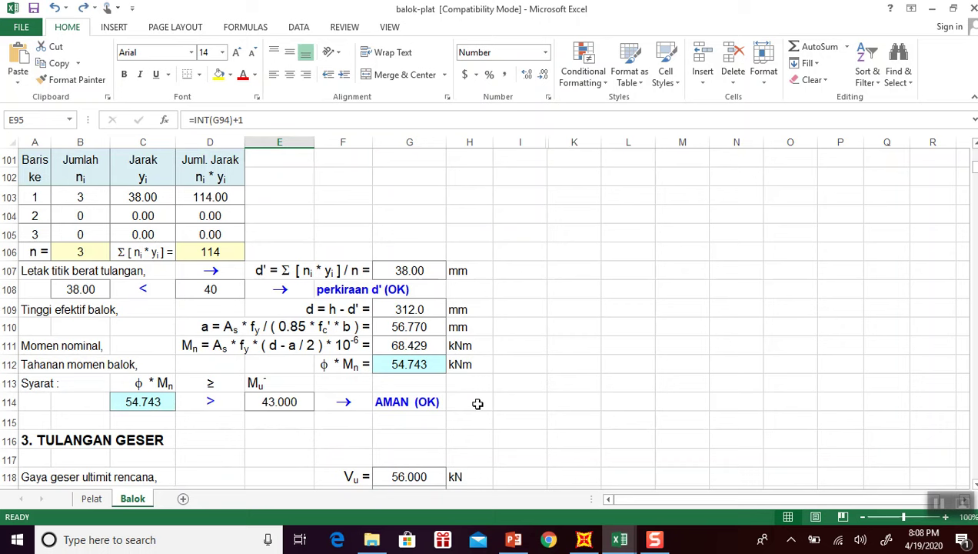
Calculate the negative moment demand-to-capacity ratio in I114 with the formula =E114/C114.
click(522, 401)
text(=)
key(Left)
key(Left)
key(Left)
key(Left)
text(/)
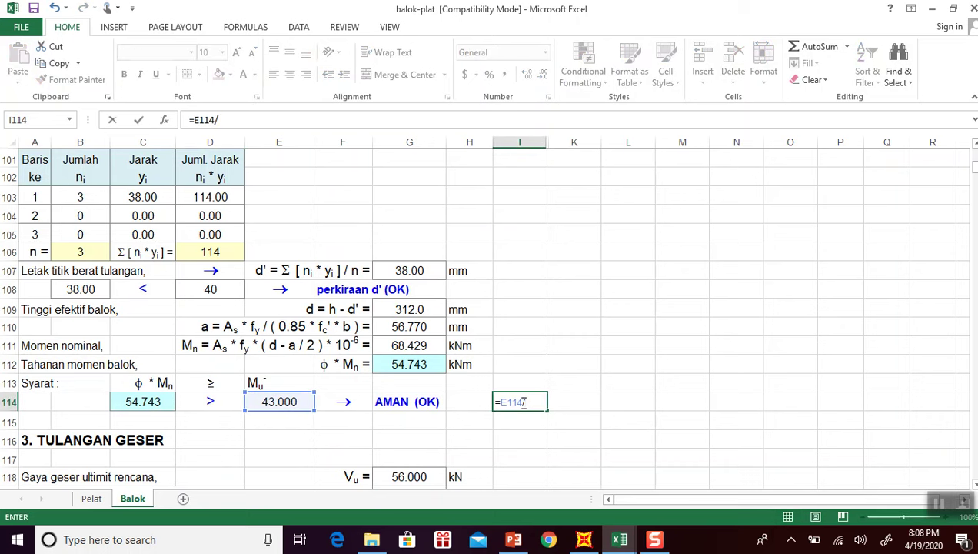
key(Left)
key(Left)
key(Left)
key(Left)
key(Left)
key(Left)
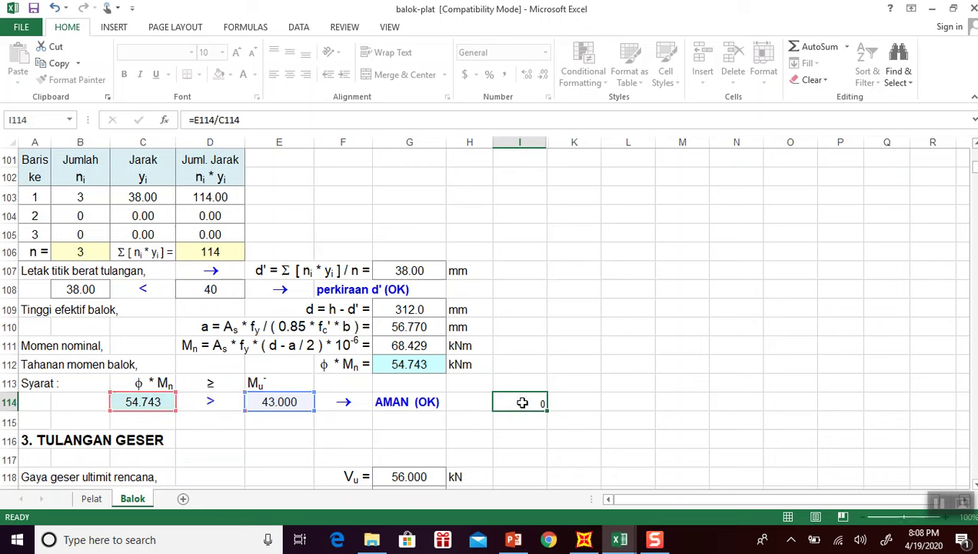
key(Return)
click(526, 400)
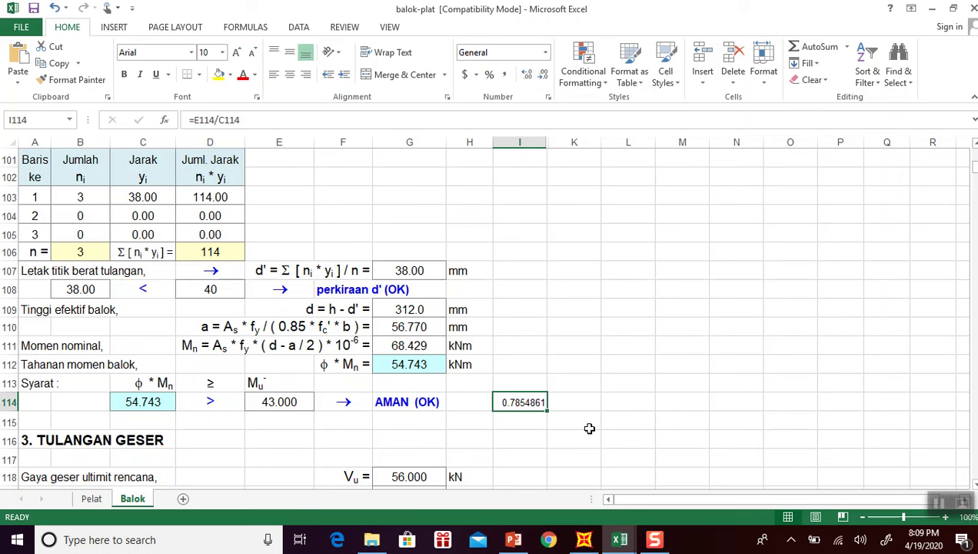
Review the positive and negative moment reinforcement calculations in sections 1 and 2 of the Balok sheet.
scroll(462, 335, up, 15)
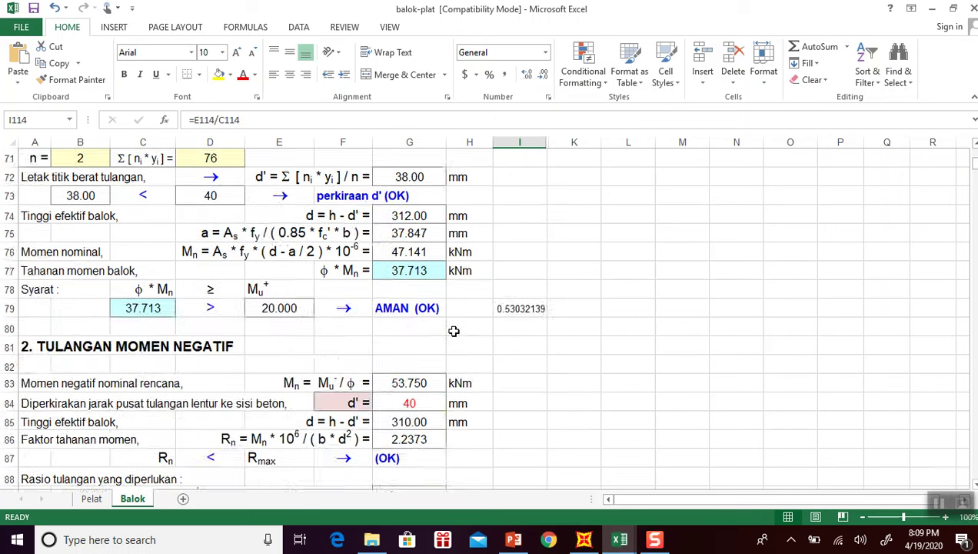
scroll(454, 331, up, 3)
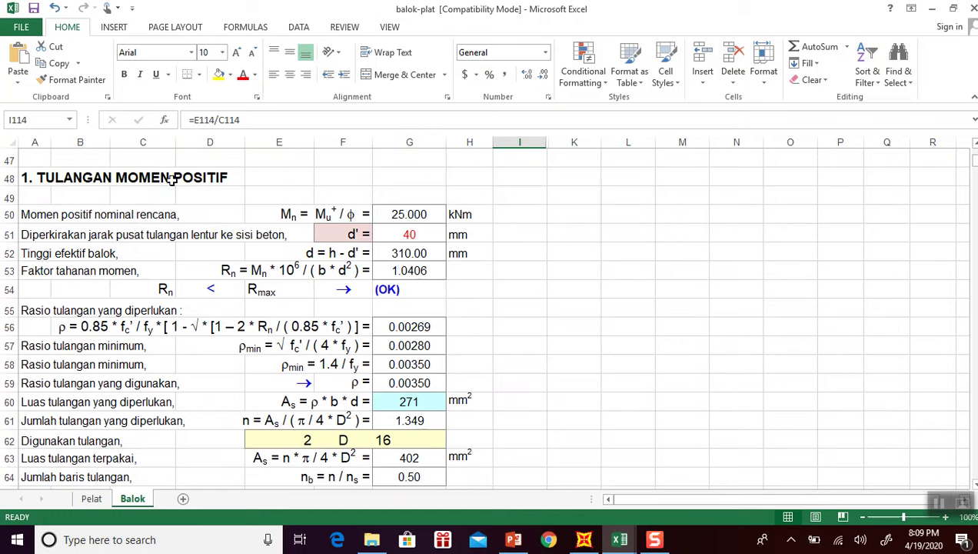
scroll(222, 234, down, 2)
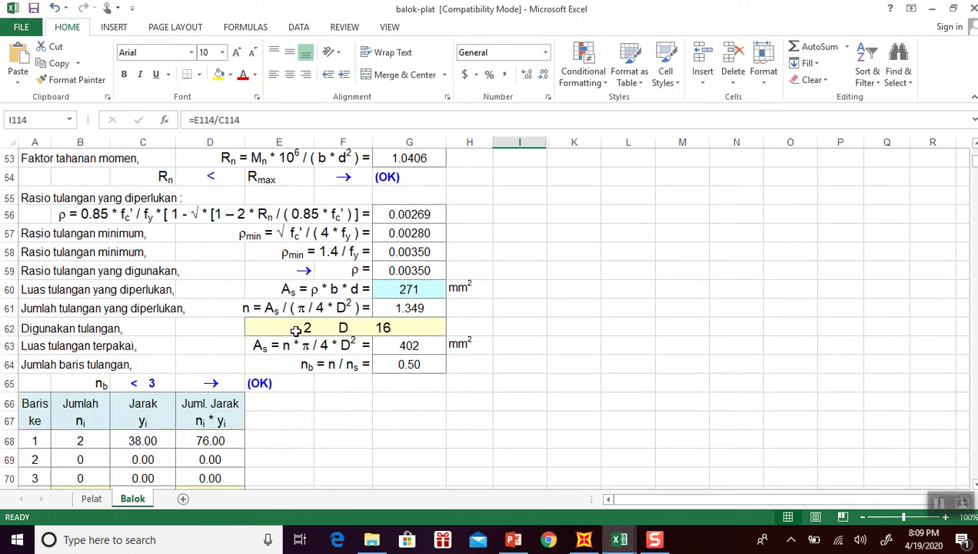
scroll(246, 315, down, 11)
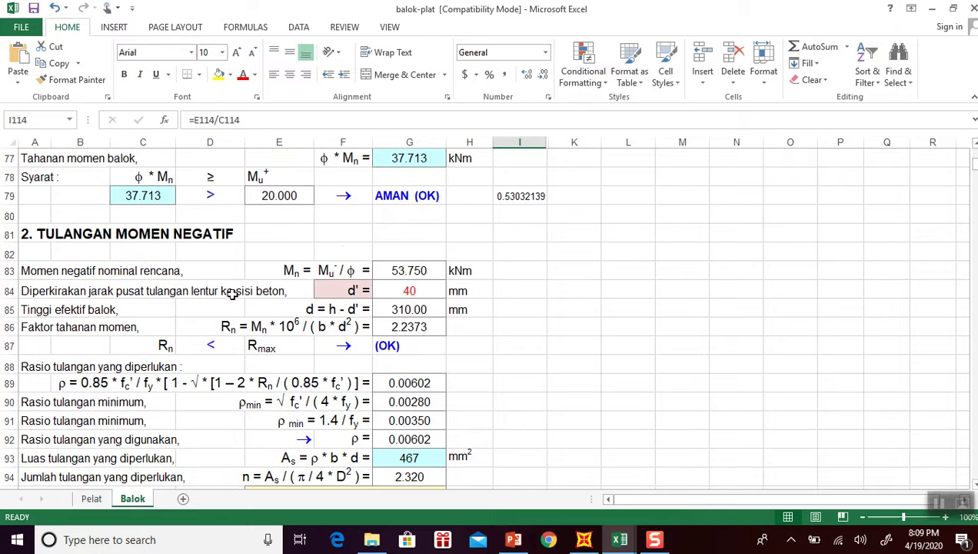
scroll(172, 301, down, 2)
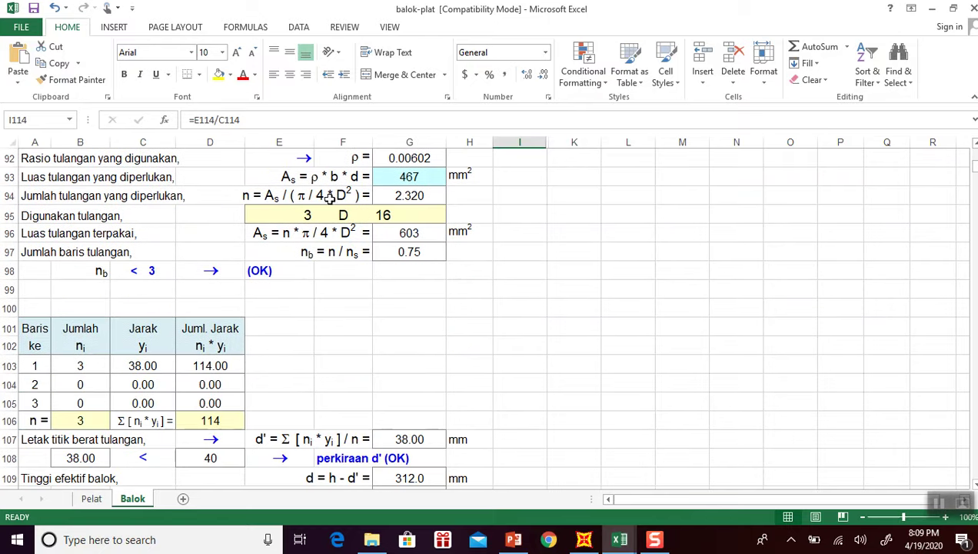
scroll(354, 231, down, 7)
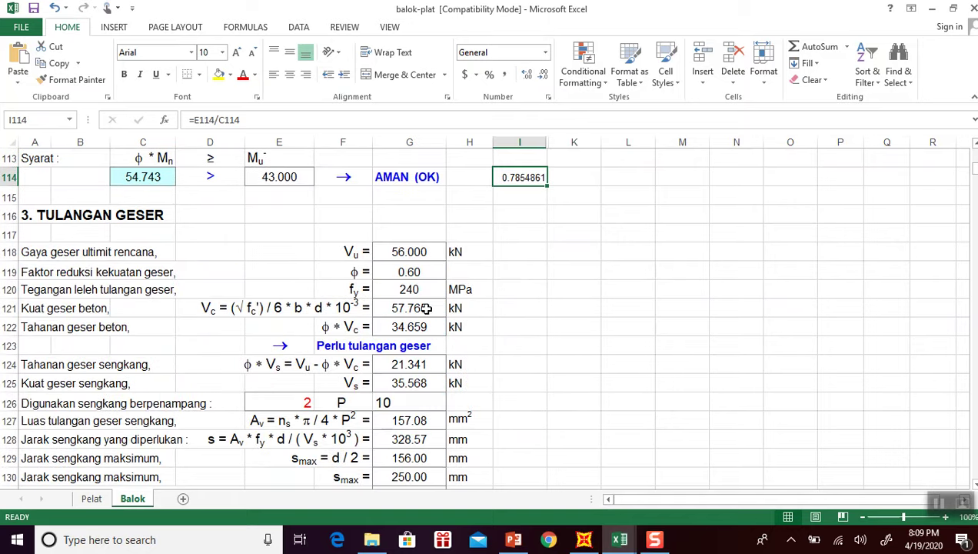
Examine the shear reinforcement calculation in section 3, from the design shear force in G118 to the stirrups used in row 133.
click(415, 255)
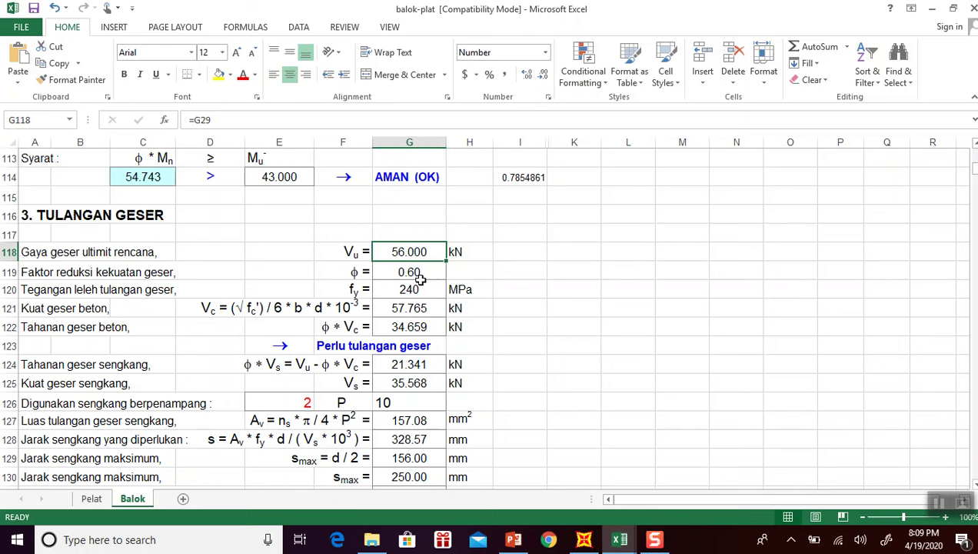
click(293, 403)
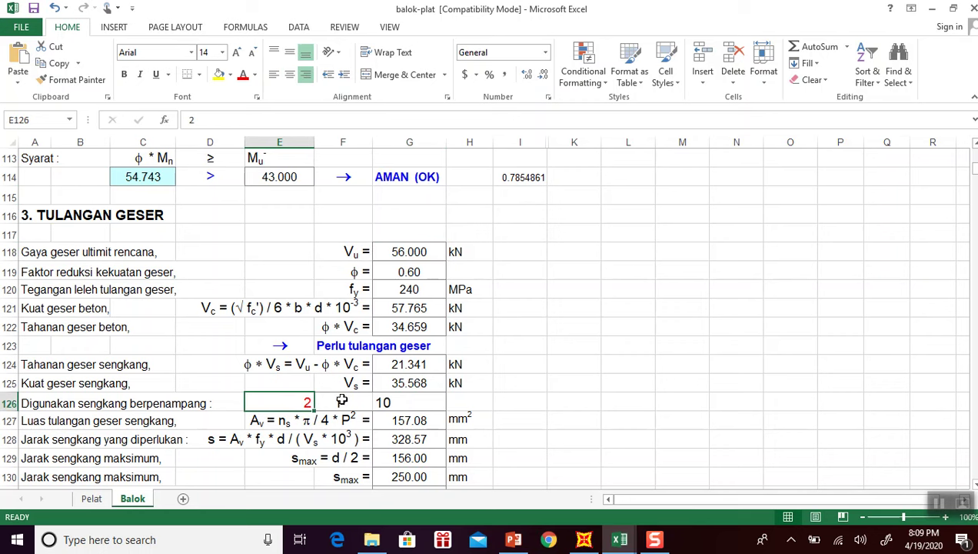
scroll(382, 402, down, 1)
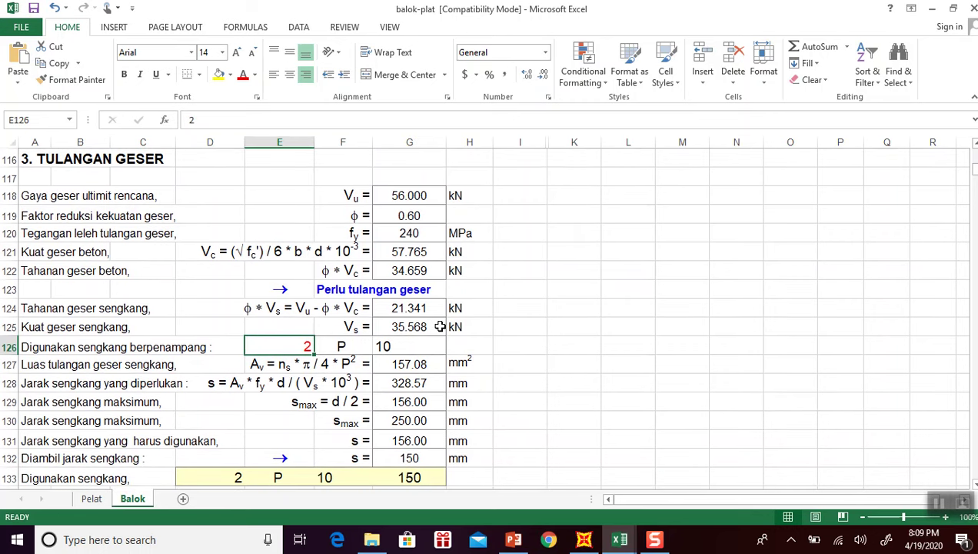
scroll(440, 326, down, 1)
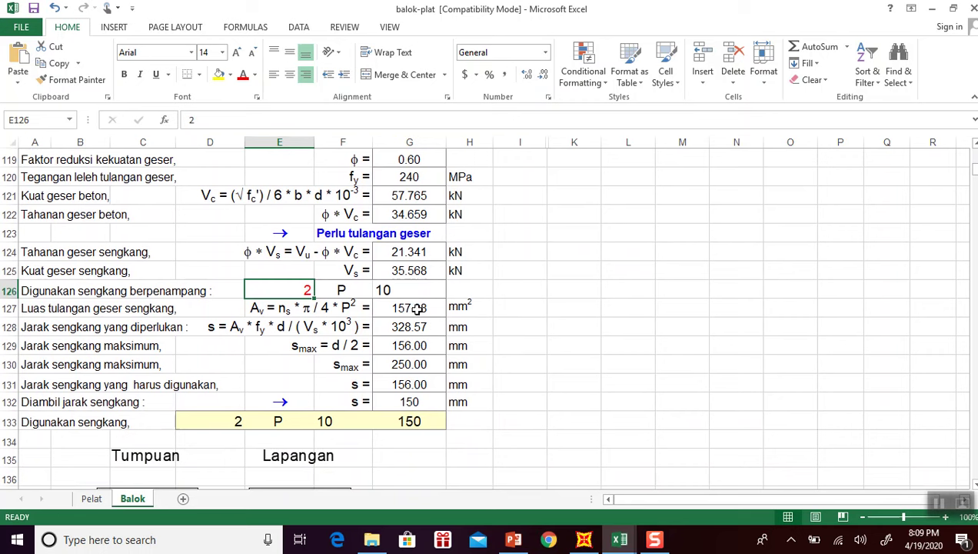
scroll(415, 316, up, 1)
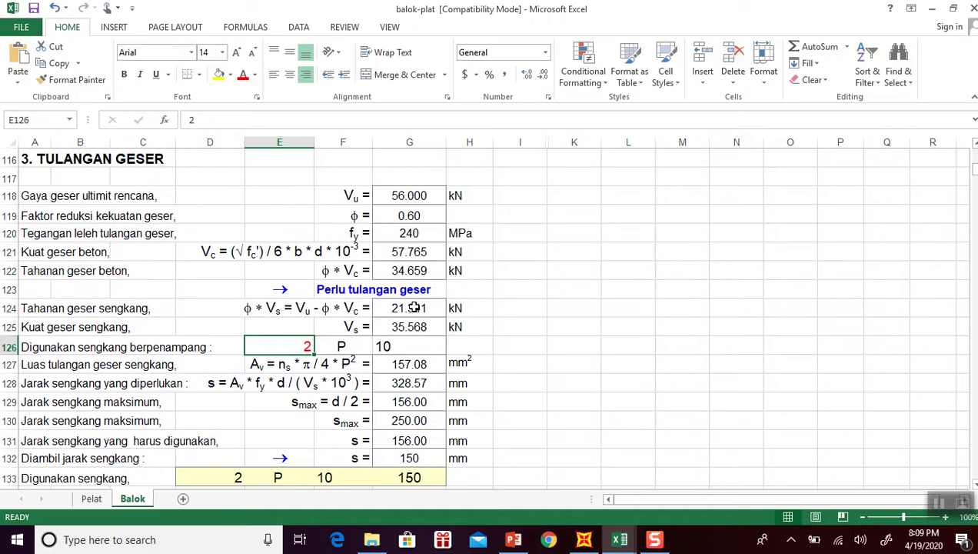
scroll(411, 336, down, 1)
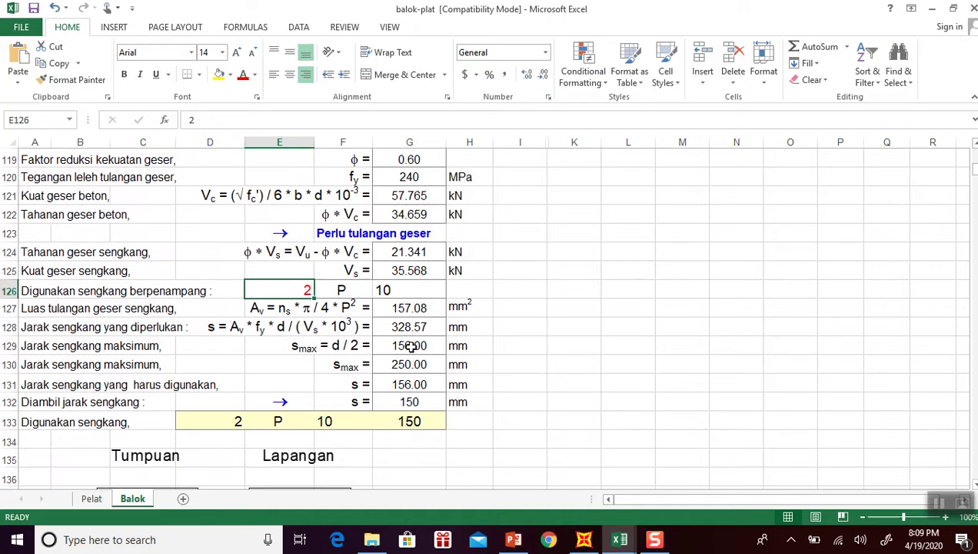
click(229, 422)
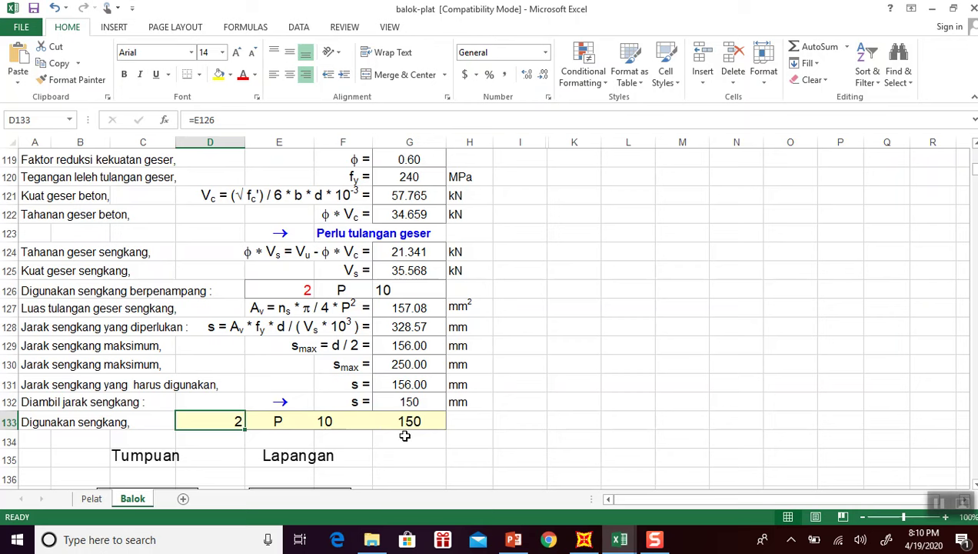
scroll(414, 404, up, 1)
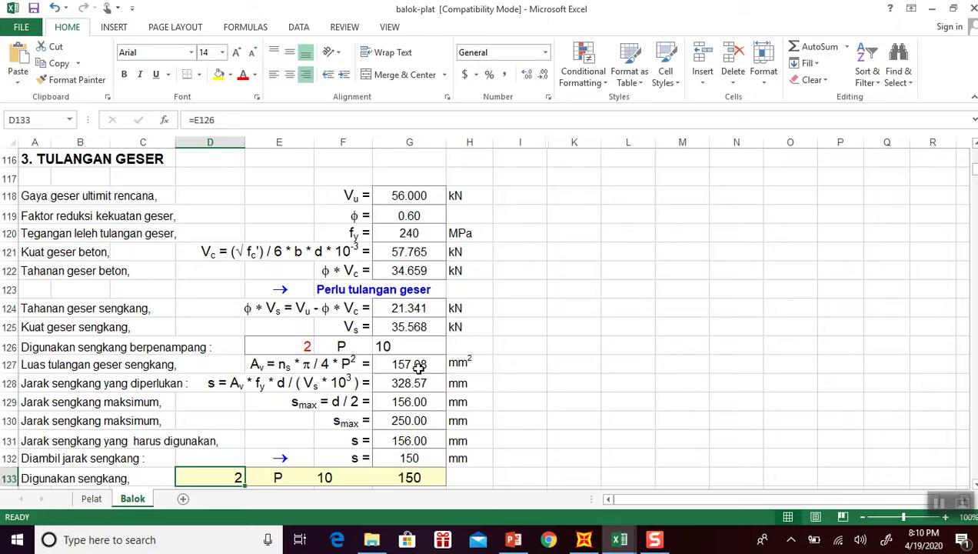
Examine the Tumpuan and Lapangan beam section drawings below row 134, and return to the beam input data in section A.
scroll(418, 367, down, 3)
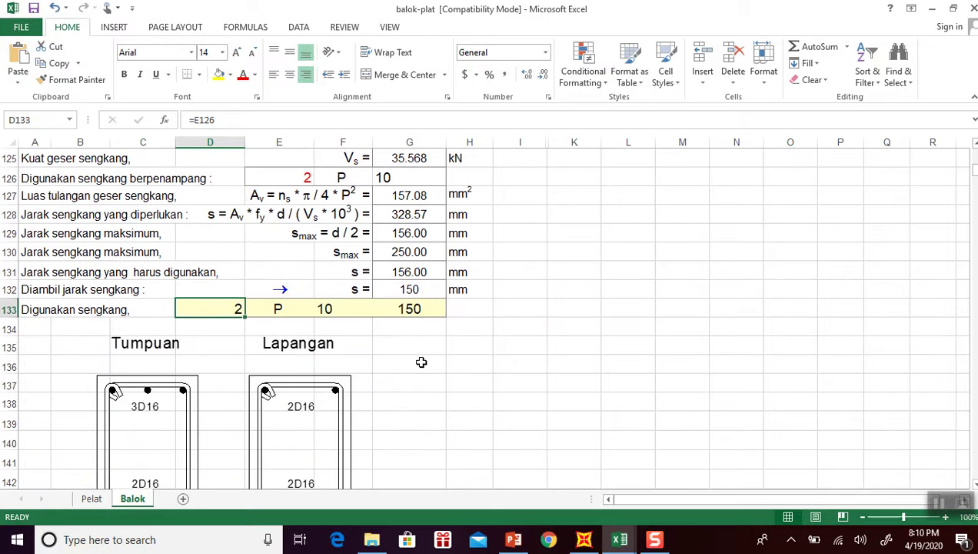
scroll(421, 362, down, 1)
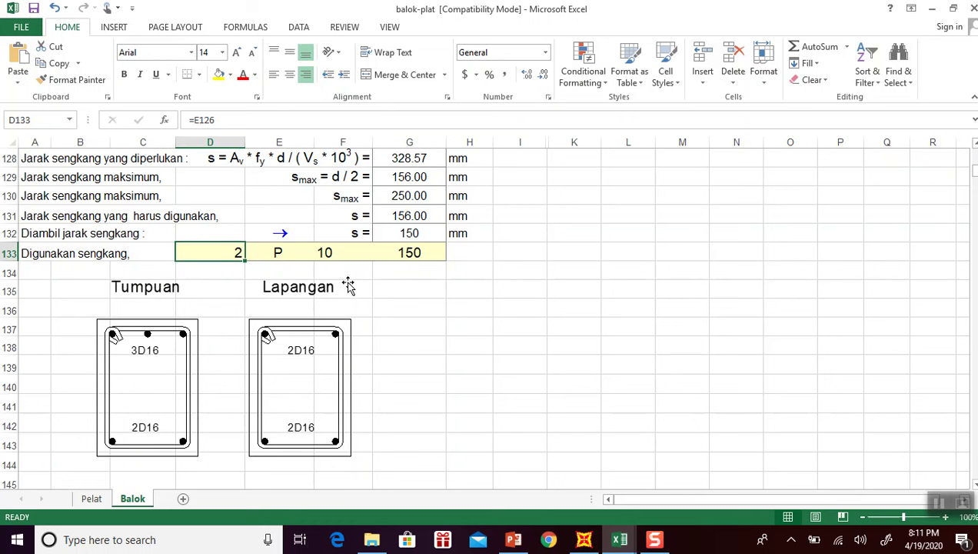
scroll(348, 286, up, 7)
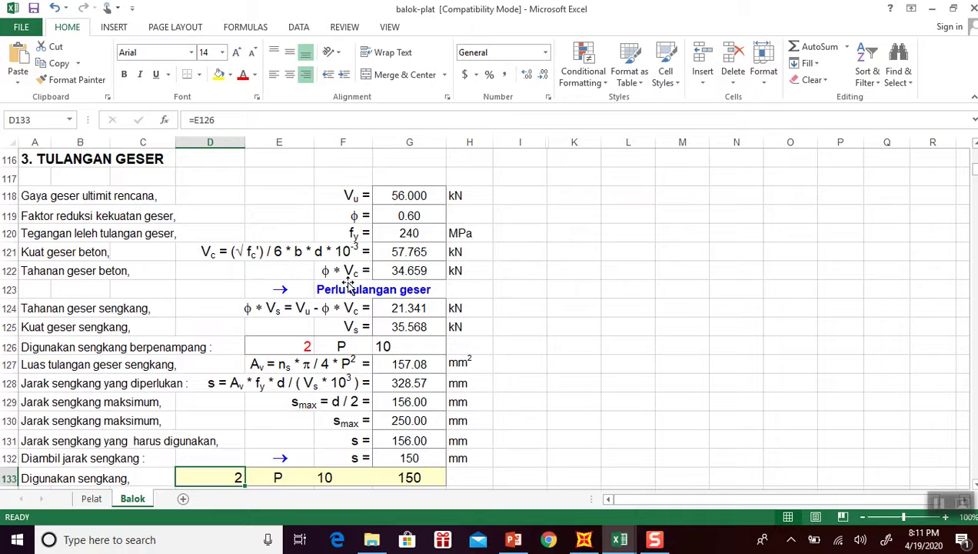
scroll(348, 286, up, 2)
scroll(348, 283, up, 19)
scroll(349, 281, up, 10)
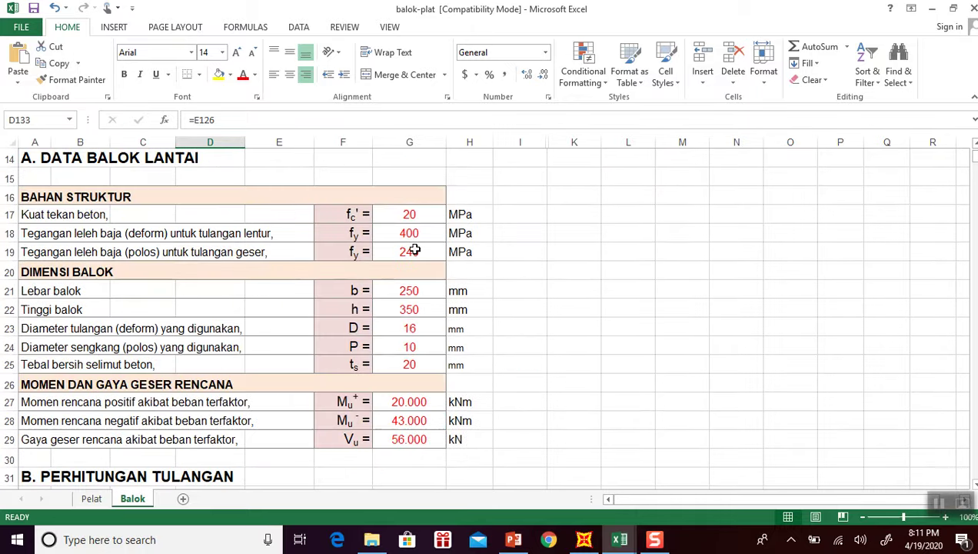
Highlight the beam input values in G17:G29, clear the selection, and return to the positive moment reinforcement rows.
drag(408, 218, 428, 450)
click(570, 343)
scroll(569, 343, down, 6)
scroll(409, 299, down, 2)
scroll(408, 298, down, 13)
scroll(409, 295, up, 6)
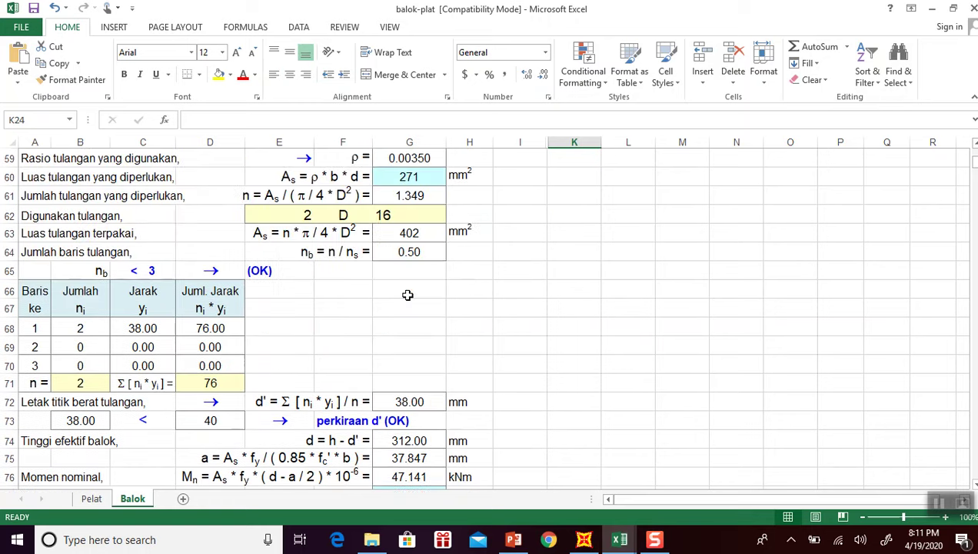
Inspect the bar count formulas for reinforcement rows 1 to 3 in B68:B70, and view the positive moment capacity check.
click(91, 346)
click(90, 362)
click(89, 345)
click(80, 327)
click(80, 346)
click(80, 366)
click(82, 346)
click(81, 331)
click(85, 346)
click(90, 366)
click(87, 348)
click(91, 326)
click(89, 345)
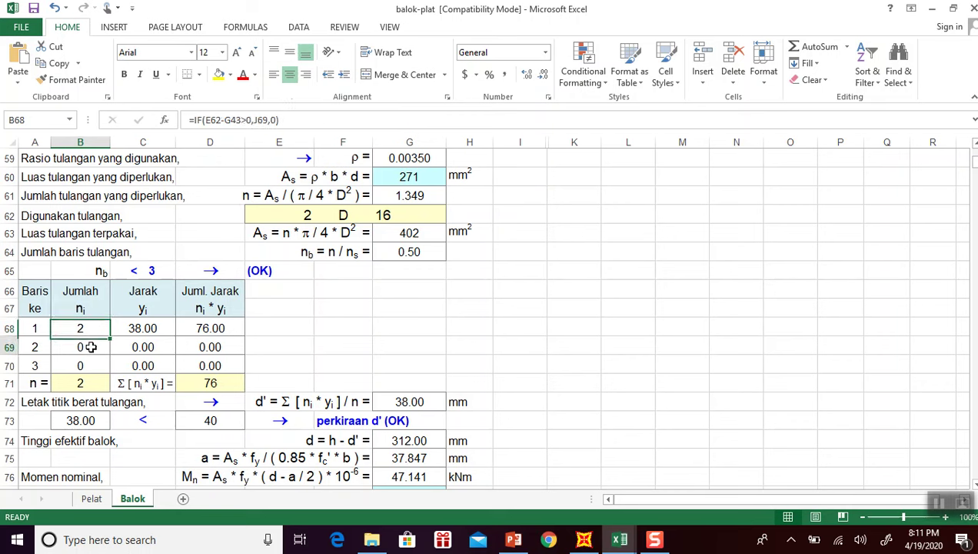
click(88, 364)
click(586, 294)
scroll(598, 314, down, 1)
scroll(598, 313, down, 2)
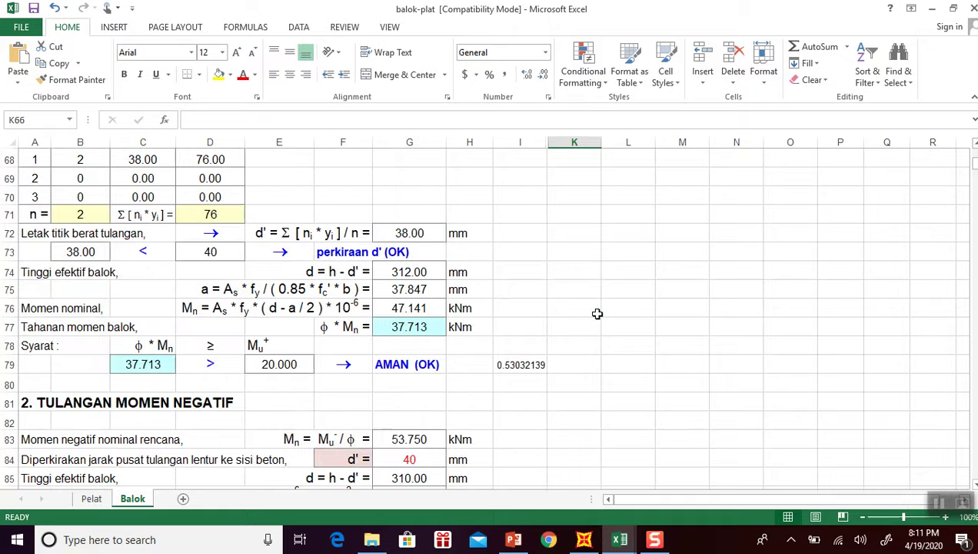
Switch to the Pelat sheet and inspect the concrete strength in G6 and the steel yield stress in G7.
click(91, 498)
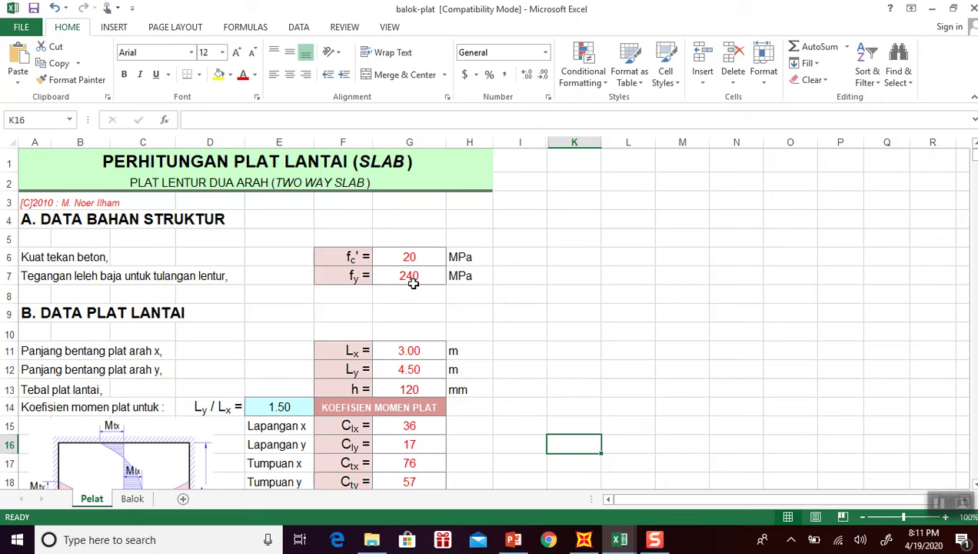
click(406, 255)
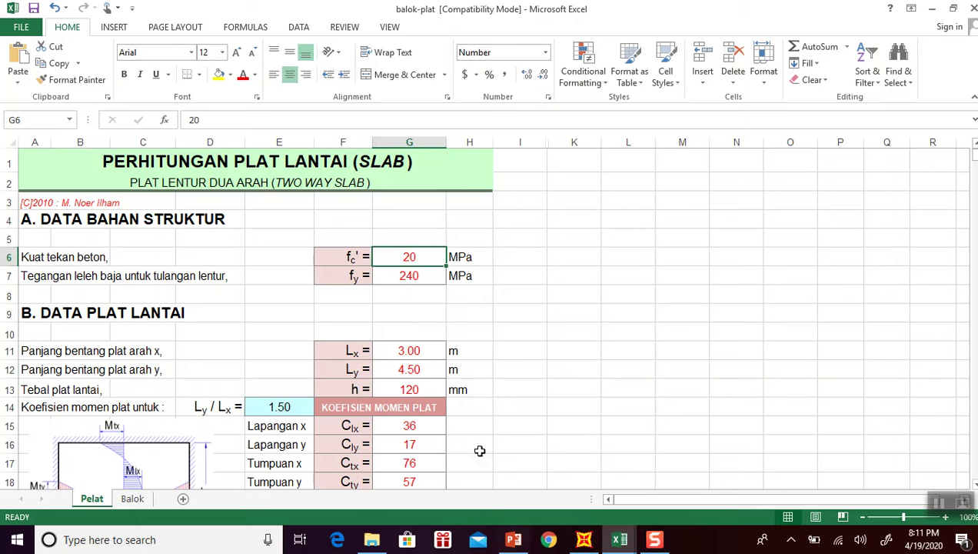
click(412, 275)
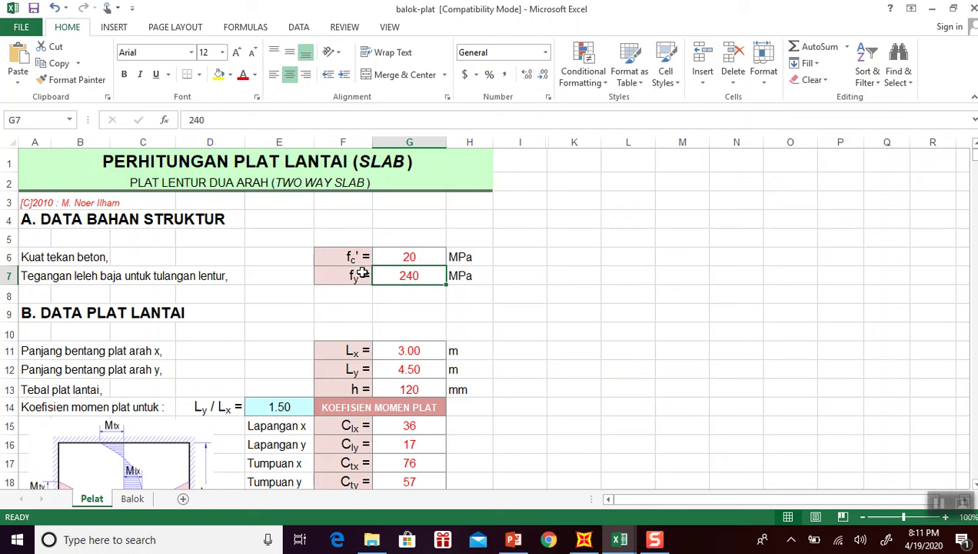
scroll(434, 258, down, 1)
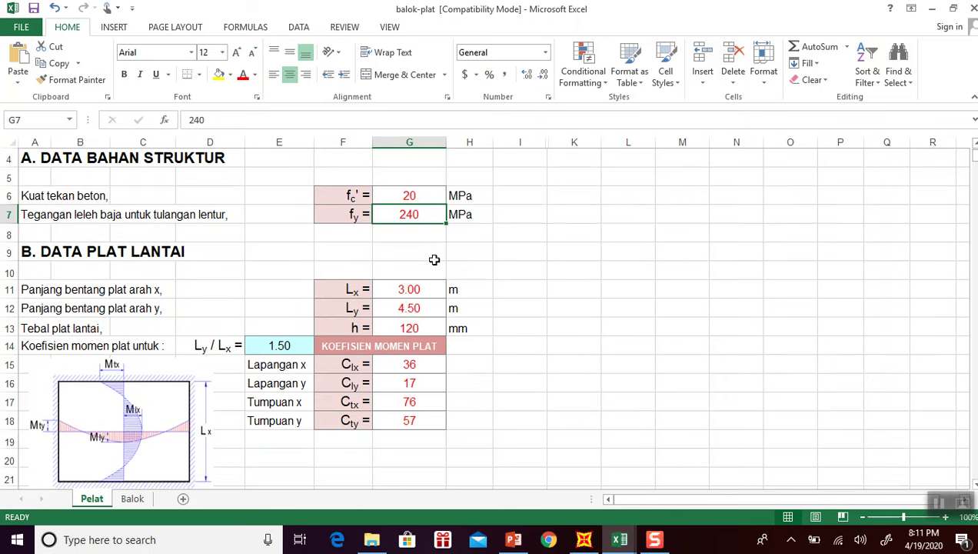
scroll(369, 265, down, 1)
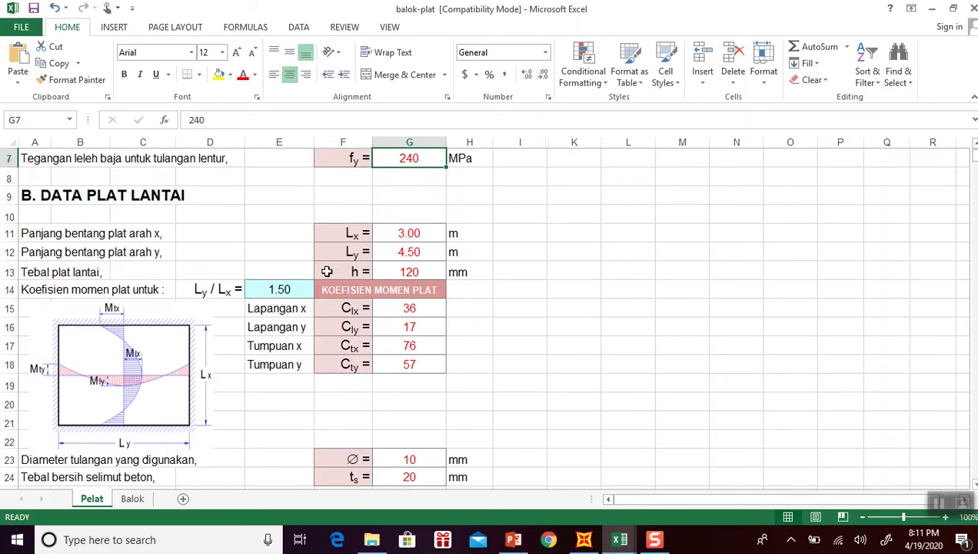
Compare the floor slab thickness in G13 with the Data Rencana Bangunan slide in PowerPoint, and return to the Excel sheet.
click(427, 273)
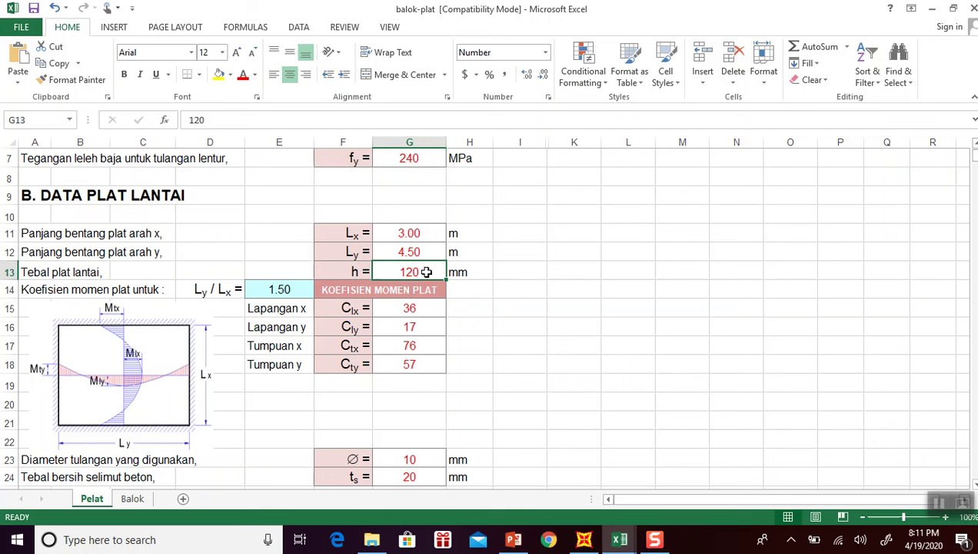
click(514, 541)
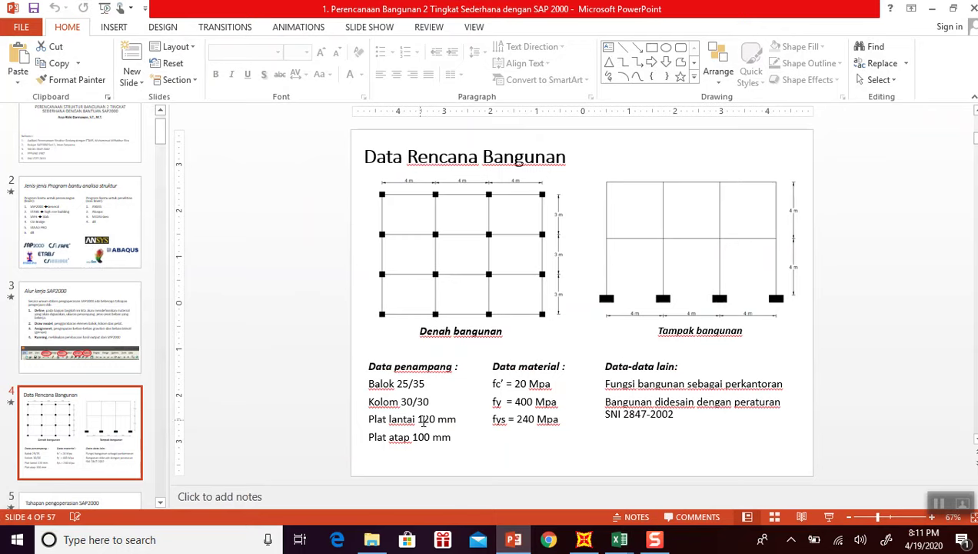
click(511, 540)
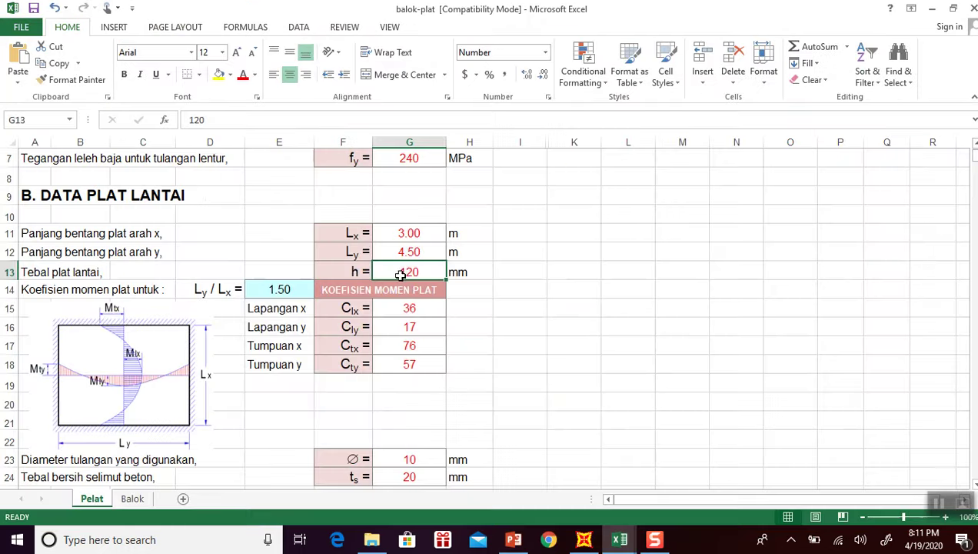
click(505, 288)
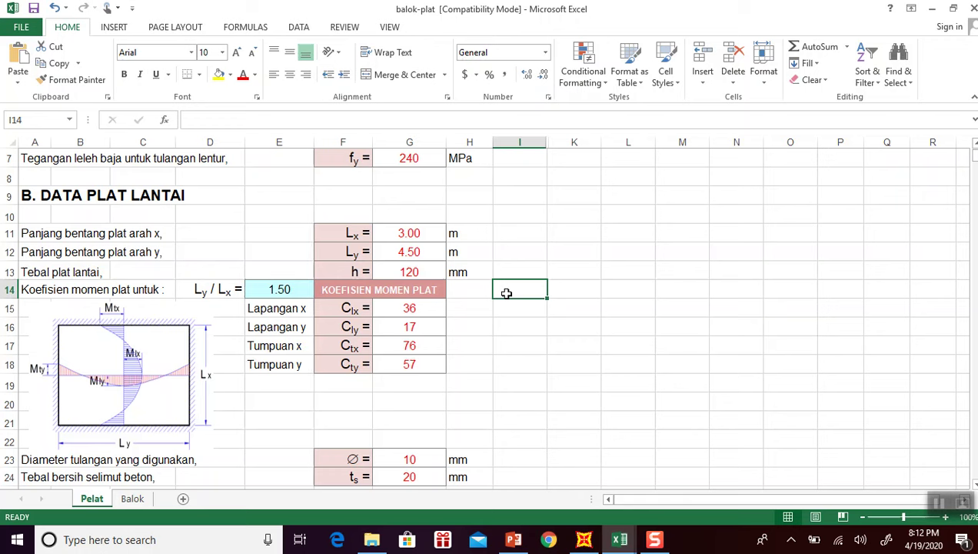
Inspect the slab span lengths Lx and Ly in G11:G12.
click(417, 230)
click(418, 250)
click(419, 240)
click(415, 251)
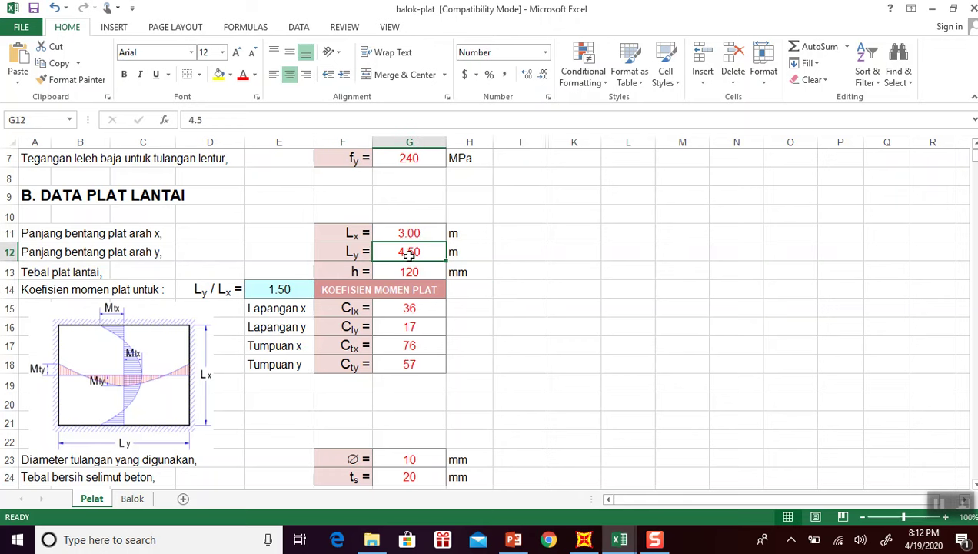
drag(413, 231, 414, 250)
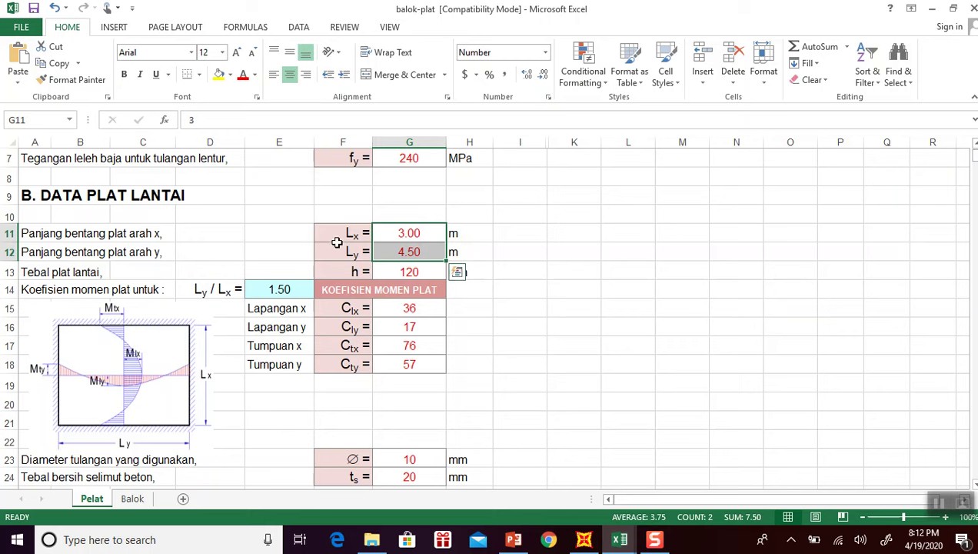
click(498, 339)
Highlight the slab moment coefficients in G15:G18 for inspection and clear the selection.
scroll(499, 334, down, 1)
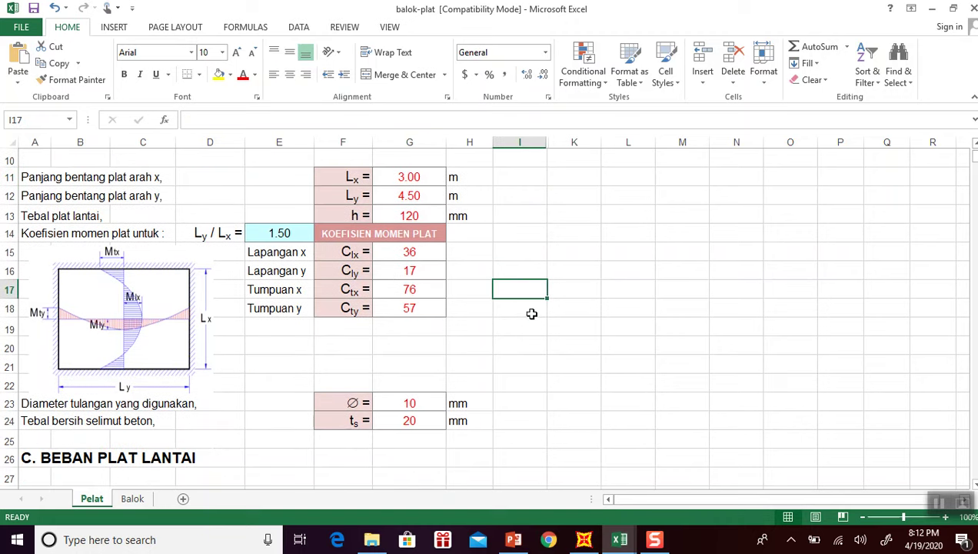
drag(410, 254, 407, 317)
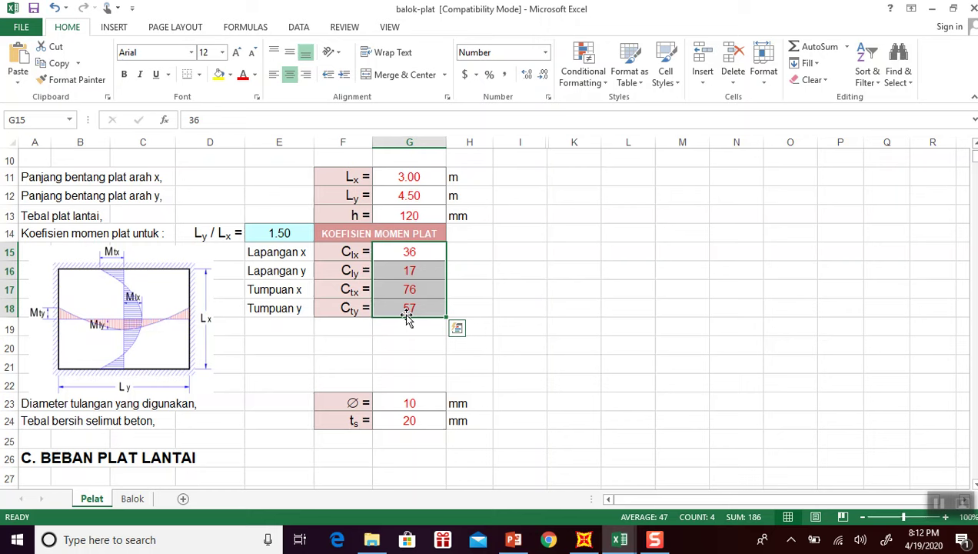
click(396, 359)
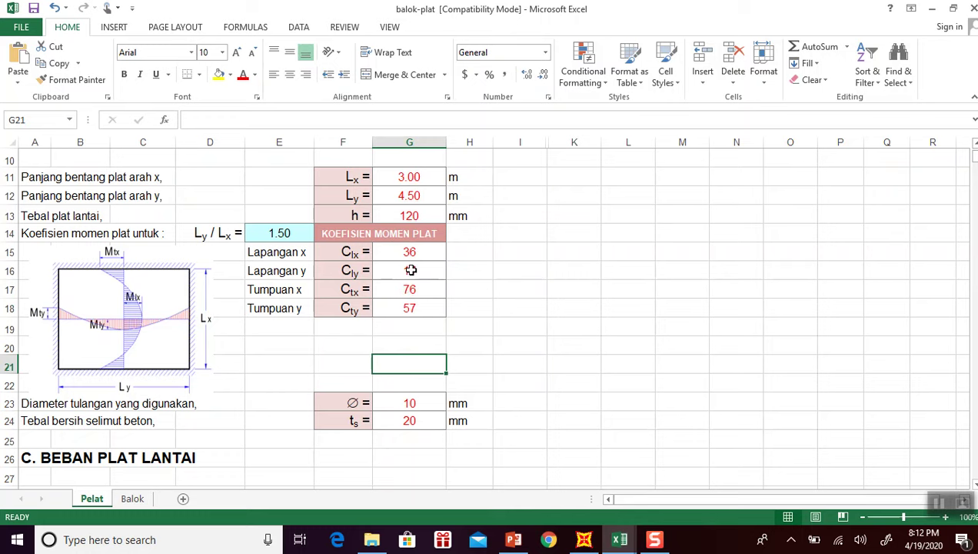
Review the slab moment coefficients in G15:G18 and the span lengths in G11:G12.
scroll(416, 328, down, 2)
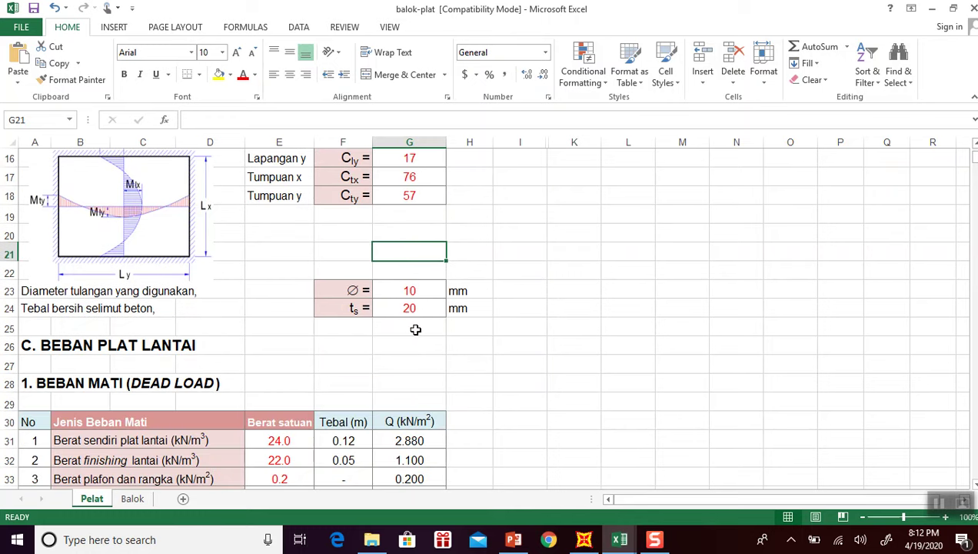
scroll(415, 330, up, 3)
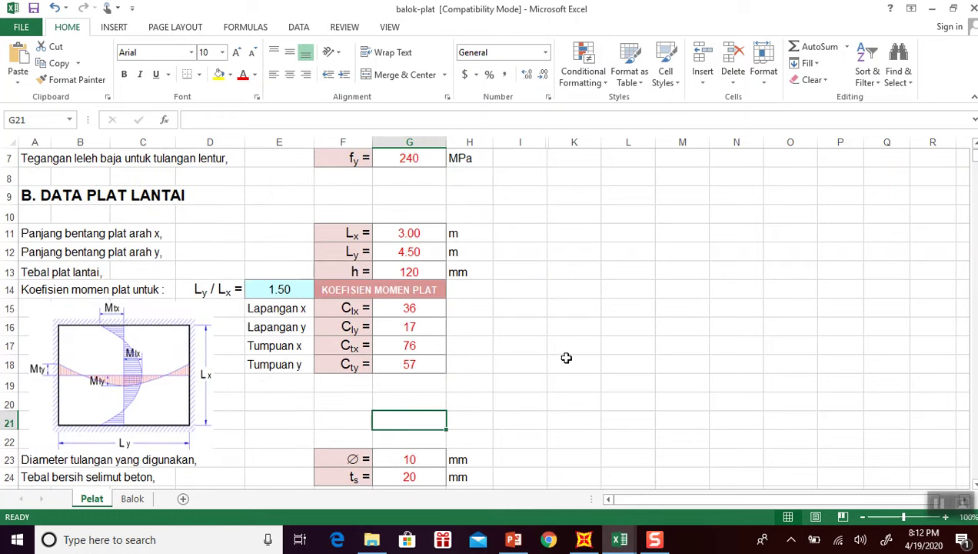
drag(427, 312, 416, 366)
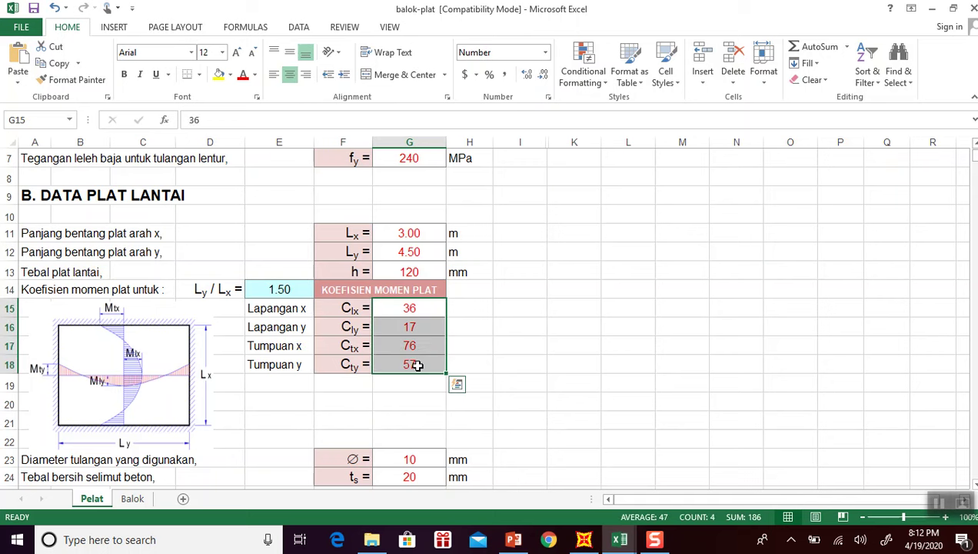
click(539, 342)
drag(419, 218, 427, 252)
click(545, 344)
Inspect the formulas for the factored slab moments in G47:G50 under Momen Plat Akibat Beban Terfaktor.
scroll(545, 342, down, 7)
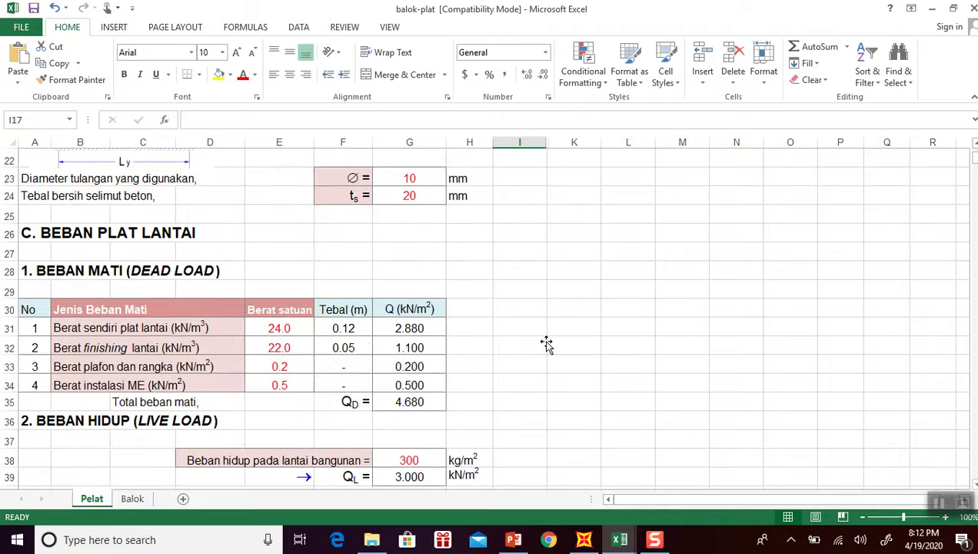
scroll(312, 279, down, 4)
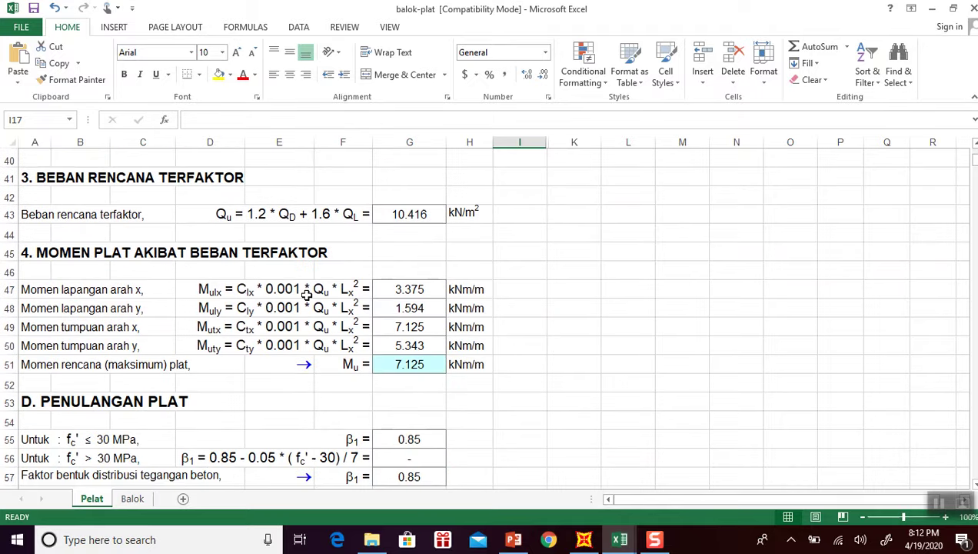
drag(411, 286, 412, 345)
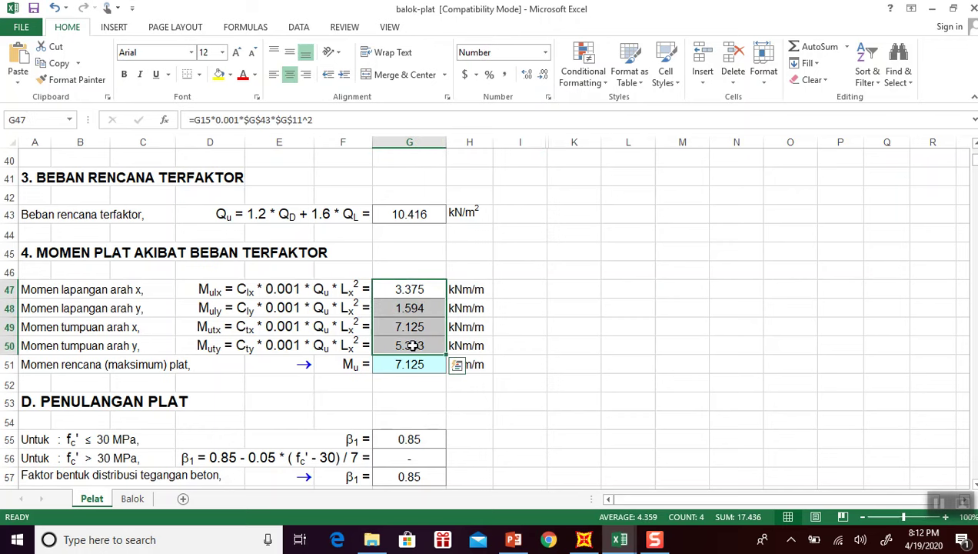
click(413, 345)
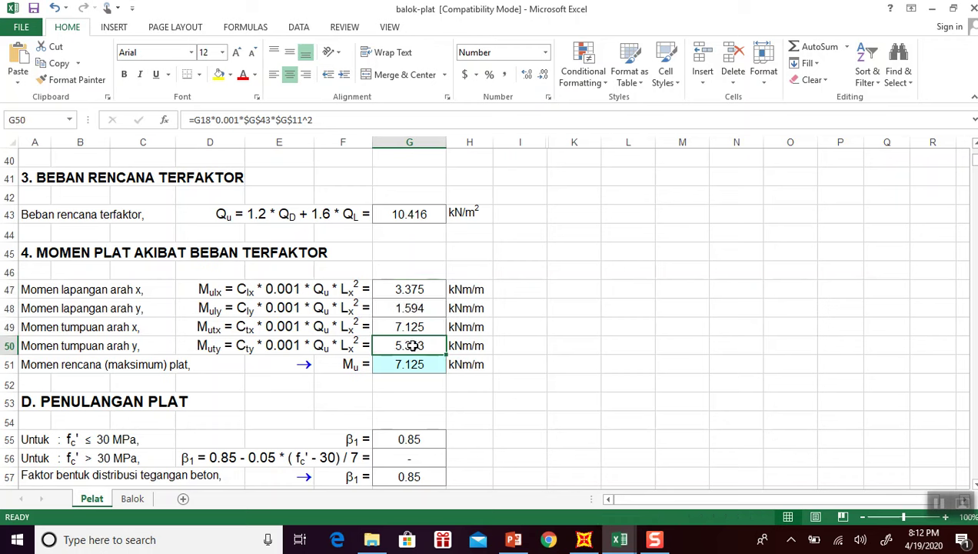
click(419, 289)
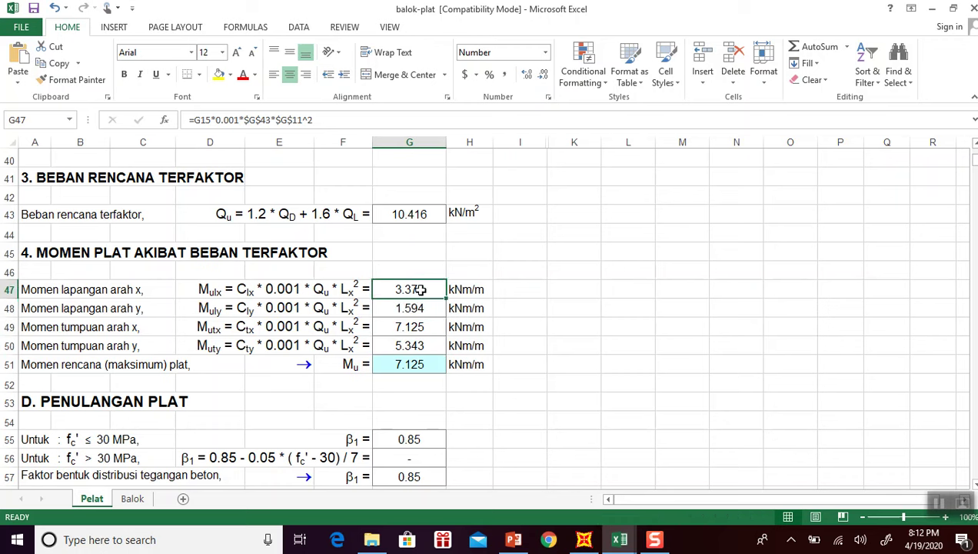
key(Down)
key(Down)
key(Down)
key(Up)
key(Up)
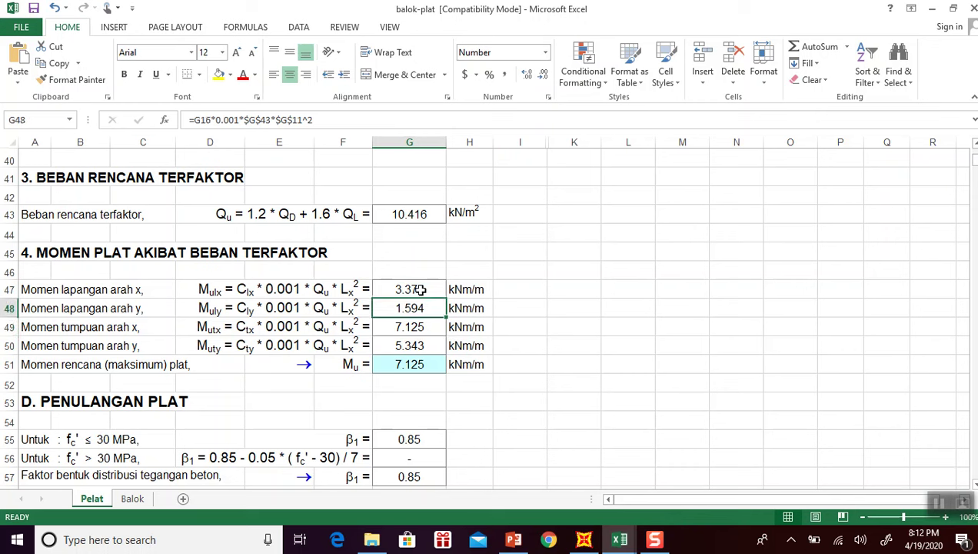
key(Up)
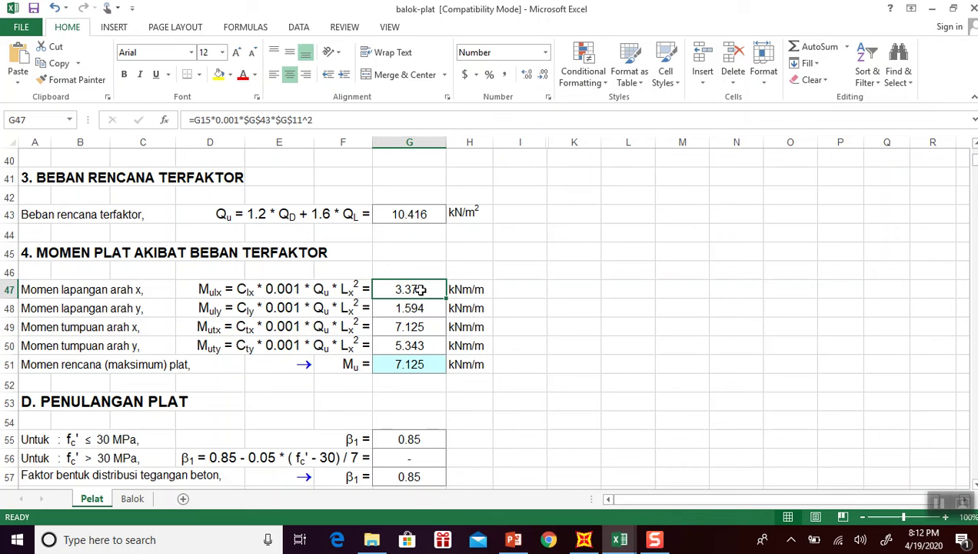
Switch to the SAP2000 model, show the undeformed shape, and display the whole floor plan in the X-Y plane at Z=4.
click(584, 539)
click(496, 469)
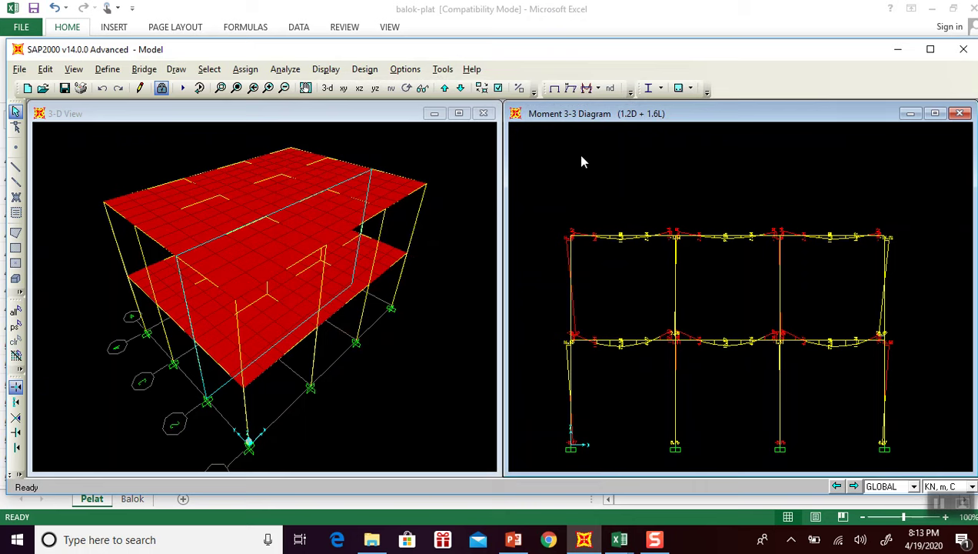
click(554, 88)
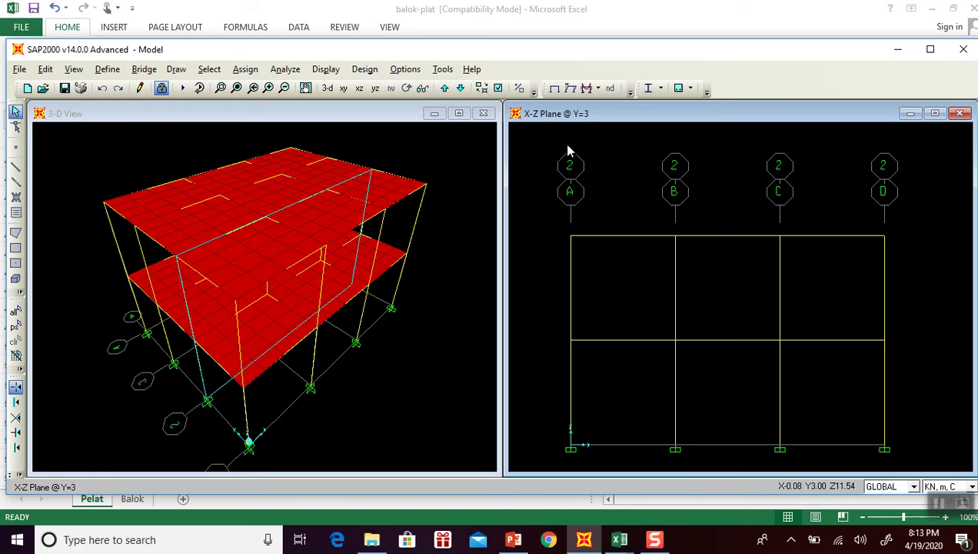
click(343, 89)
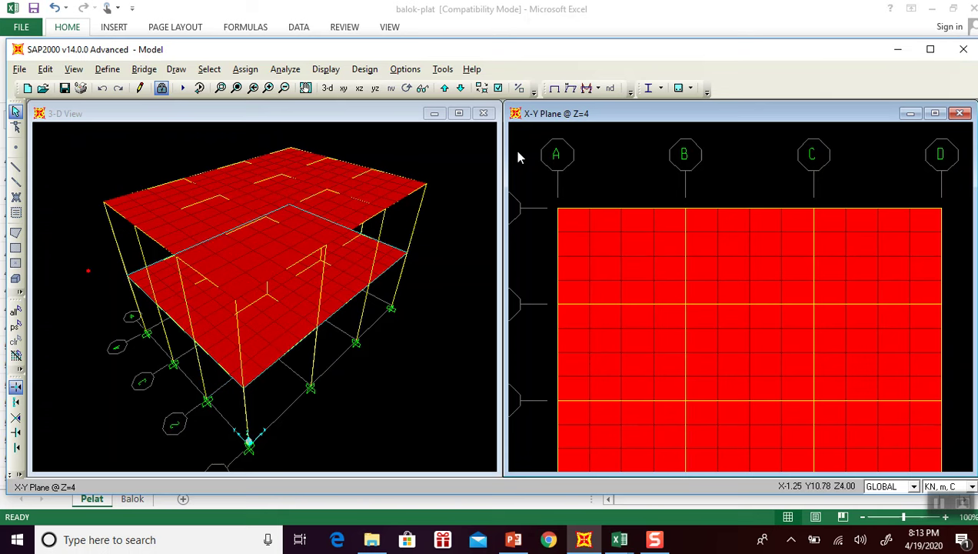
scroll(552, 233, down, 3)
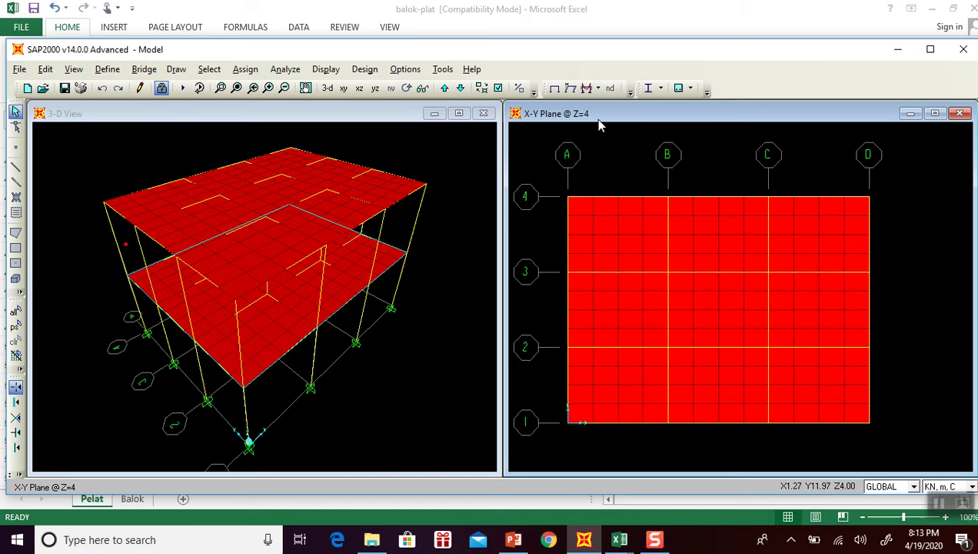
Display the shell resultant M11 contours for the 1.2D + 1.6L combination on the floor plan.
click(588, 88)
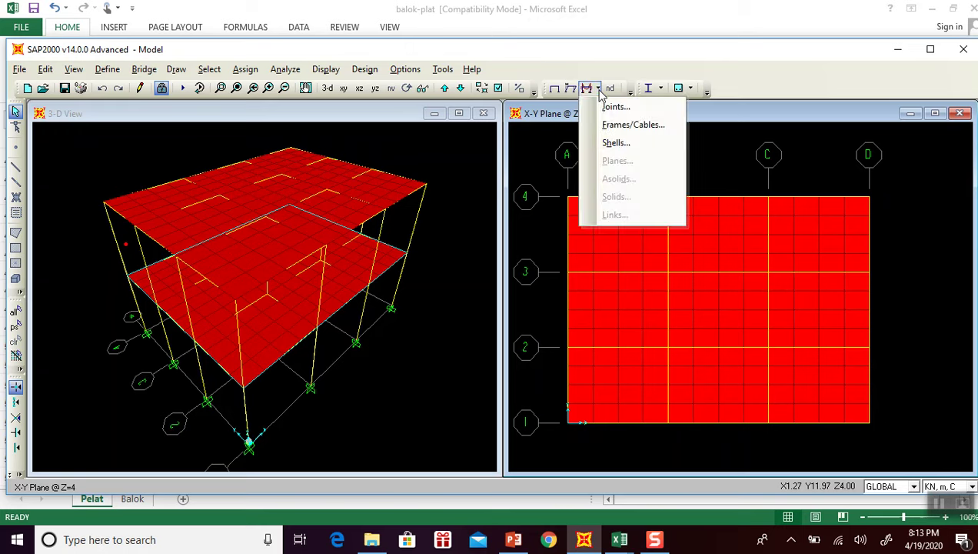
click(614, 143)
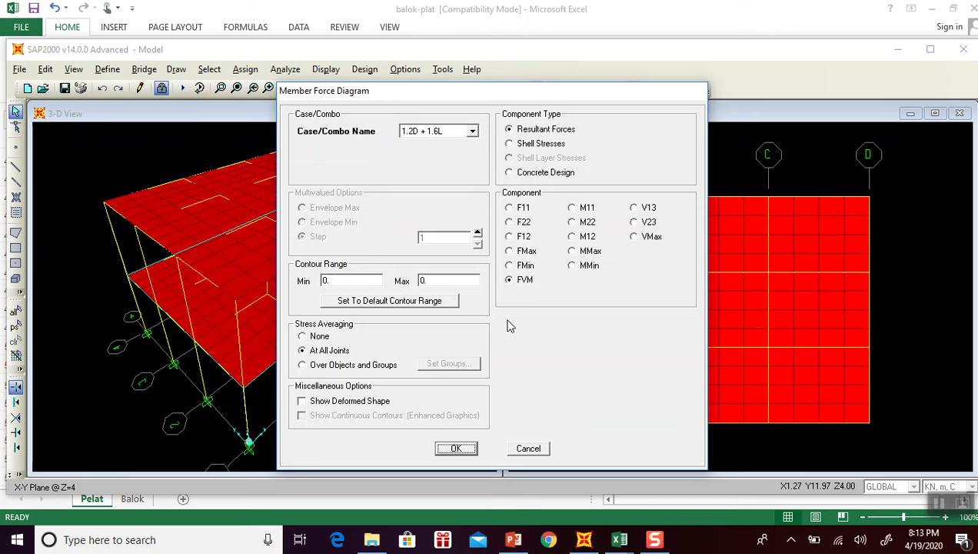
click(578, 212)
click(461, 447)
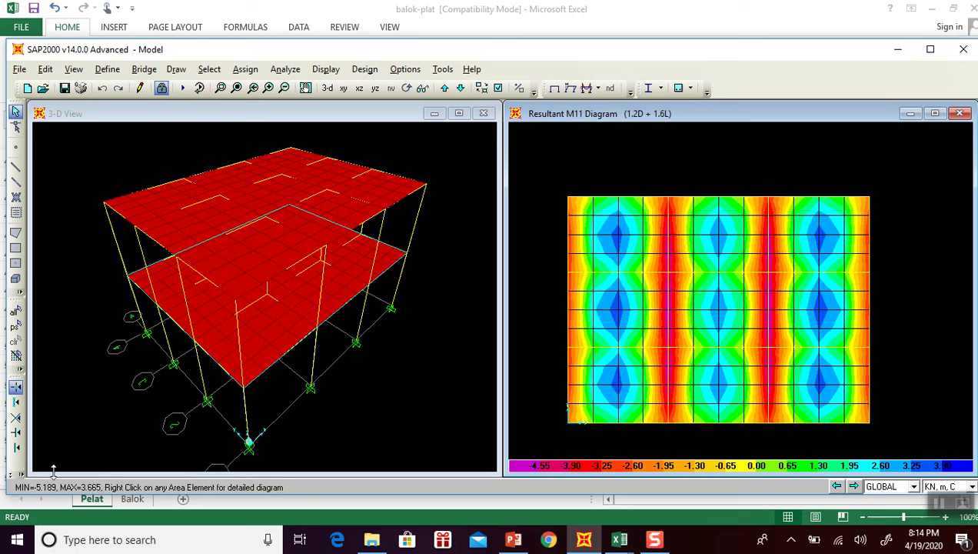
mouse_move(612, 373)
Return to the balok-plat workbook and set the x-direction support moment in G49 to 5.20.
click(624, 542)
click(559, 486)
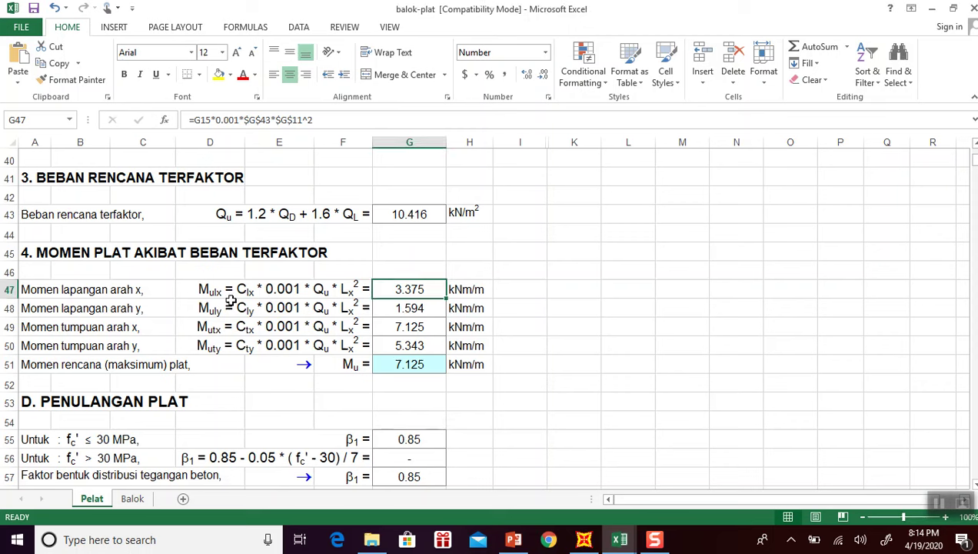
click(83, 331)
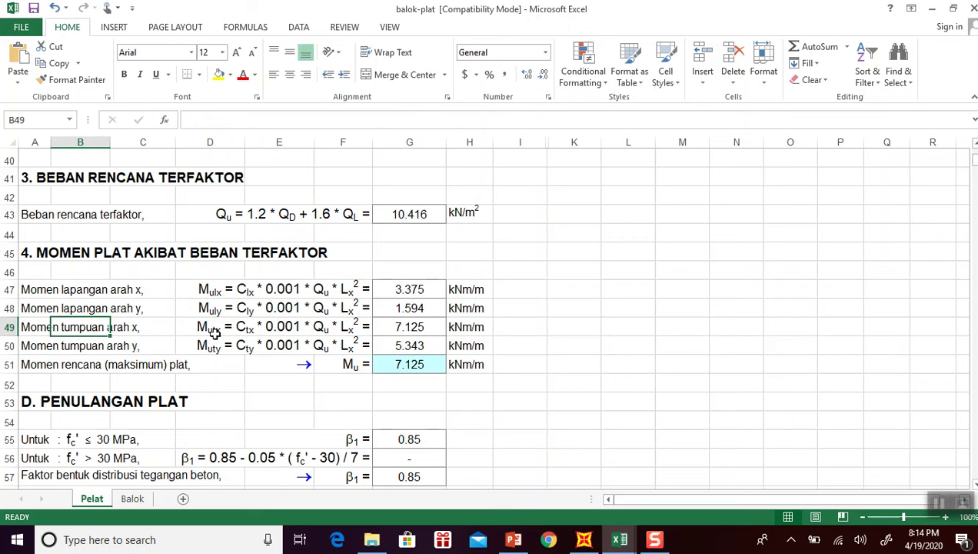
click(418, 328)
text(5)
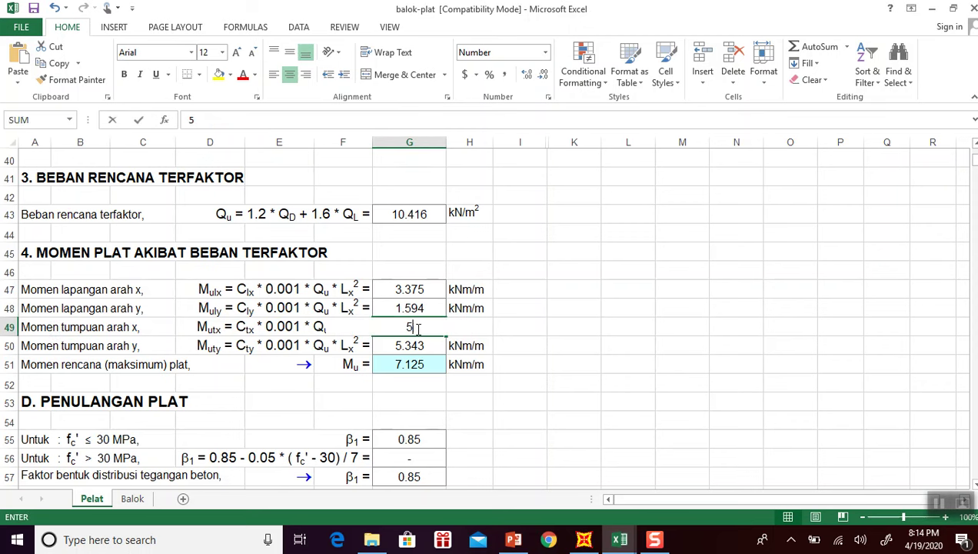
text(.20)
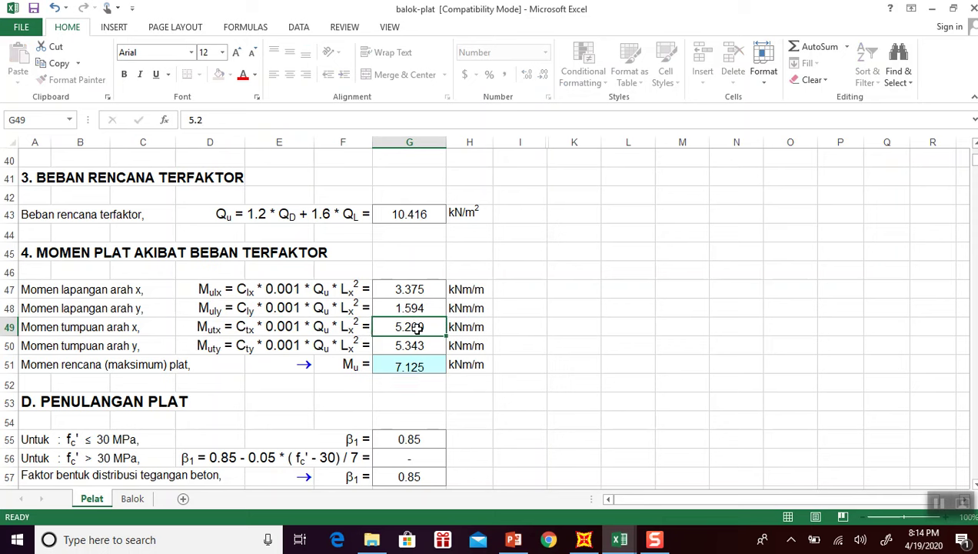
key(Return)
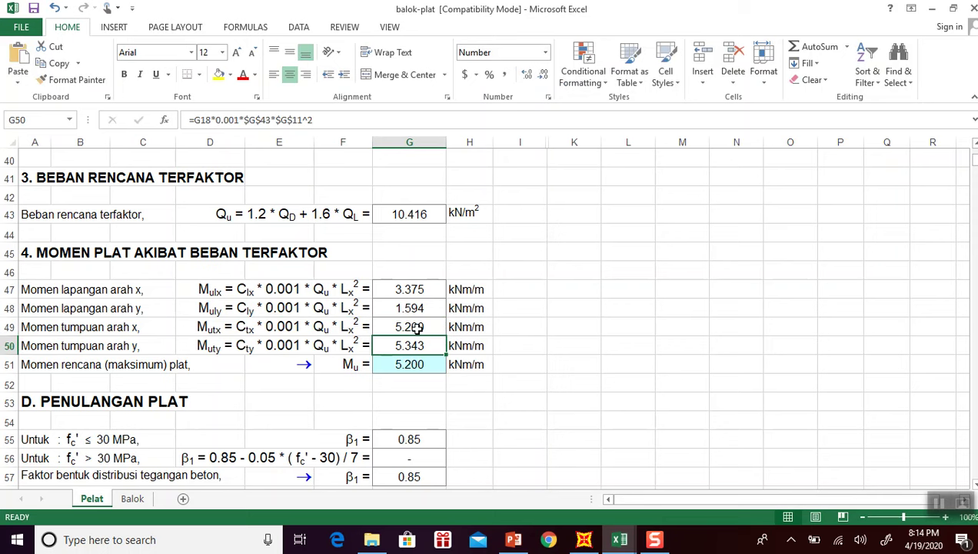
Check the M11 diagram in SAP2000 and set the x-direction field moment in G47 to 3.7.
click(415, 289)
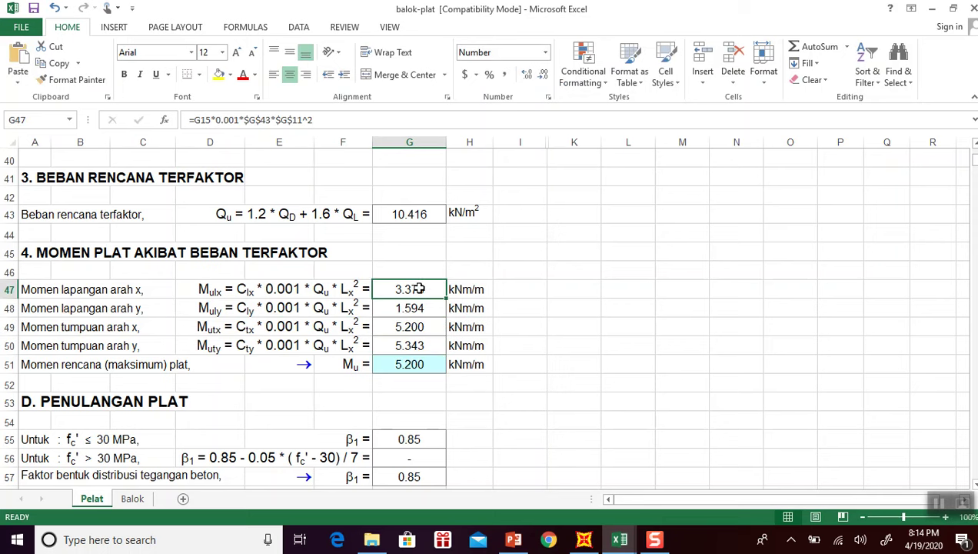
click(584, 539)
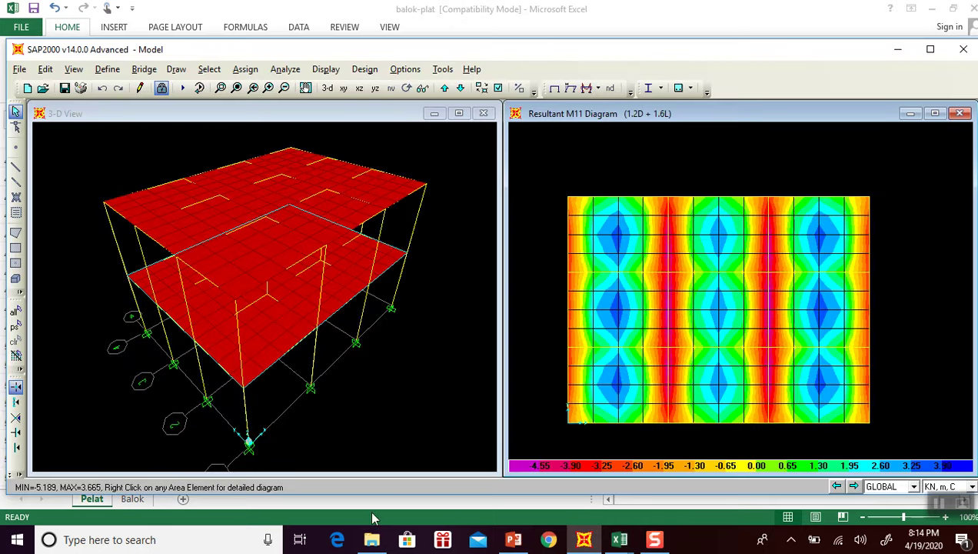
click(584, 538)
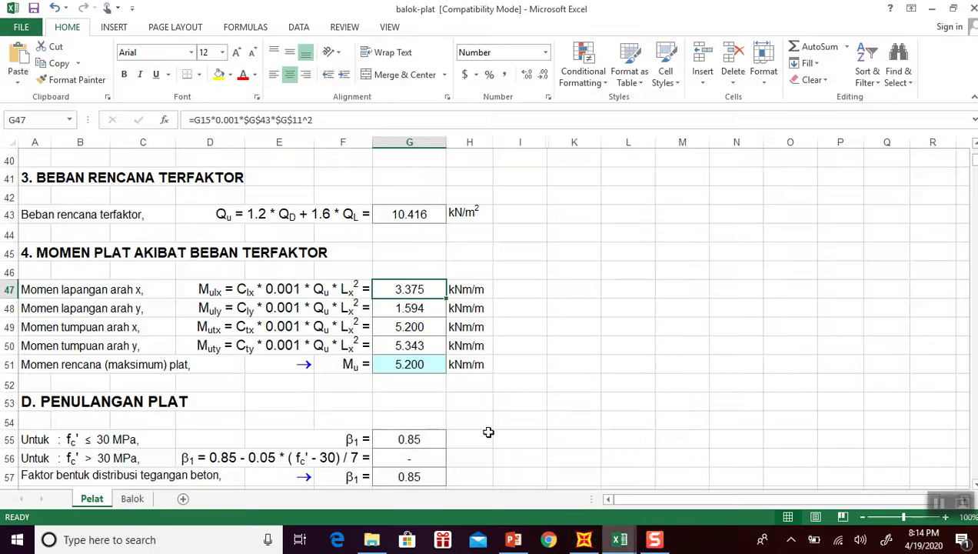
text(3.7)
key(Return)
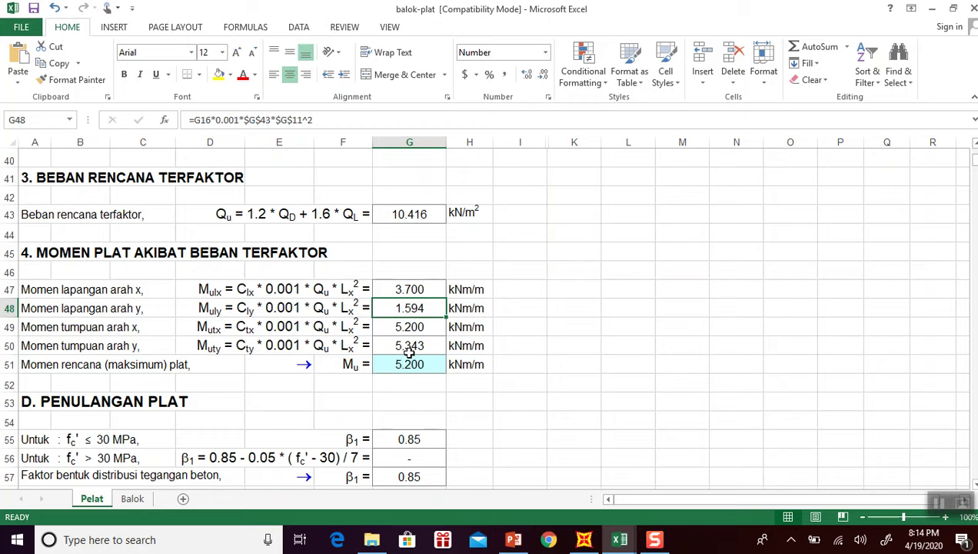
Switch to SAP2000 and display the shell resultant M22 contours for the 1.2D + 1.6L combination.
click(589, 544)
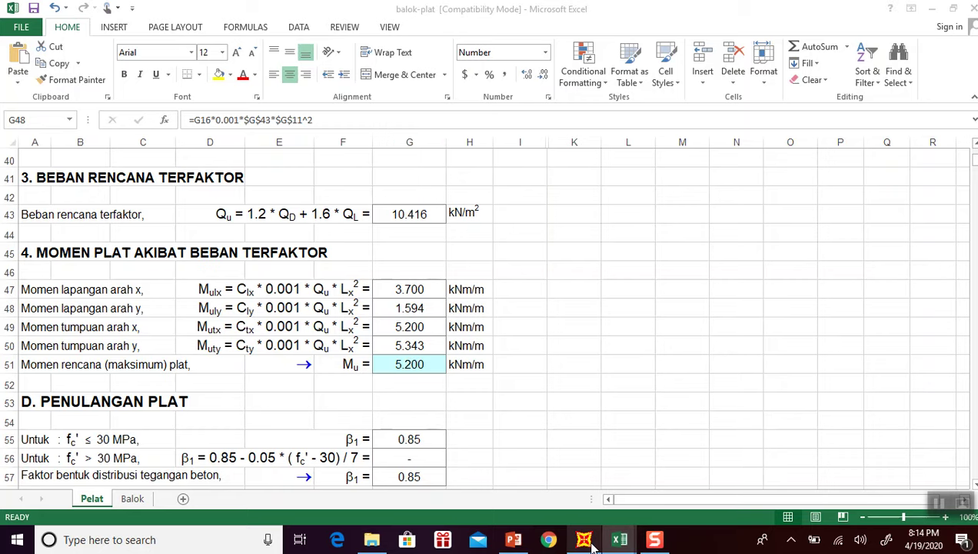
click(598, 89)
click(597, 88)
click(598, 89)
click(607, 142)
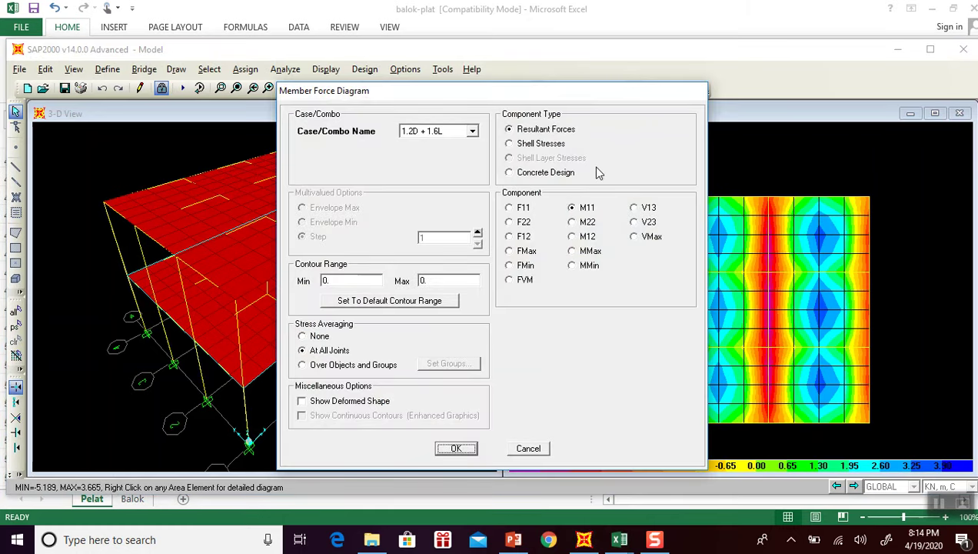
click(587, 223)
click(459, 448)
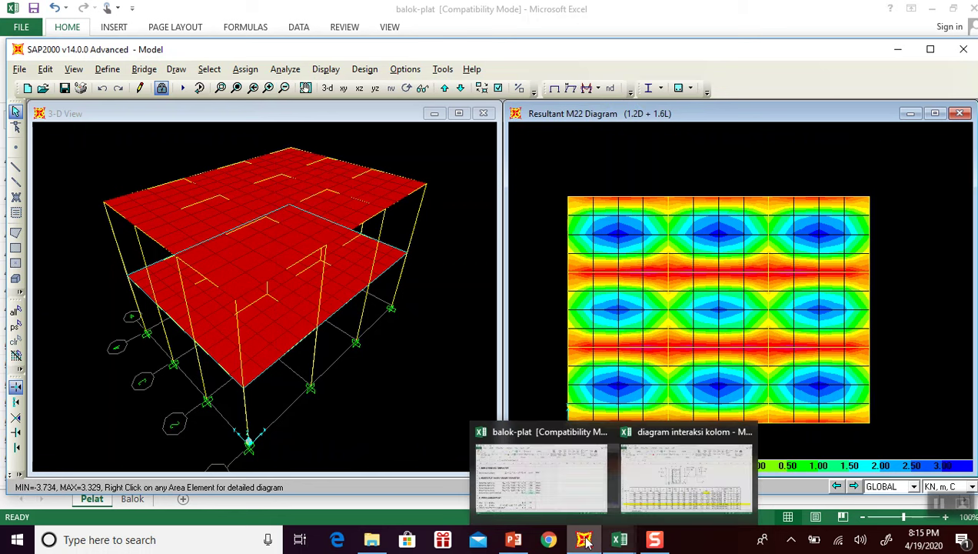
Return to the balok-plat workbook and set the y-direction support moment in G50 to 3.8.
click(538, 469)
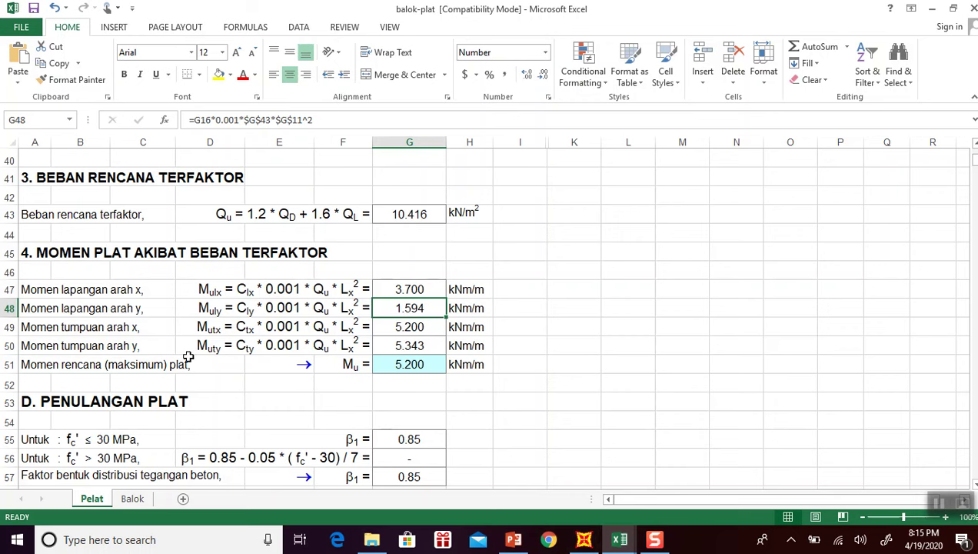
click(414, 348)
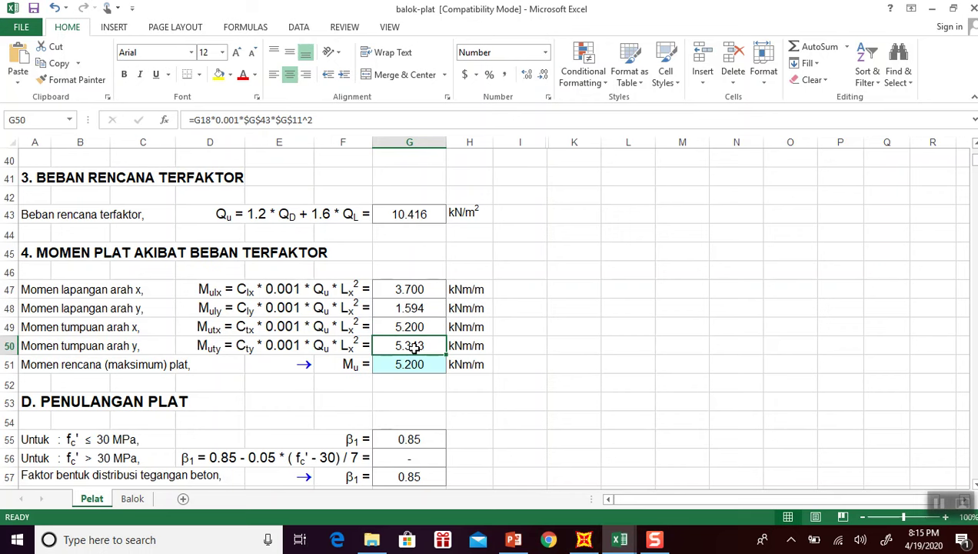
text(3.8)
key(Return)
Check the M22 diagram in SAP2000 and set the y-direction field moment in G48 of the balok-plat workbook to 3.4.
key(Up)
key(Up)
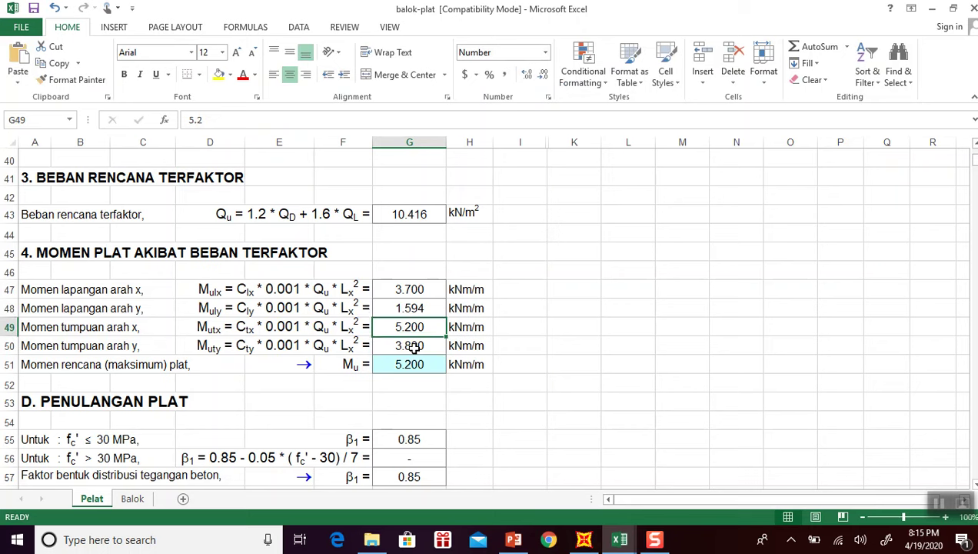
key(Up)
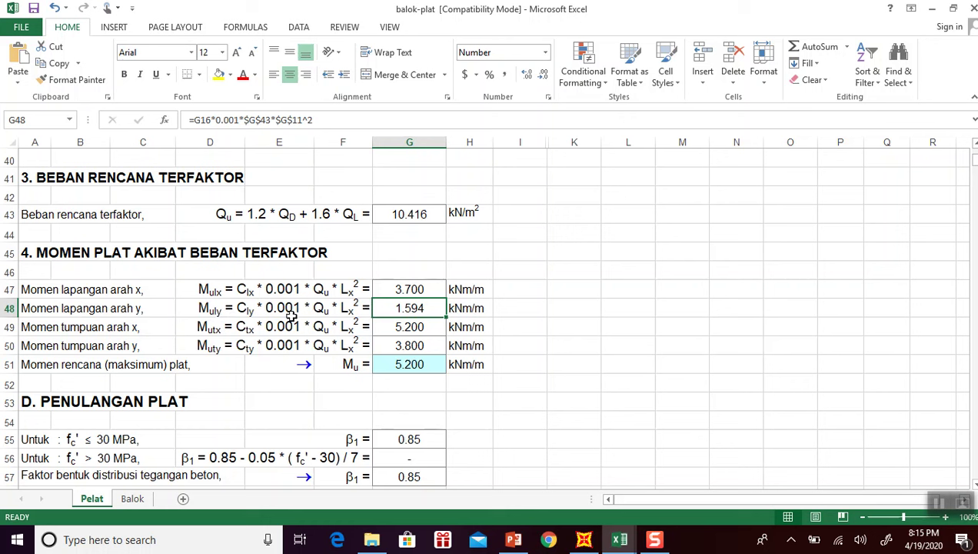
click(584, 539)
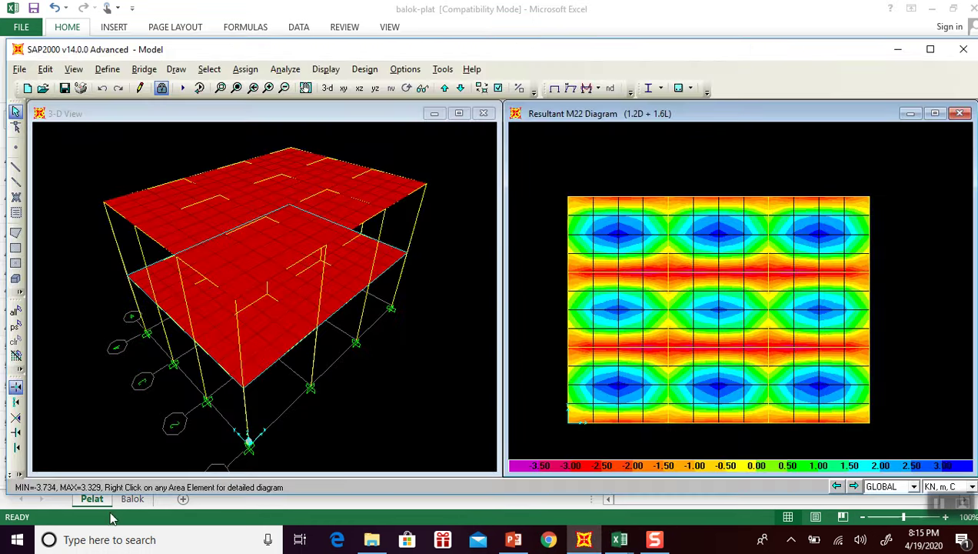
click(513, 540)
click(584, 539)
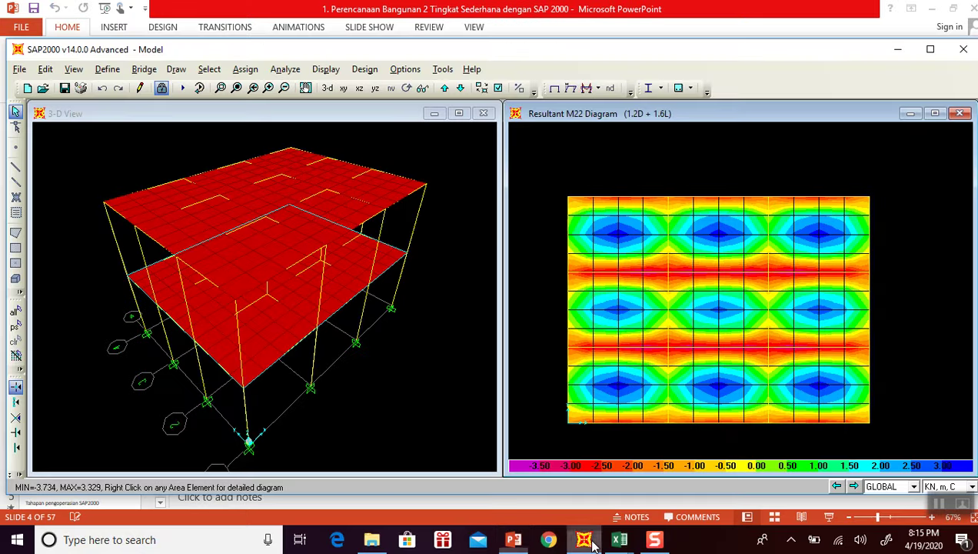
mouse_move(615, 544)
click(578, 501)
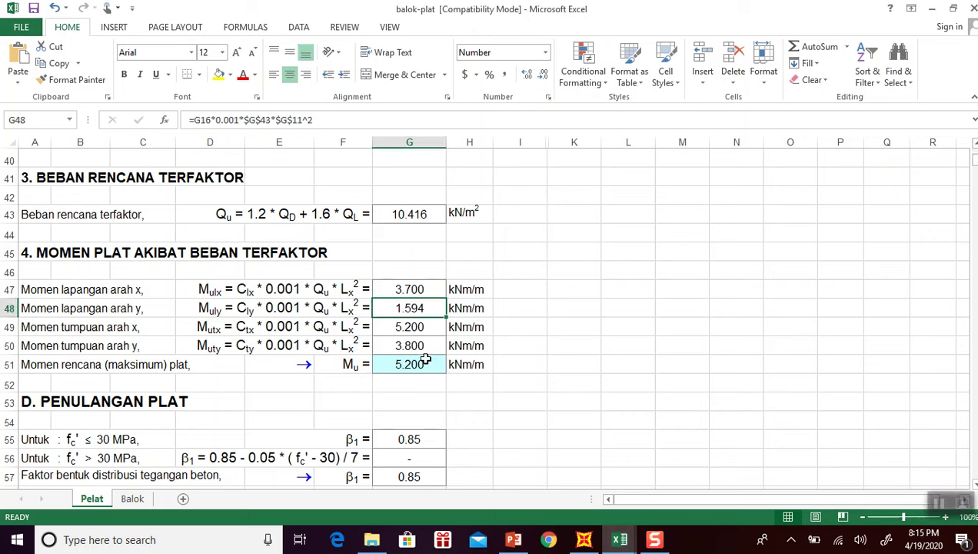
text(3.4)
key(Return)
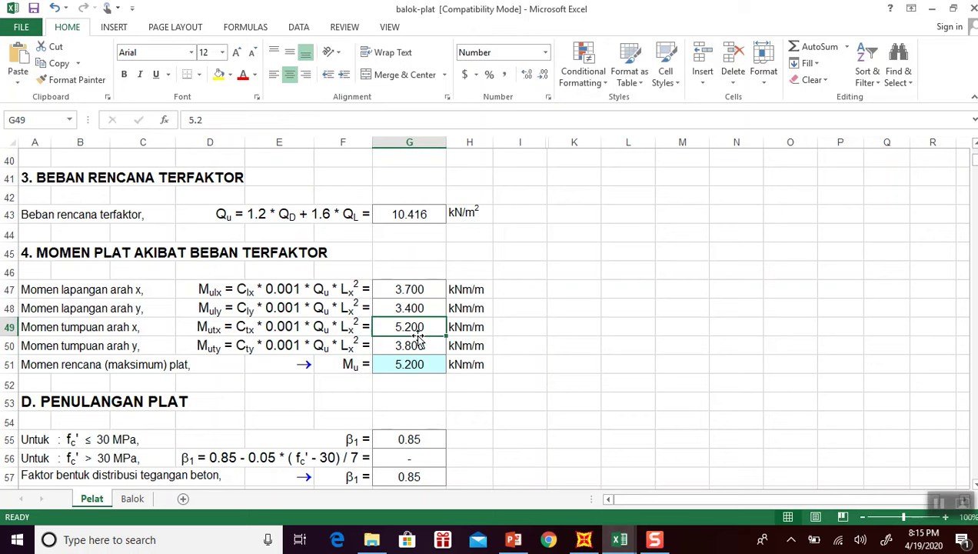
click(557, 348)
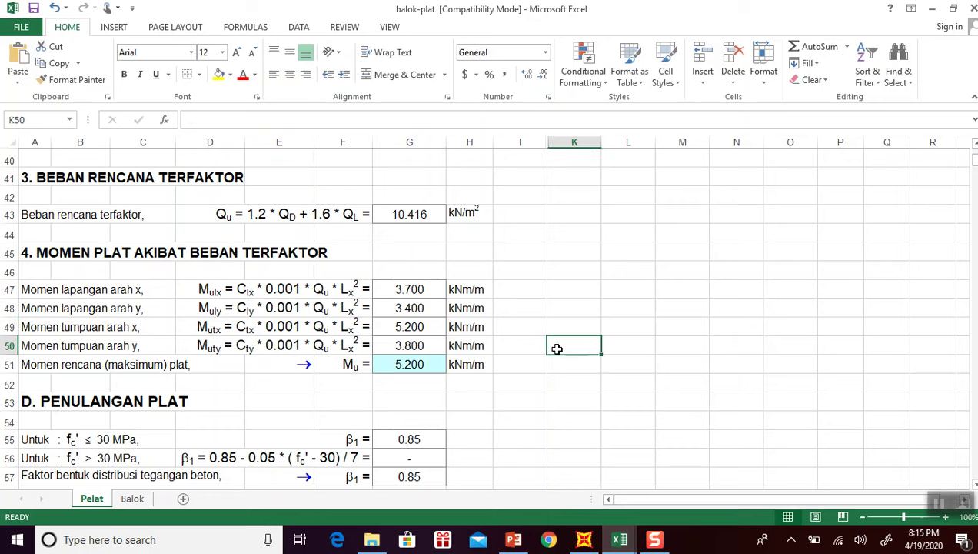
Examine the four slab moments in G47:G50 and inspect the formula behind the maximum design moment in G51.
drag(409, 294, 406, 352)
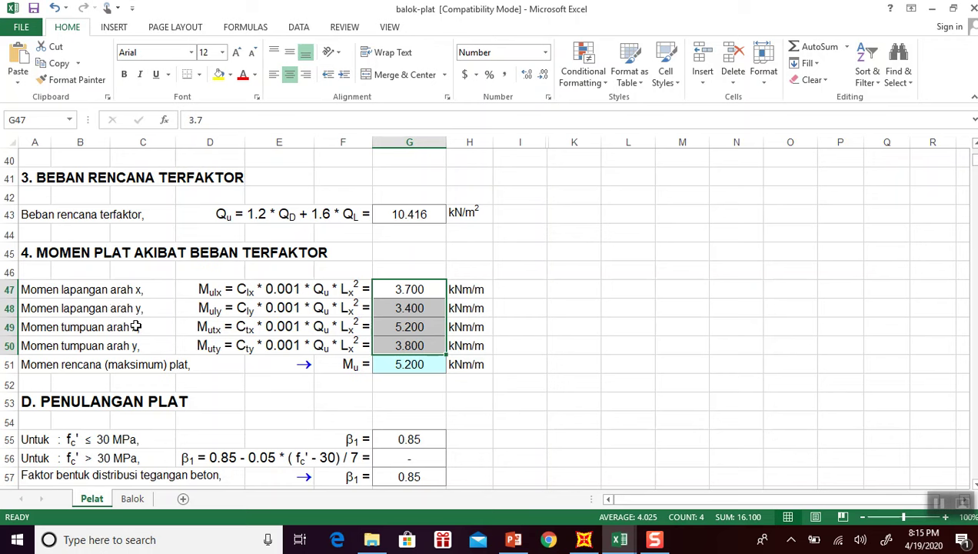
click(420, 364)
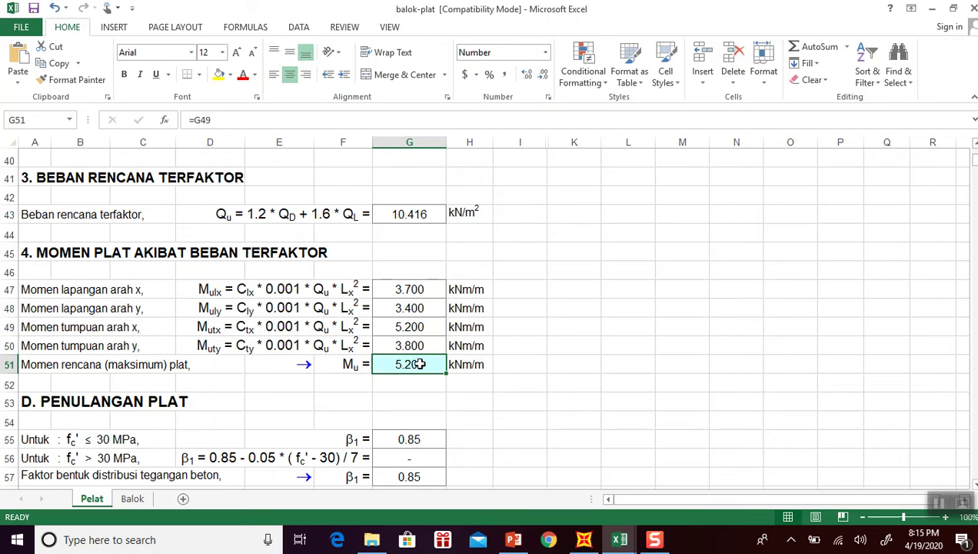
double_click(419, 364)
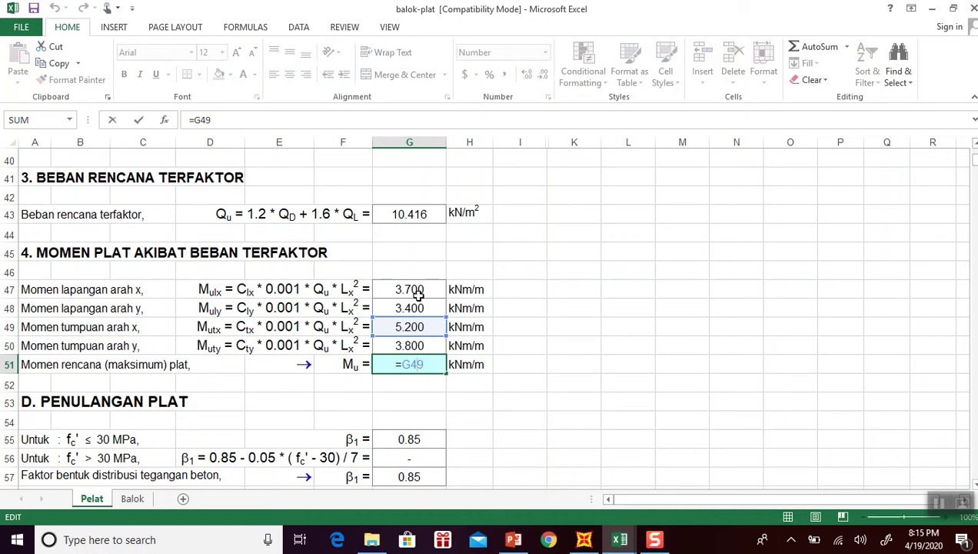
key(Return)
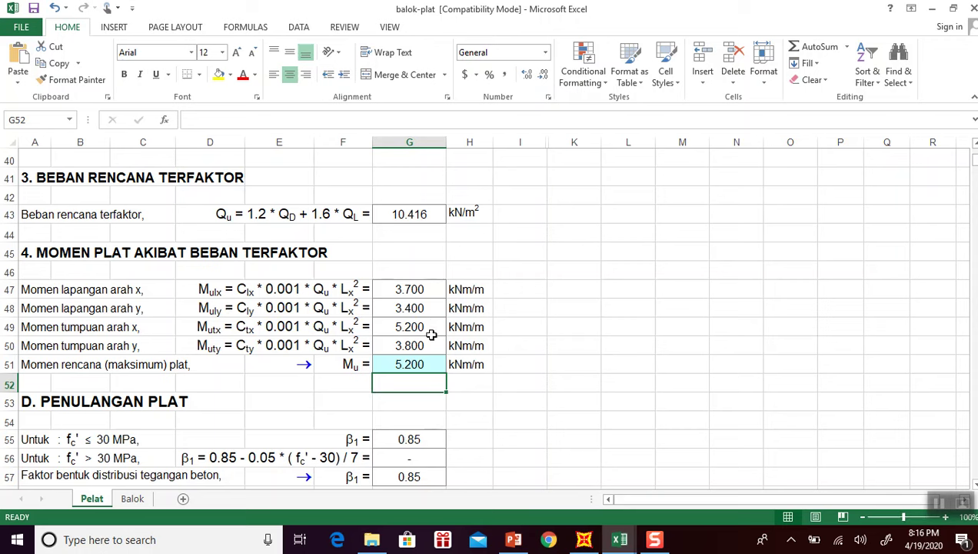
click(403, 362)
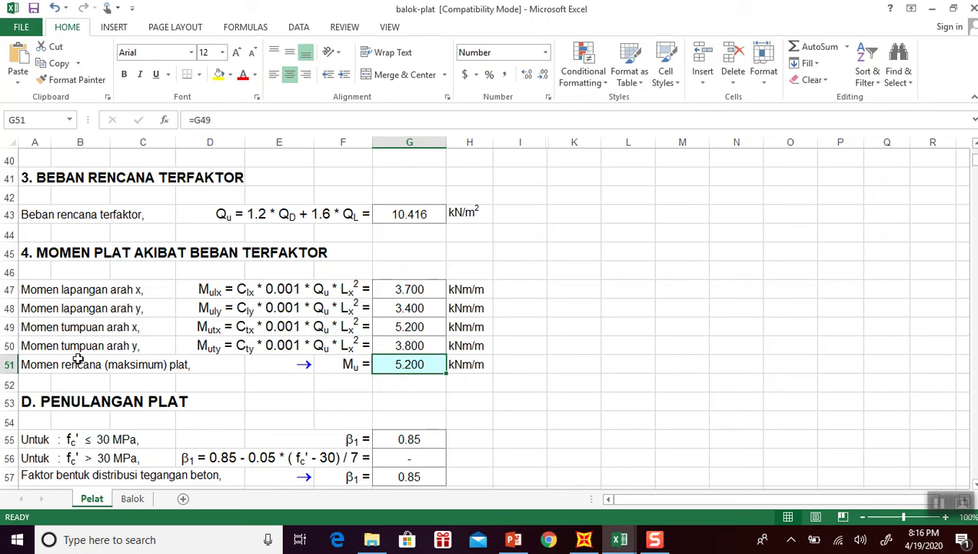
Review how the maximum design moment in row 51 relates to the moments in rows 47 to 50 and the slab reinforcement section.
click(9, 364)
scroll(68, 364, down, 3)
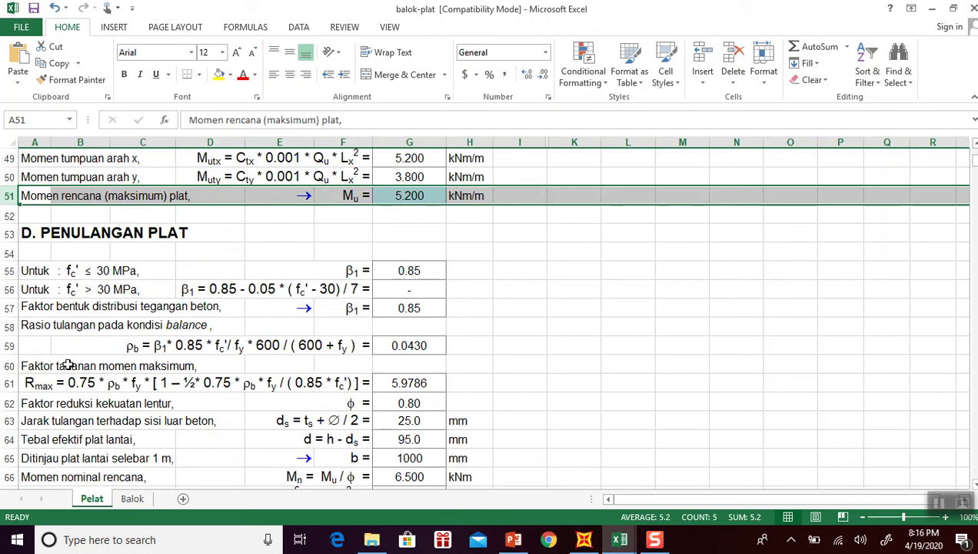
scroll(415, 392, up, 3)
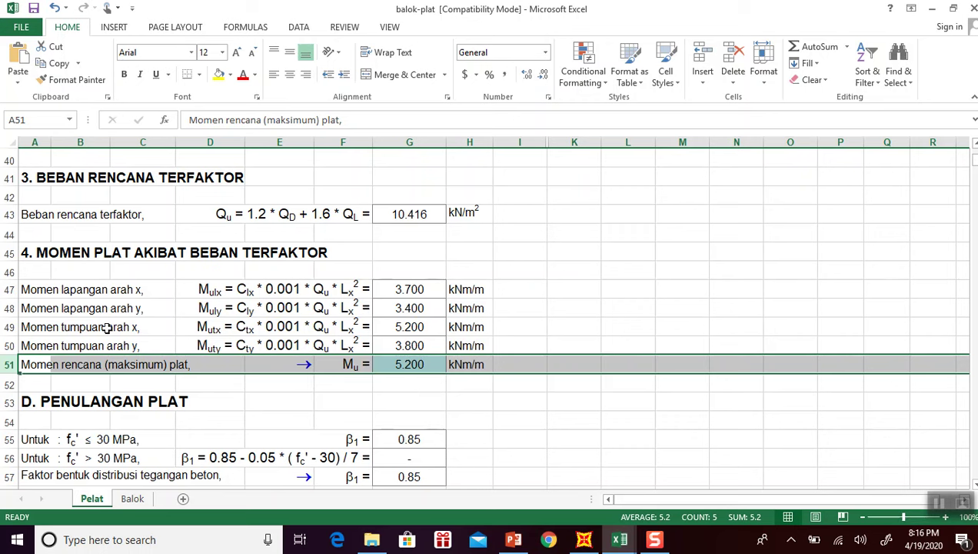
drag(9, 290, 8, 347)
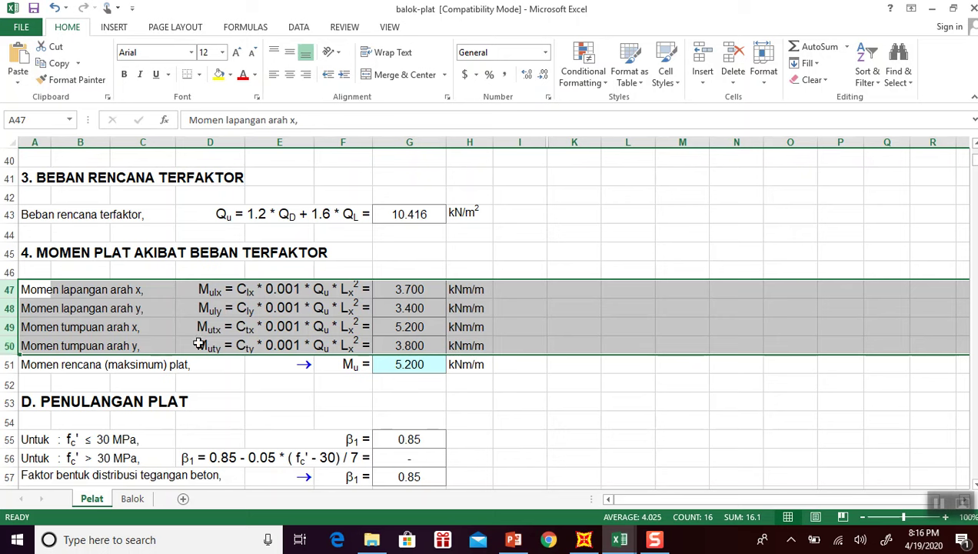
click(524, 382)
click(576, 365)
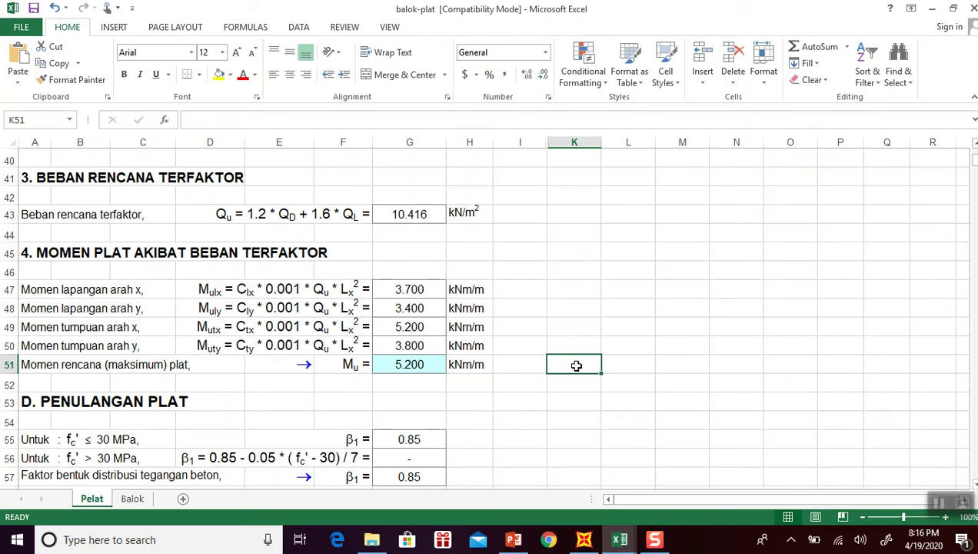
click(400, 364)
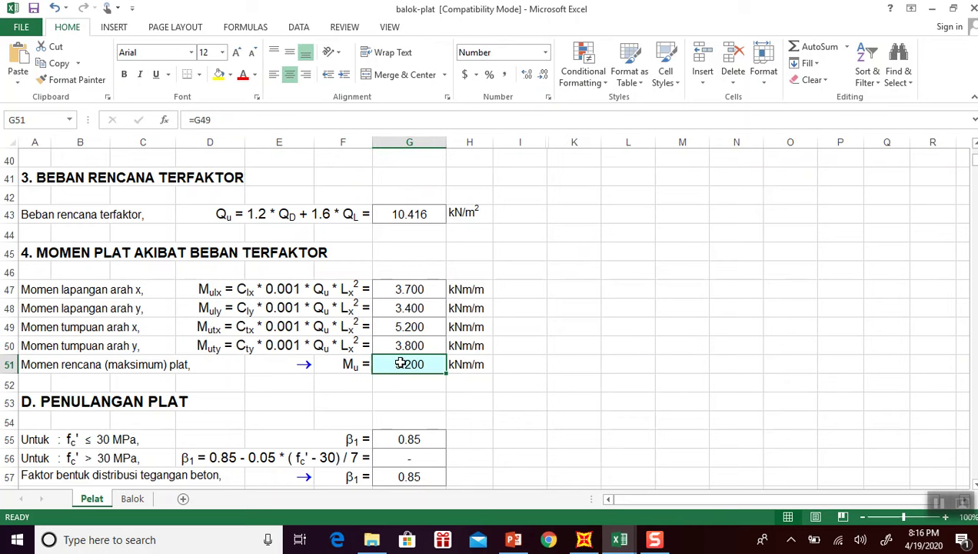
ctrl+click(411, 292)
drag(411, 292, 409, 352)
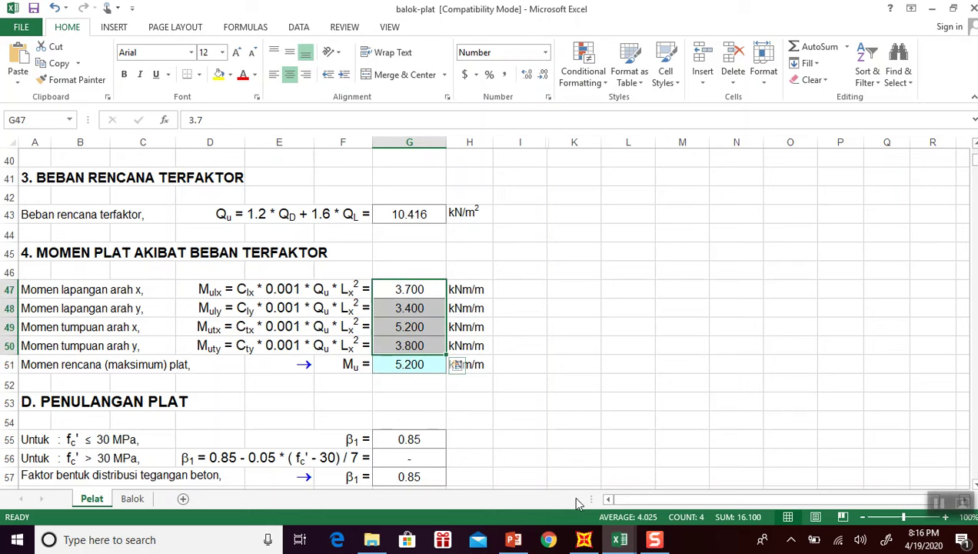
Clear the factored design load Qu in cell G43.
scroll(443, 317, up, 1)
click(409, 271)
key(Delete)
click(516, 233)
Clear the dead load and live load values in the range G31:G39.
scroll(453, 270, up, 3)
drag(409, 215, 421, 372)
key(Delete)
click(666, 341)
Clear the four slab moment coefficients Clx, Cly, Ctx and Cty in G15:G18.
scroll(666, 340, down, 3)
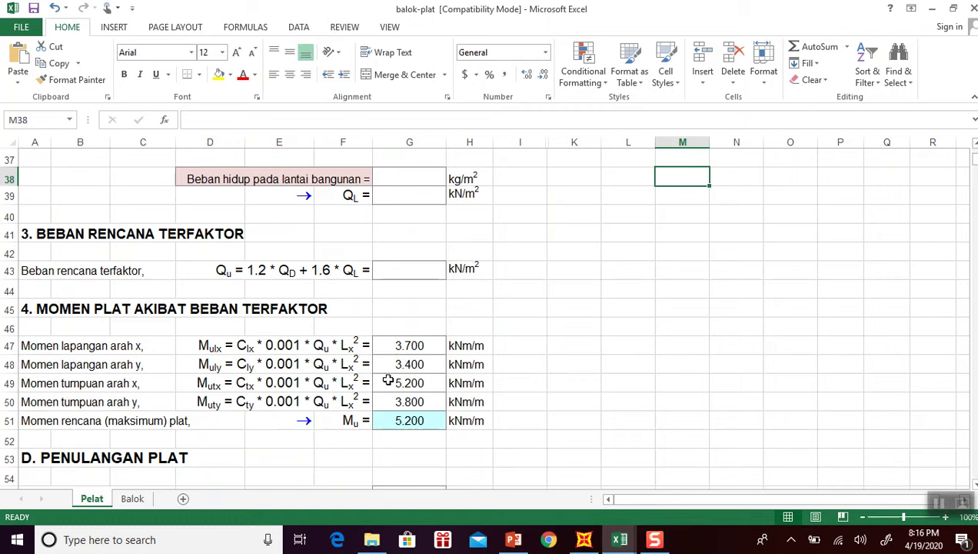
scroll(408, 366, up, 6)
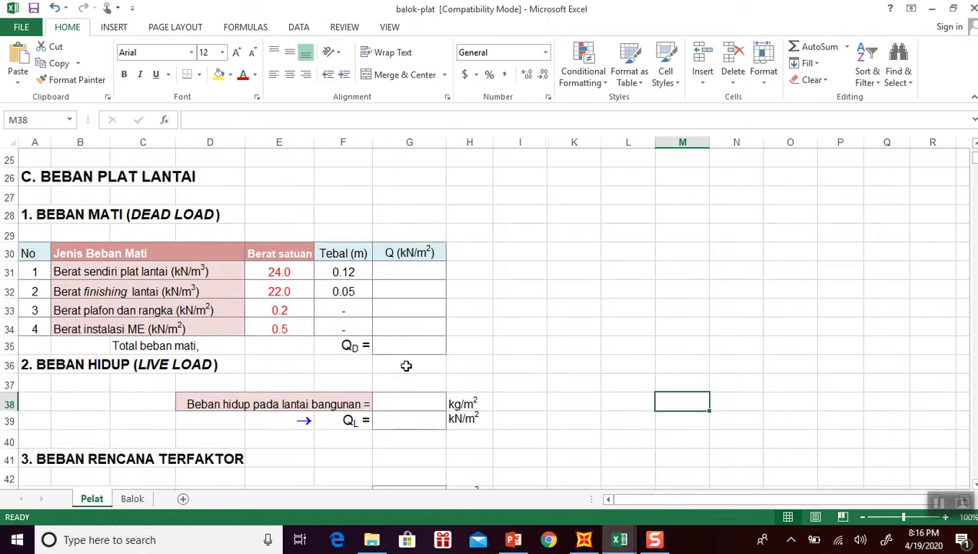
scroll(407, 361, up, 3)
drag(414, 253, 417, 307)
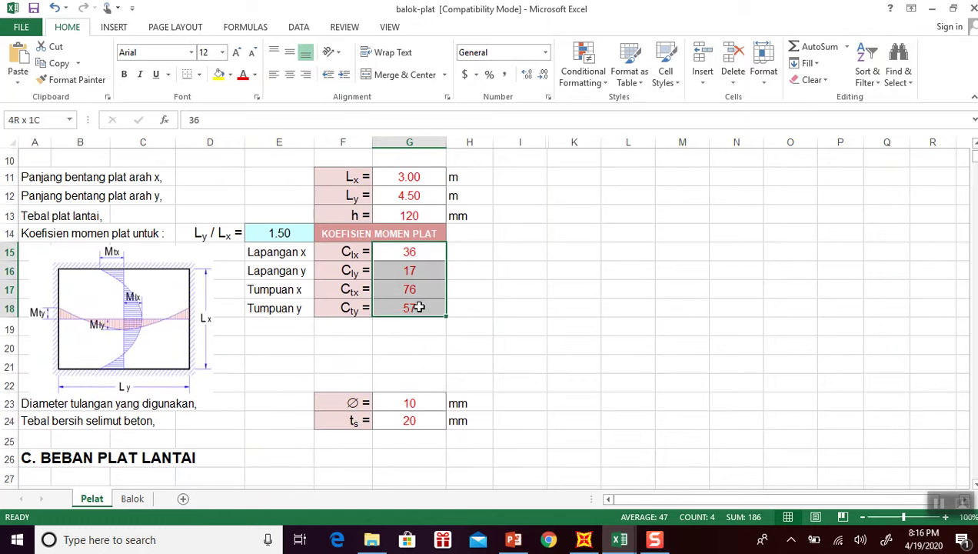
key(Delete)
click(519, 291)
Inspect the contents of the field and support moment cells G47 to G50 one by one.
scroll(520, 292, down, 3)
scroll(521, 293, down, 6)
click(410, 346)
click(416, 366)
click(411, 382)
click(413, 400)
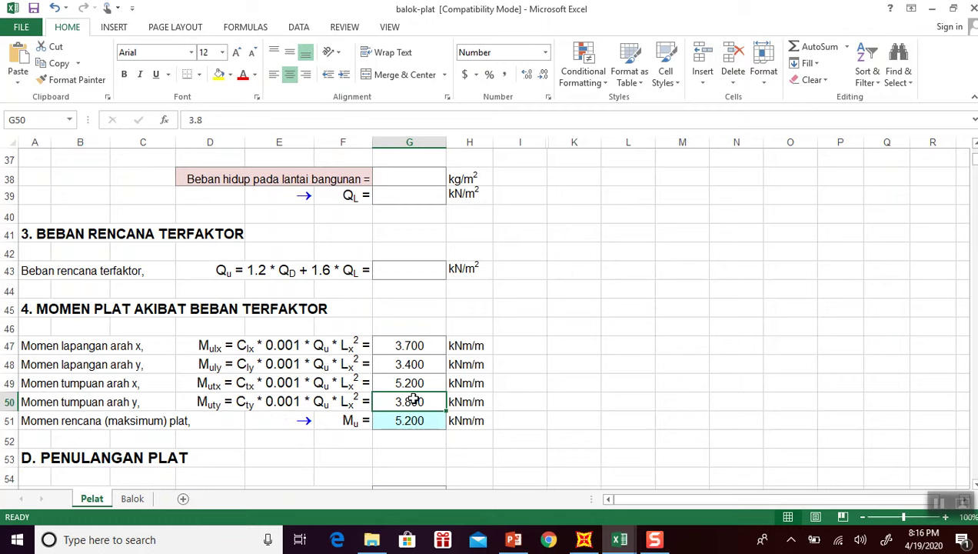
Clear the slab span lengths Lx and Ly in cells G11:G12.
scroll(413, 399, up, 8)
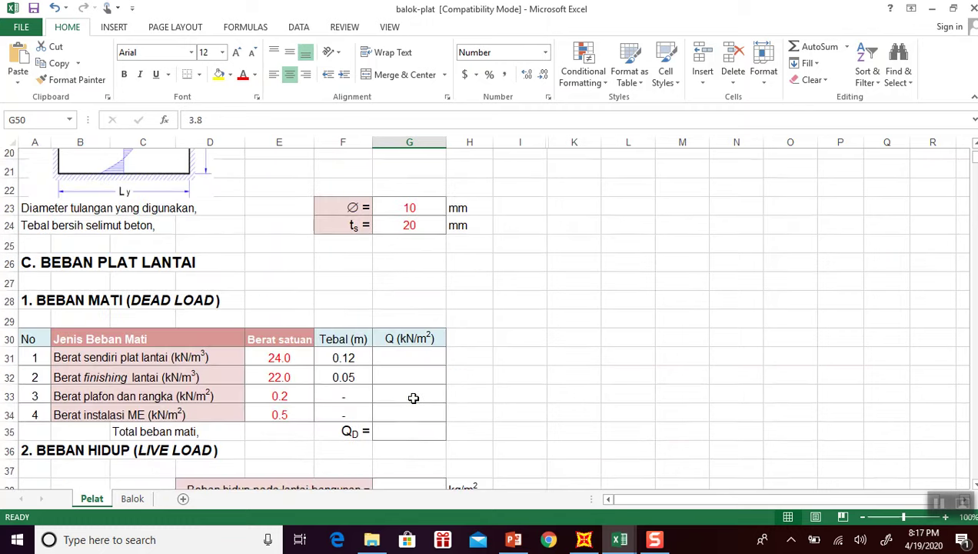
scroll(412, 398, up, 1)
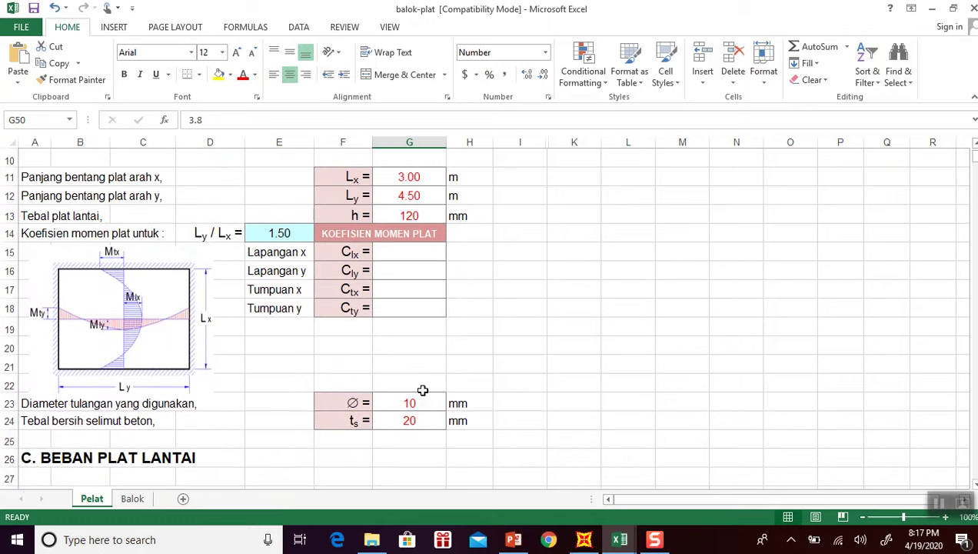
scroll(423, 296, up, 1)
drag(414, 231, 414, 249)
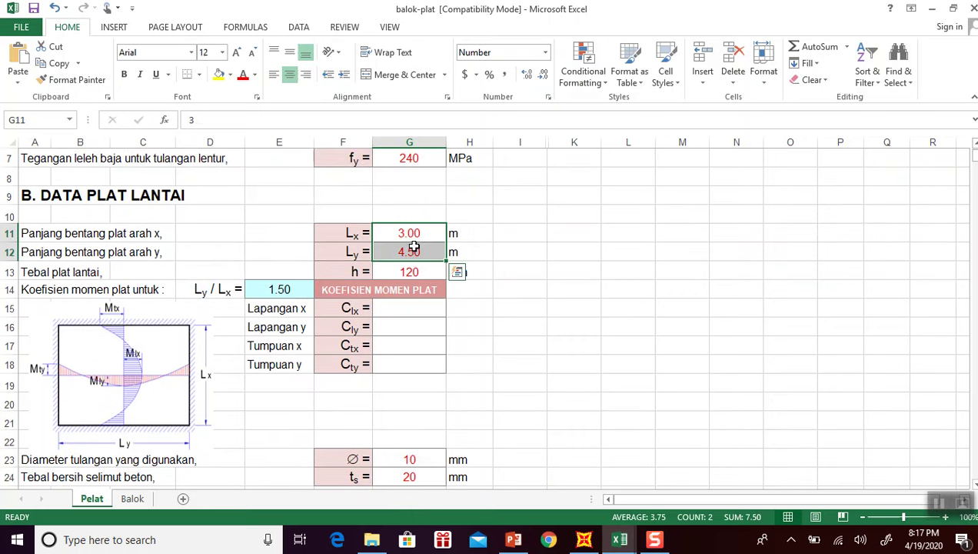
key(Delete)
click(585, 231)
Examine the slab reinforcement calculations in section D, comparing the required, minimum and used reinforcement ratios in G70:G72.
scroll(603, 297, down, 3)
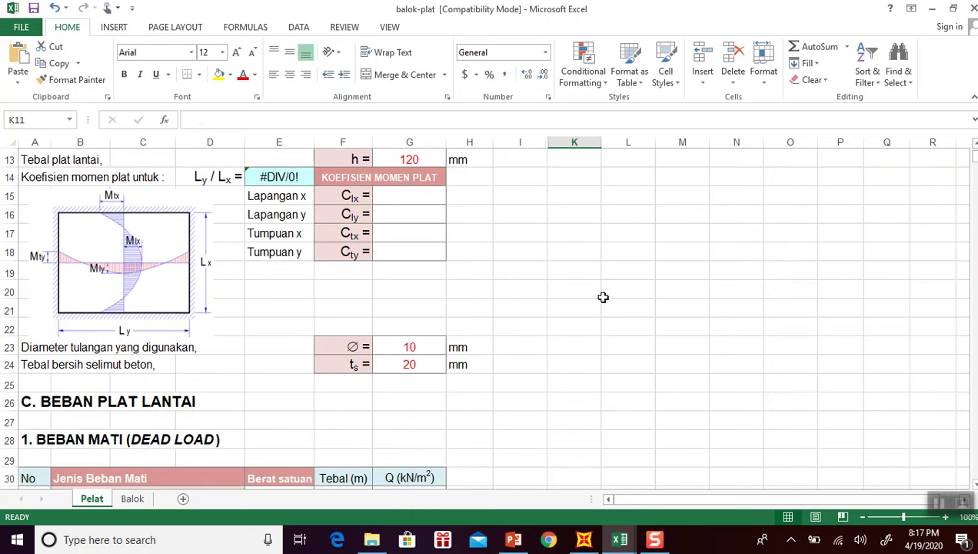
scroll(614, 316, down, 9)
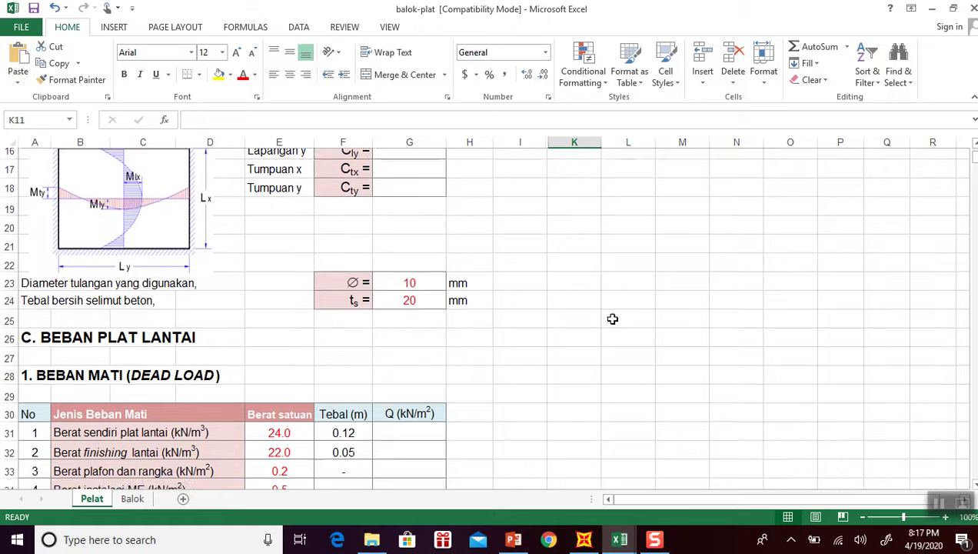
scroll(618, 314, down, 2)
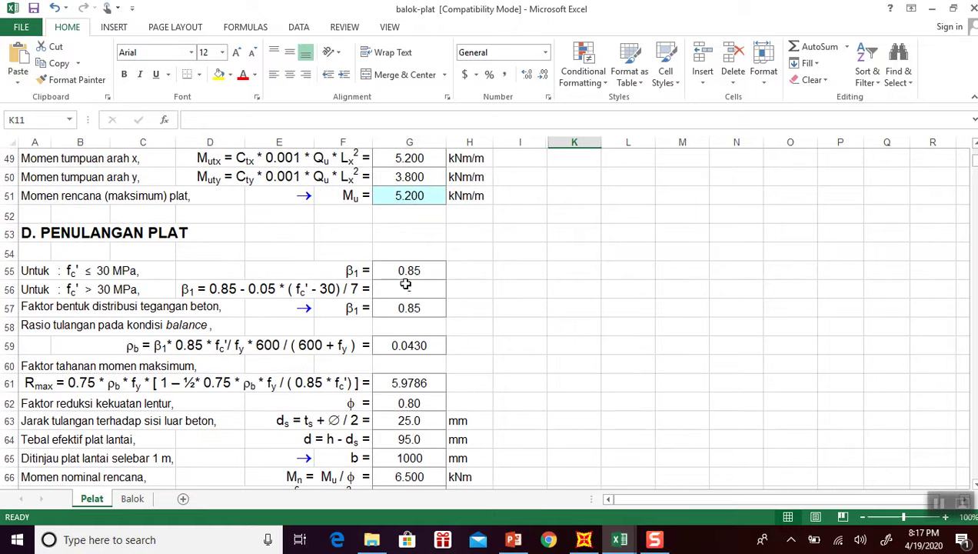
scroll(420, 323, down, 1)
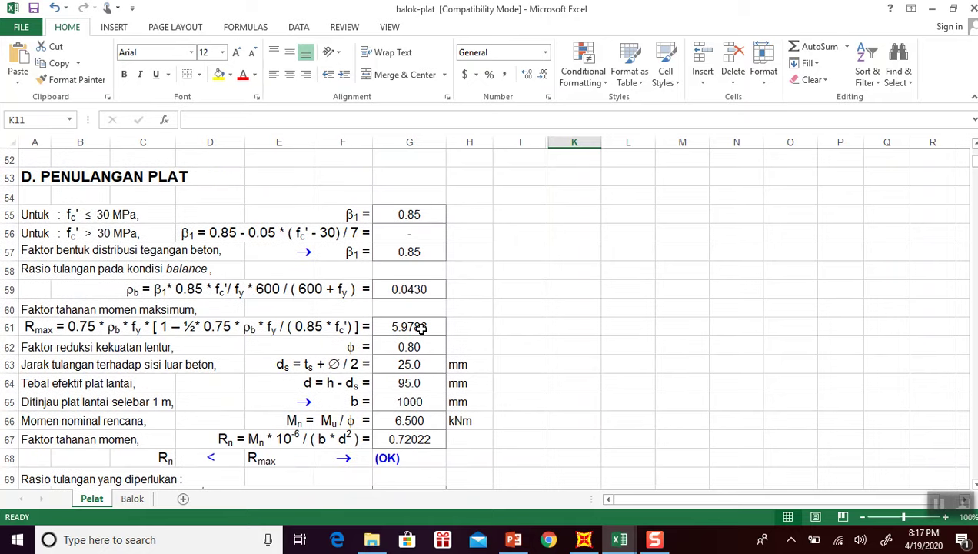
scroll(419, 326, down, 3)
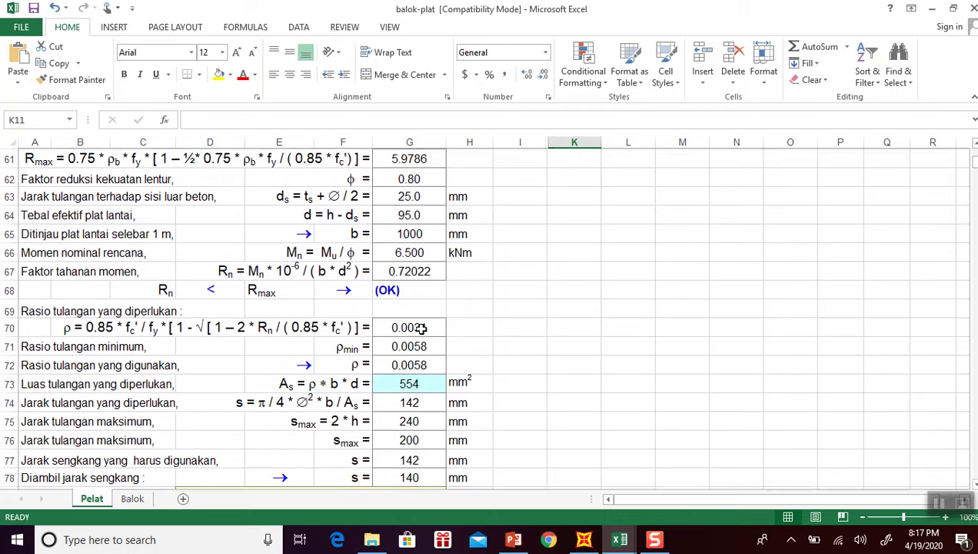
click(408, 364)
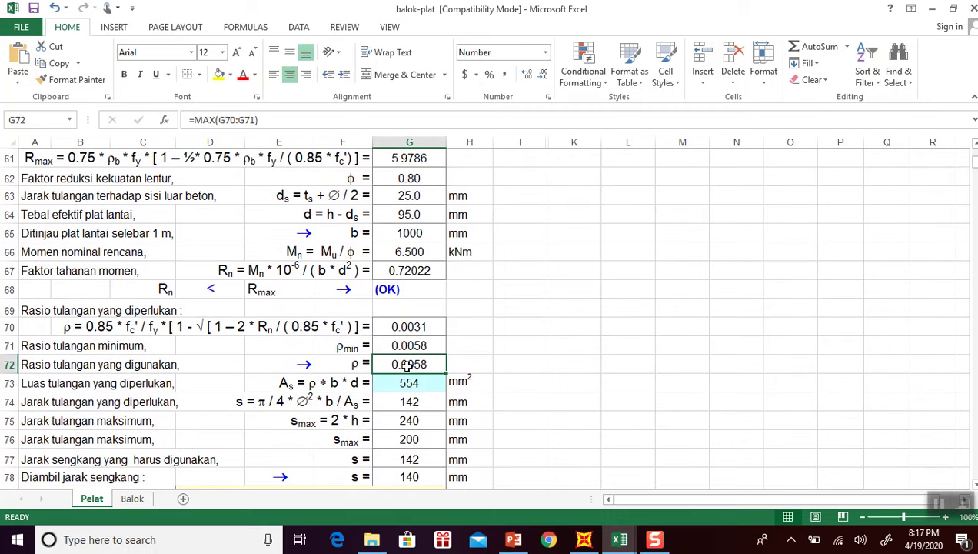
click(408, 346)
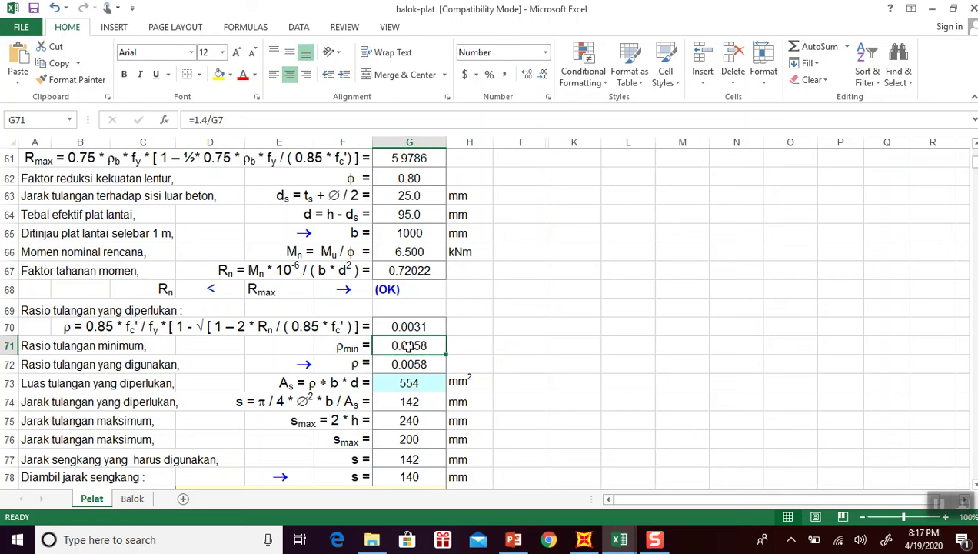
scroll(515, 335, up, 4)
scroll(513, 336, down, 2)
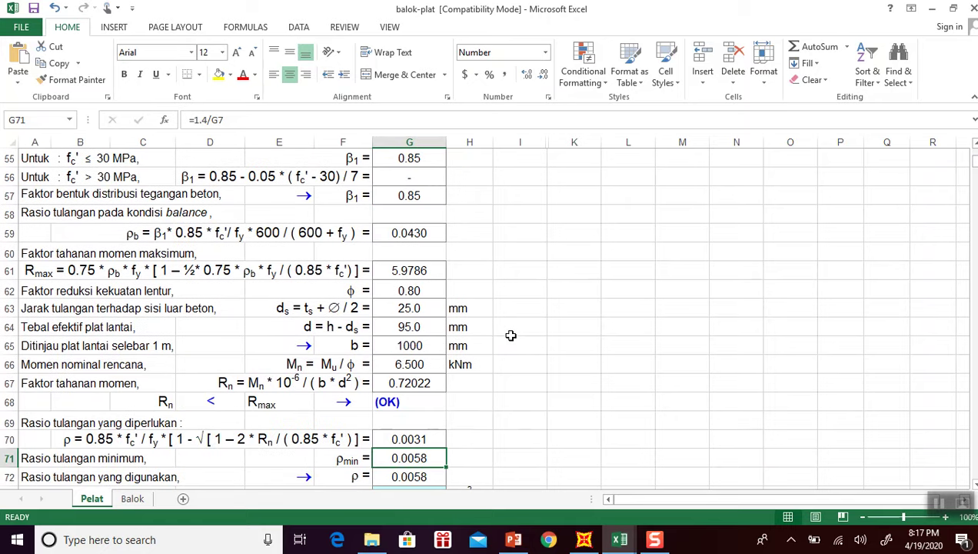
scroll(511, 335, down, 2)
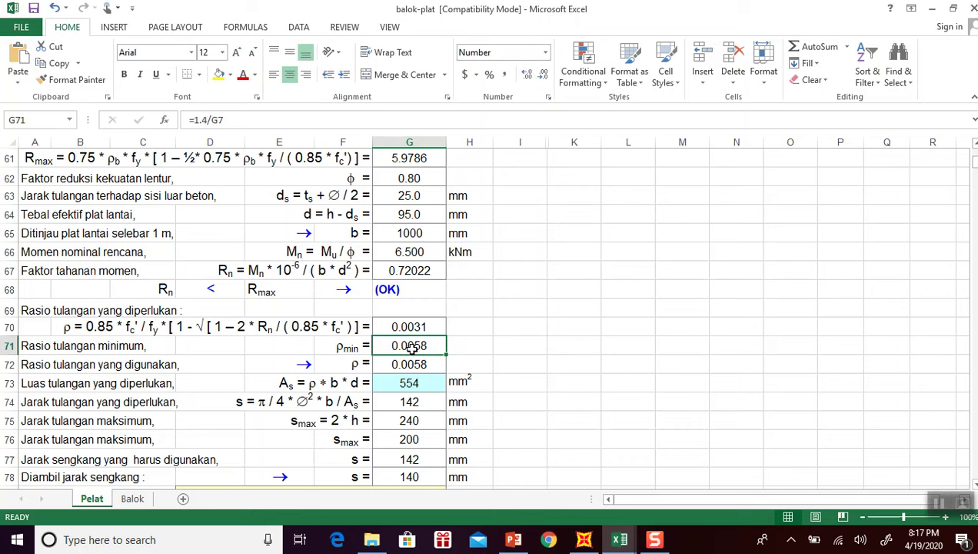
click(509, 347)
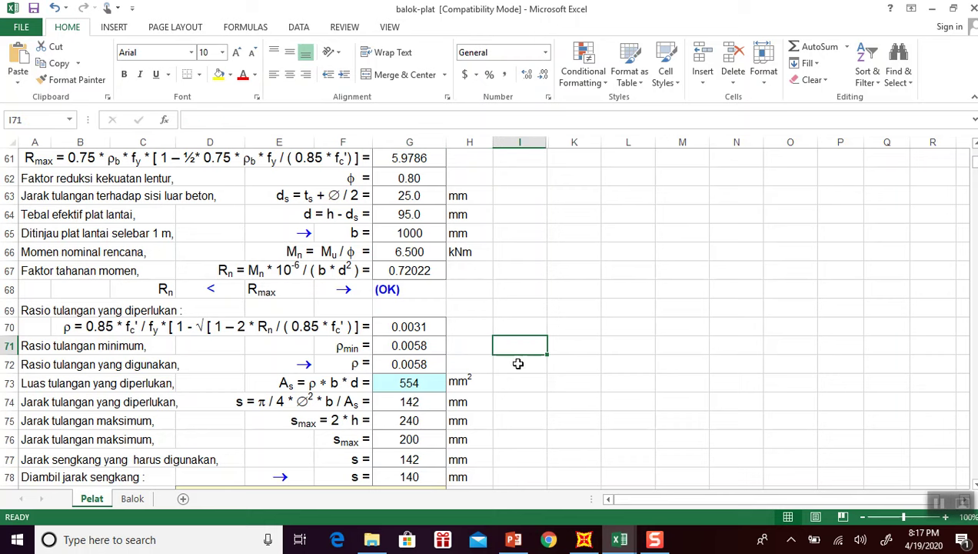
click(404, 321)
click(394, 344)
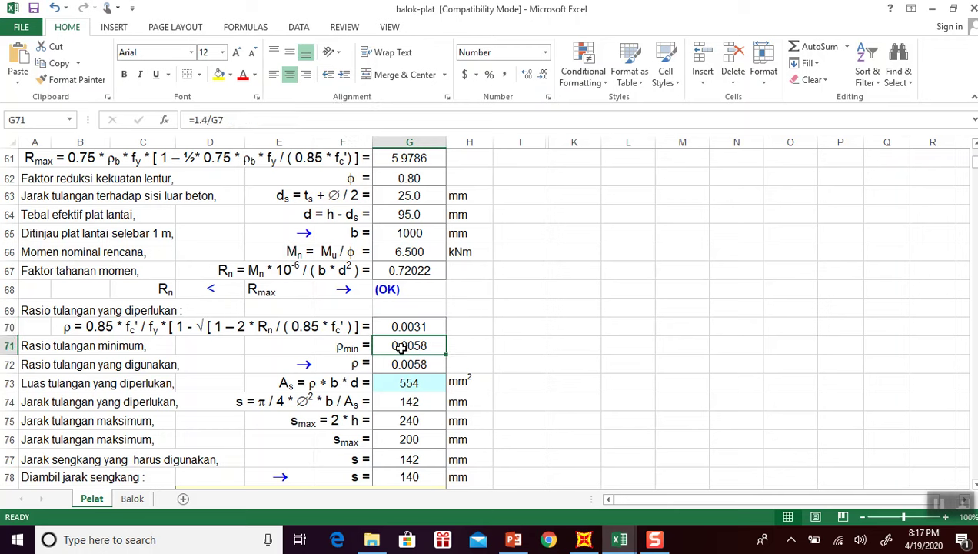
click(397, 365)
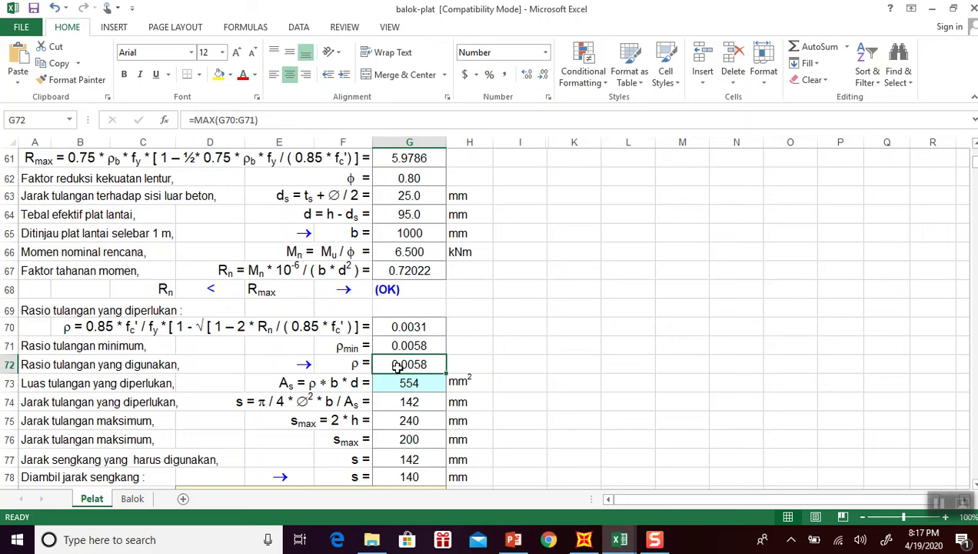
Check the bar diameter and spacing formulas in row 79 and the required and provided steel areas in G73 and G80.
scroll(397, 367, down, 1)
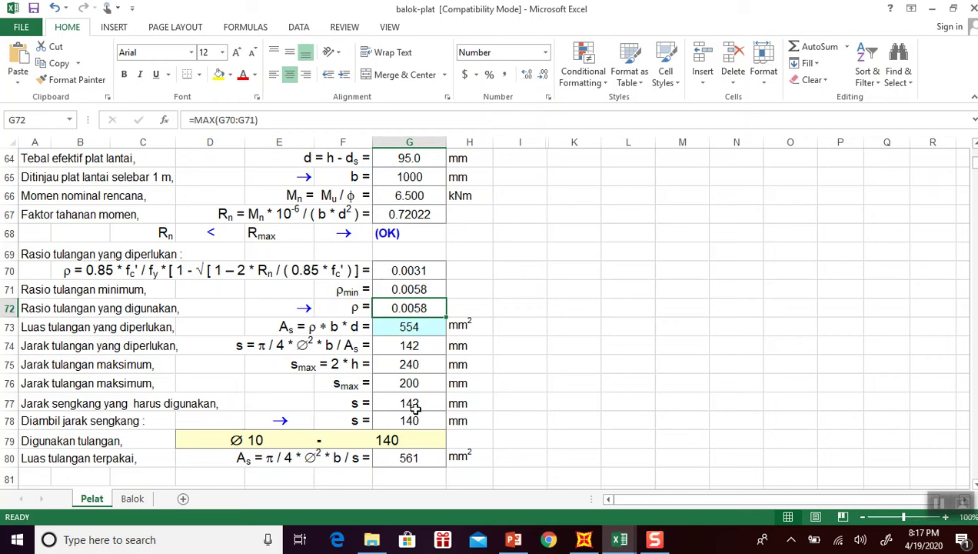
click(261, 441)
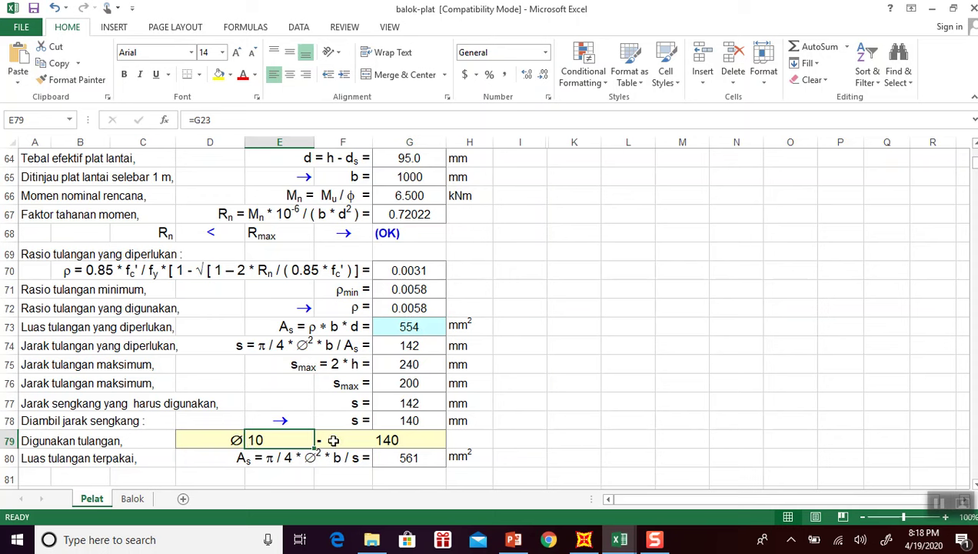
click(400, 439)
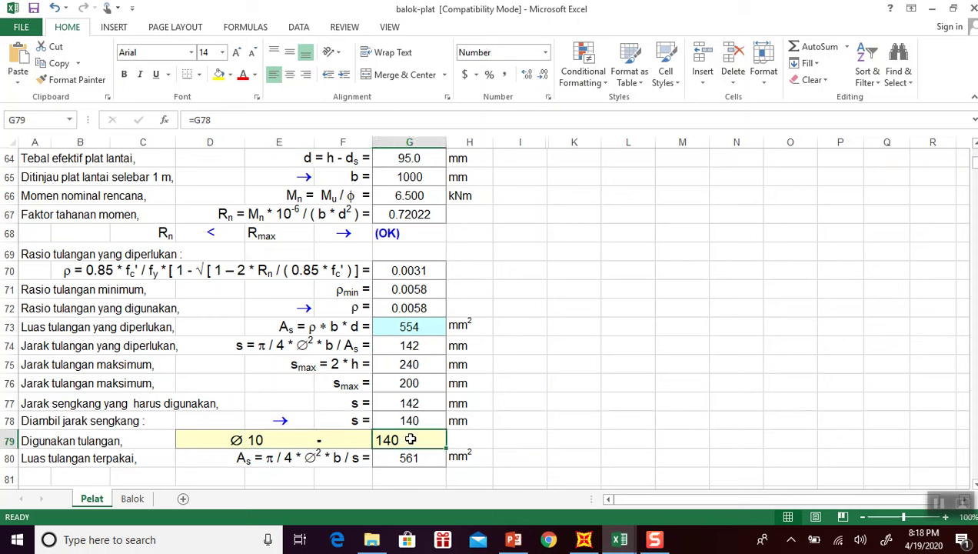
click(419, 329)
click(423, 457)
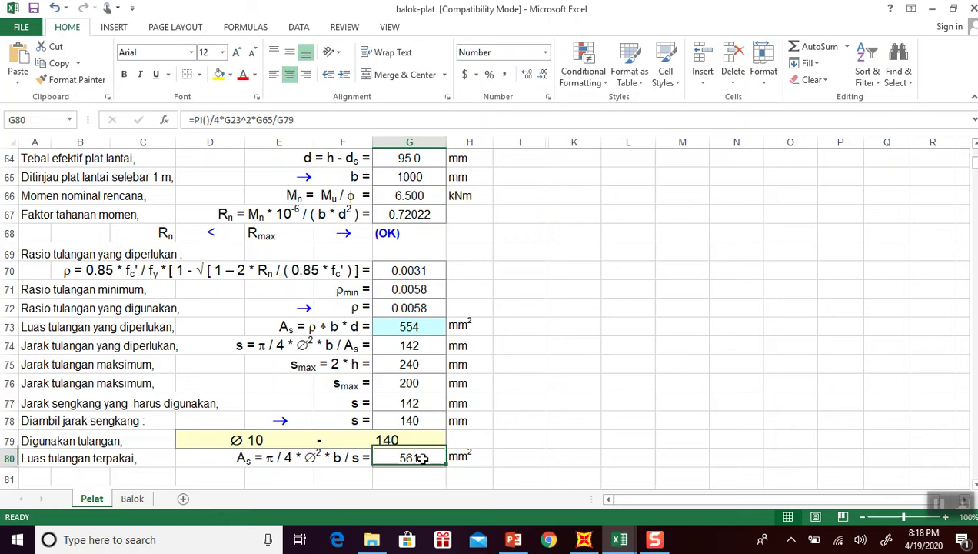
Calculate the ratio of required to provided steel area in cell K79 with the formula =G73/G80.
scroll(423, 460, down, 2)
scroll(423, 460, up, 1)
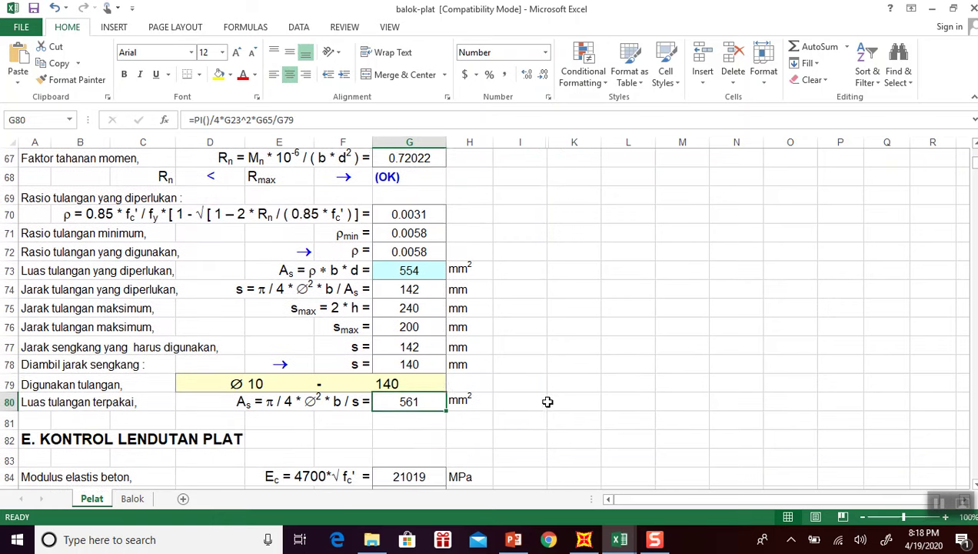
click(572, 384)
text(=)
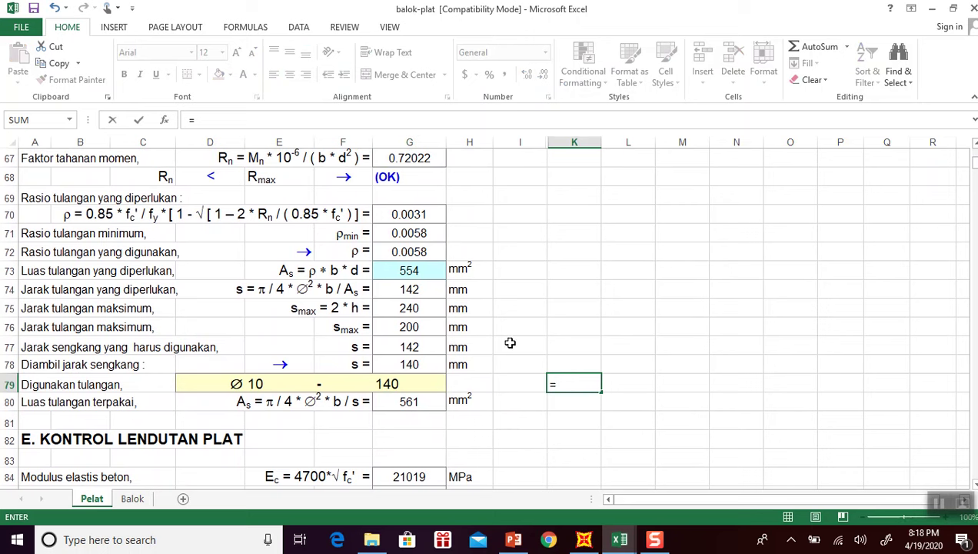
click(430, 271)
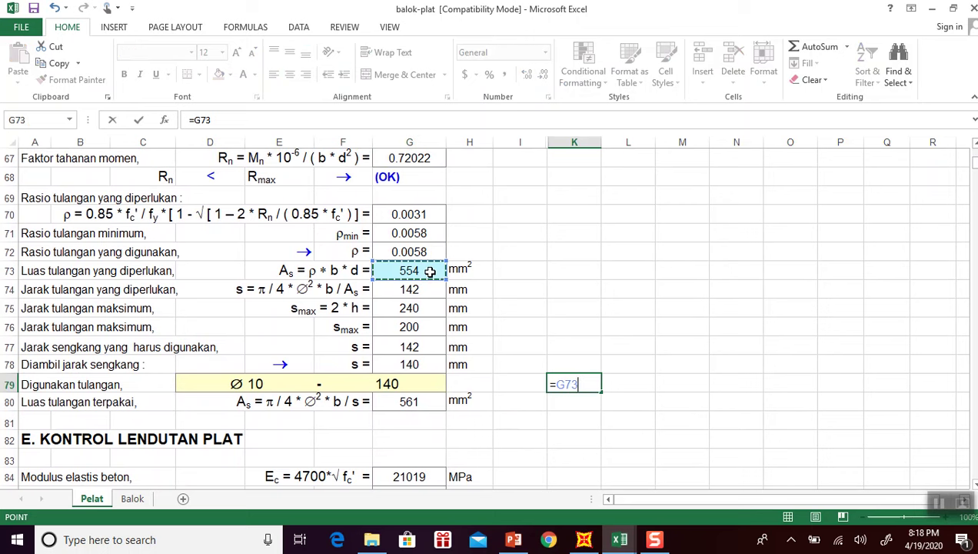
text(/)
click(414, 401)
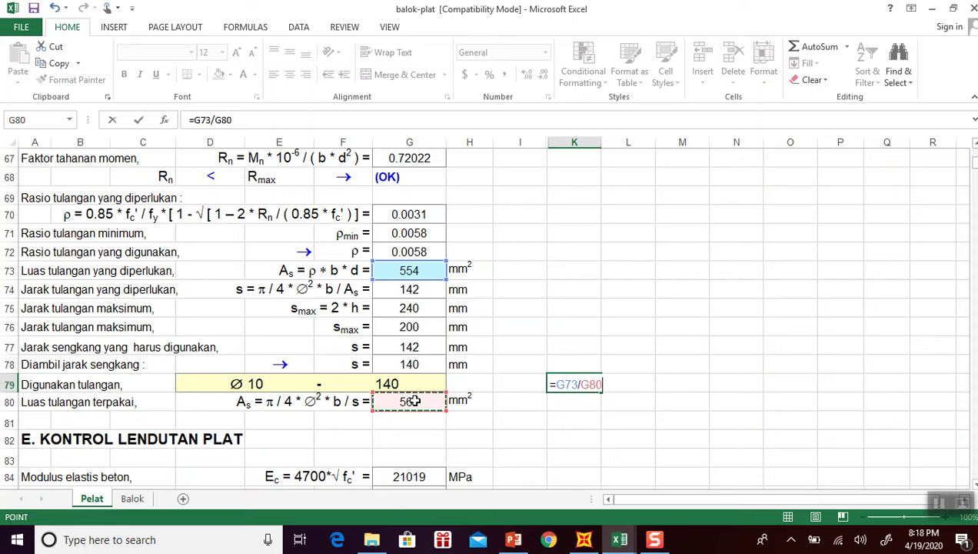
key(Return)
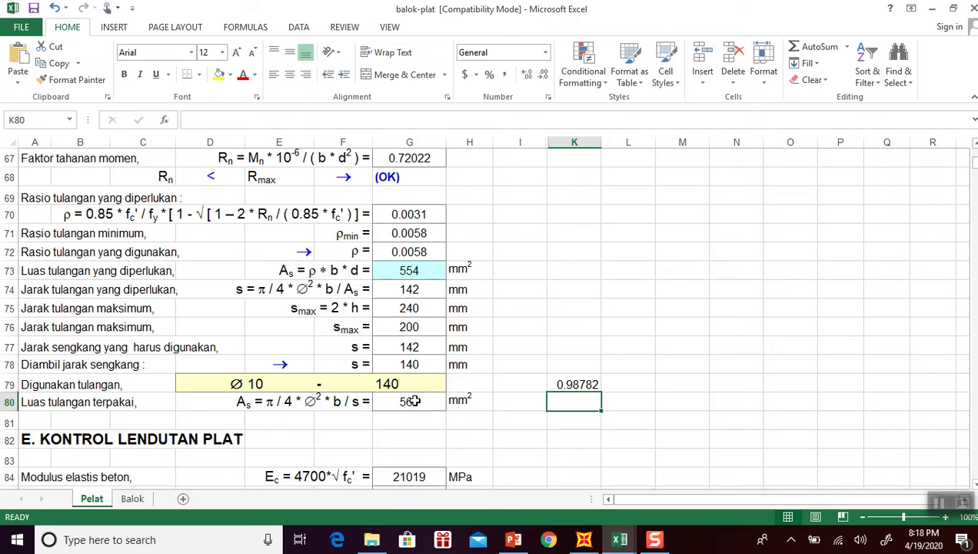
Inspect the spacing formulas in G78 and G79, and override the used bar spacing in G79 with 100.
click(403, 385)
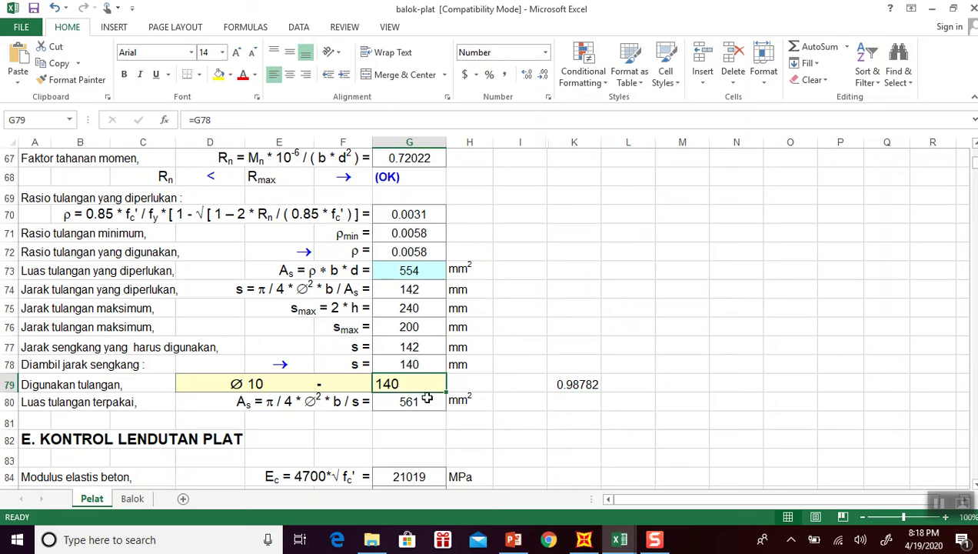
click(409, 363)
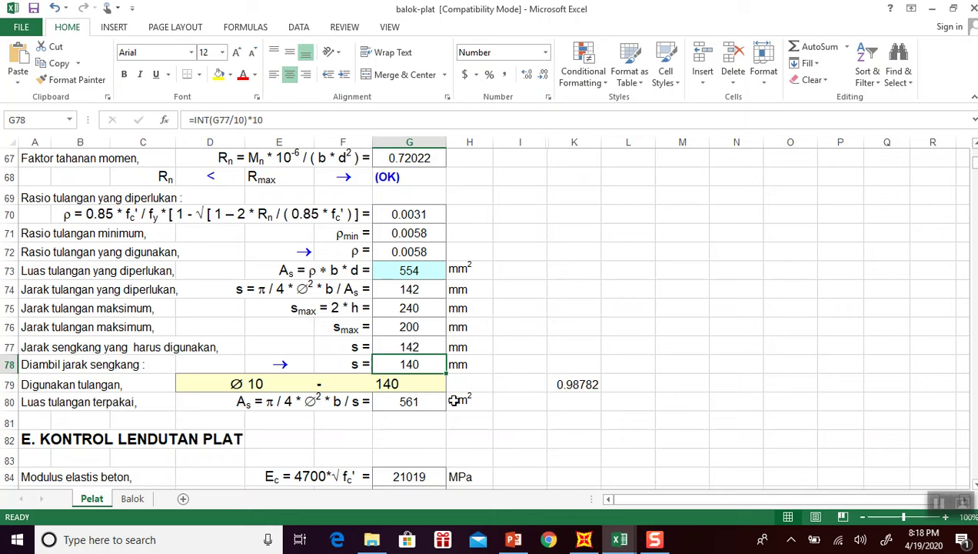
click(387, 383)
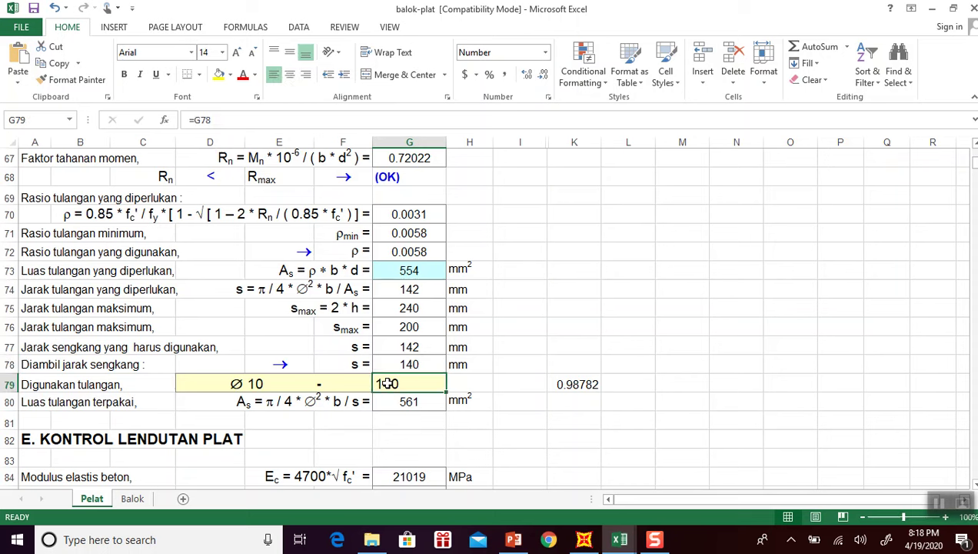
text(100)
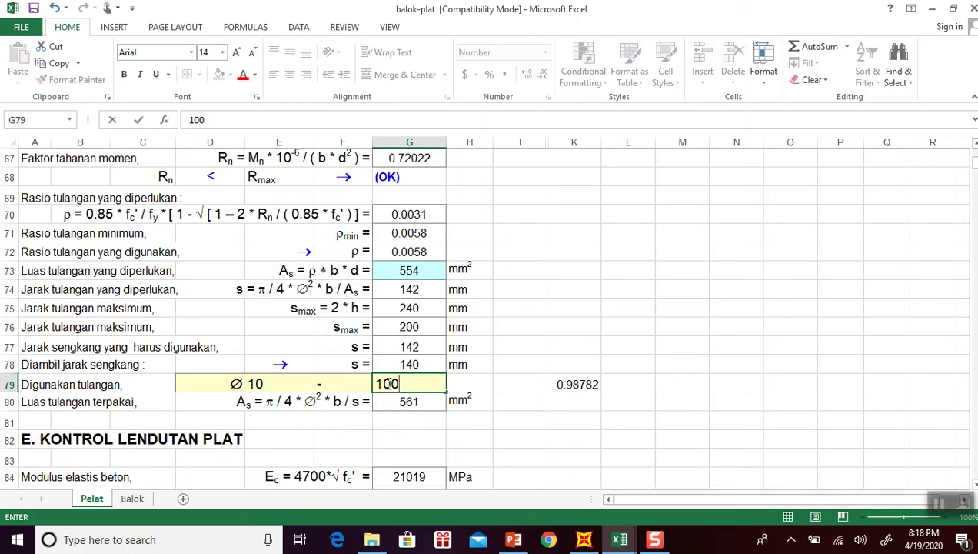
key(Return)
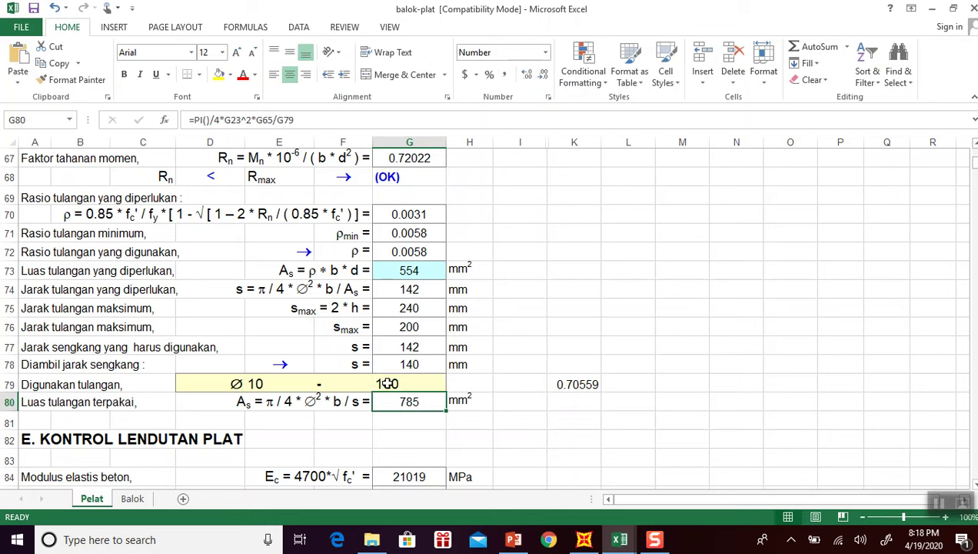
Check the steel area ratio in K79 against row 79, and undo the bar spacing override in G79.
click(588, 383)
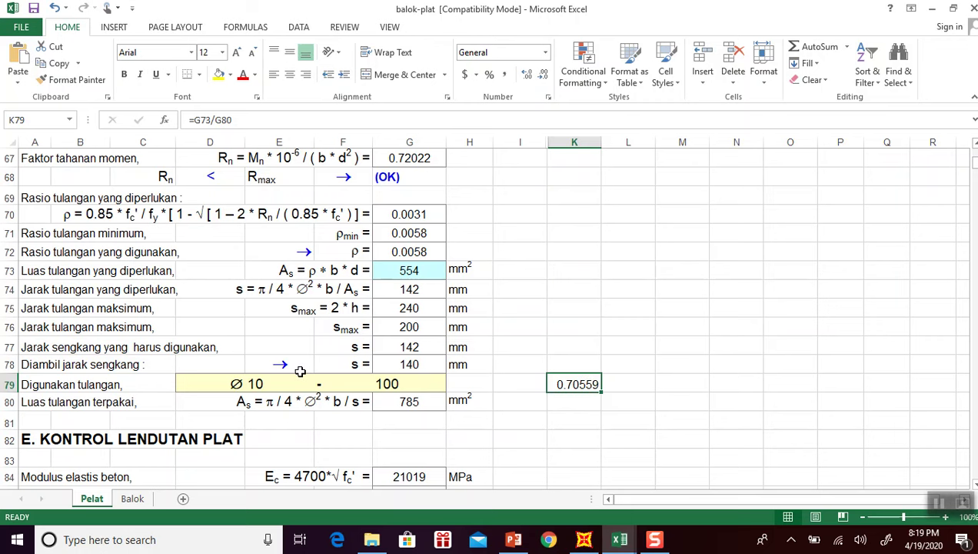
click(9, 383)
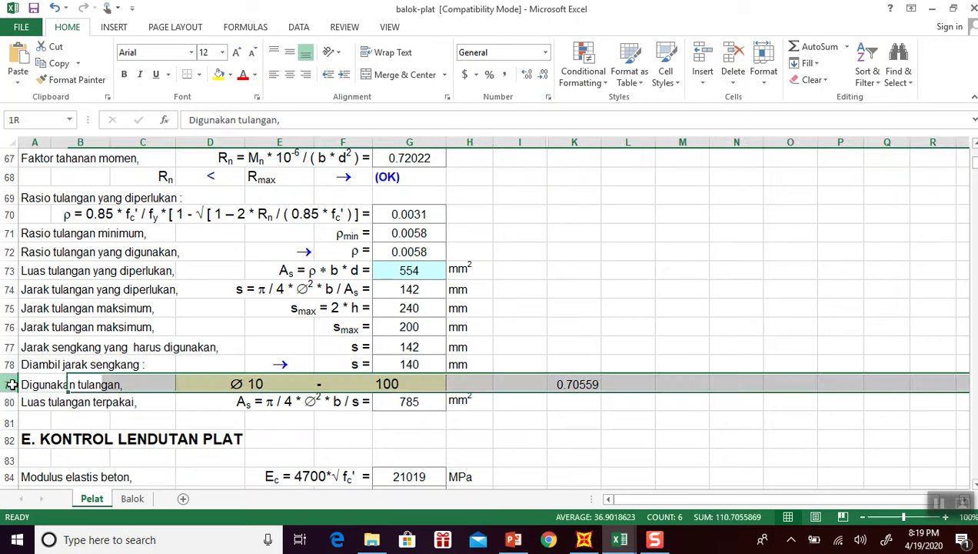
click(519, 428)
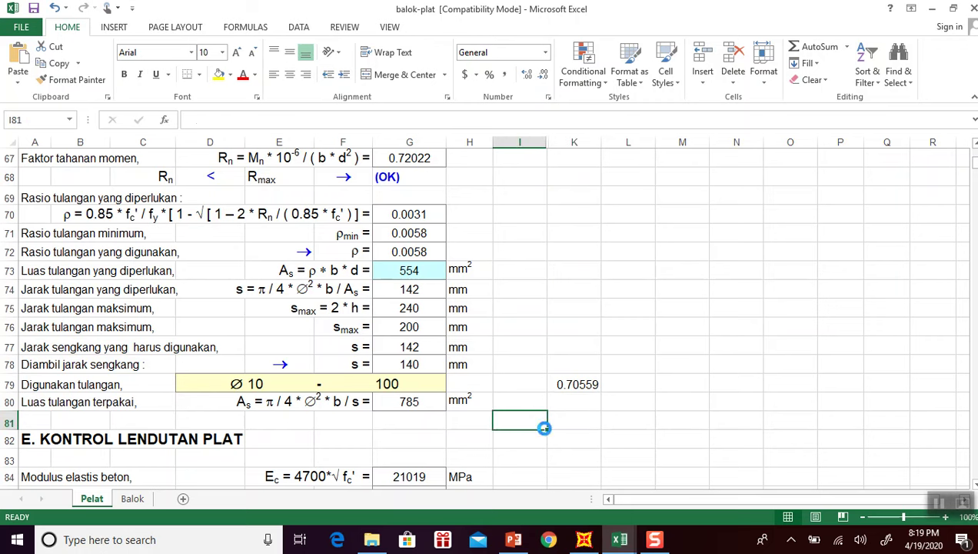
key(ctrl+z)
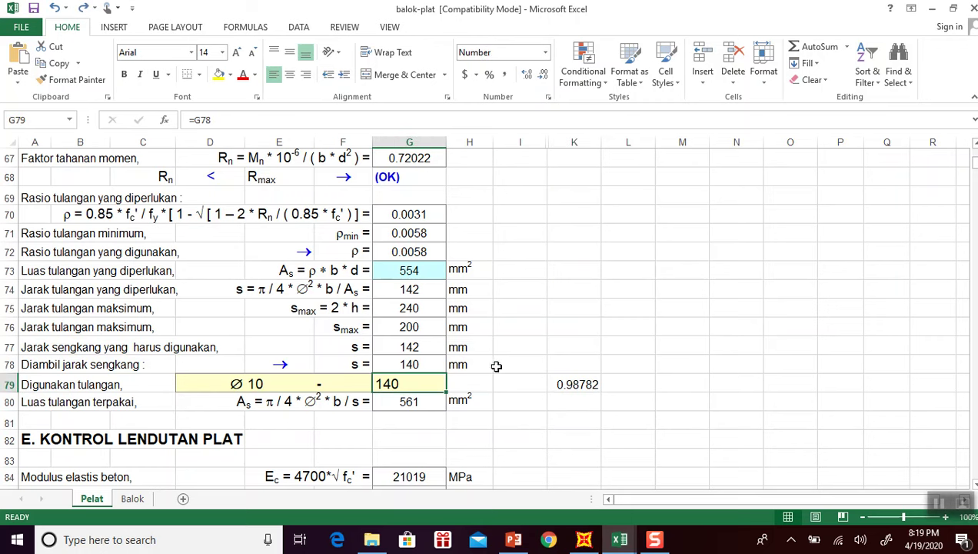
Compare the required and minimum reinforcement ratios in rows 70 and 71 with the formula for the used ratio in G72.
click(9, 214)
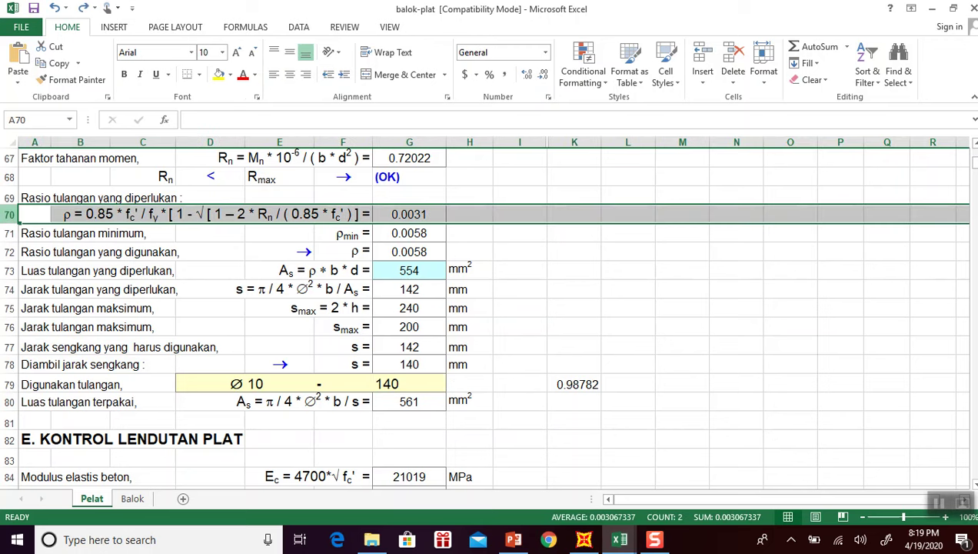
click(9, 233)
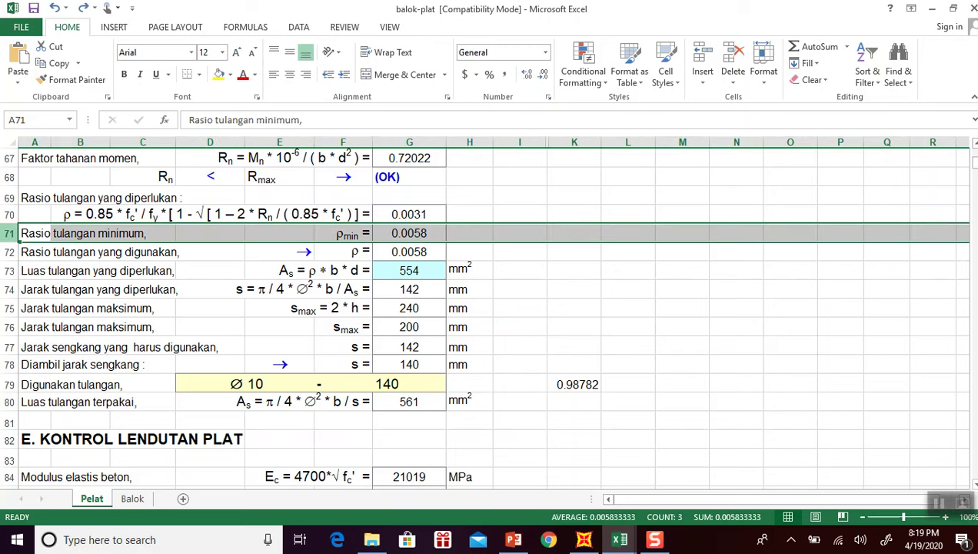
click(530, 235)
click(422, 233)
click(420, 251)
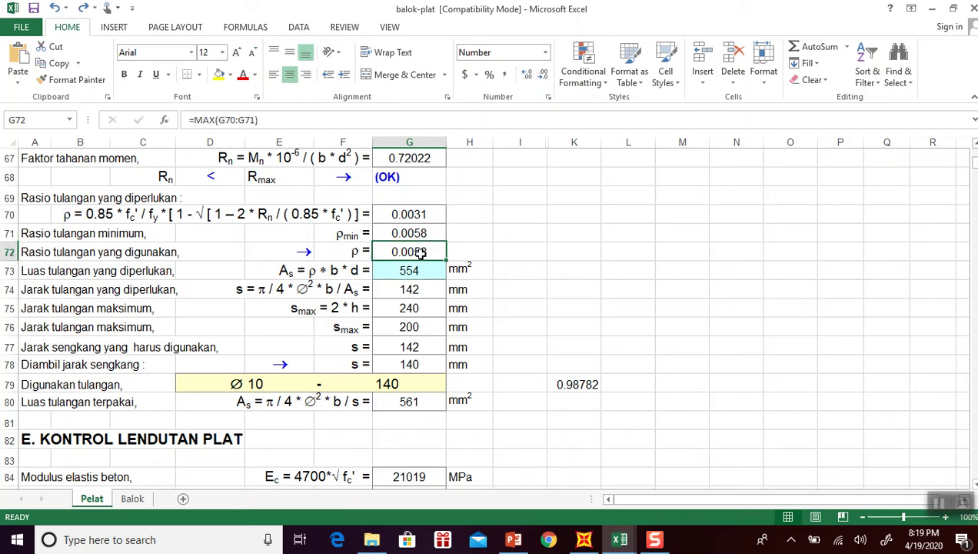
click(415, 213)
click(506, 232)
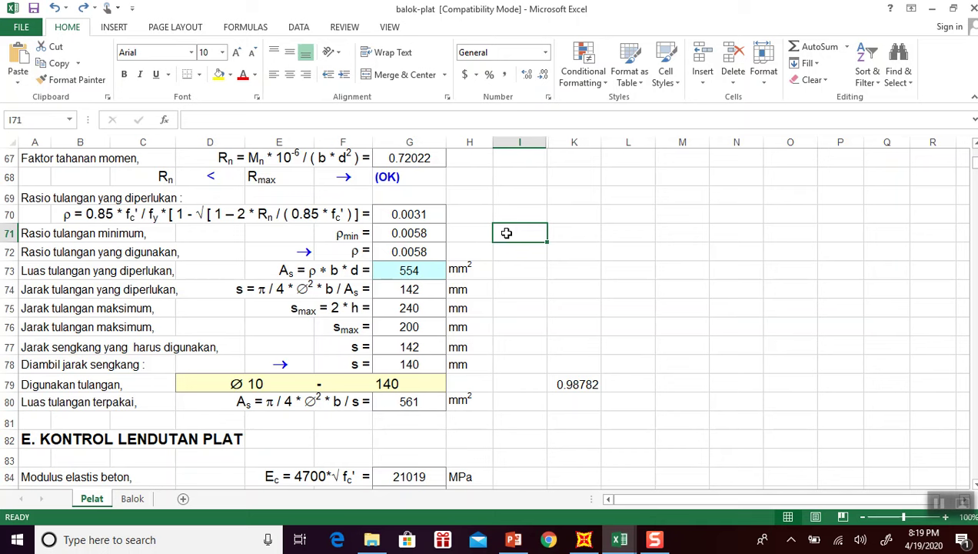
Set the used bar spacing in G79 to 100 and check the steel area ratio in K79.
click(390, 383)
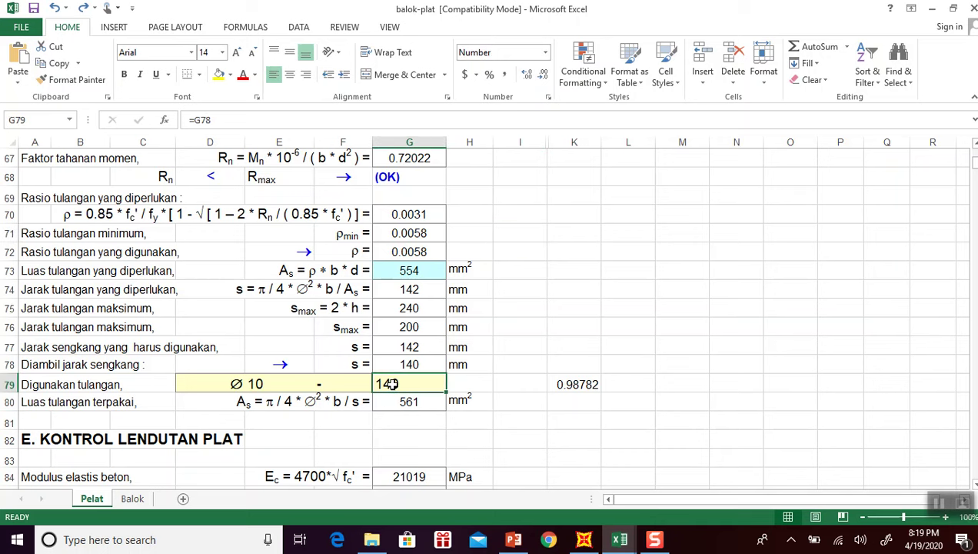
double_click(391, 383)
text(100)
key(Return)
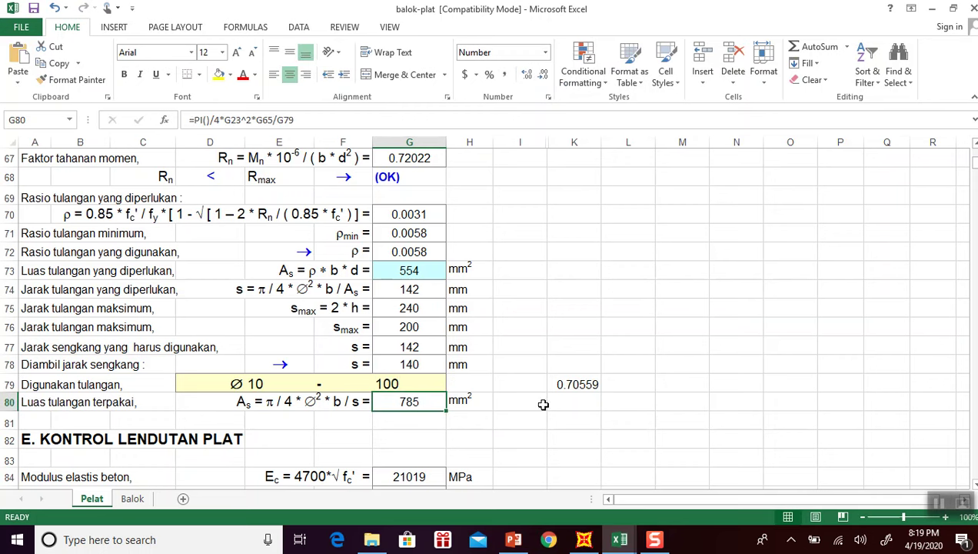
click(565, 383)
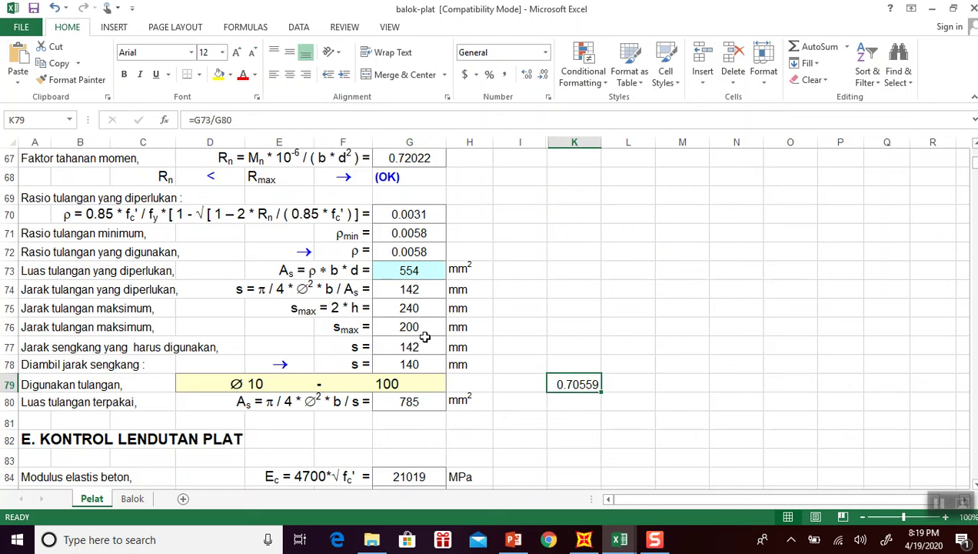
Examine the slab deflection check in section E, including the maximum moment formula in G98 and the total deflection requirement in row 111.
click(11, 402)
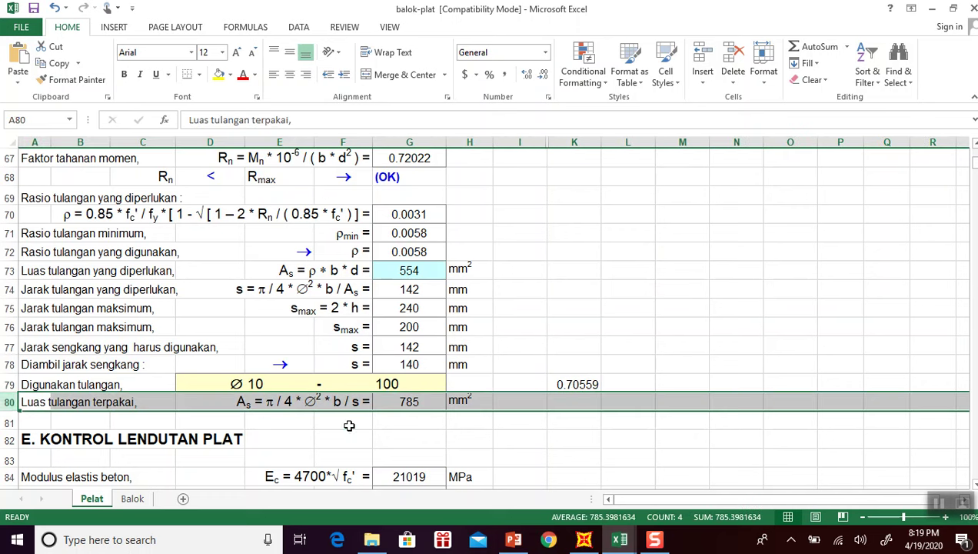
click(345, 423)
scroll(241, 391, down, 2)
scroll(119, 346, down, 5)
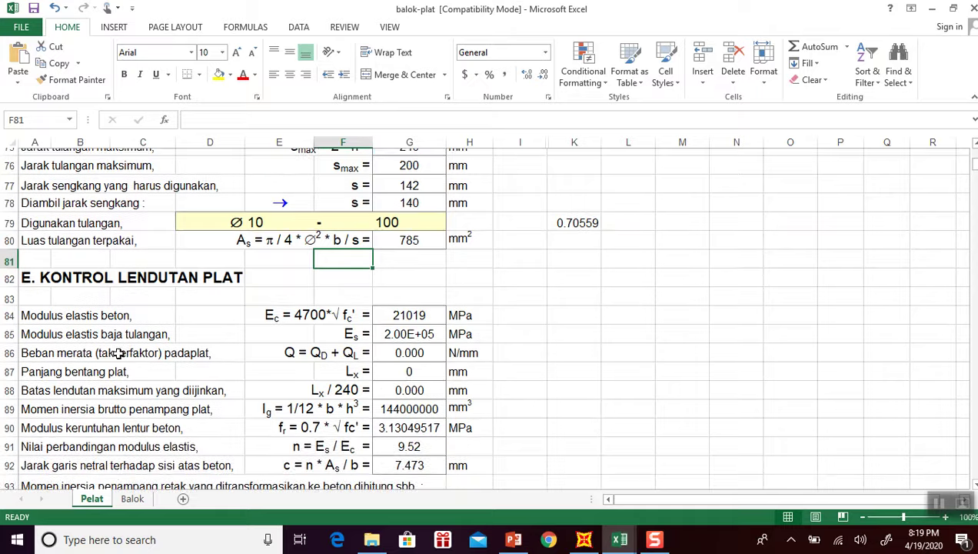
scroll(435, 295, down, 5)
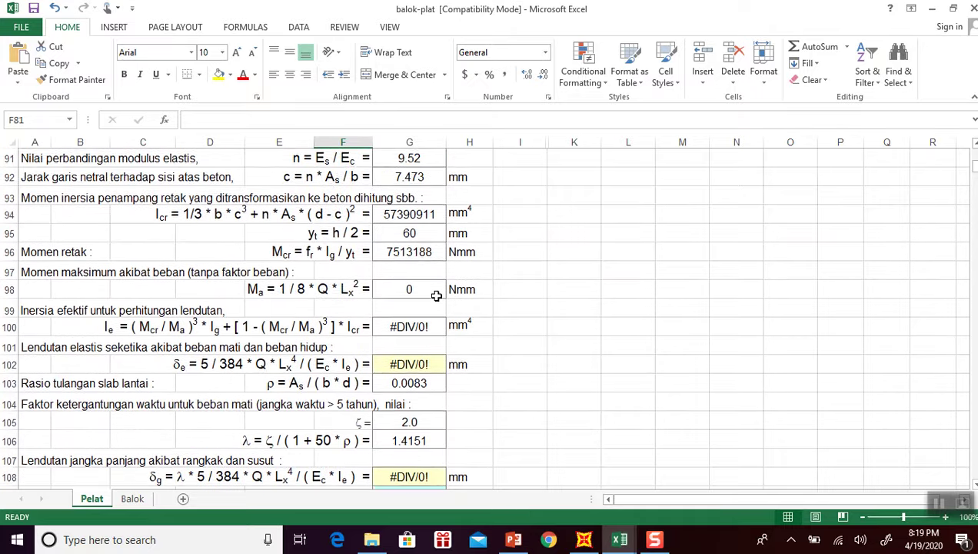
scroll(435, 296, up, 2)
scroll(436, 296, up, 3)
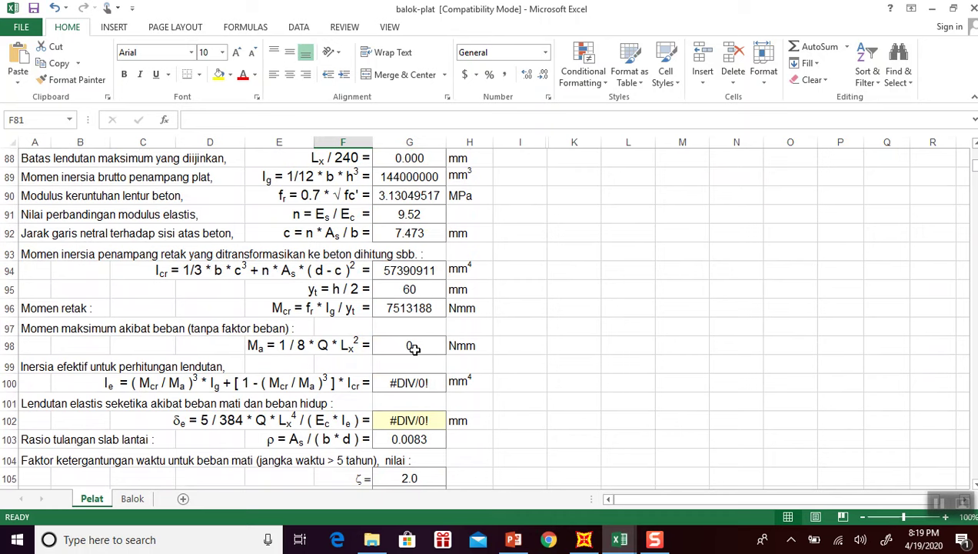
click(413, 348)
scroll(415, 349, up, 18)
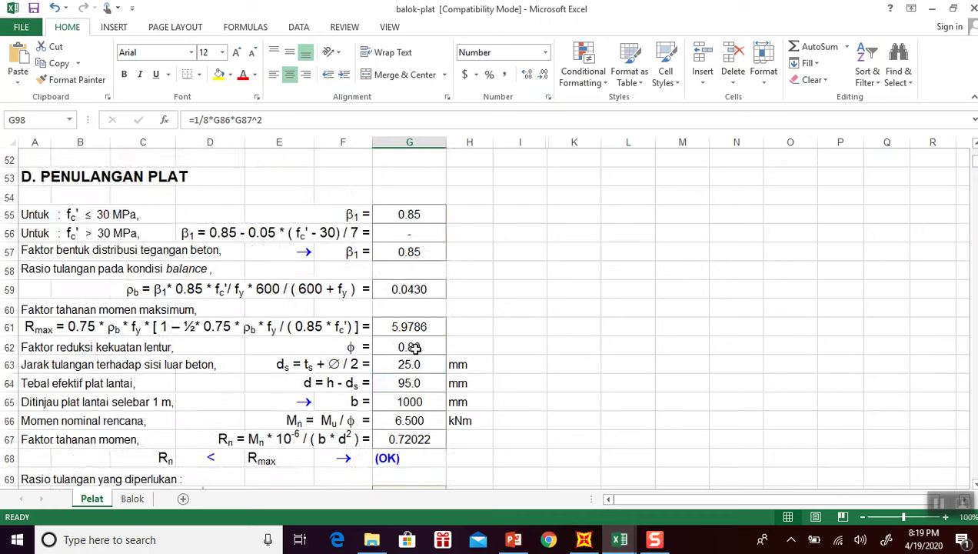
scroll(413, 265, up, 3)
scroll(406, 310, down, 3)
scroll(419, 292, up, 3)
scroll(426, 272, down, 20)
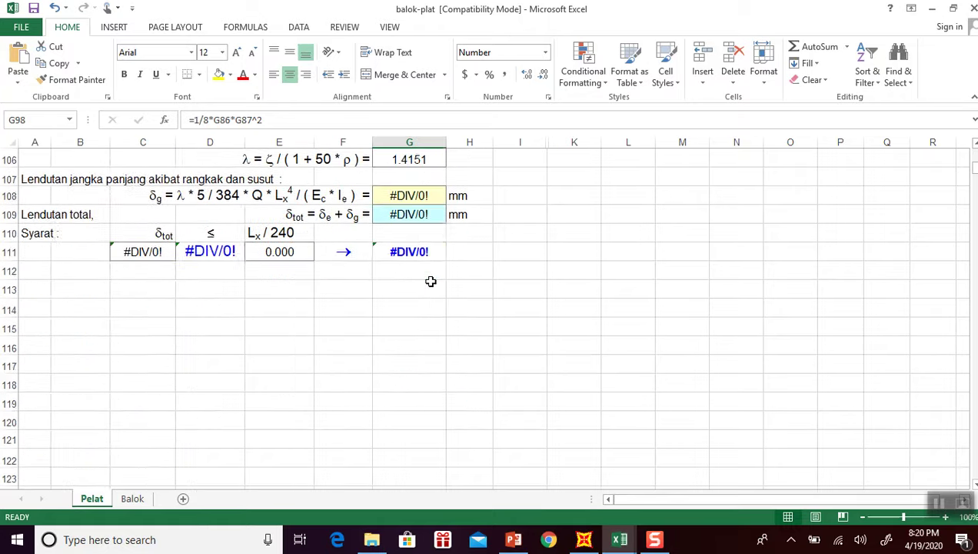
scroll(431, 281, up, 4)
scroll(415, 293, up, 3)
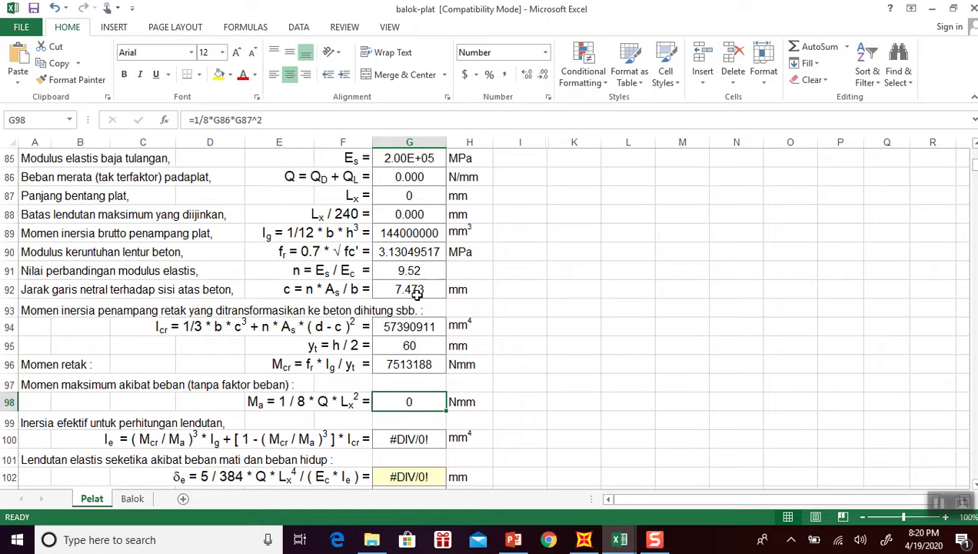
Review the section D slab reinforcement rows up to the provided steel area in row 80.
scroll(415, 292, up, 6)
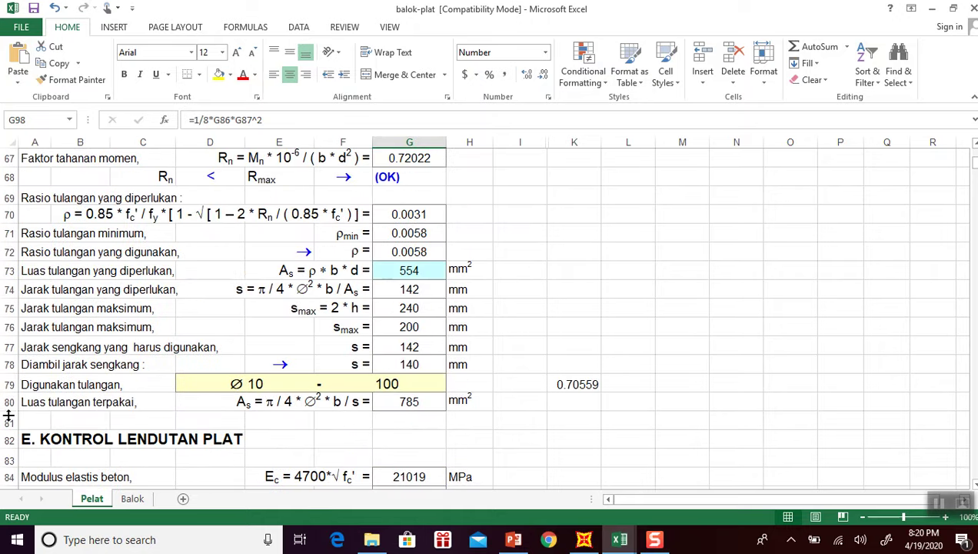
click(9, 402)
scroll(10, 402, up, 3)
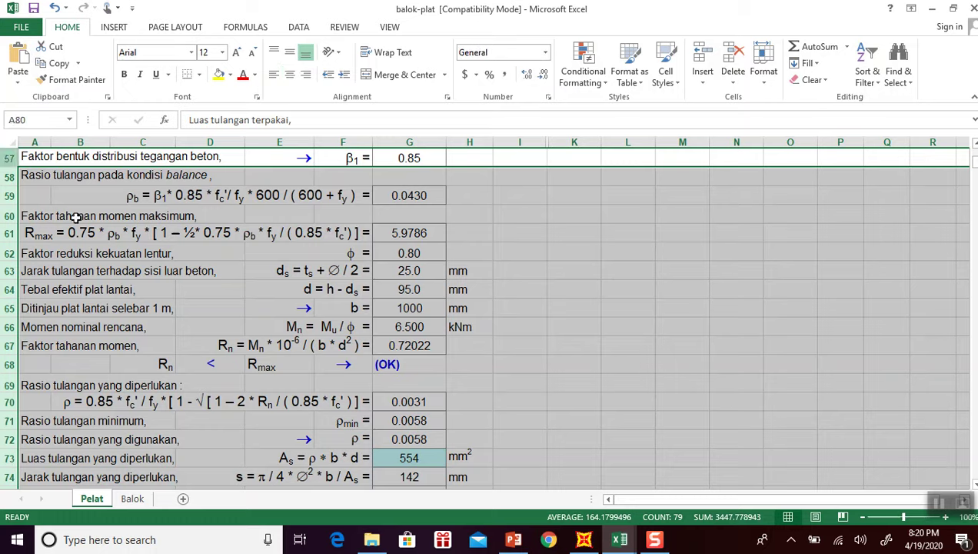
click(676, 336)
scroll(677, 338, down, 4)
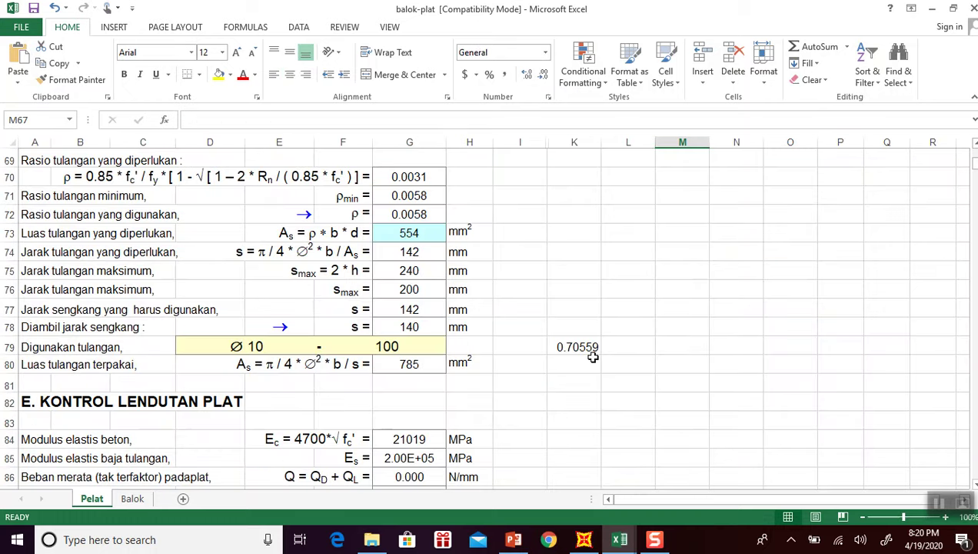
View the beam calculations on the Balok sheet and return to the Pelat sheet.
click(138, 498)
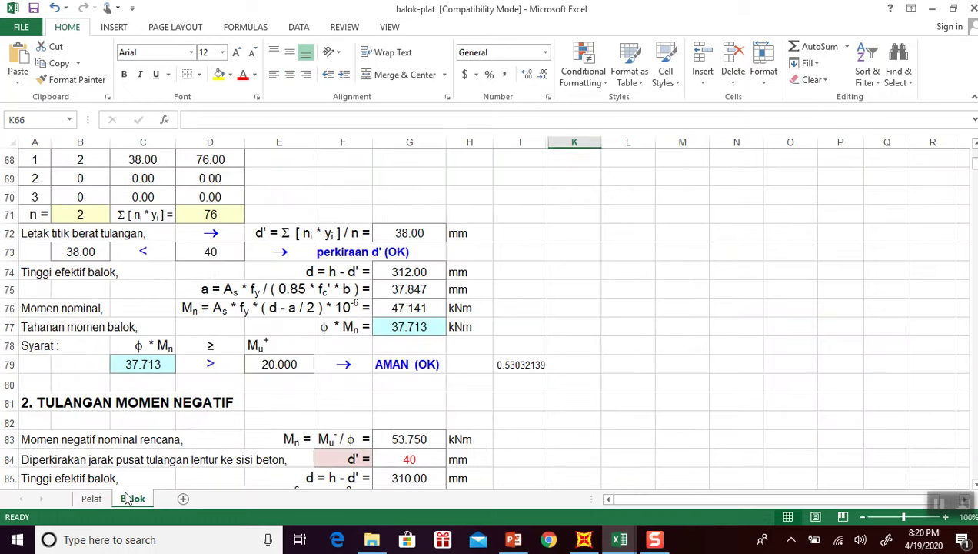
click(92, 498)
click(629, 284)
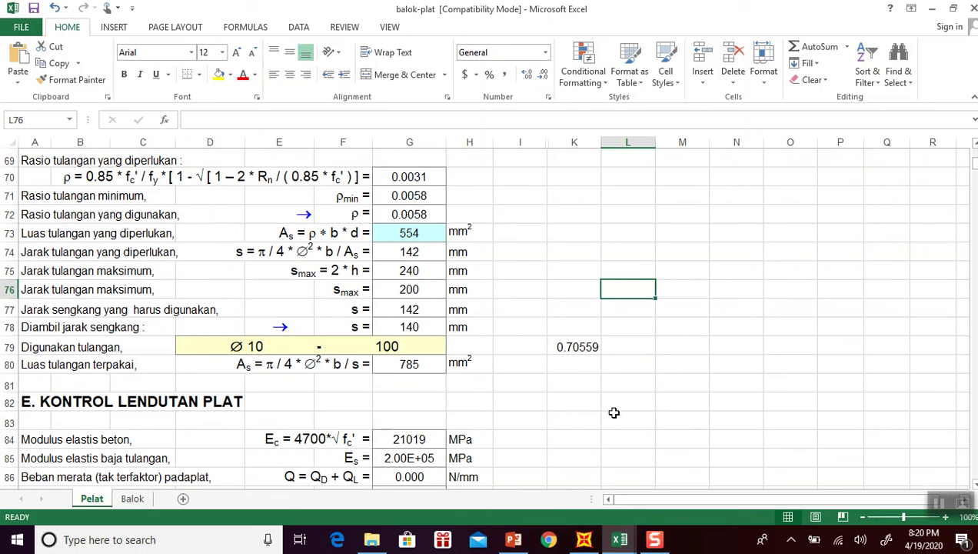
Switch to the "diagram interaksi kolom" workbook and examine the column section sketch, the point table and the interaction chart.
click(612, 543)
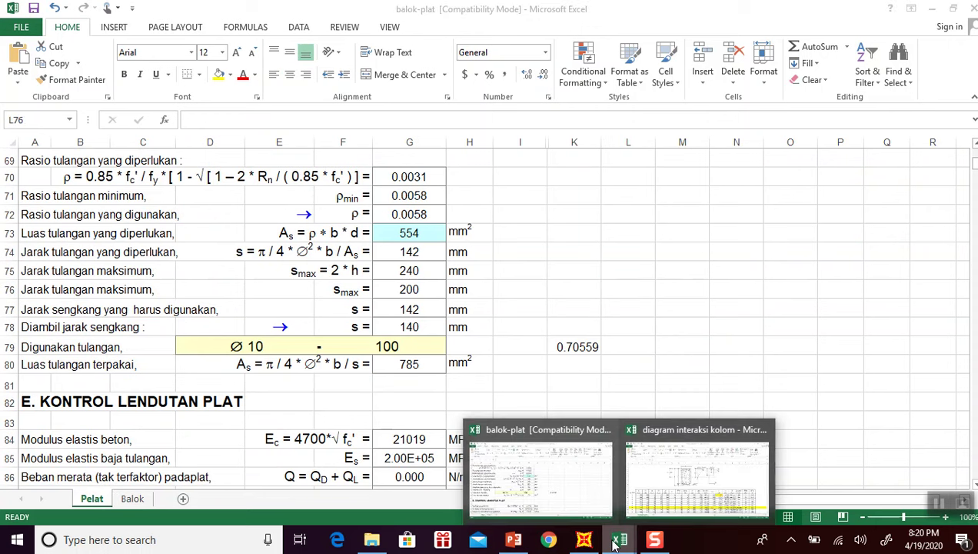
click(670, 474)
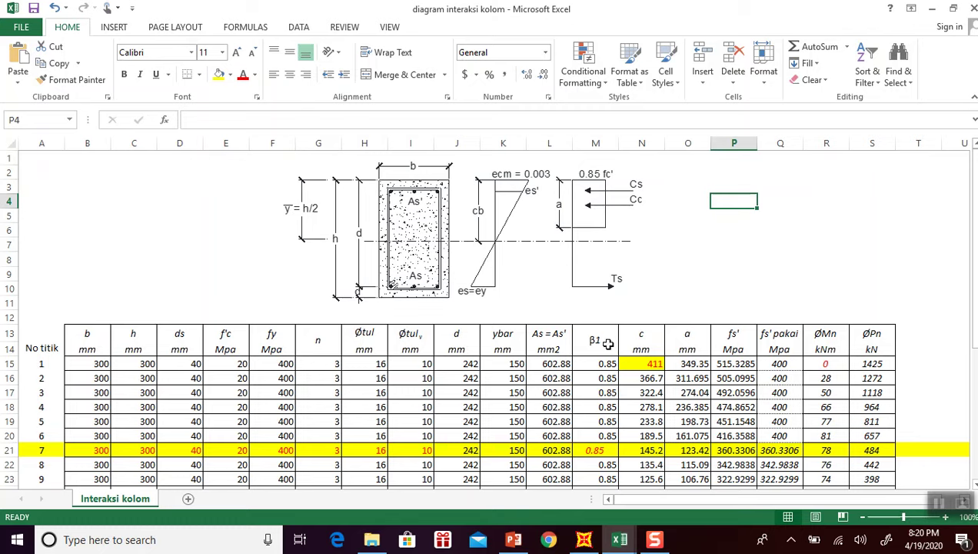
scroll(607, 343, down, 2)
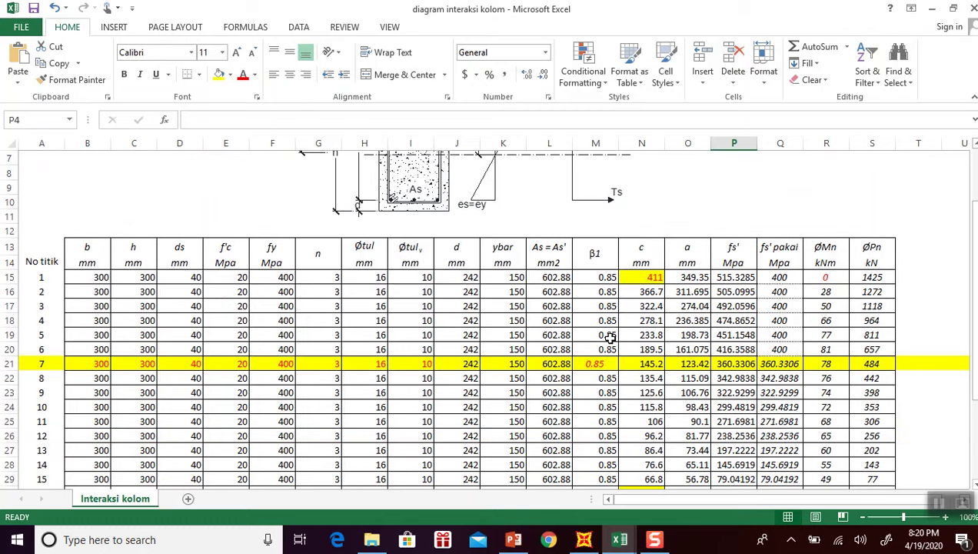
scroll(607, 338, up, 2)
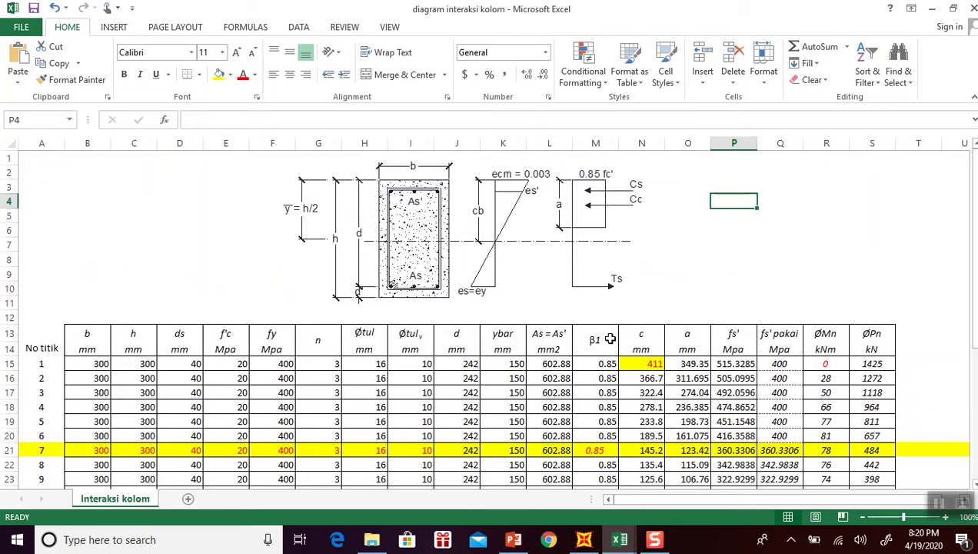
click(809, 258)
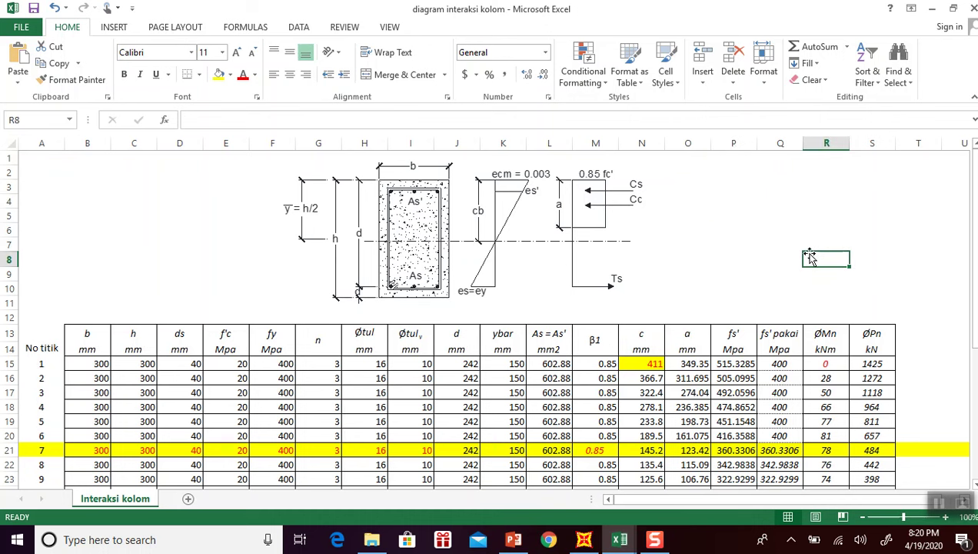
scroll(809, 257, down, 6)
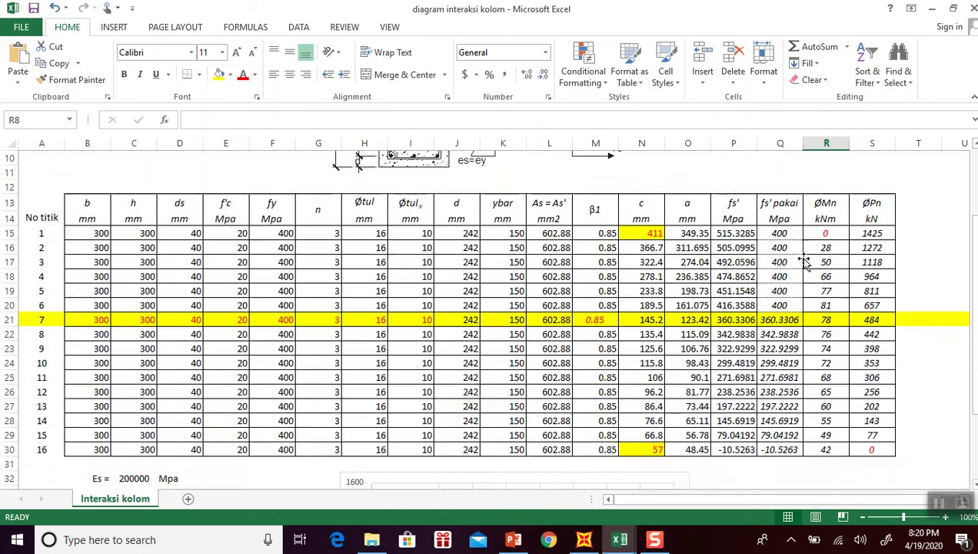
scroll(801, 259, down, 2)
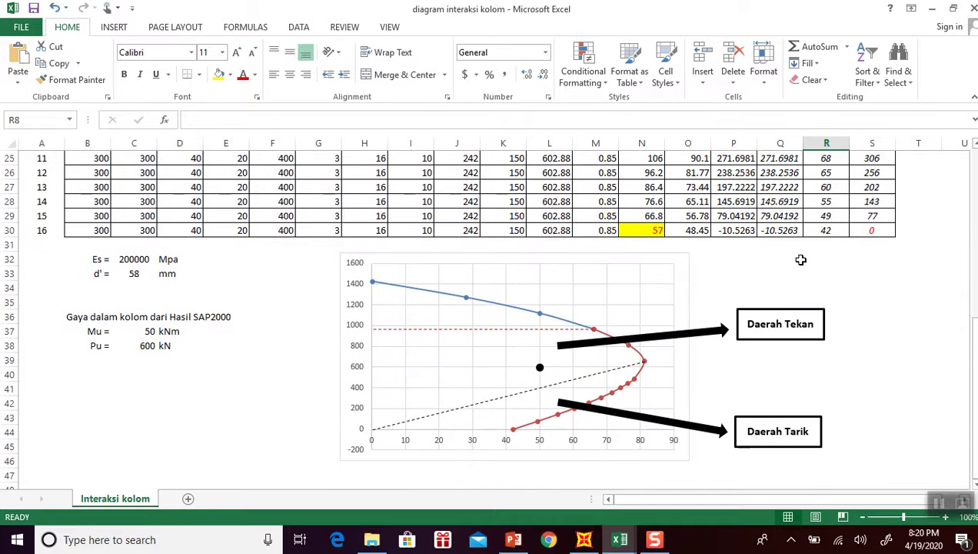
scroll(801, 259, up, 5)
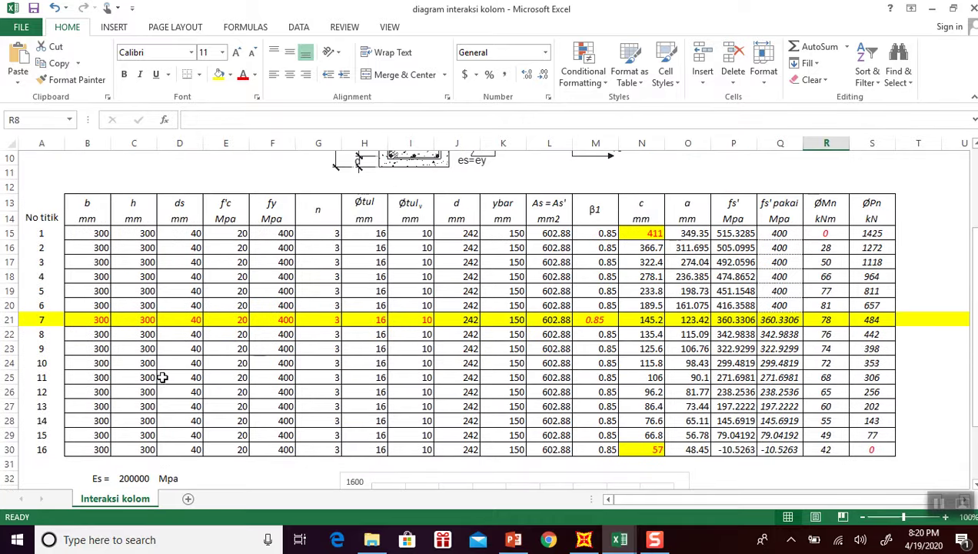
Inspect the column input values in row 21 and the array formulas that repeat them in columns B to G above it.
click(95, 319)
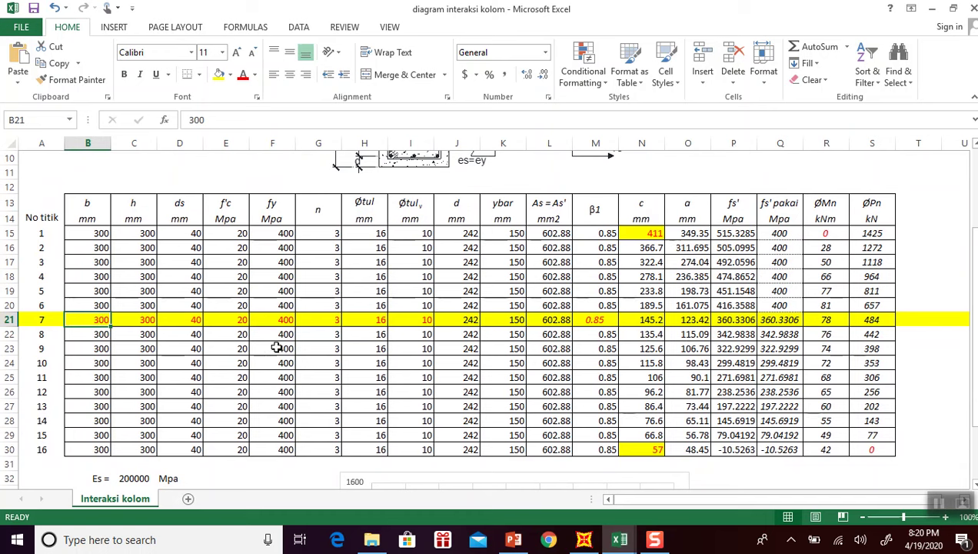
click(10, 319)
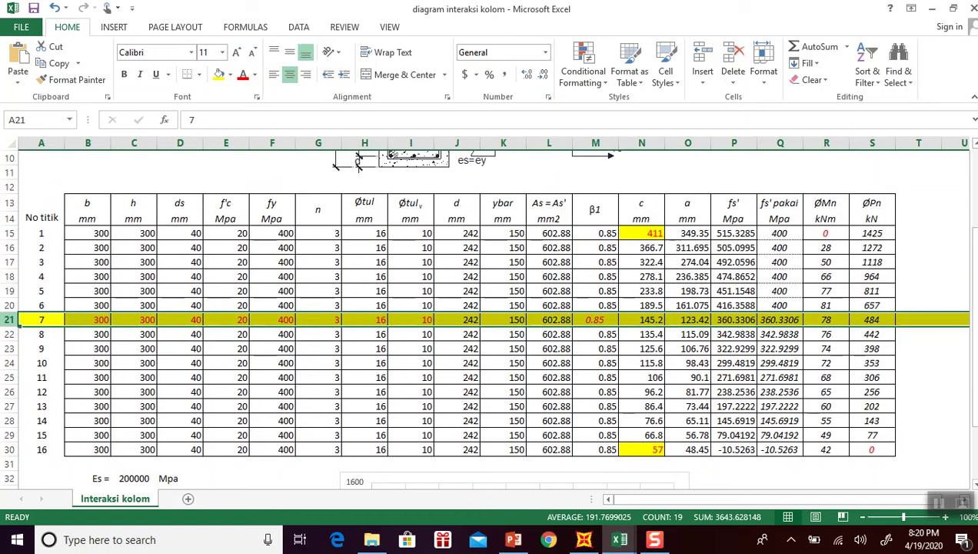
click(100, 293)
click(97, 266)
click(140, 262)
click(148, 289)
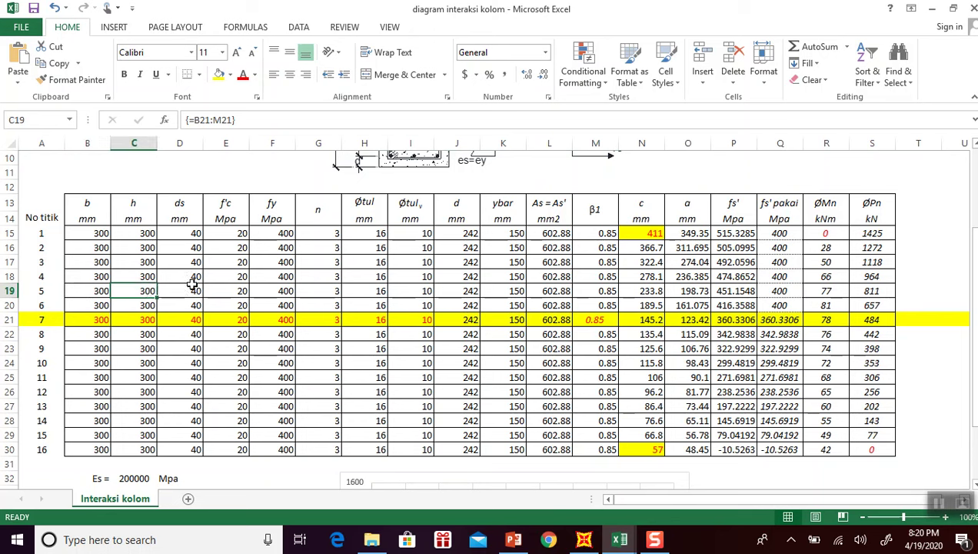
click(190, 285)
click(242, 274)
click(281, 276)
click(323, 279)
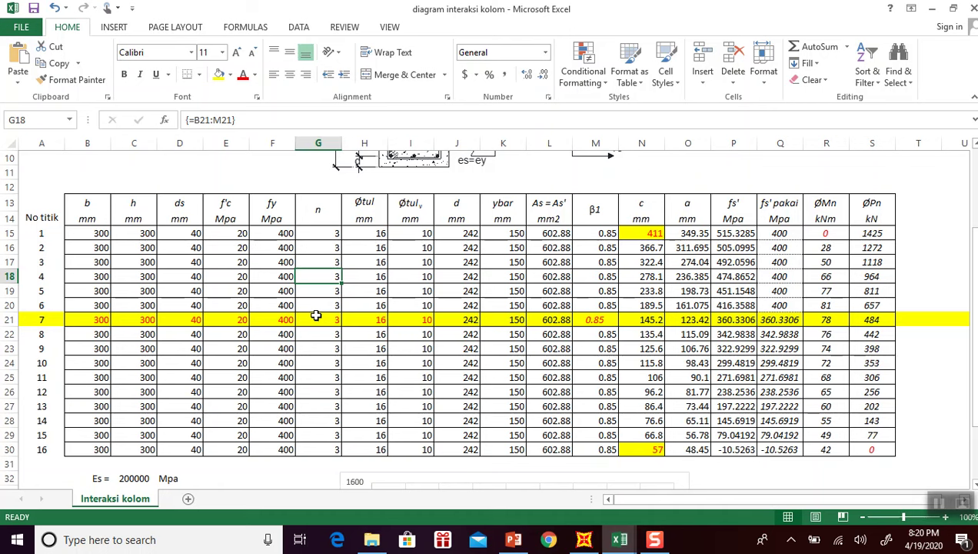
Compare the numbered points 1 to 16 in column A with the points plotted on the interaction chart.
drag(49, 235, 43, 449)
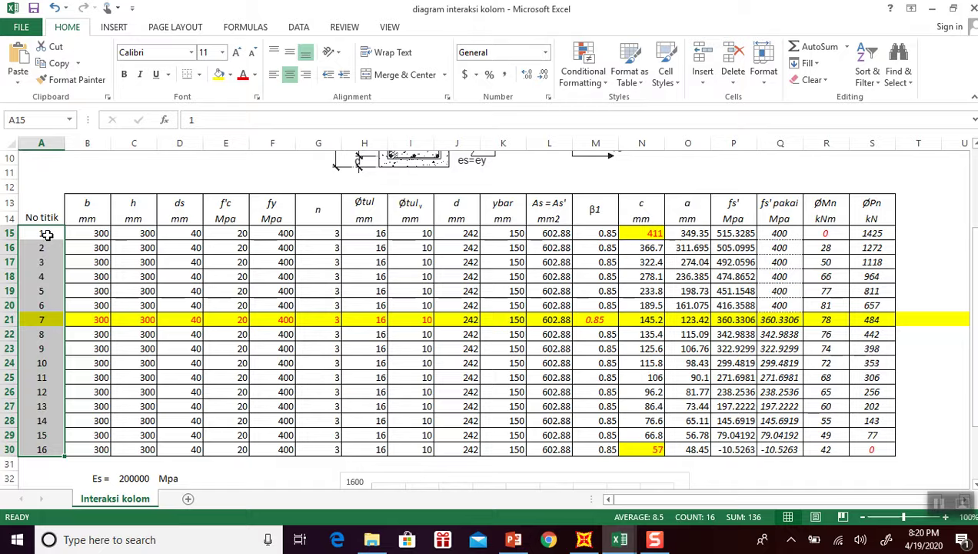
scroll(45, 242, down, 6)
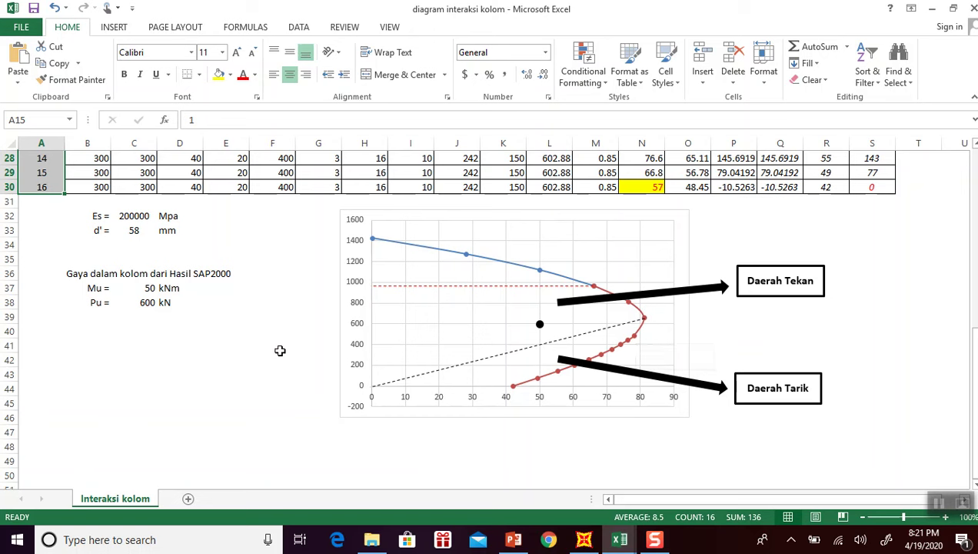
scroll(280, 350, up, 3)
scroll(277, 350, down, 2)
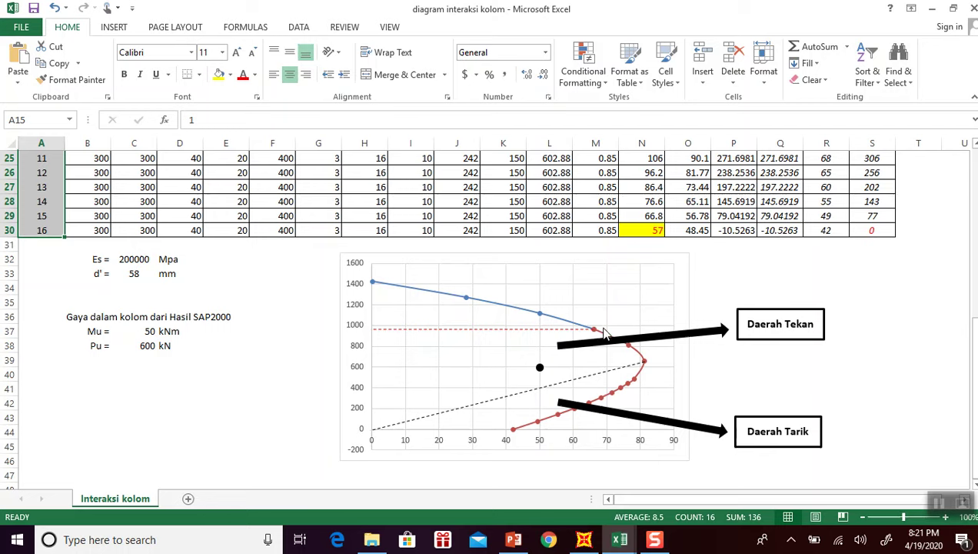
scroll(100, 332, up, 5)
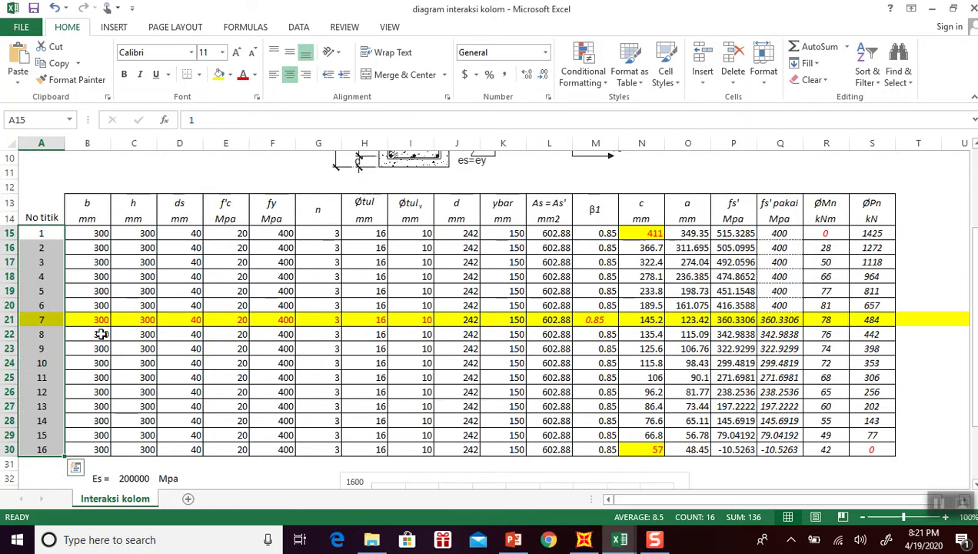
Examine the highlighted point 7 in row 21 against the chart's regions, and the effective depth d in J15:J20.
click(43, 336)
click(10, 319)
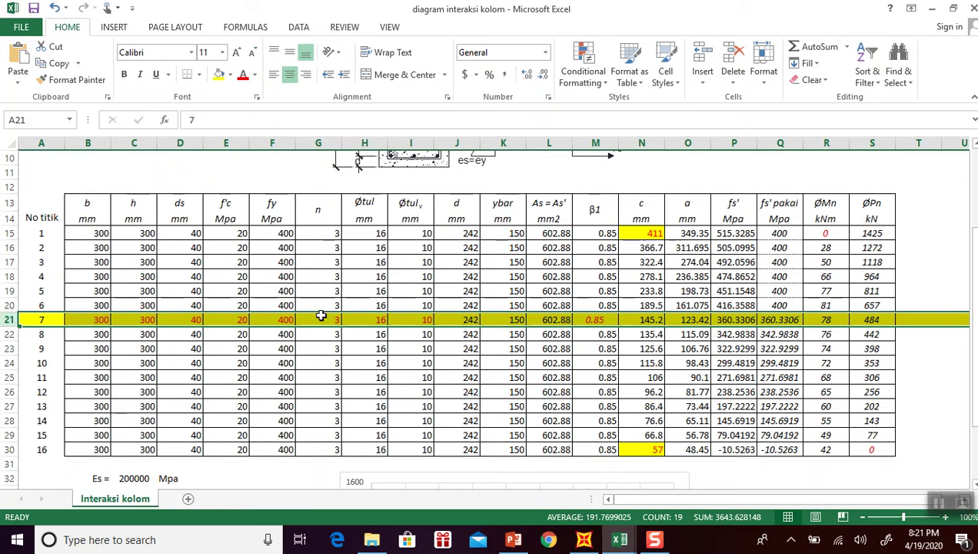
scroll(461, 315, down, 5)
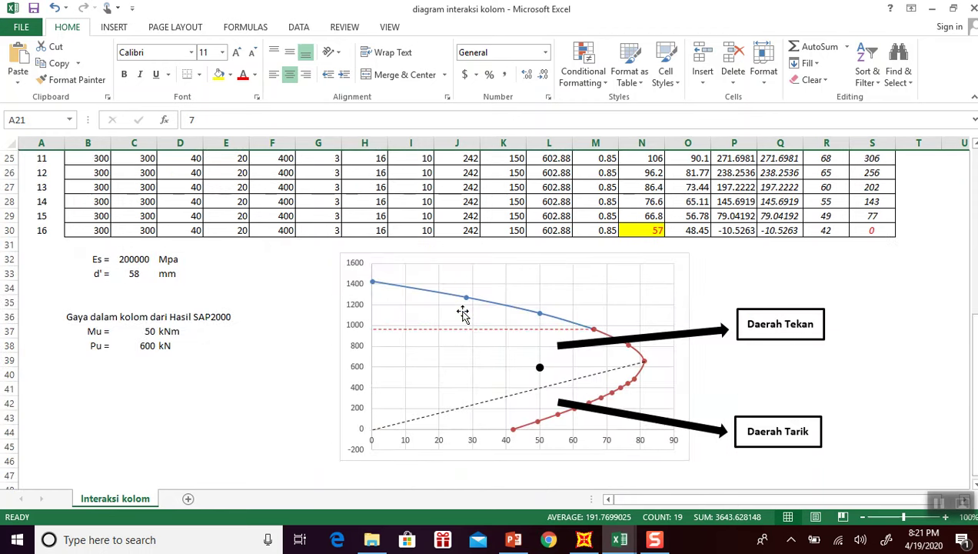
click(746, 386)
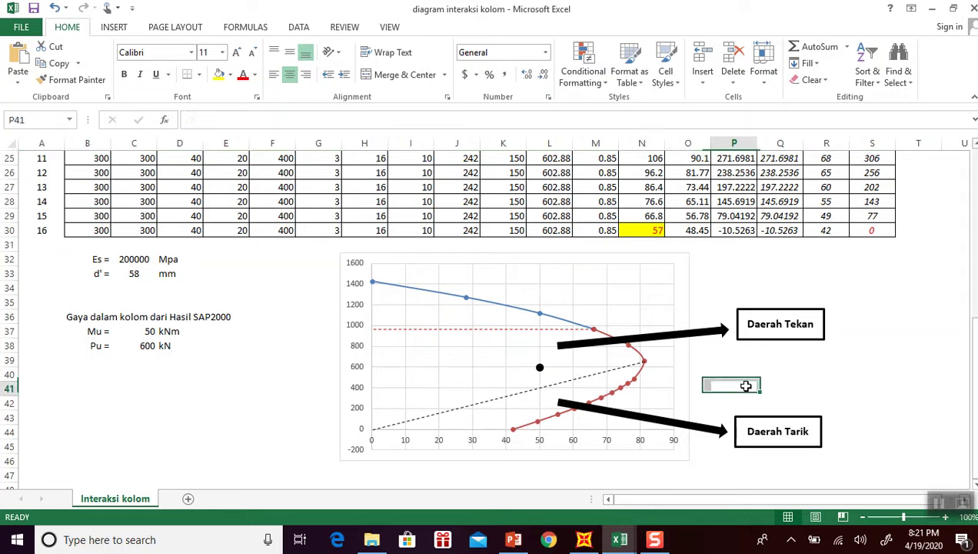
scroll(747, 386, up, 4)
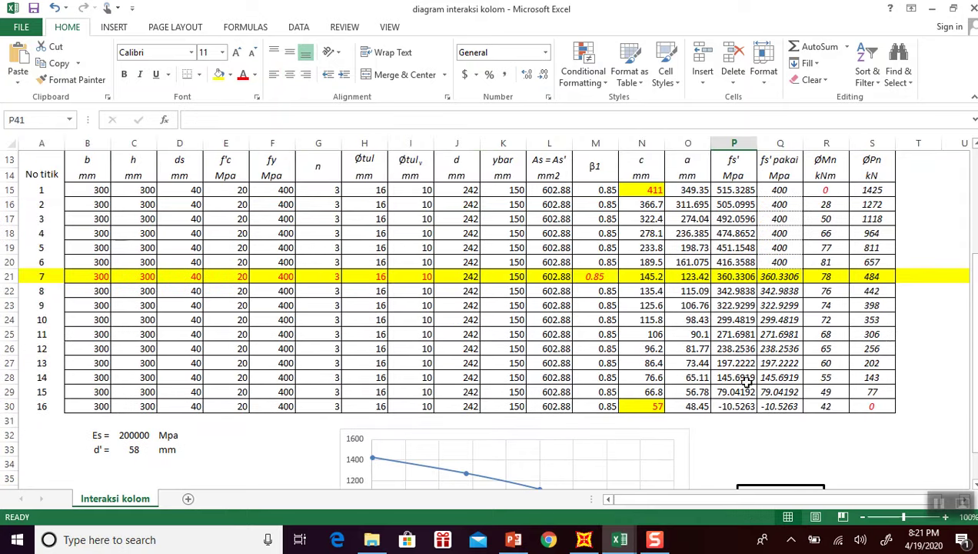
drag(464, 190, 465, 260)
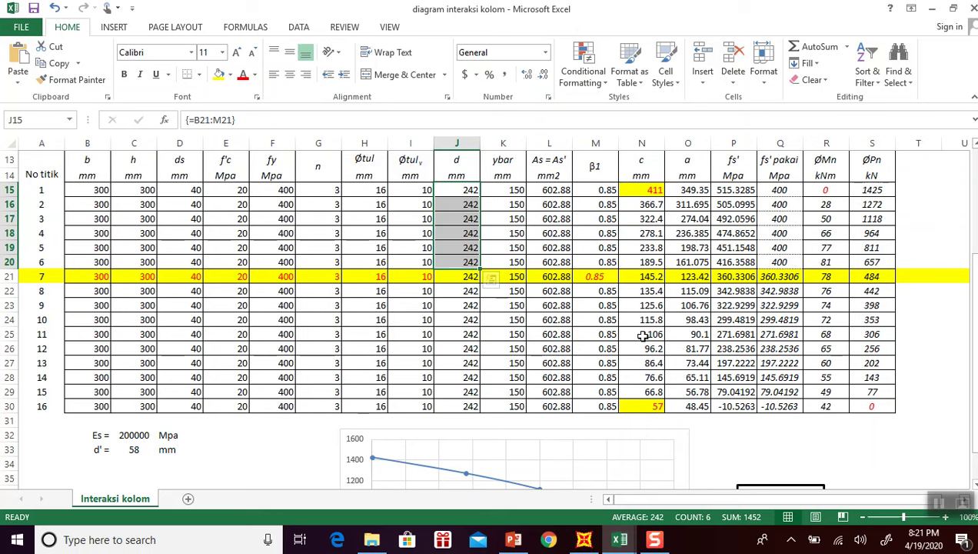
click(515, 540)
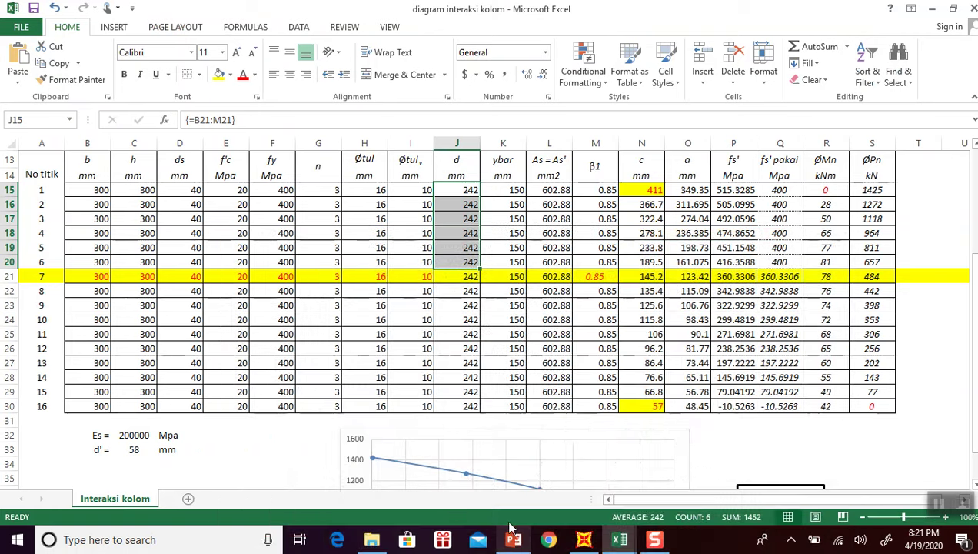
Review the row 21 inputs b, h, ds, f'c, fy and n, and view the interaction chart and the column section sketch.
click(101, 276)
click(137, 276)
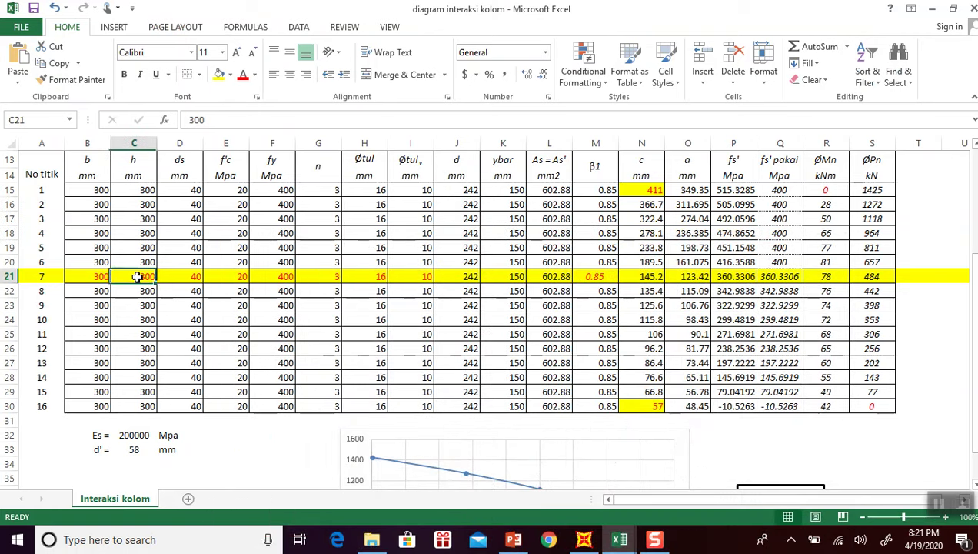
click(195, 281)
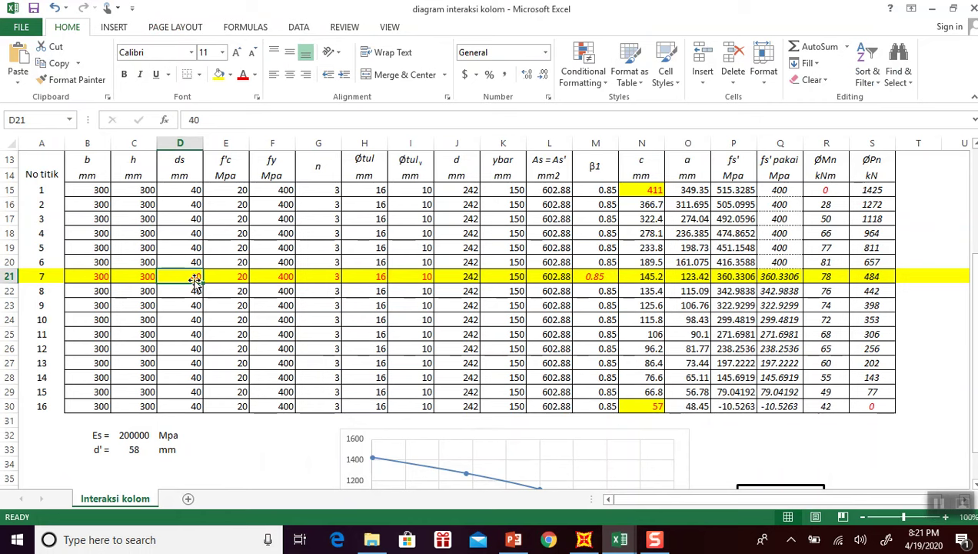
click(238, 276)
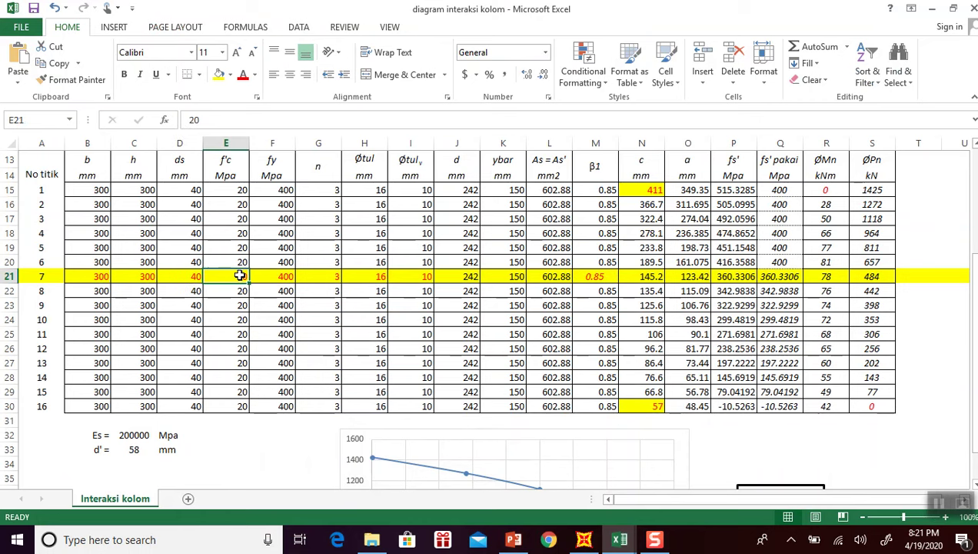
click(283, 277)
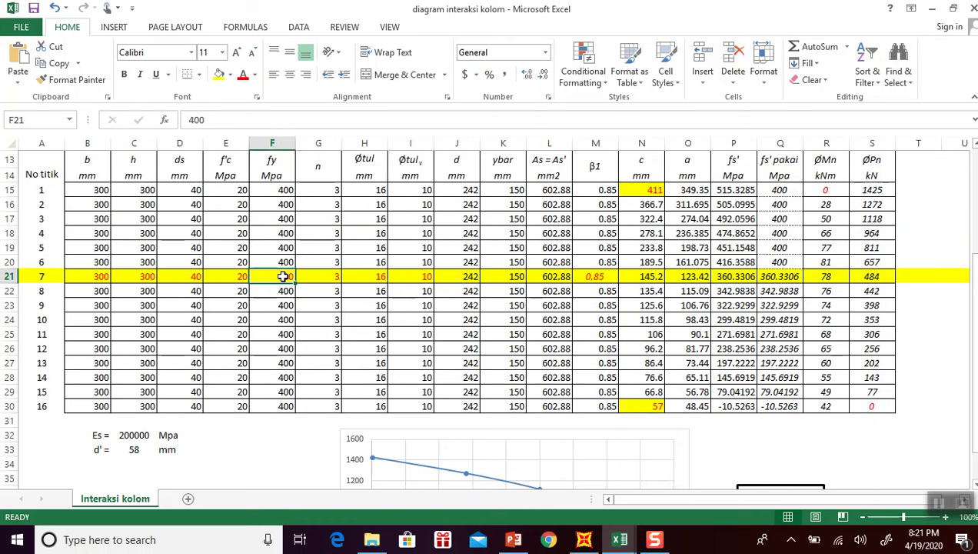
click(328, 275)
scroll(331, 274, down, 1)
scroll(330, 274, down, 4)
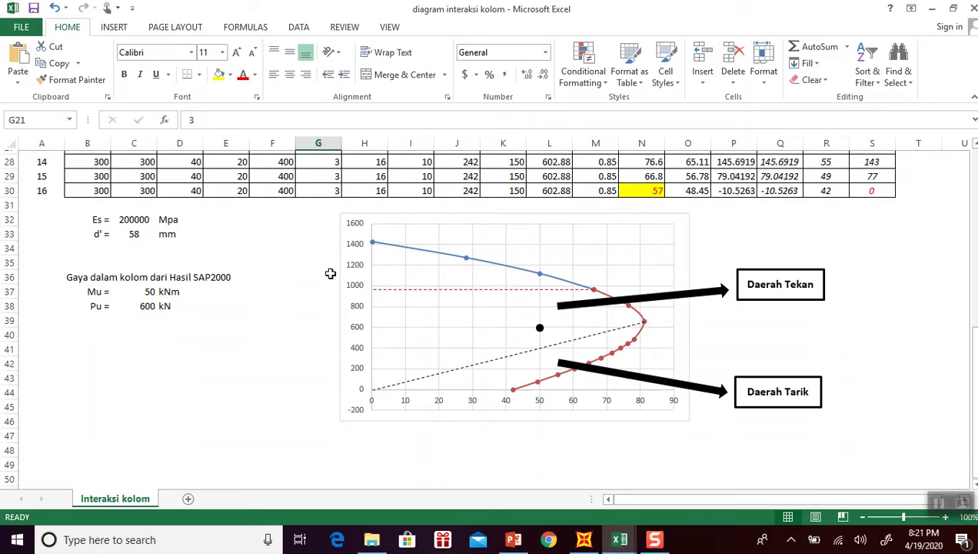
scroll(331, 275, up, 3)
scroll(331, 275, up, 6)
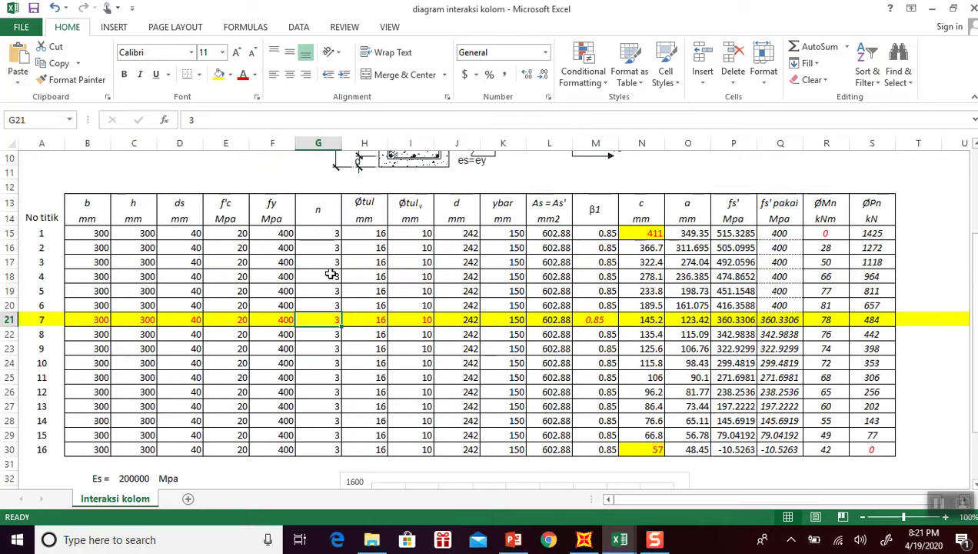
scroll(331, 274, down, 1)
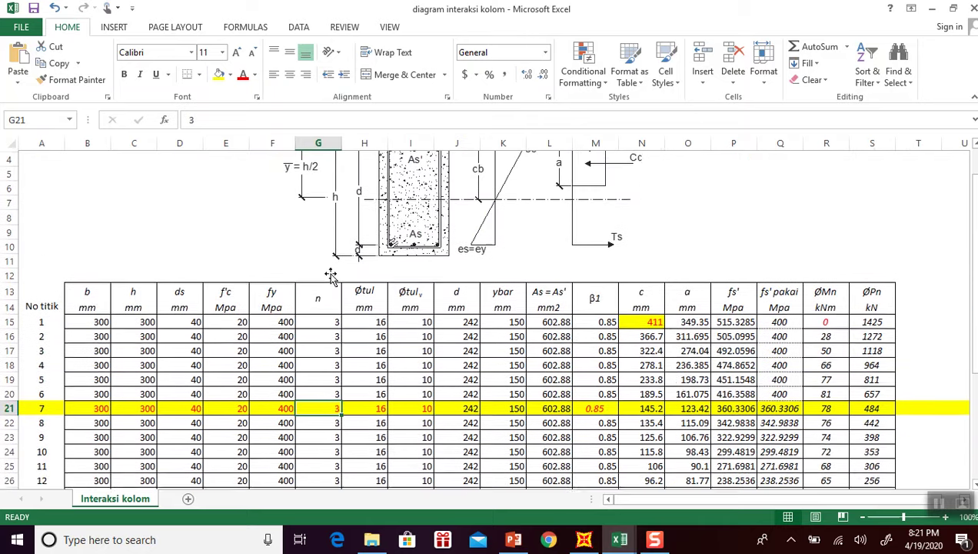
scroll(331, 281, up, 1)
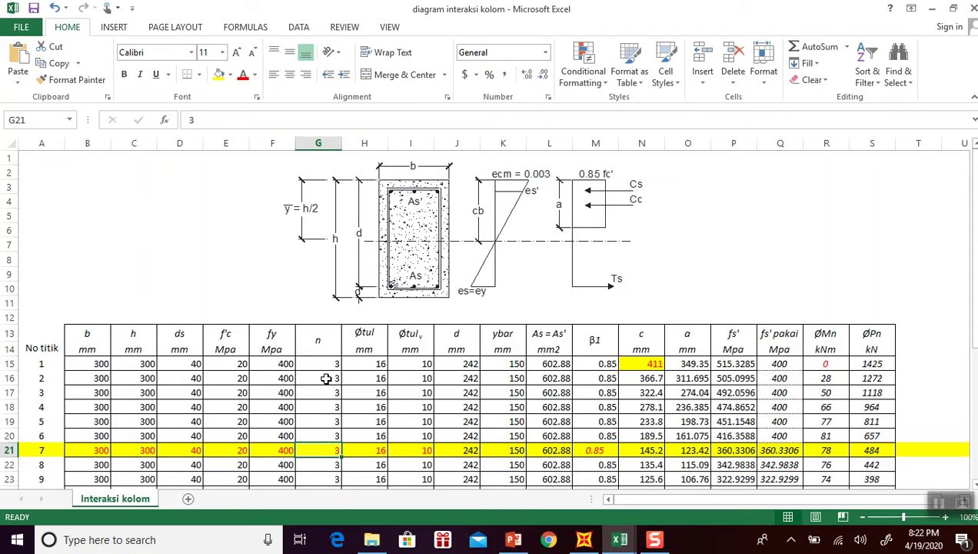
Try bar counts of 6 and 2 in cell G21, undoing each change.
text(6)
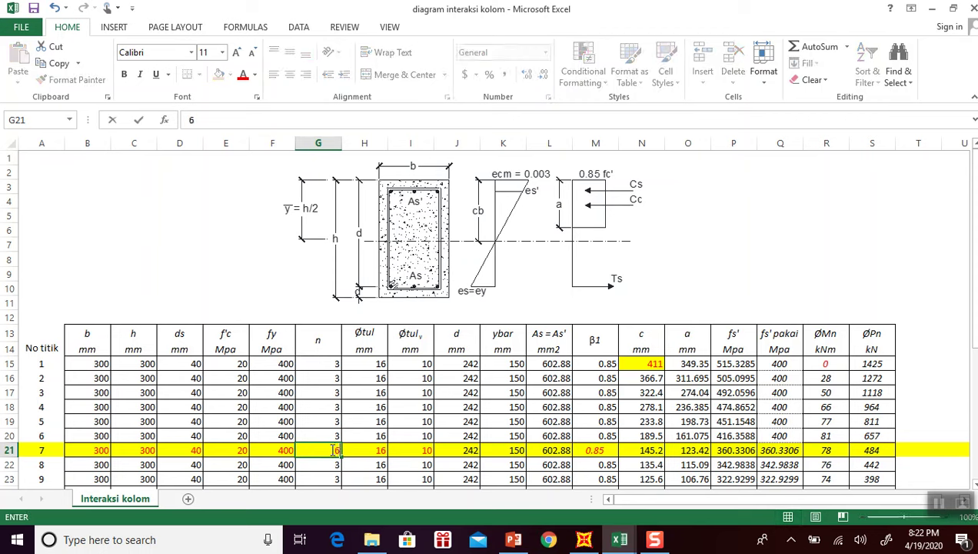
key(Return)
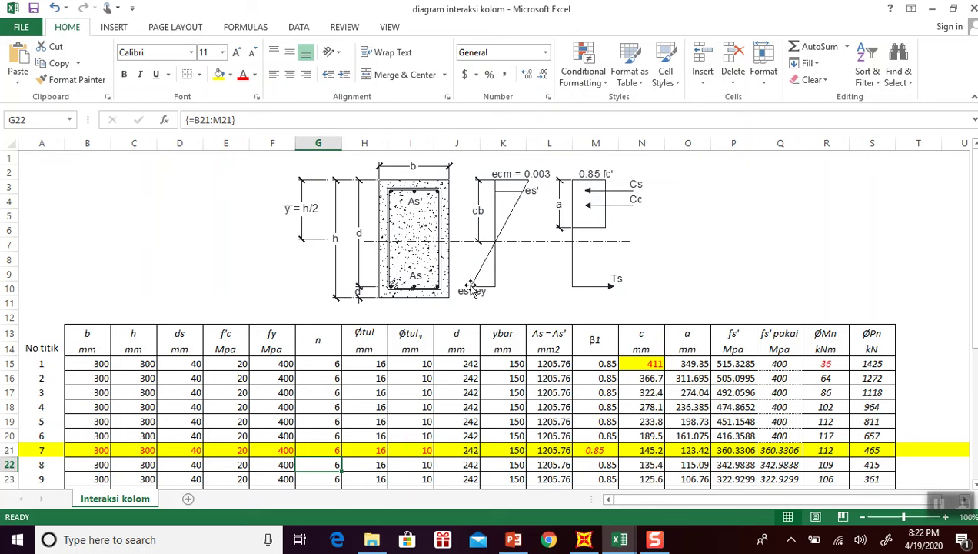
key(ctrl+z)
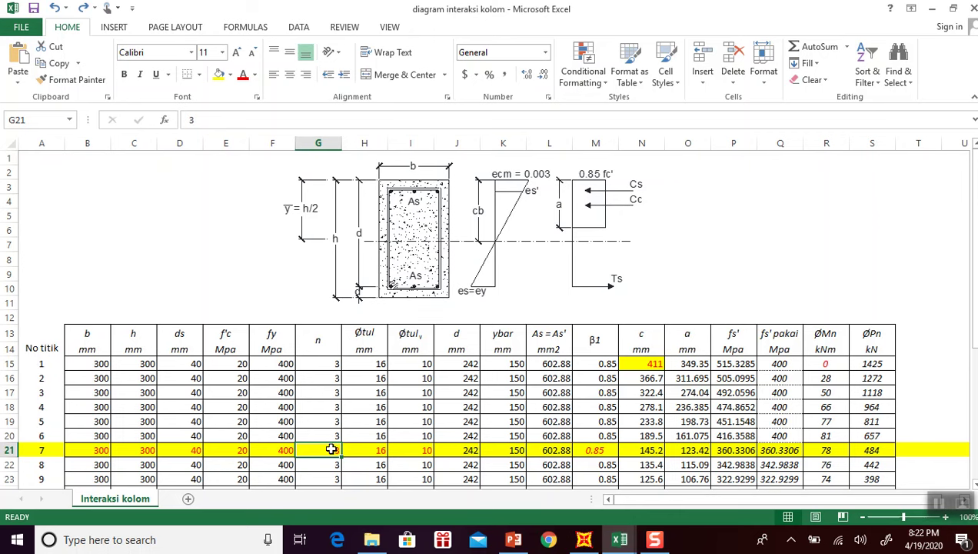
text(2)
key(Return)
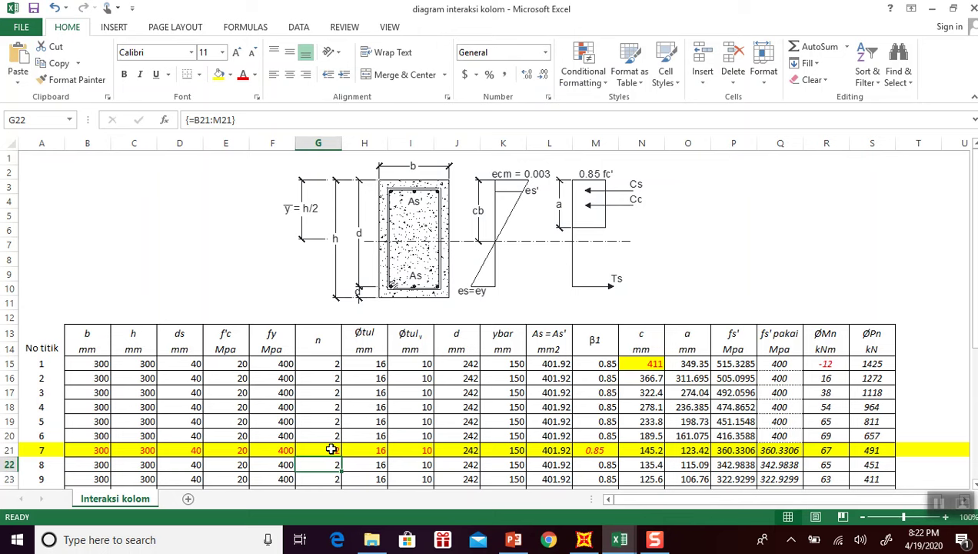
key(ctrl+z)
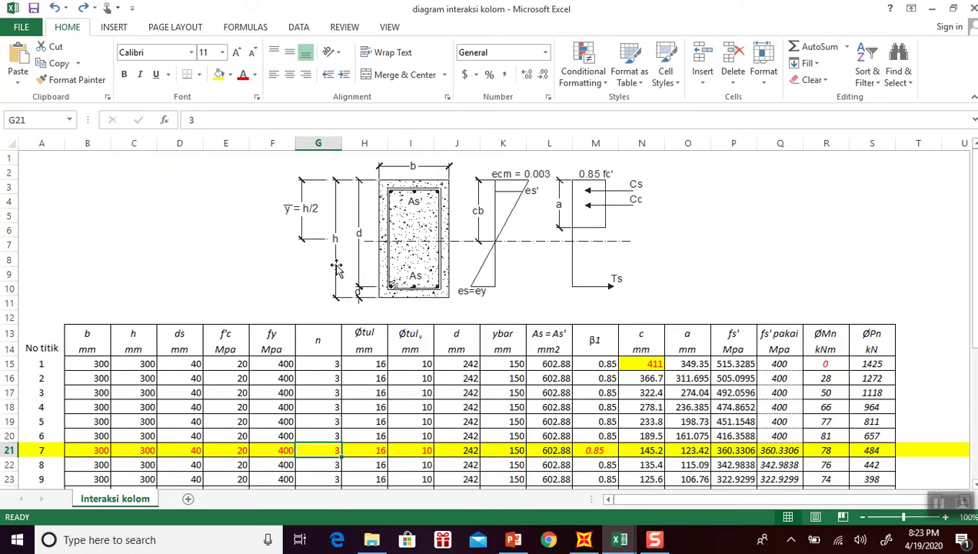
Inspect the bar diameters in row 21 and the formulas for d, ybar, As, β1 and c.
scroll(347, 376, down, 2)
scroll(368, 362, up, 2)
click(362, 450)
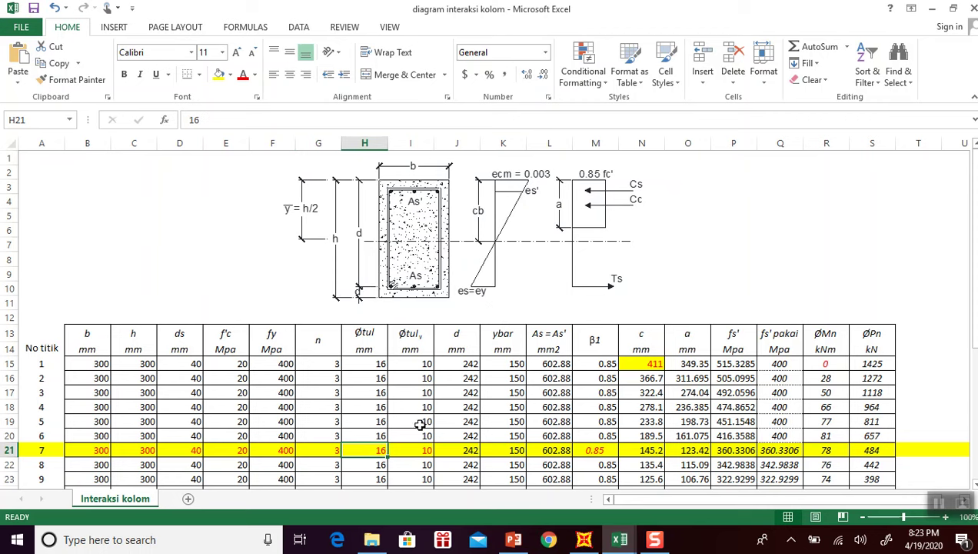
click(423, 449)
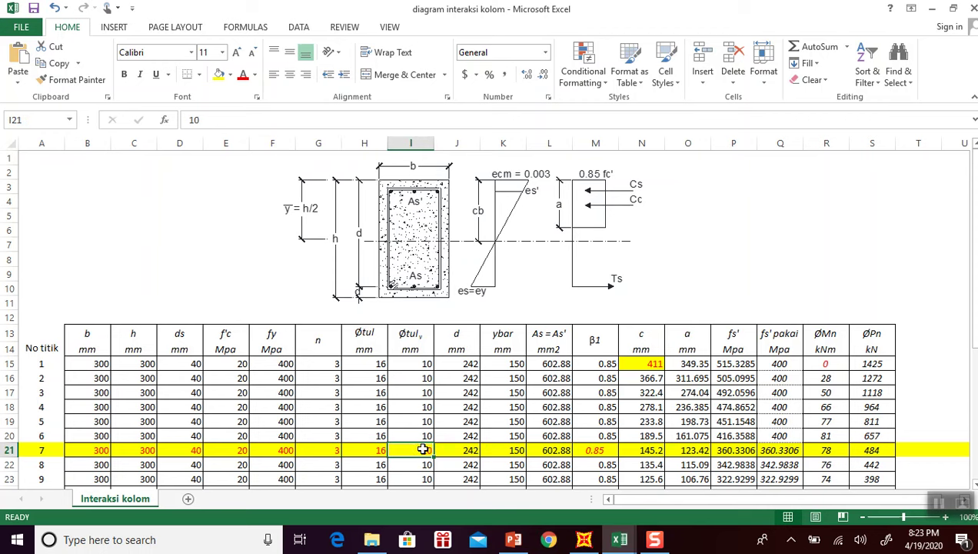
click(469, 451)
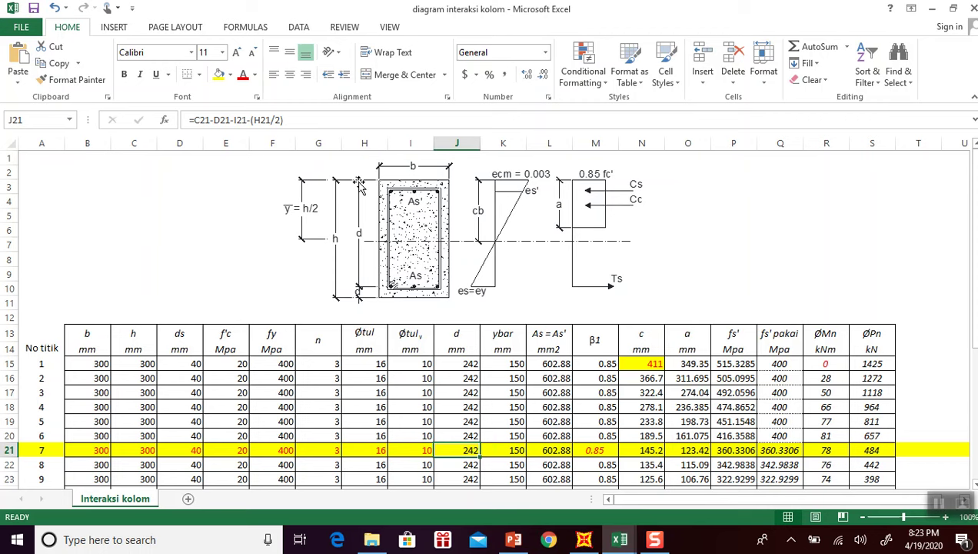
key(Right)
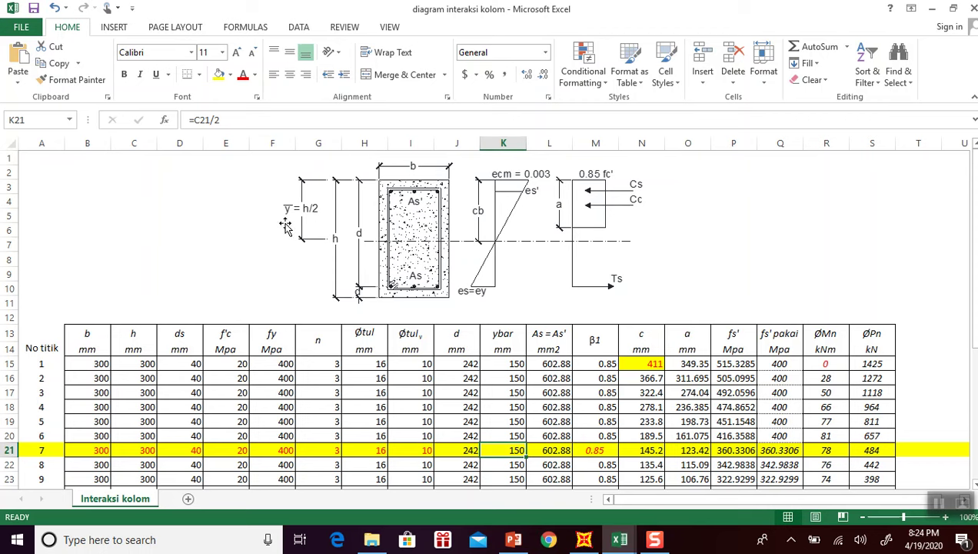
click(561, 451)
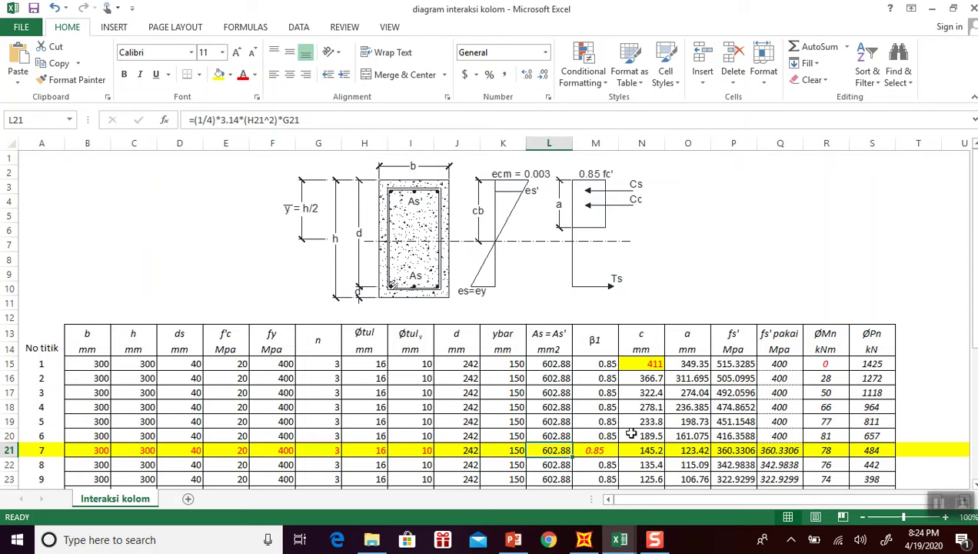
click(599, 449)
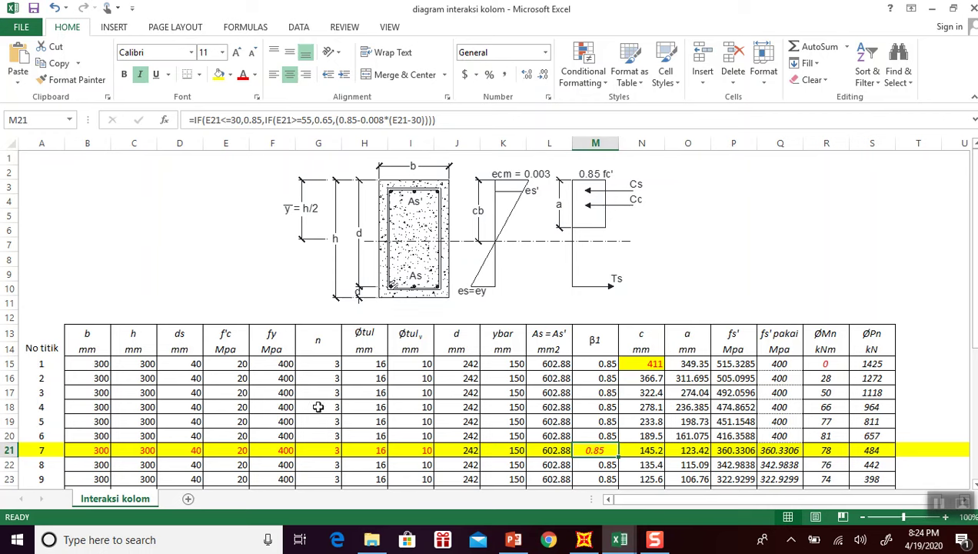
key(Right)
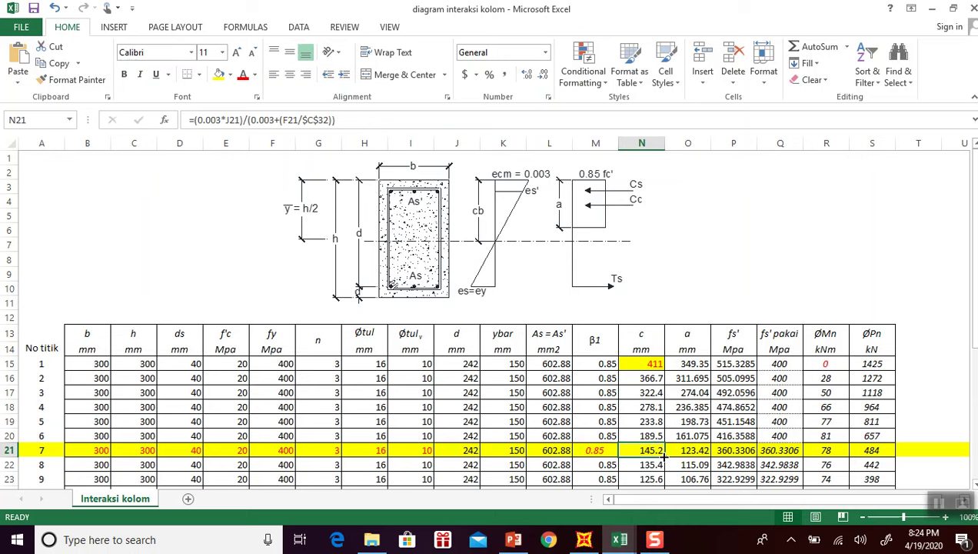
Inspect the row 21 formulas for a, fs', fs' pakai, ØMn and ØPn.
key(Right)
key(Right)
key(Right)
key(Right)
key(Right)
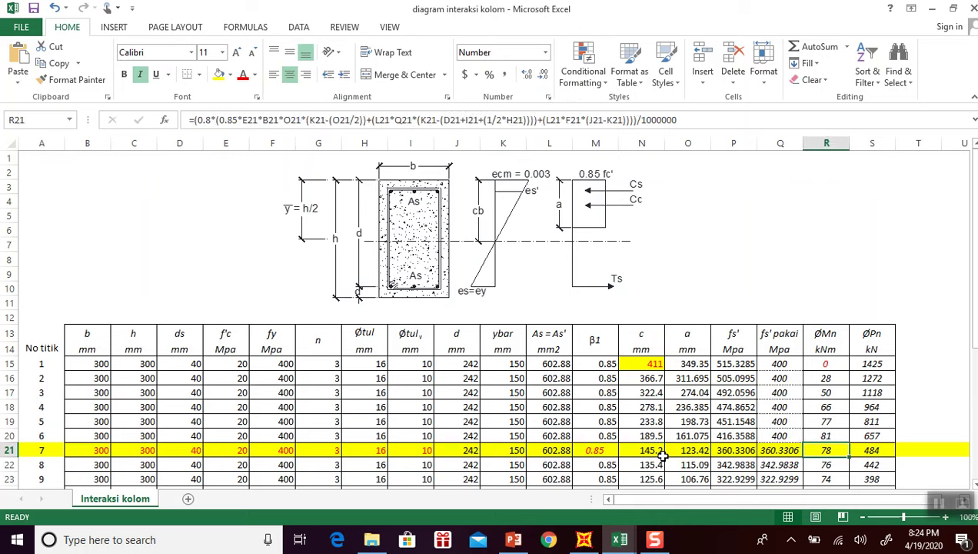
key(Left)
key(Right)
key(Left)
key(Right)
key(Left)
key(Right)
key(Left)
key(Right)
key(Left)
key(Right)
key(Left)
key(Right)
drag(828, 452, 863, 452)
Locate point 7 on the interaction chart, check the red curve's source data, and return to the point table.
scroll(862, 452, down, 9)
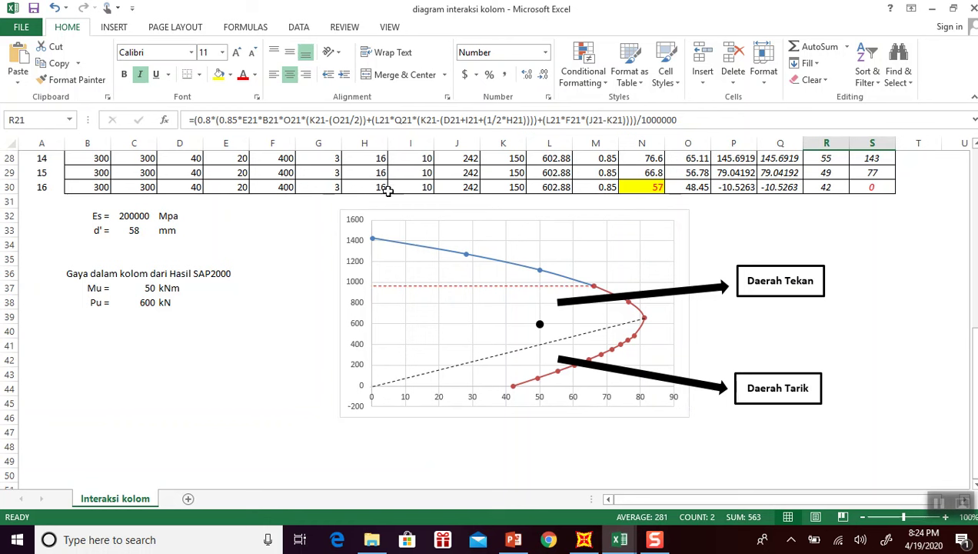
scroll(388, 246, up, 3)
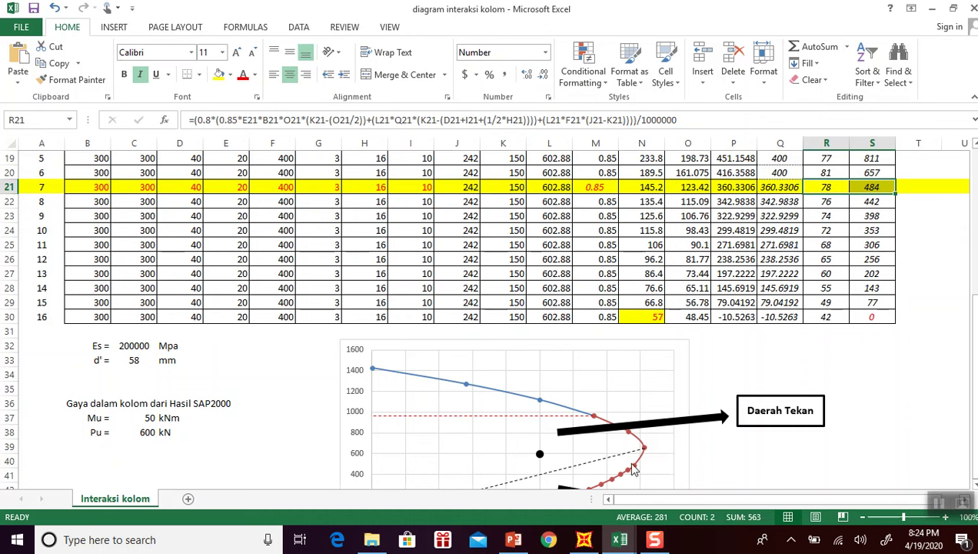
click(642, 467)
click(937, 369)
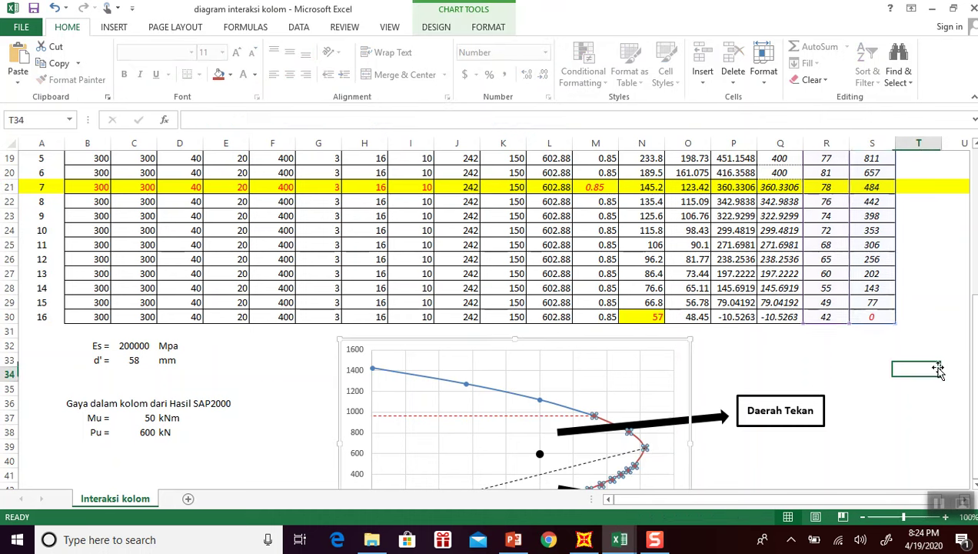
scroll(938, 370, up, 1)
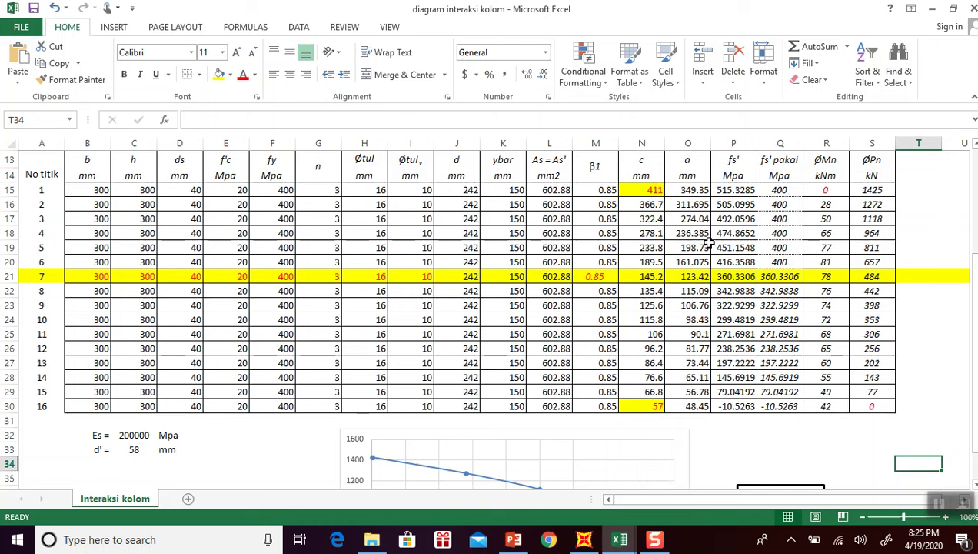
Inspect c and the ØMn formula for point 1, and locate the point on the interaction chart.
click(646, 192)
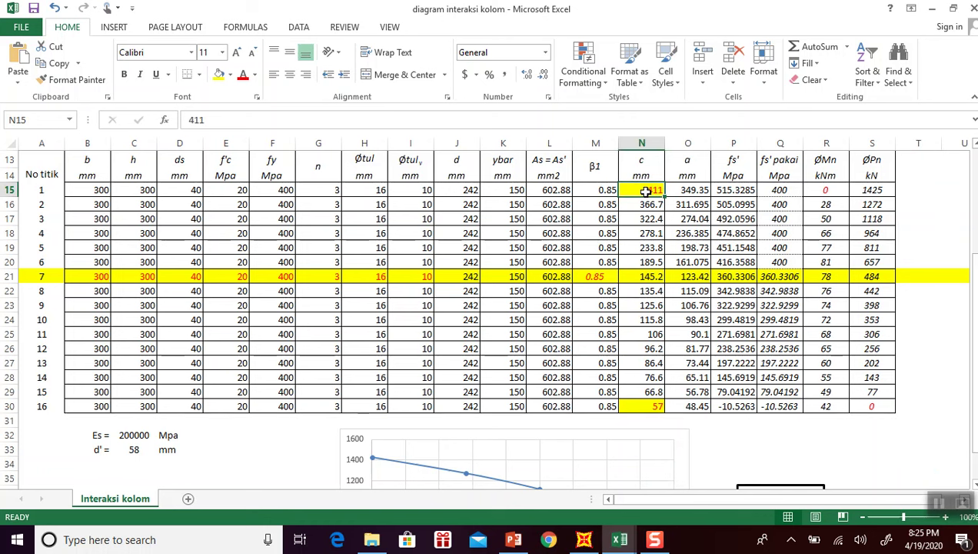
scroll(747, 277, up, 1)
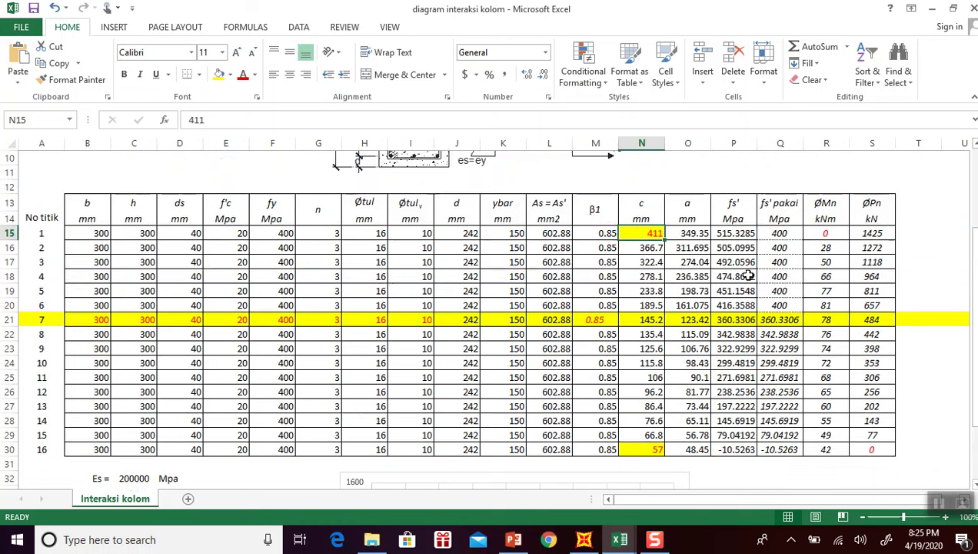
drag(827, 233, 875, 236)
click(826, 233)
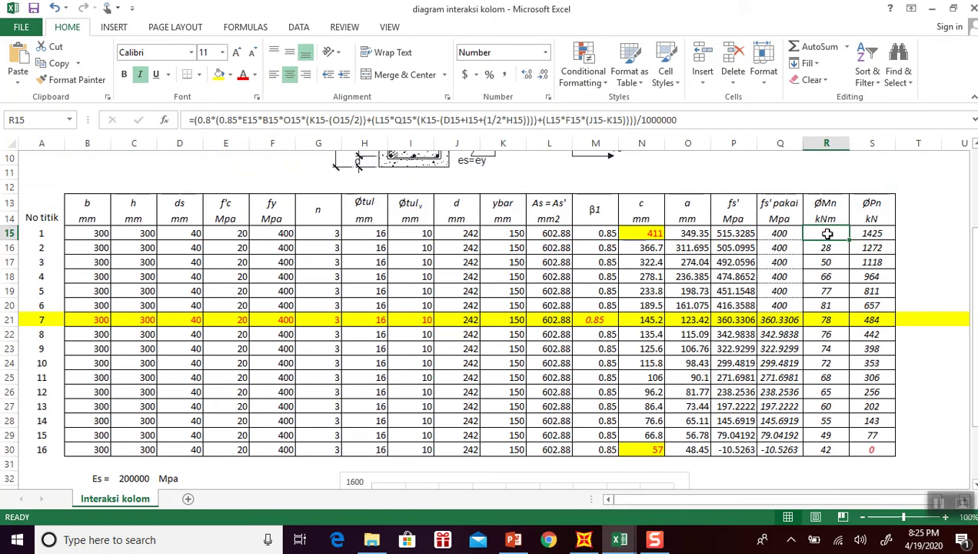
scroll(854, 230, down, 2)
scroll(854, 230, down, 1)
mouse_move(373, 372)
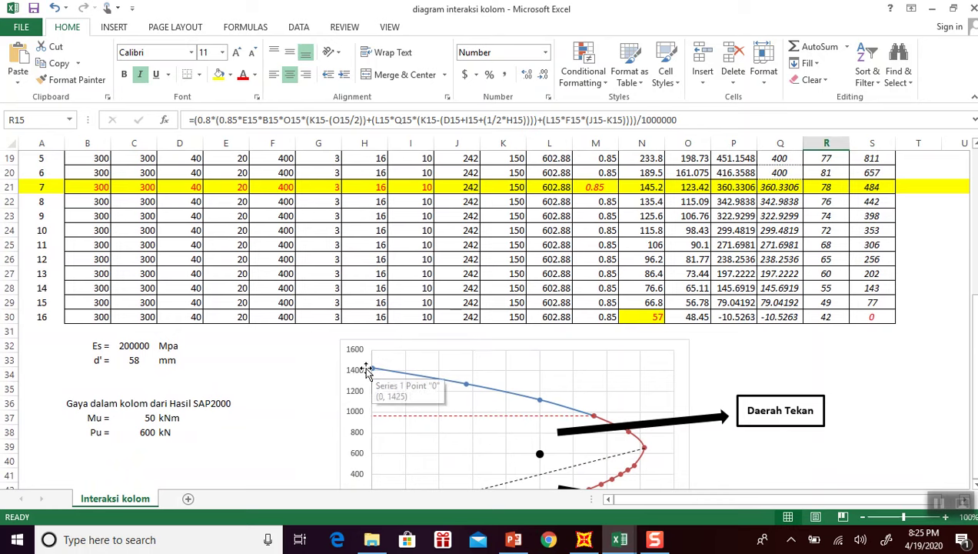
Return to the point table and compare point 1's ØPn and ØMn formulas with its c input.
scroll(368, 371, up, 3)
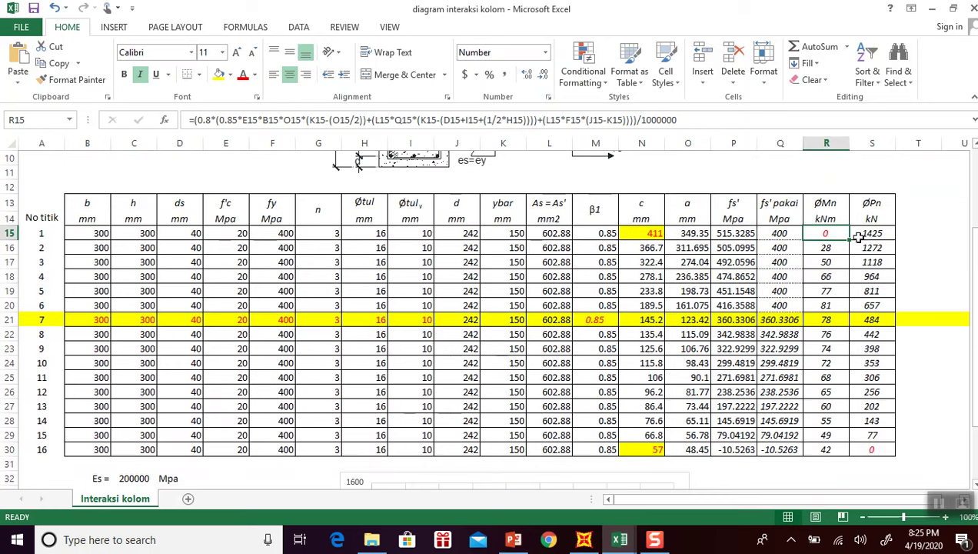
click(871, 233)
click(827, 234)
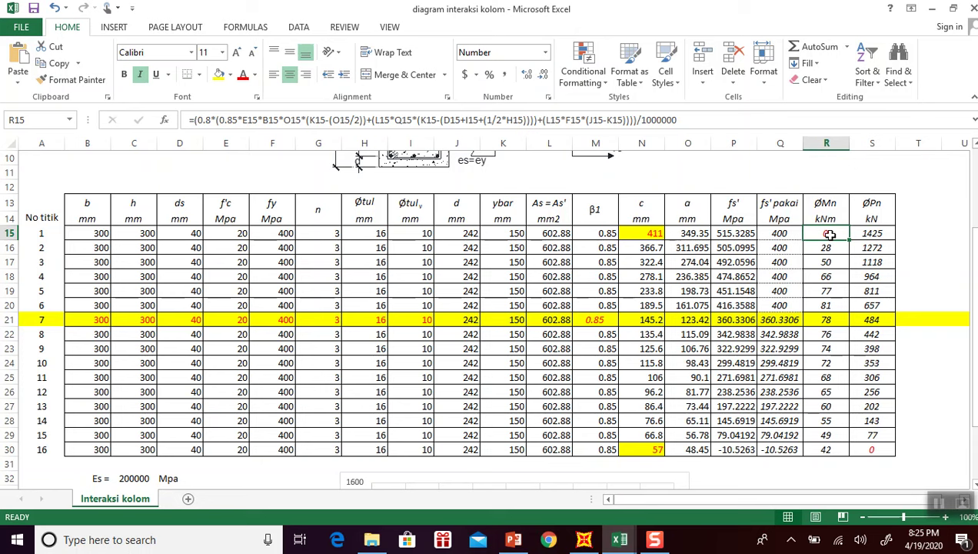
click(641, 233)
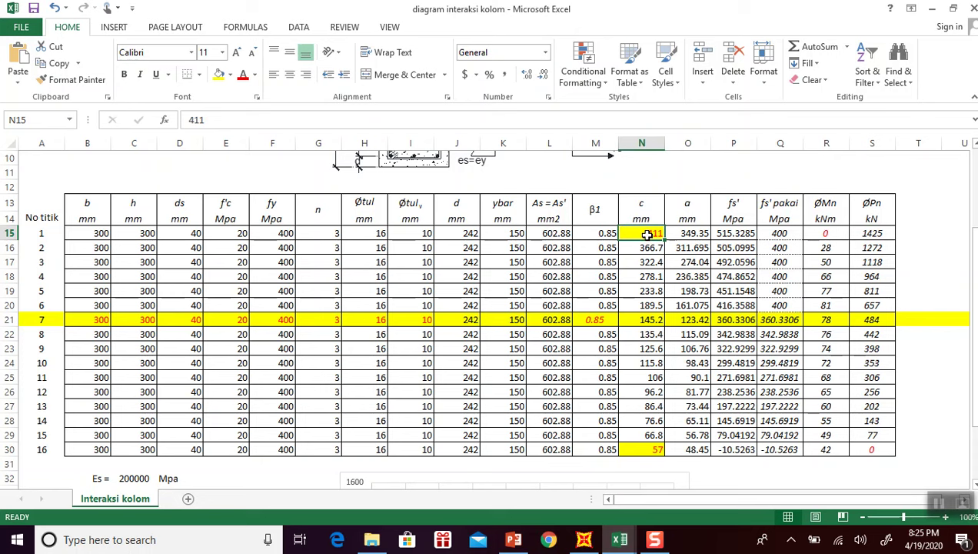
click(826, 234)
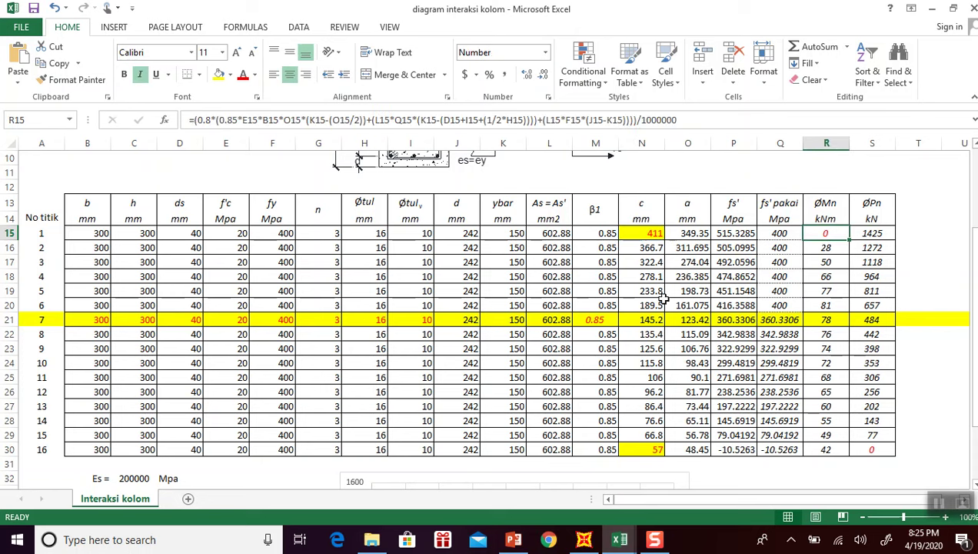
Try c values of 412 and 420 mm for point 1 in N15, and restore 411.
click(648, 247)
click(654, 235)
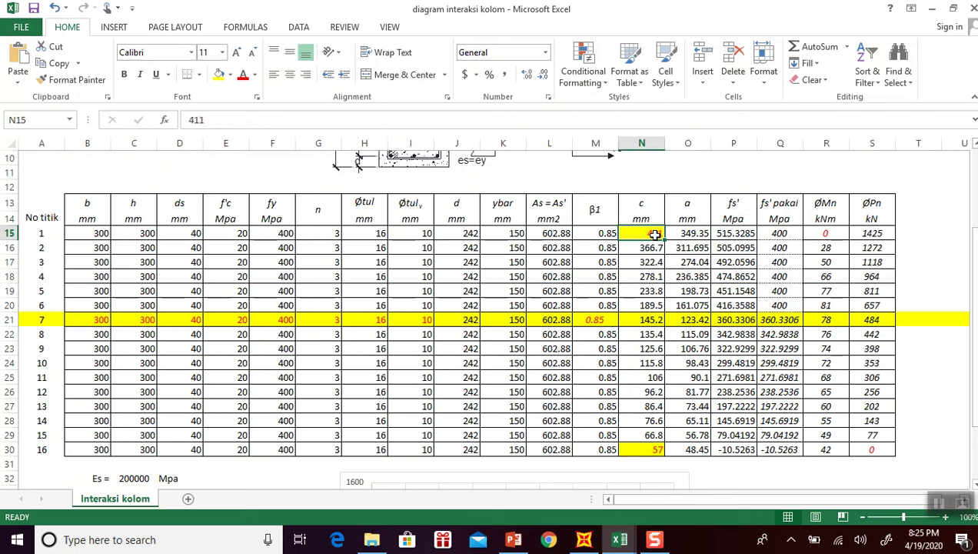
text(4)
key(Return)
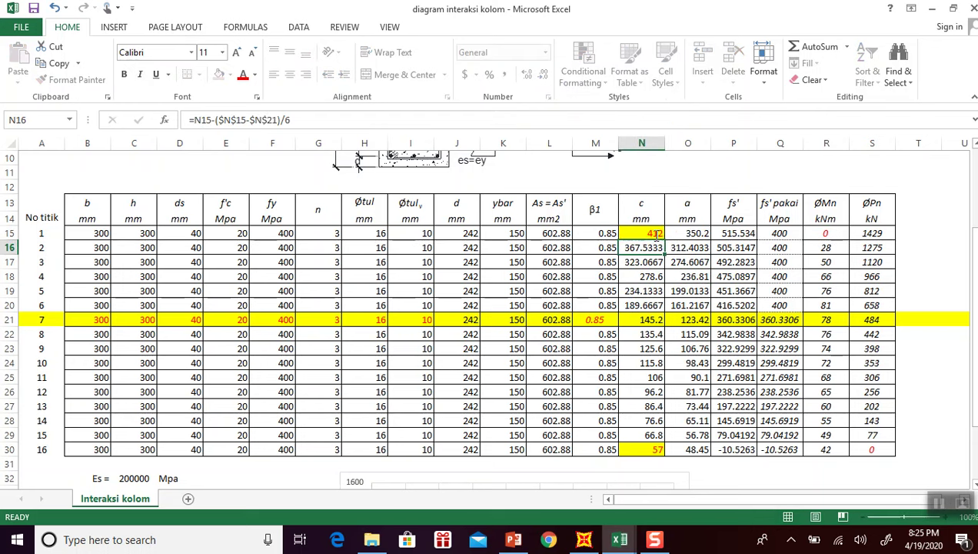
click(653, 235)
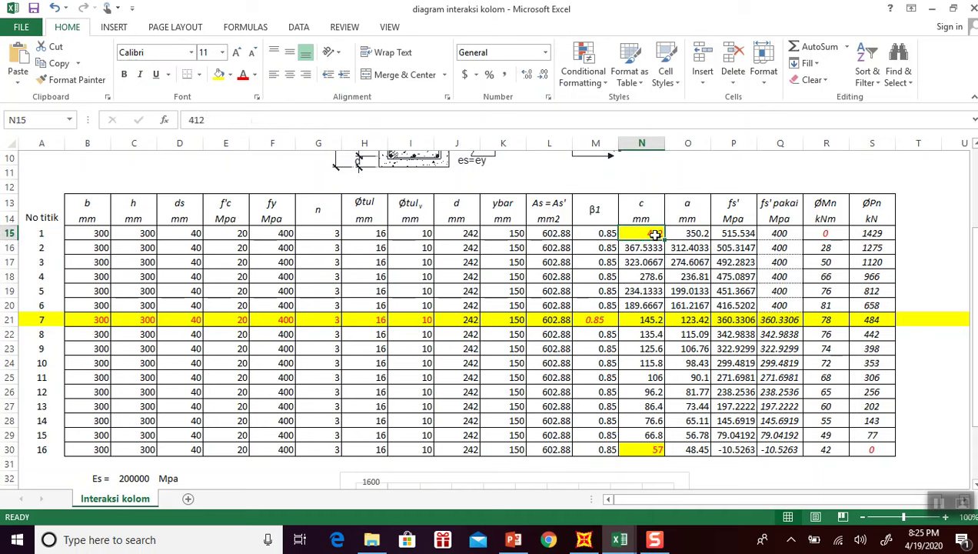
text(42)
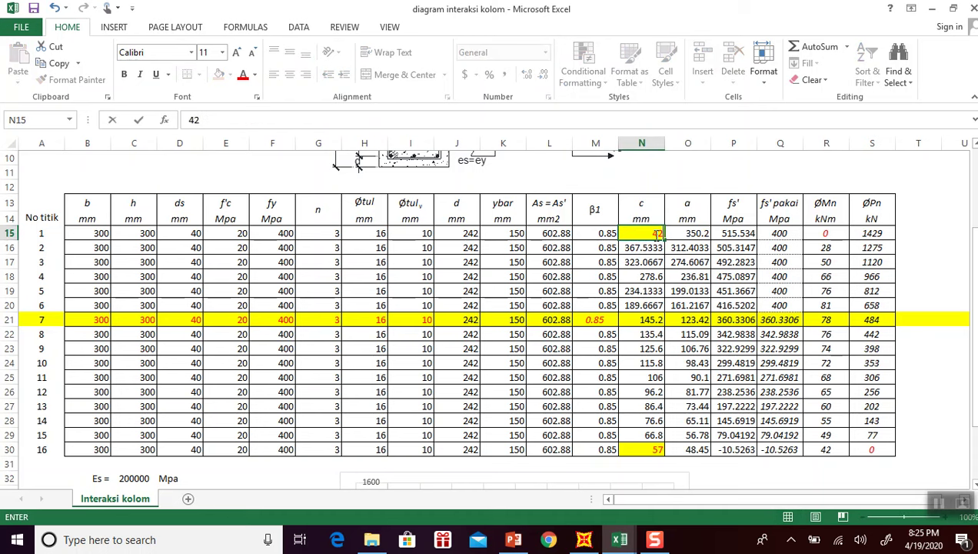
key(Return)
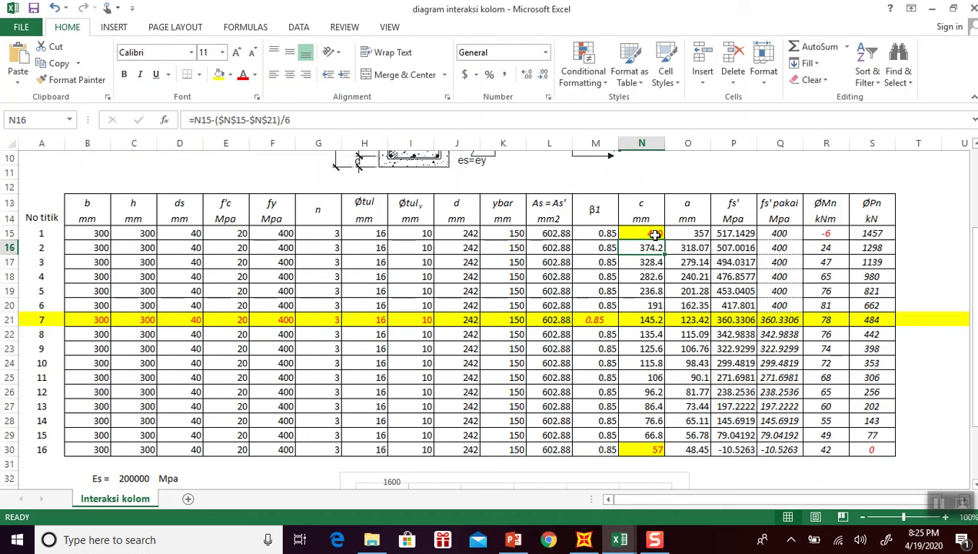
click(655, 234)
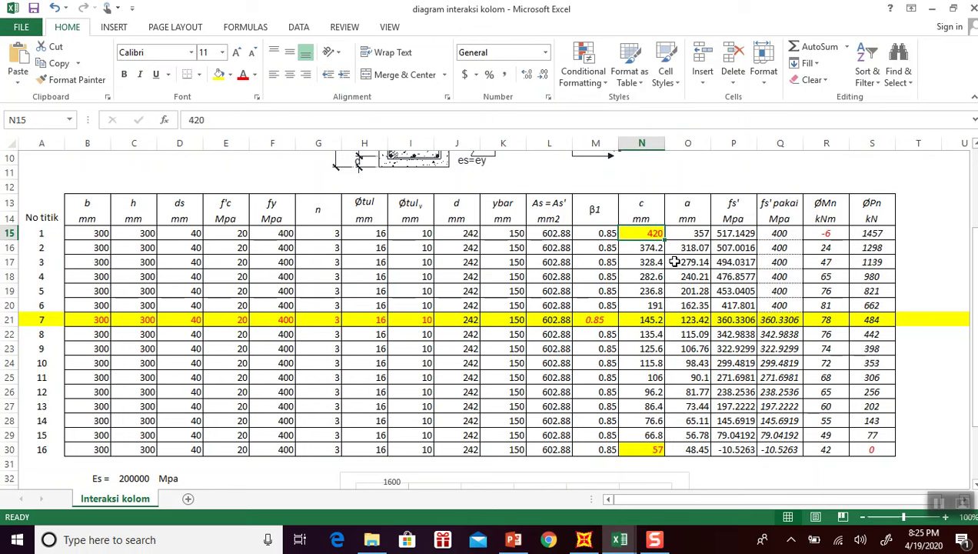
text(411)
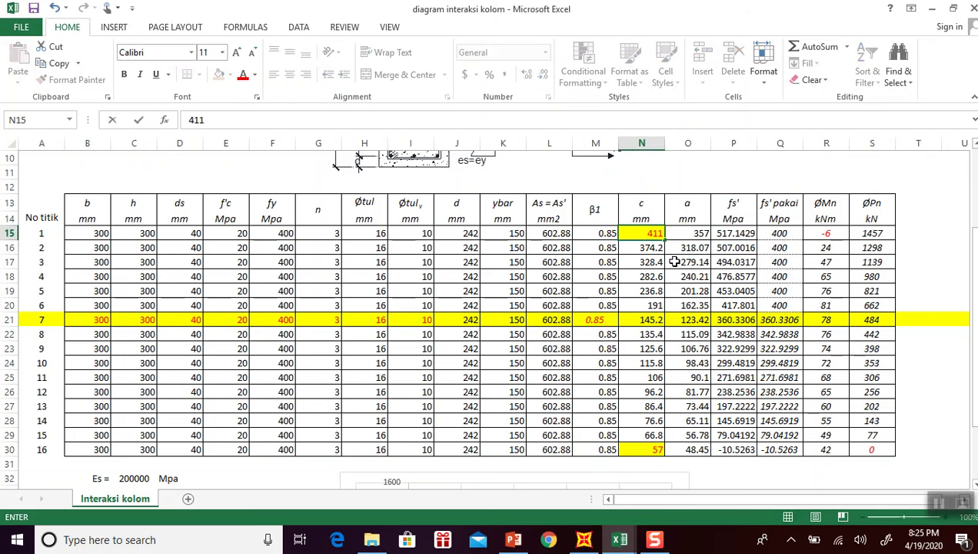
key(Return)
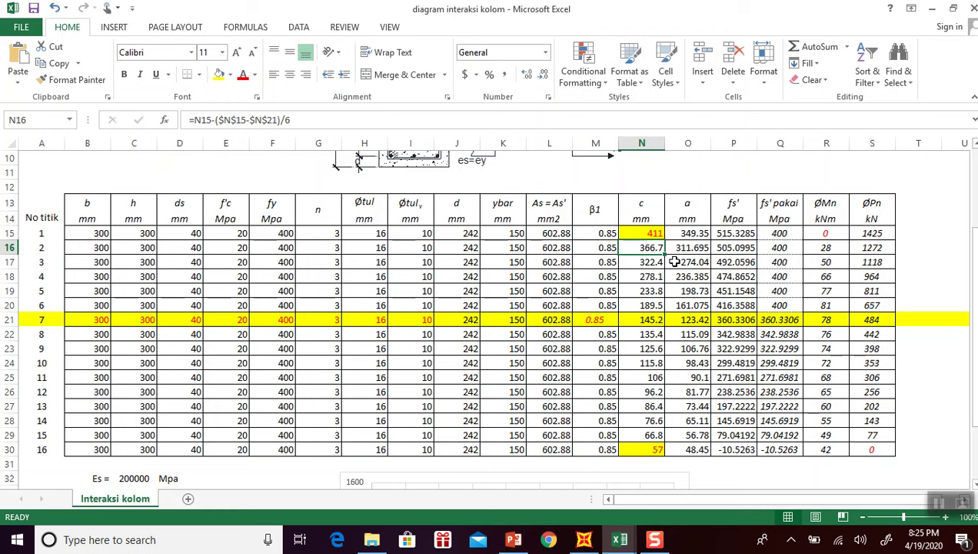
Inspect the ØPn and ØMn formulas and the c input of point 16.
click(865, 451)
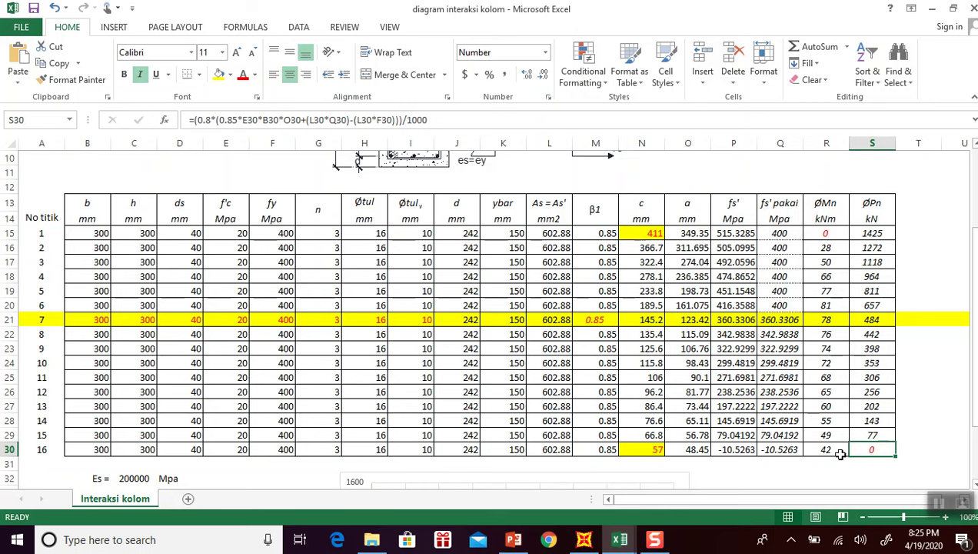
click(830, 450)
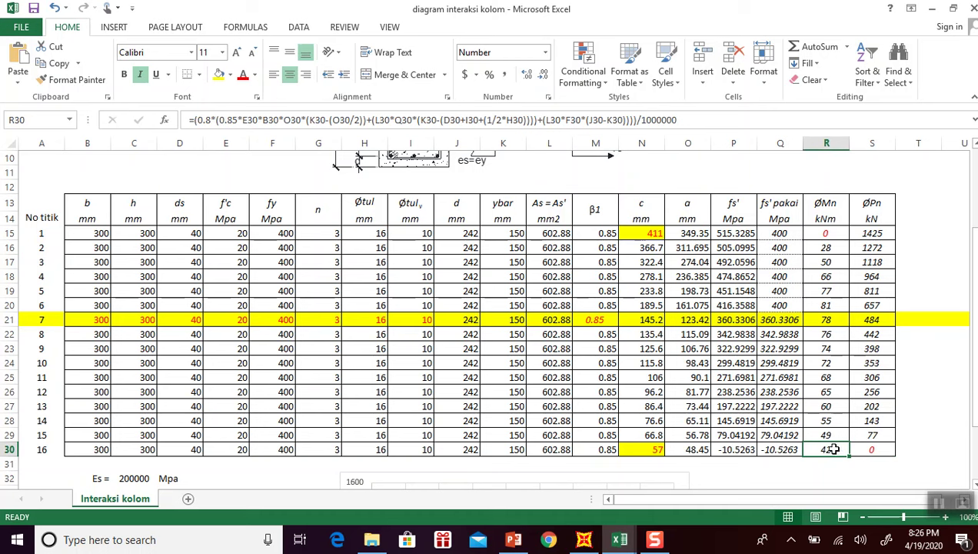
click(862, 448)
click(672, 447)
click(648, 447)
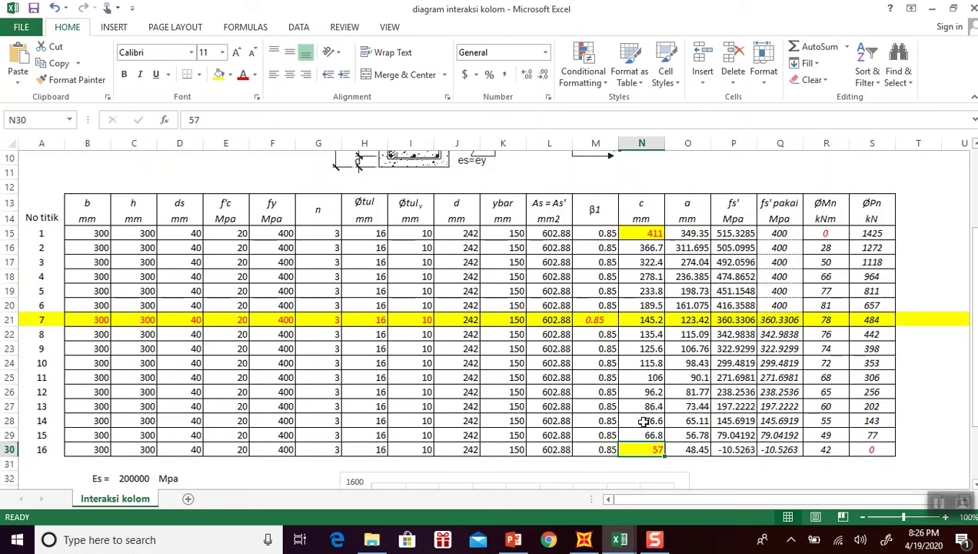
Review the c values from point 6 up to point 1 and from point 8 down to 16, and check point 13's fs' formula.
drag(652, 305, 653, 233)
drag(649, 333, 652, 446)
click(733, 406)
scroll(732, 401, down, 1)
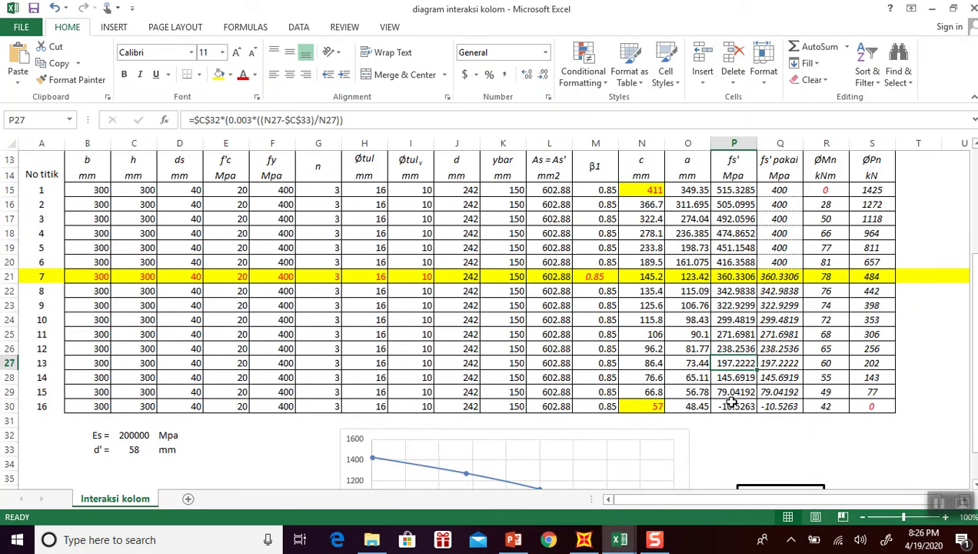
scroll(821, 312, up, 1)
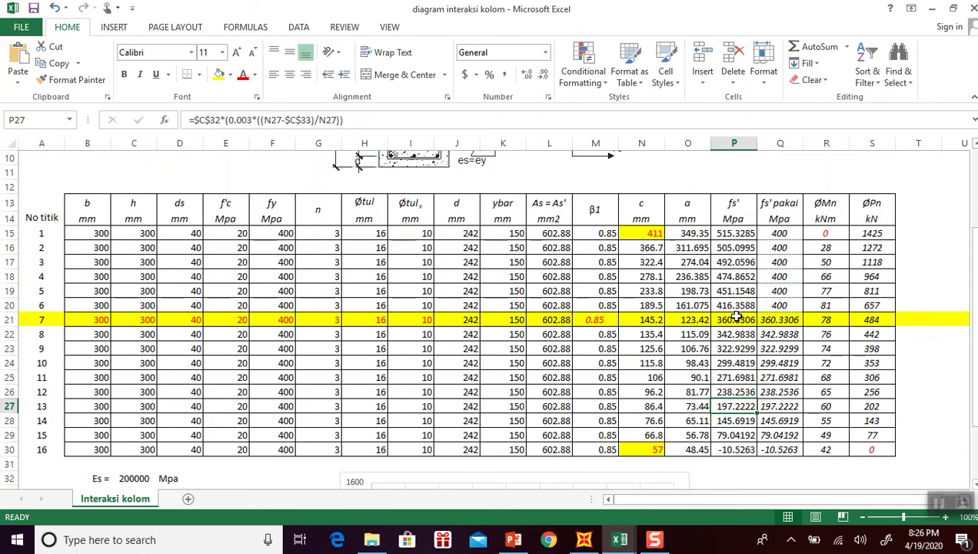
Compare the fs' and fs' pakai formulas around the highlighted row, covering points 5 to 8.
click(779, 305)
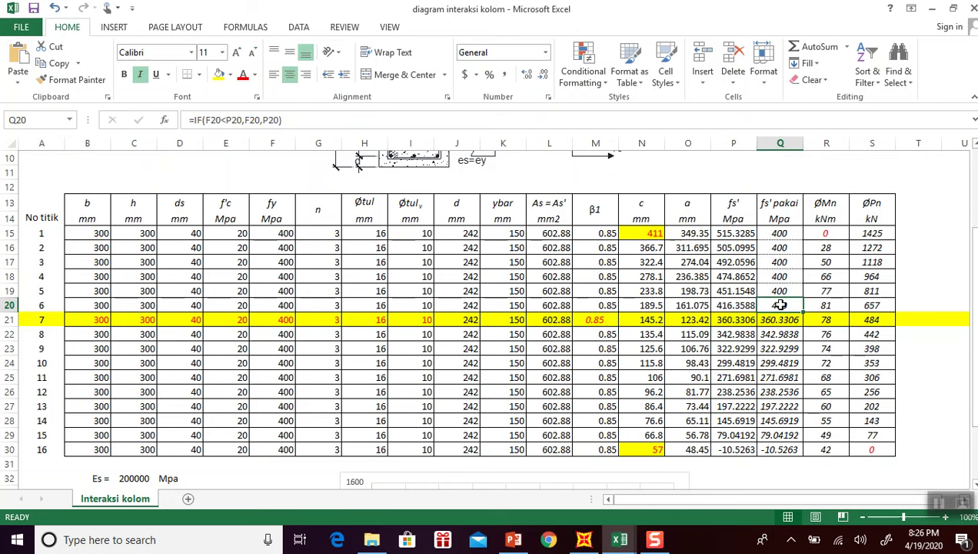
click(780, 286)
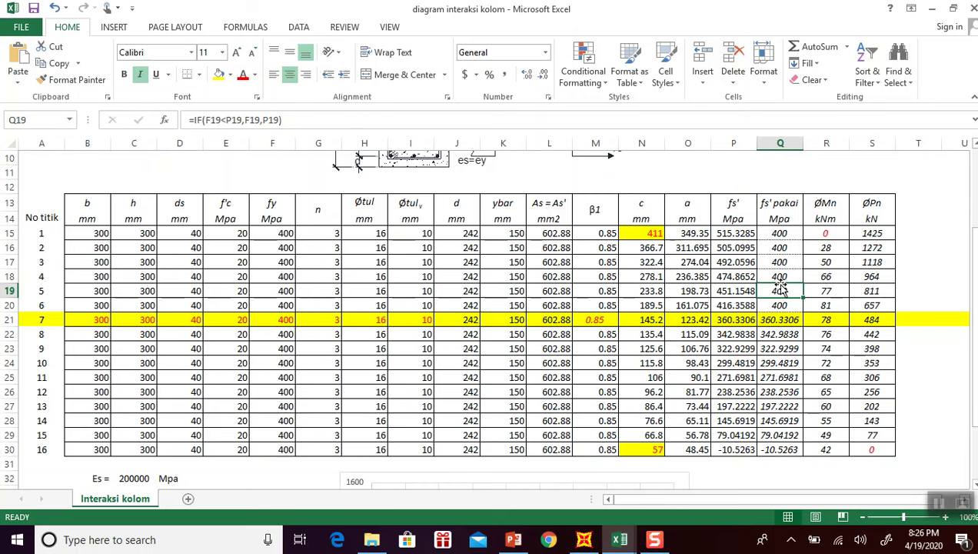
click(738, 320)
click(768, 320)
click(734, 317)
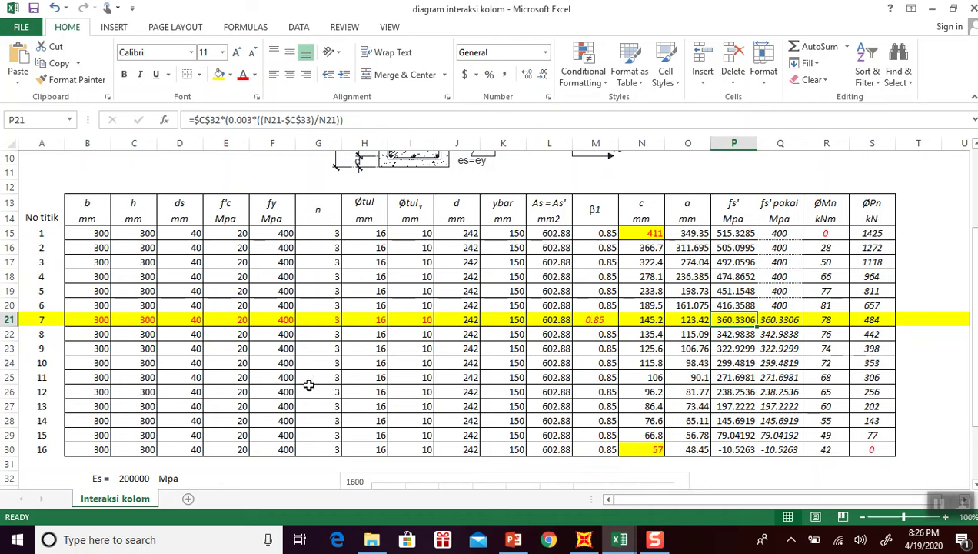
click(735, 306)
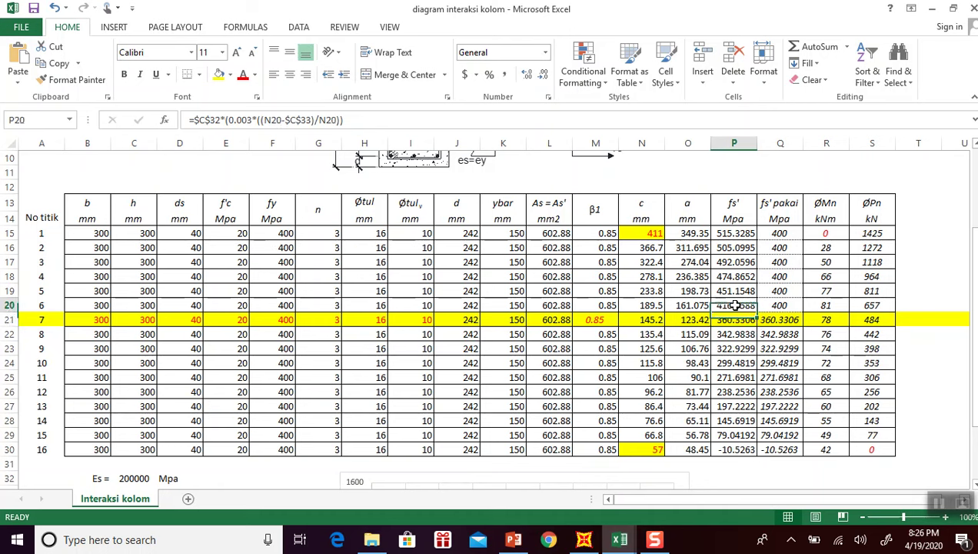
click(780, 306)
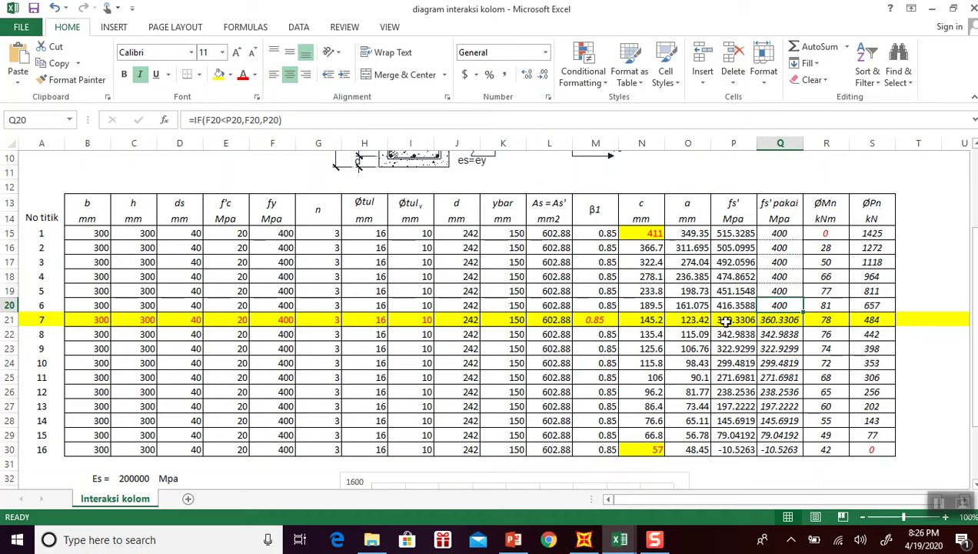
click(775, 321)
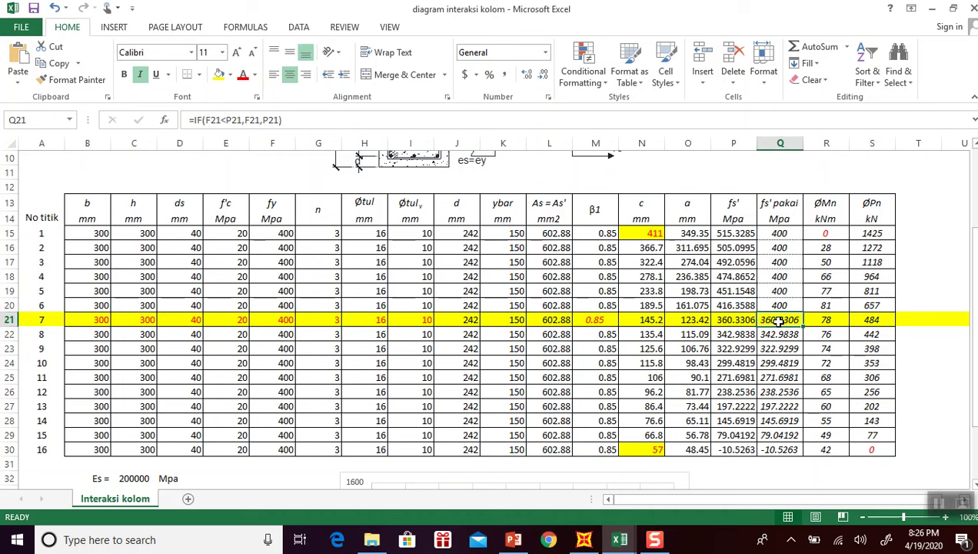
click(729, 335)
click(769, 332)
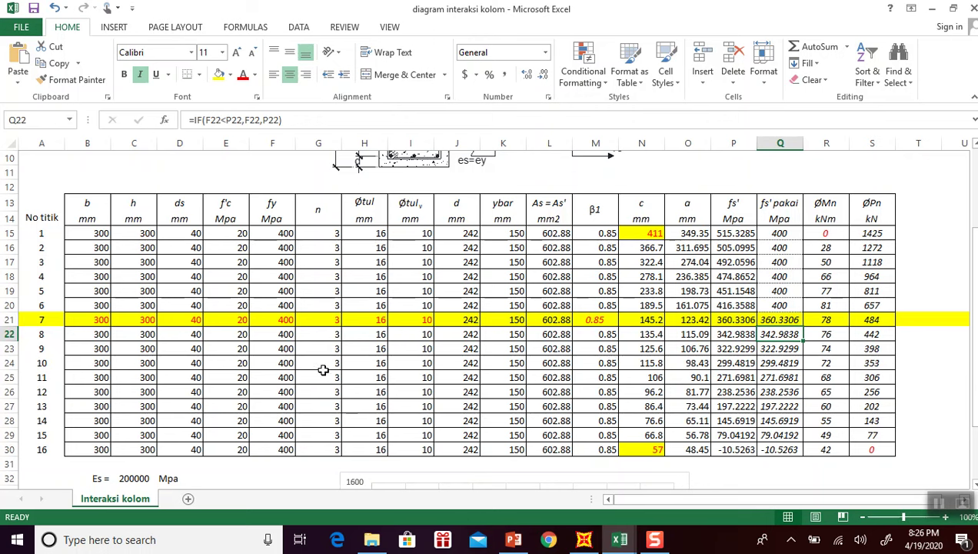
Review the fy values from point 6 to 15, and compare point 3's fy, fs' and fs' pakai.
drag(283, 305, 281, 427)
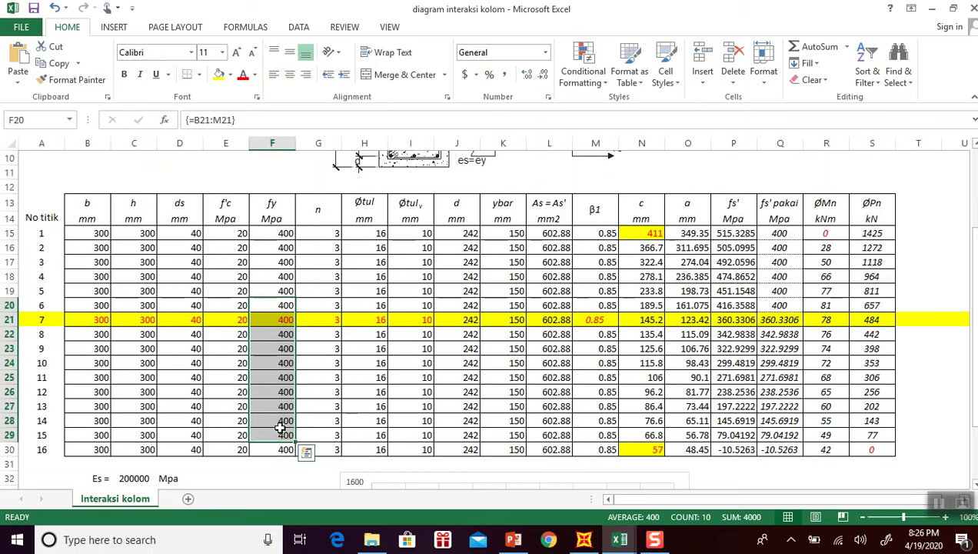
click(272, 262)
click(743, 261)
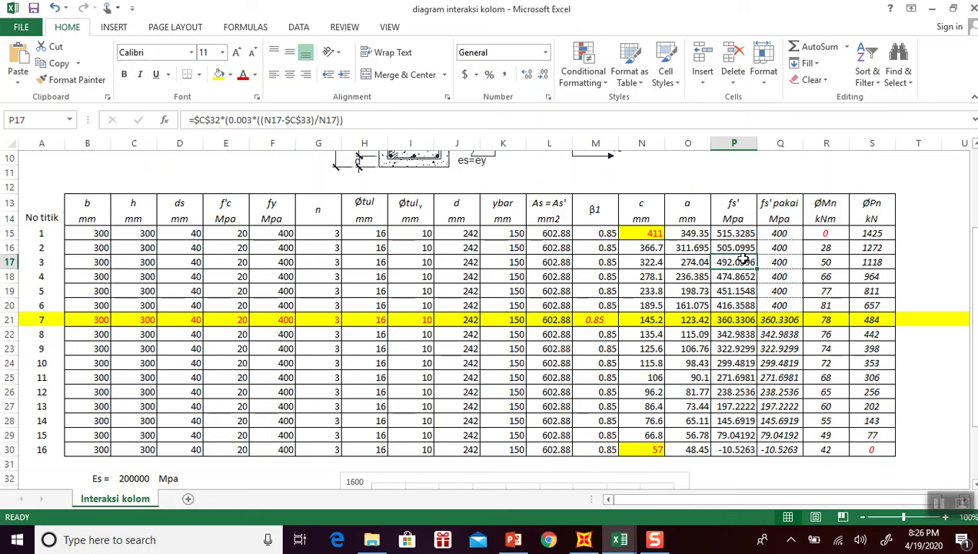
click(780, 261)
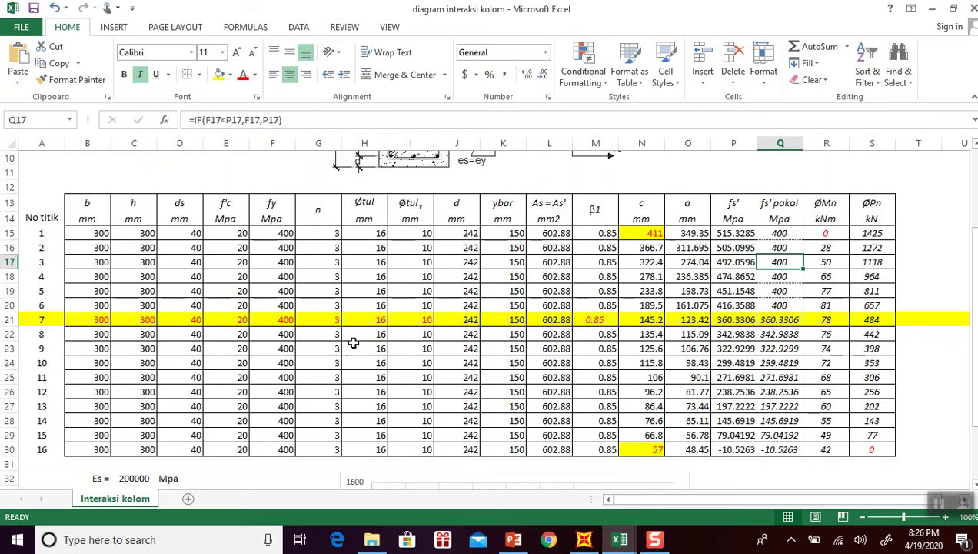
Check the source data of the blue and red interaction chart curves against the point table.
scroll(778, 319, down, 1)
scroll(780, 338, down, 3)
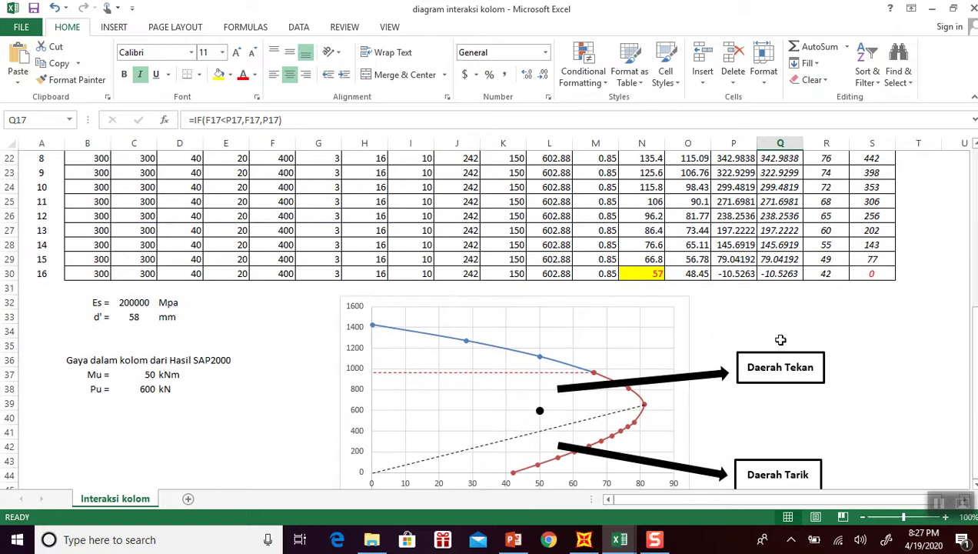
click(571, 371)
scroll(920, 336, up, 3)
scroll(920, 336, down, 3)
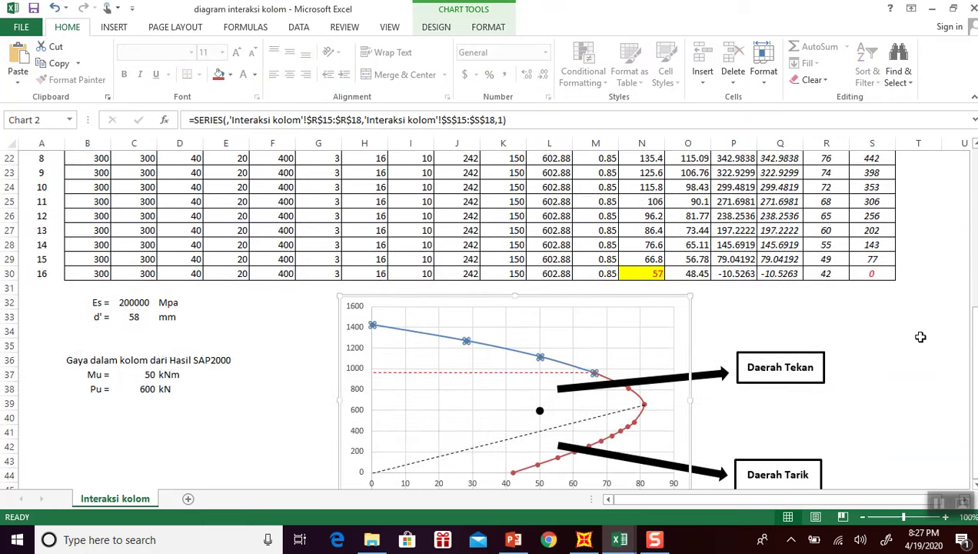
click(641, 405)
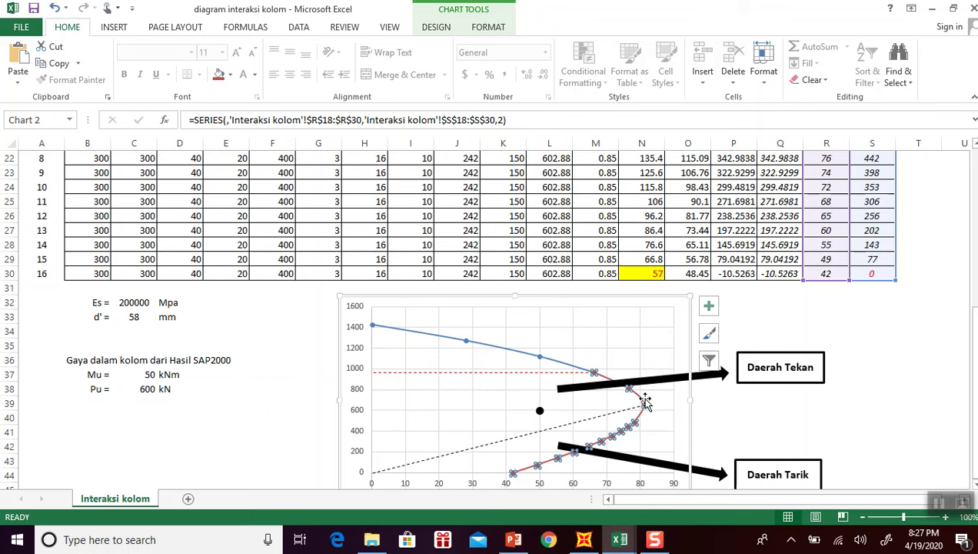
mouse_move(644, 401)
scroll(643, 401, up, 4)
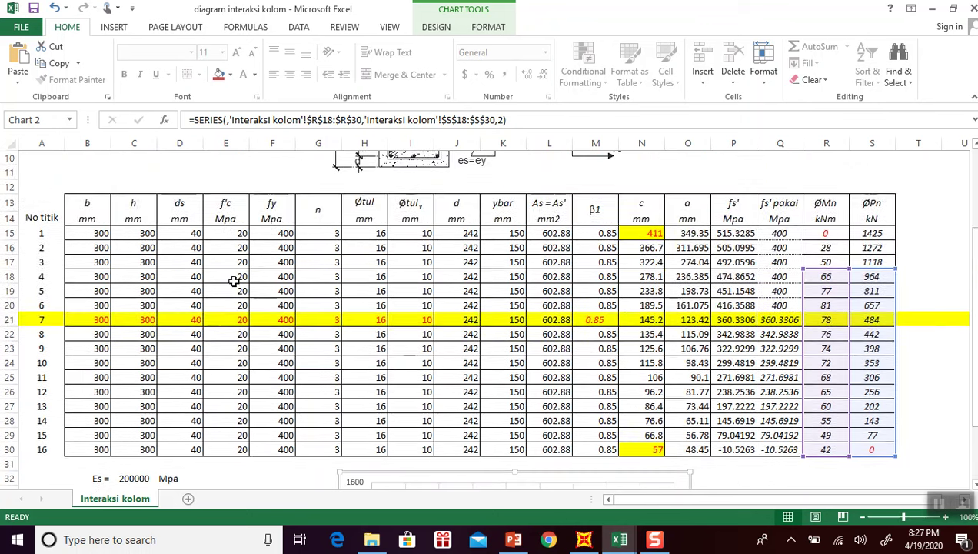
Examine the column section sketch alongside the point table's ØMn and ØPn columns, down to the interaction chart.
scroll(157, 288, up, 3)
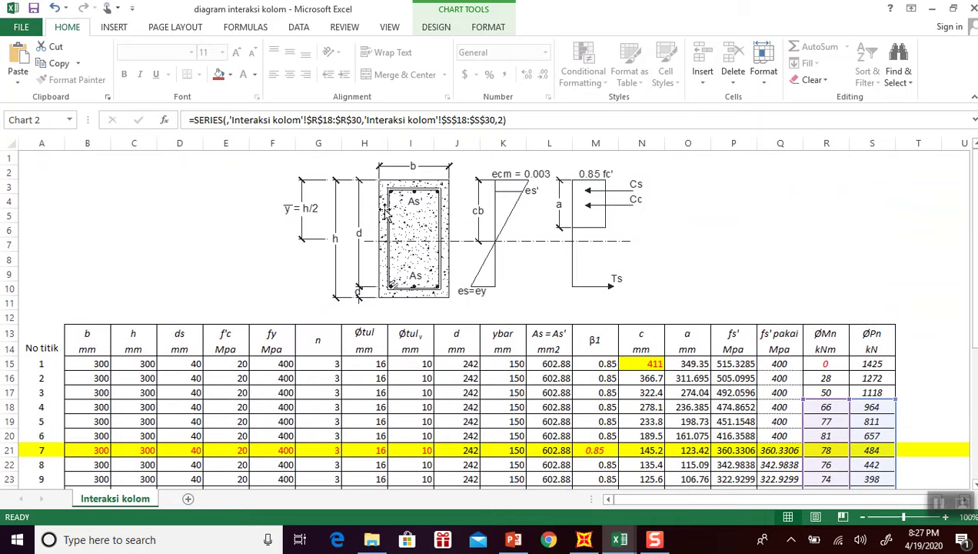
scroll(430, 334, down, 2)
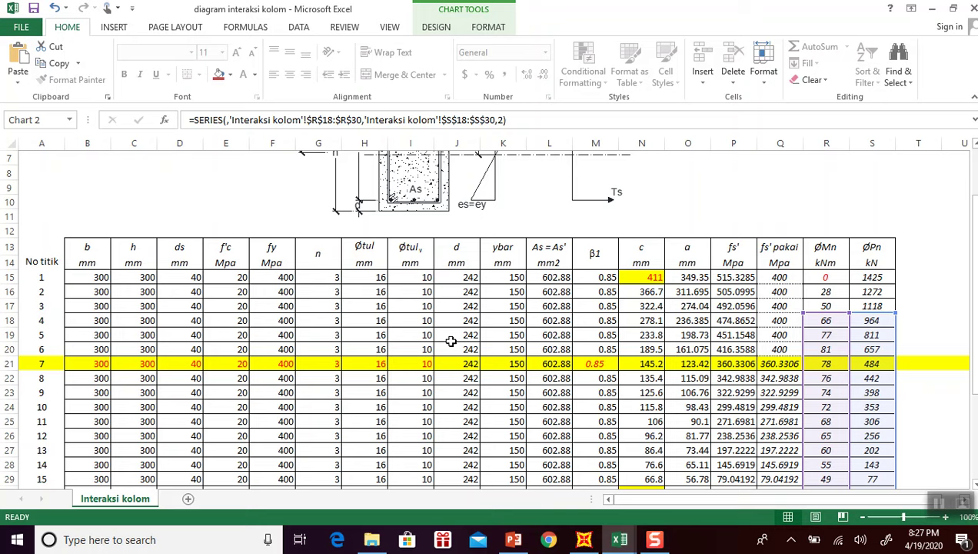
scroll(763, 344, up, 2)
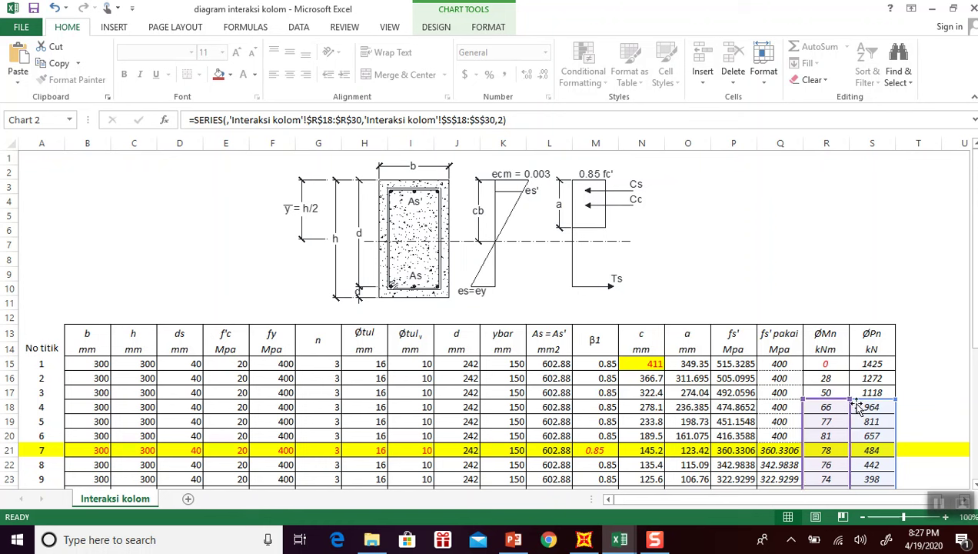
scroll(850, 412, down, 9)
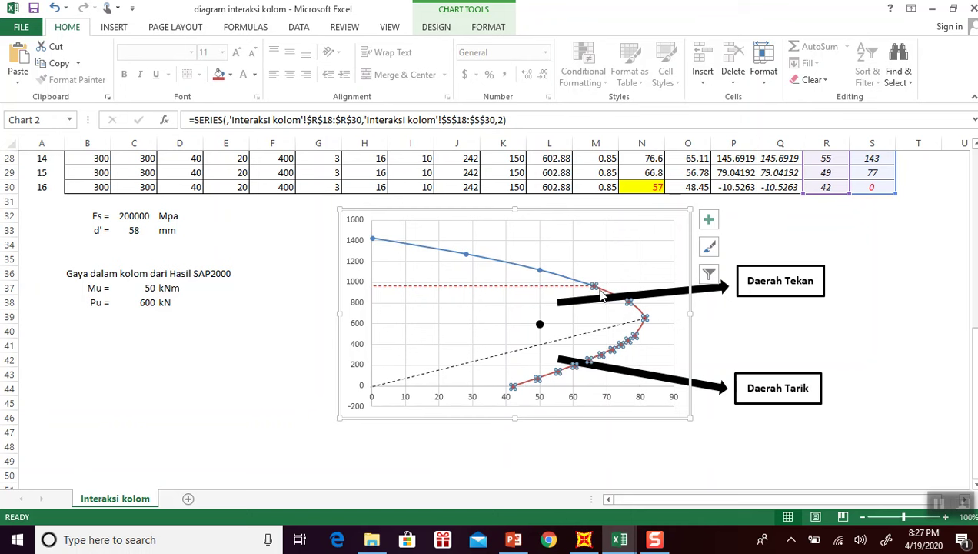
Check the blue chart curve's source ØMn and ØPn values for points 1 to 4 in the table.
click(555, 276)
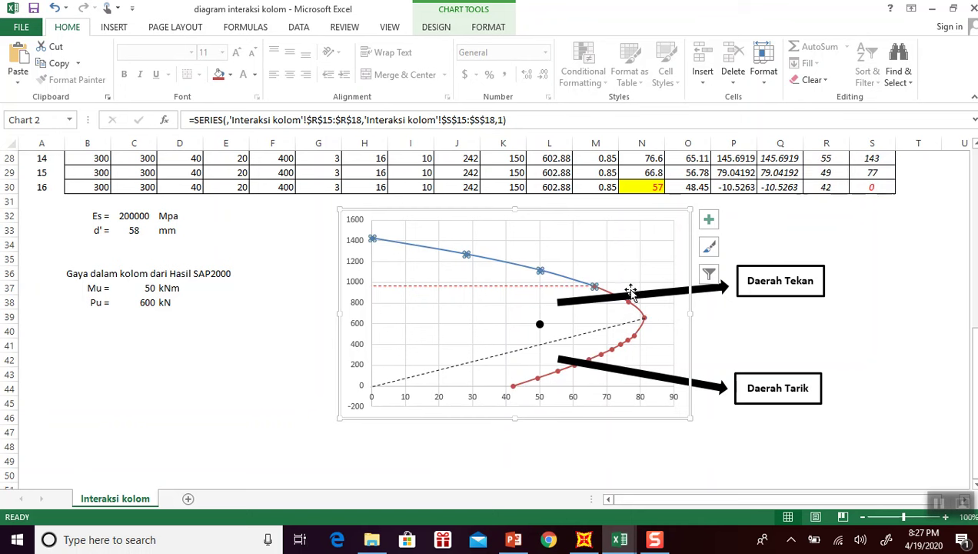
scroll(639, 293, up, 4)
scroll(639, 293, up, 3)
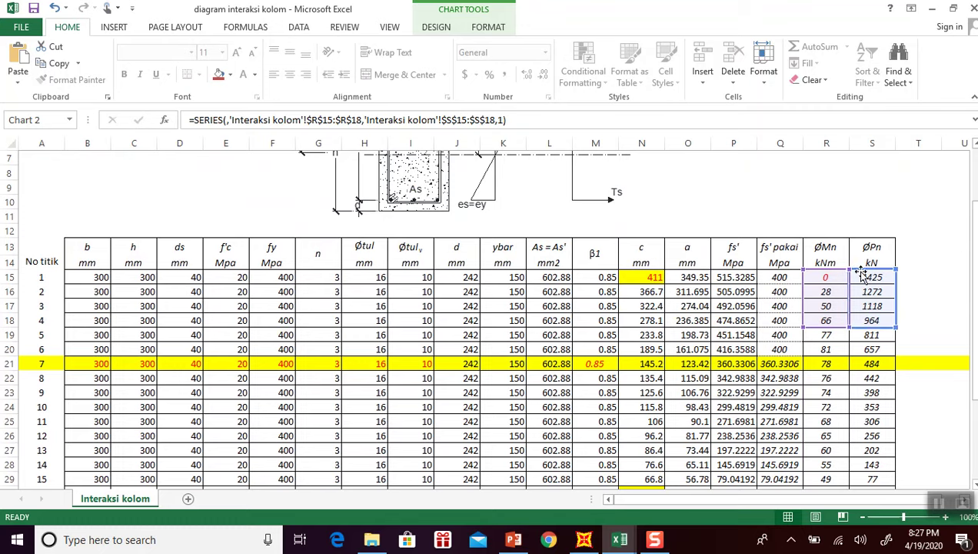
scroll(845, 315, down, 7)
click(808, 341)
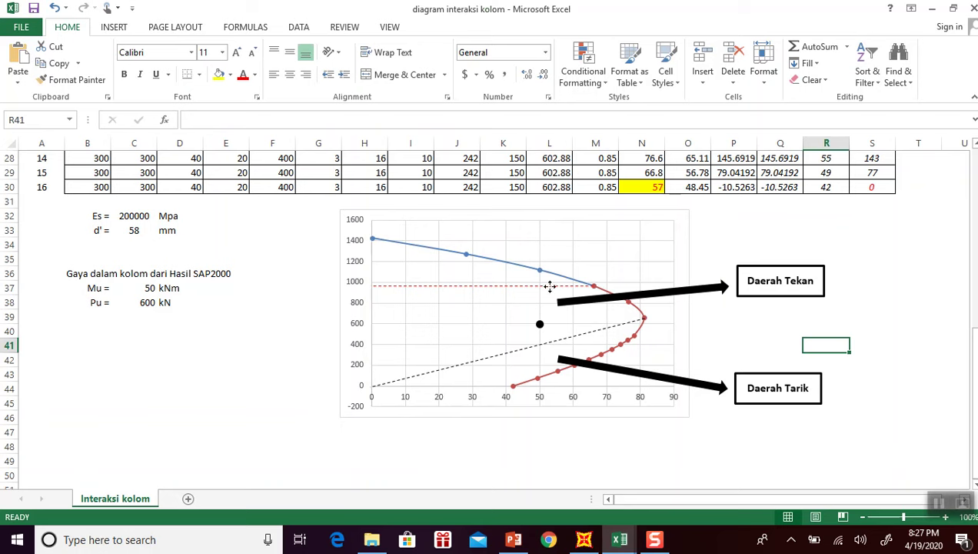
Examine the chart's horizontal red dashed line and compare the black load point with the Mu and Pu inputs.
click(549, 286)
drag(548, 287, 550, 286)
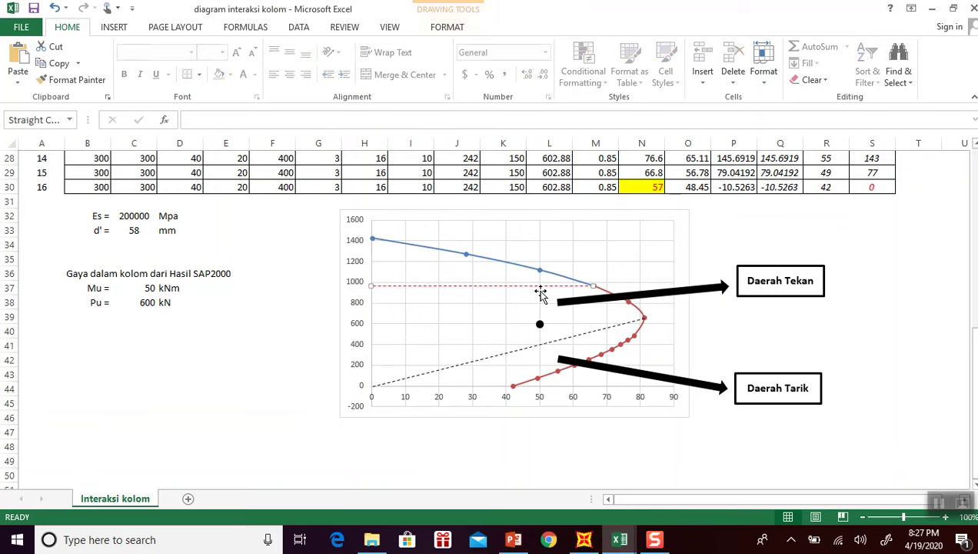
click(915, 315)
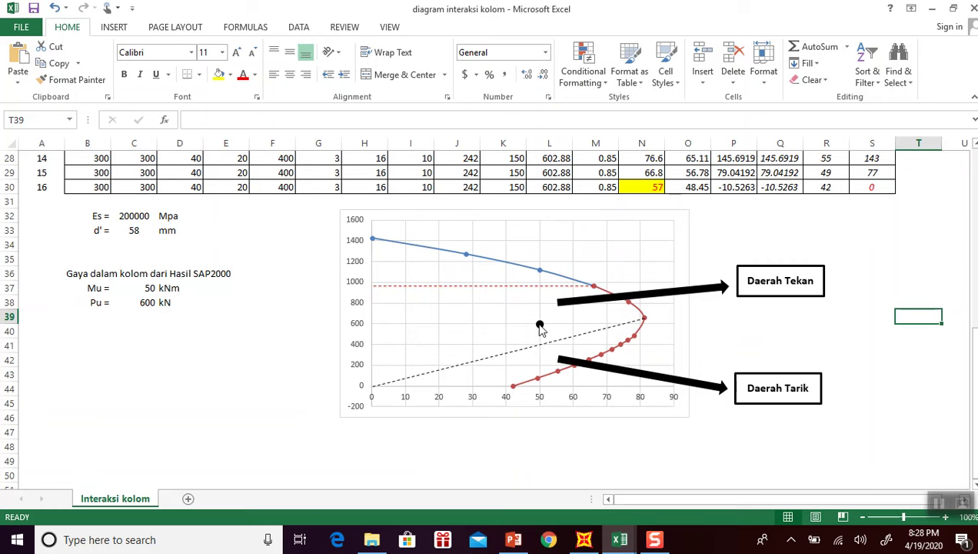
mouse_move(541, 326)
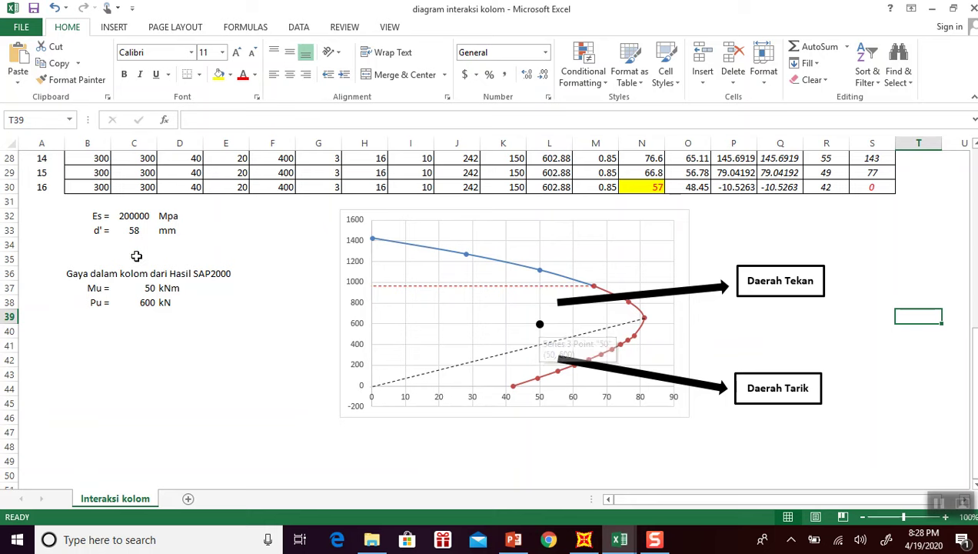
drag(139, 281, 146, 305)
click(180, 374)
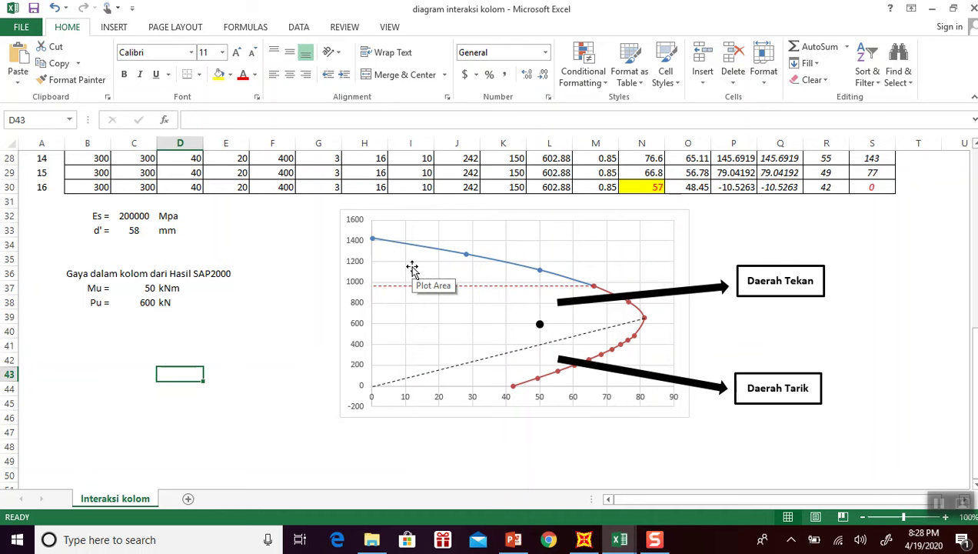
Examine the load point's place within the interaction curve and the diagonal dashed line between the Daerah Tekan and Daerah Tarik regions.
scroll(412, 269, up, 9)
scroll(409, 274, down, 8)
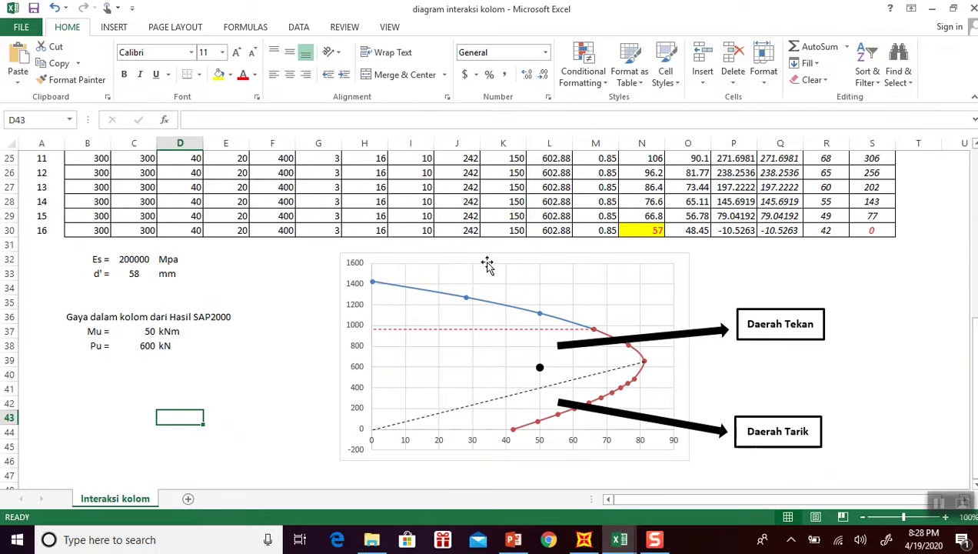
mouse_move(541, 370)
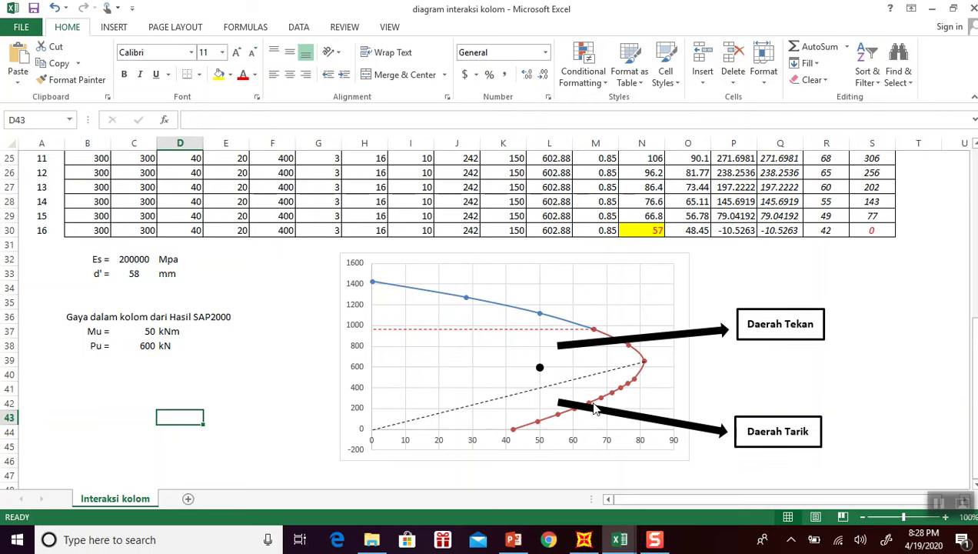
mouse_move(513, 432)
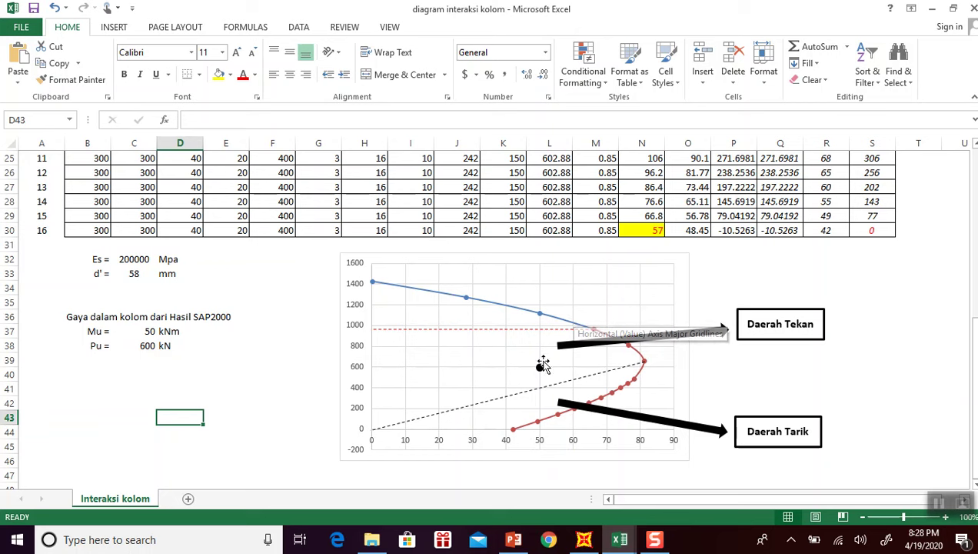
click(387, 426)
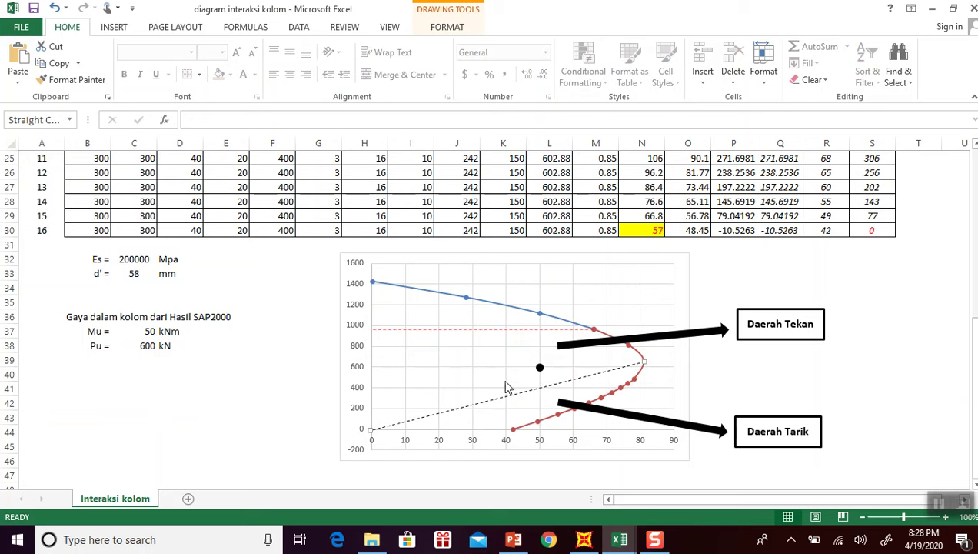
click(516, 416)
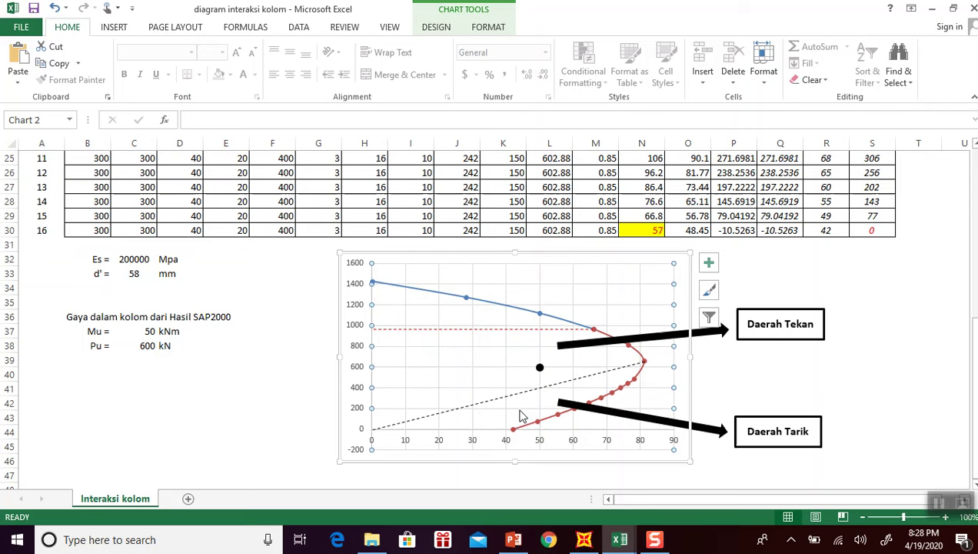
click(317, 387)
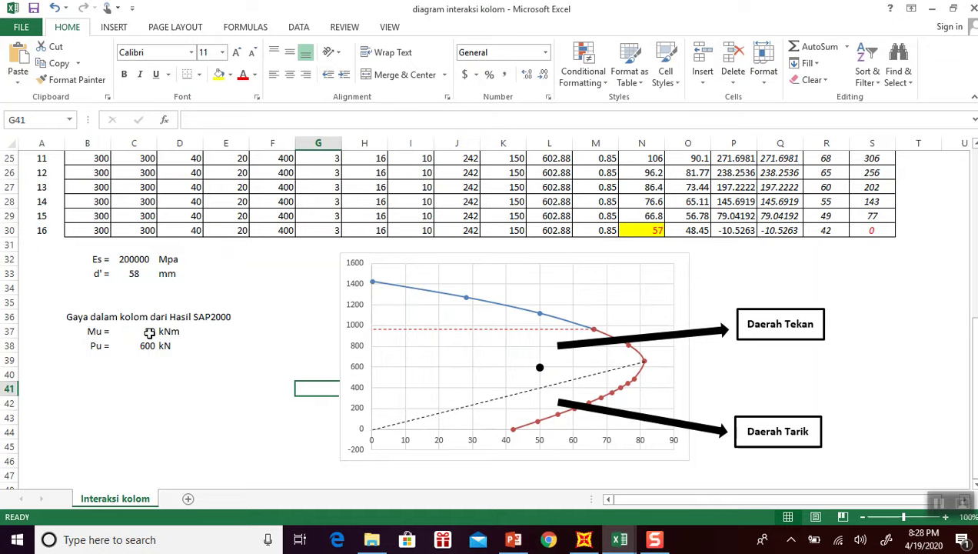
Review the point table, the Mu and Pu input block and the section sketch, with a glance at the SAP2000 model.
scroll(180, 349, up, 6)
scroll(690, 315, down, 8)
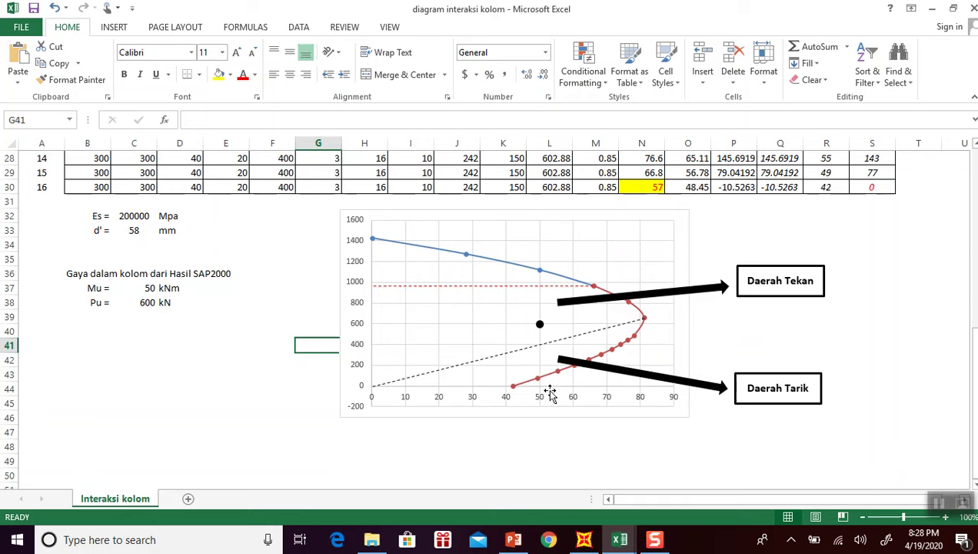
click(181, 345)
click(146, 328)
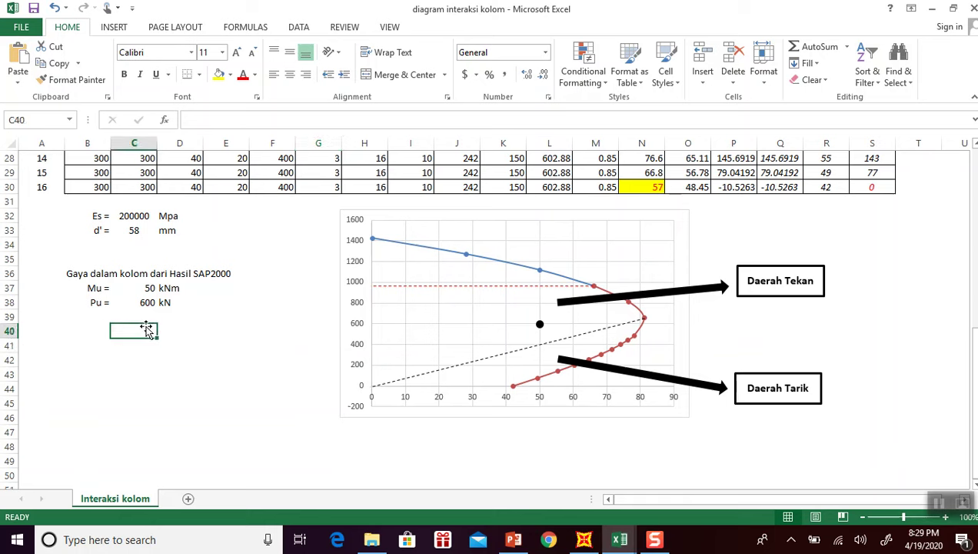
click(583, 539)
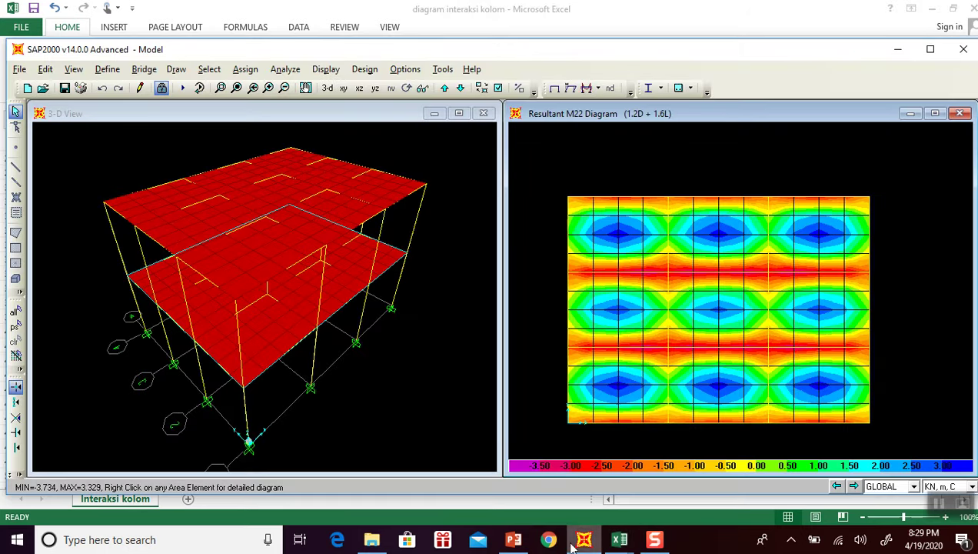
click(619, 539)
scroll(521, 443, up, 10)
scroll(521, 443, up, 1)
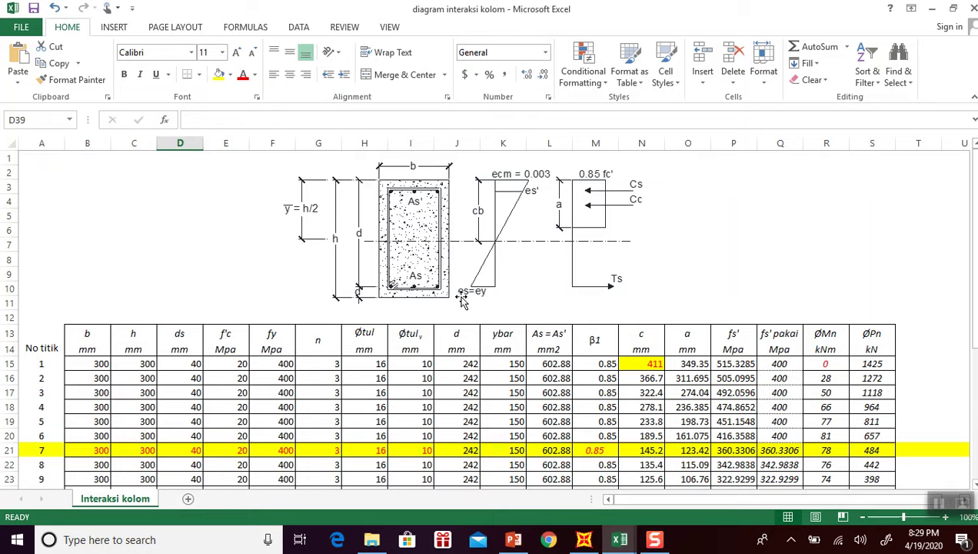
scroll(455, 298, down, 6)
Switch to SAP2000 and display the frames' Moment 3-3 diagram for 1.2D + 1.6L in the X-Z plane at Y=3.
click(584, 541)
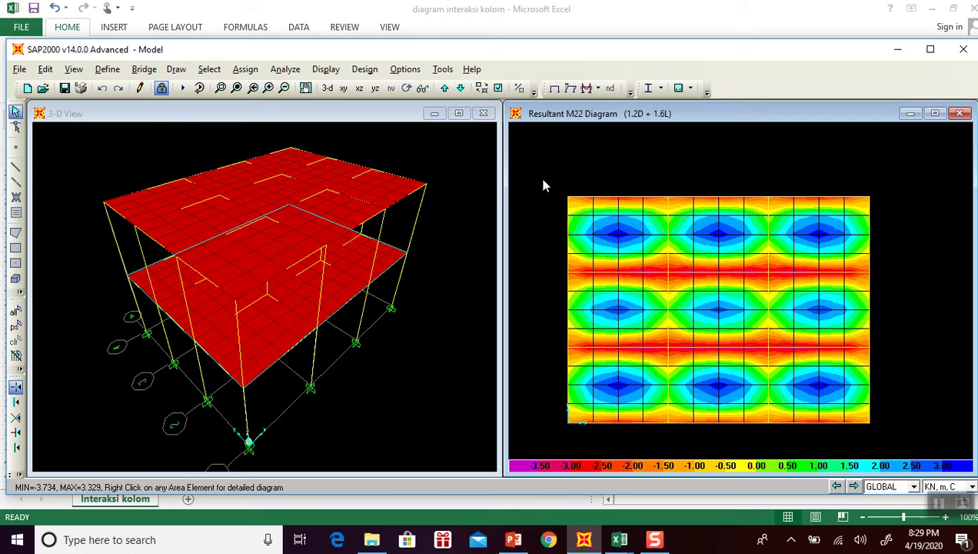
click(559, 88)
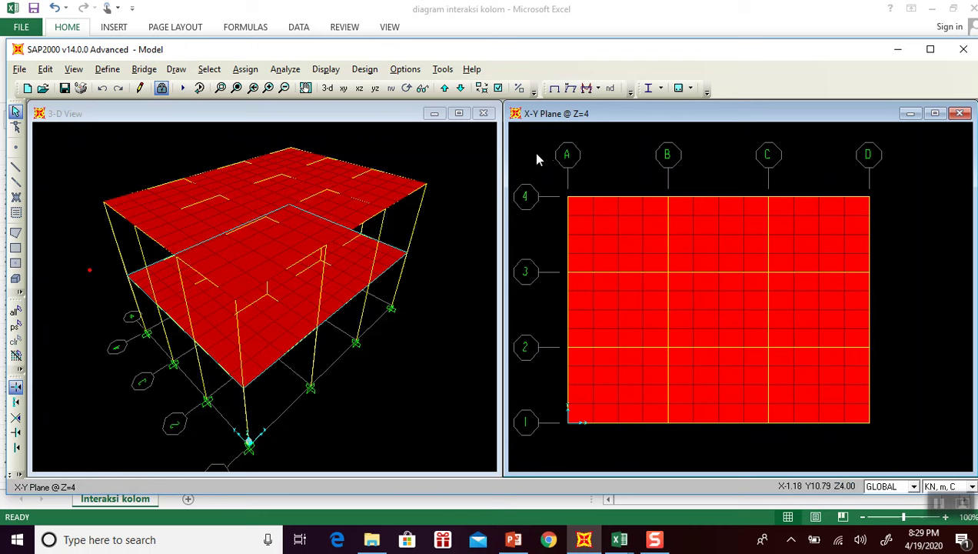
click(359, 89)
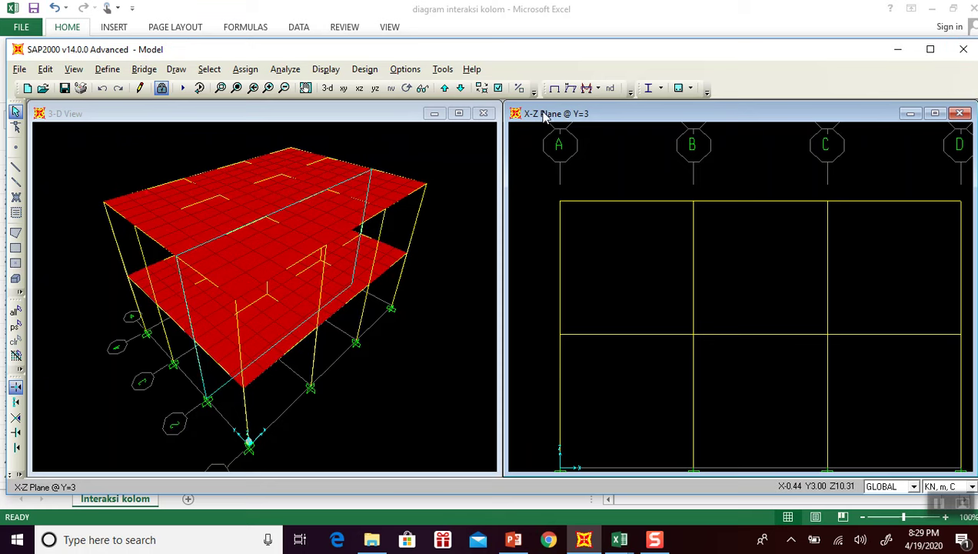
click(597, 89)
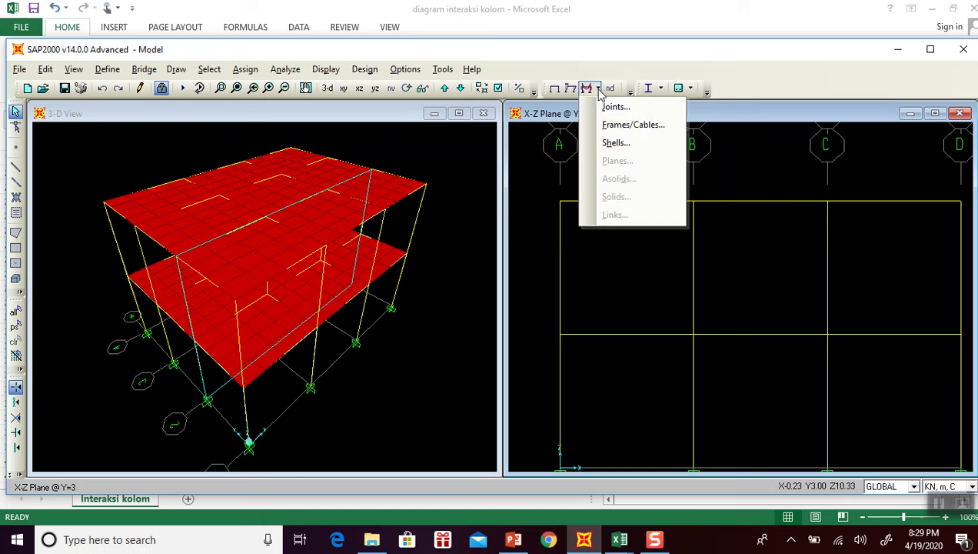
click(614, 127)
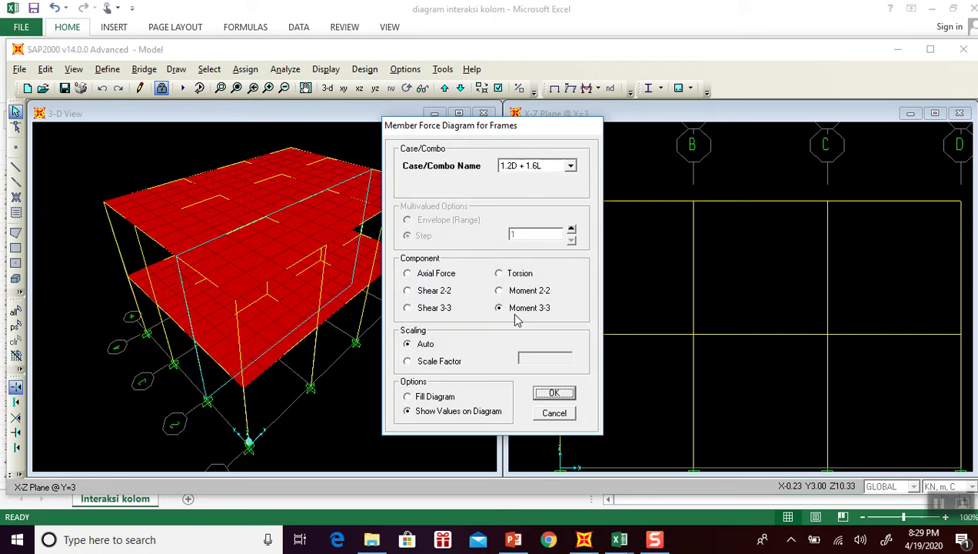
click(544, 398)
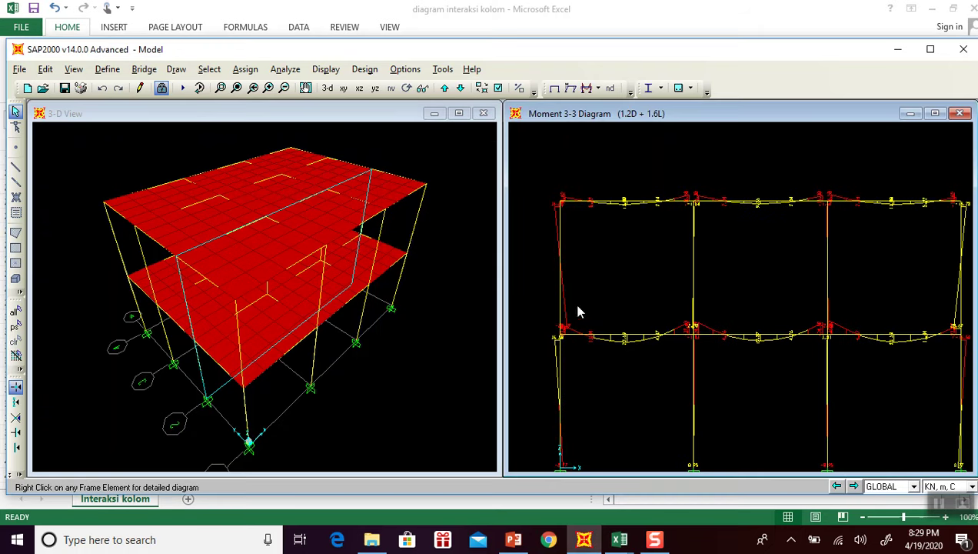
Open the detailed force diagrams of the lower-storey KOLOM 30/30 column on grid A and show their maximum values.
mouse_move(562, 251)
drag(604, 286, 605, 266)
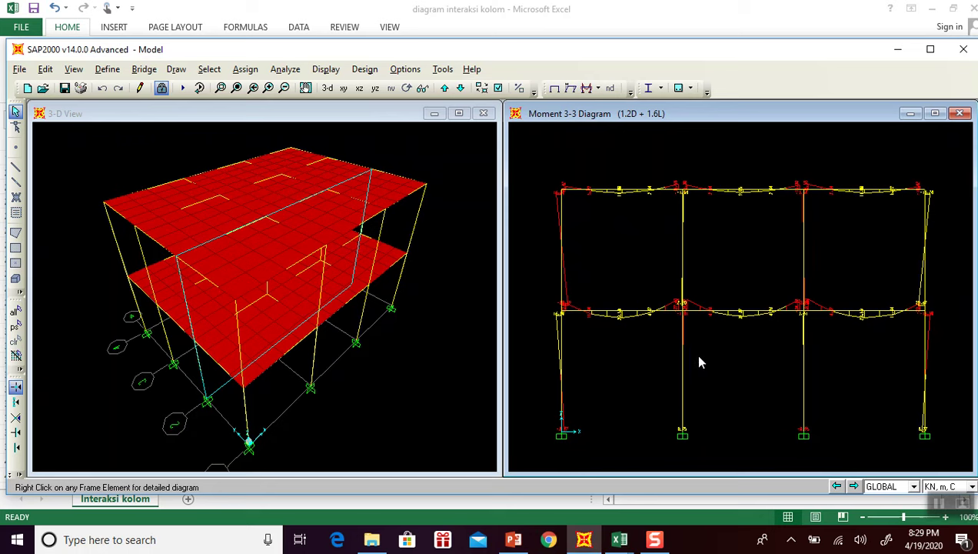
right_click(561, 339)
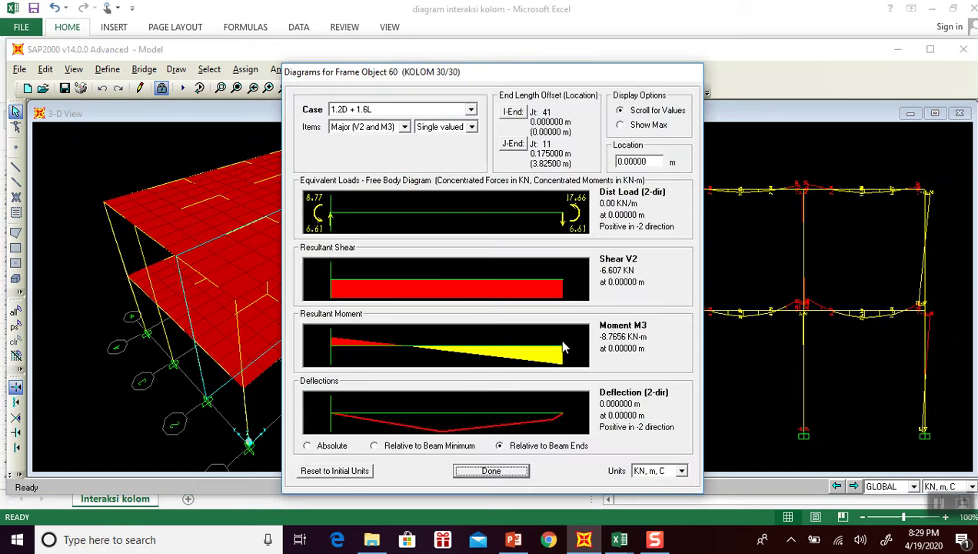
click(621, 125)
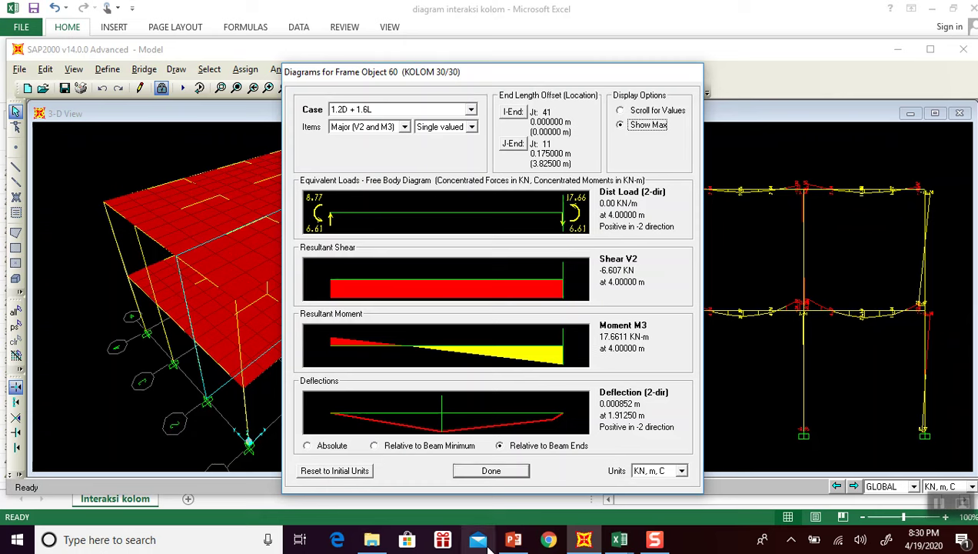
Switch back to the Excel interaction diagram workbook and set Mu to 18 kNm under the SAP2000 column forces.
click(619, 539)
click(650, 483)
click(176, 432)
click(154, 417)
text(1)
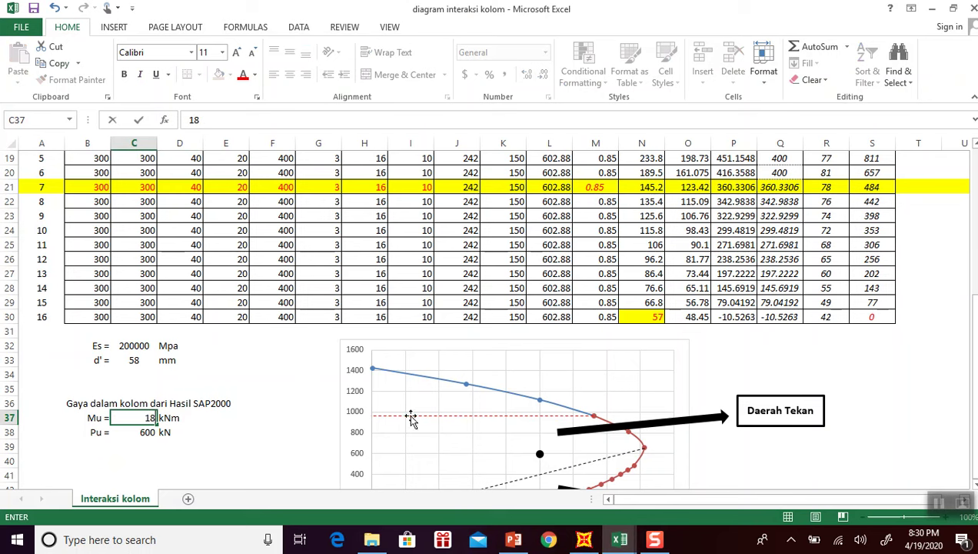
text(8)
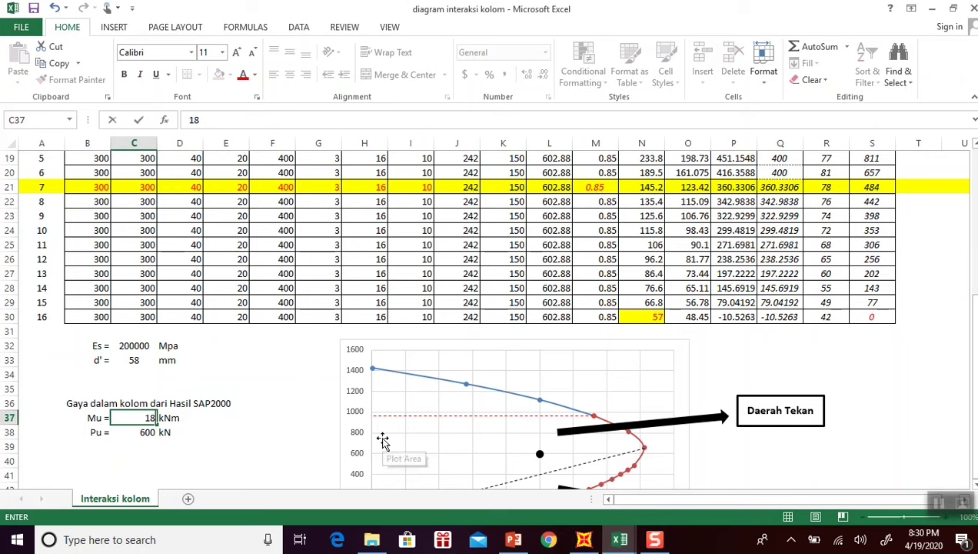
key(Return)
scroll(431, 459, down, 2)
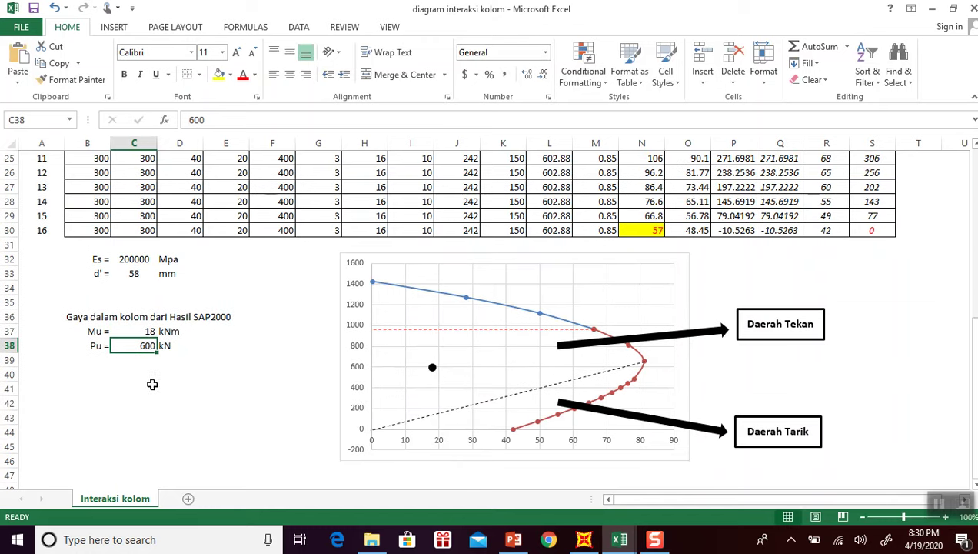
Show the column's axial (P and T) diagrams in SAP2000, and set Pu to 199 kN in the Excel interaction diagram workbook.
click(584, 539)
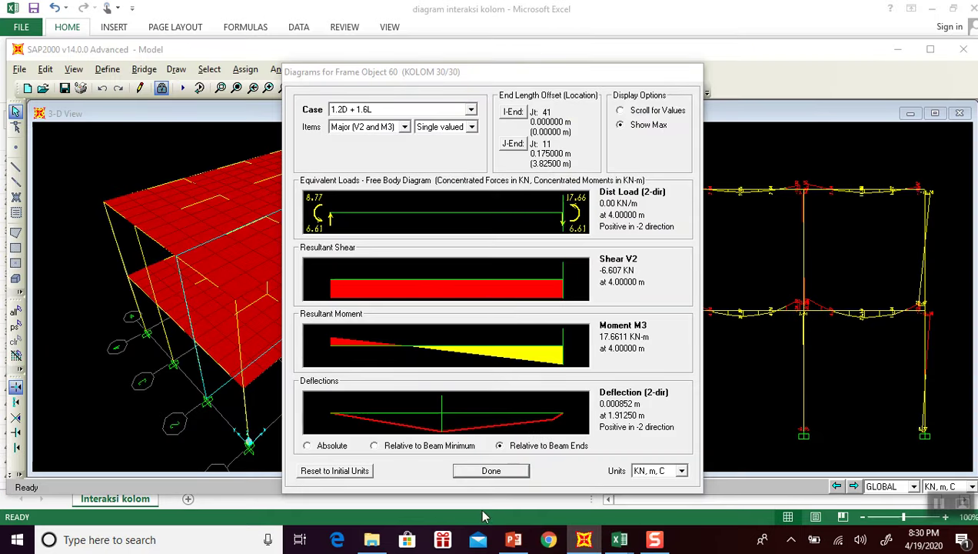
click(403, 132)
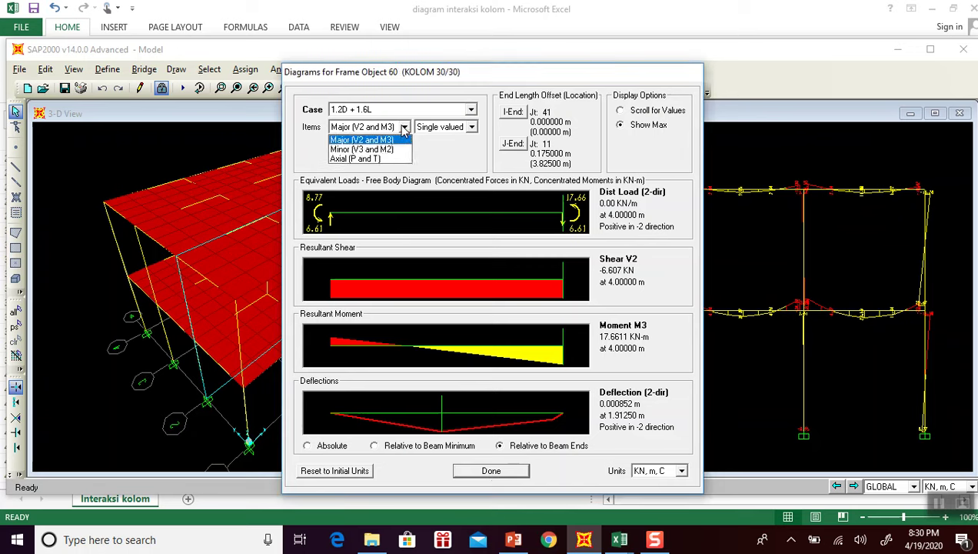
click(367, 155)
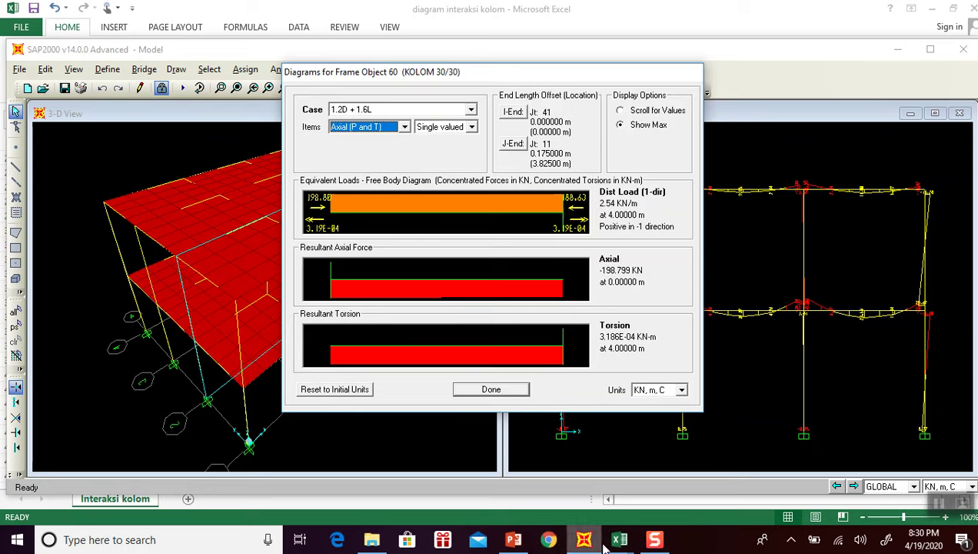
mouse_move(615, 543)
click(696, 477)
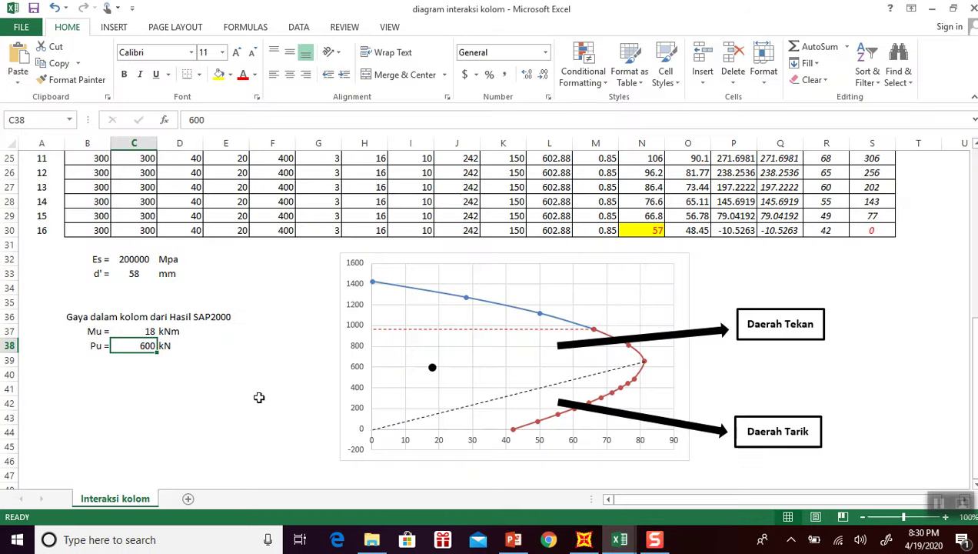
text(199)
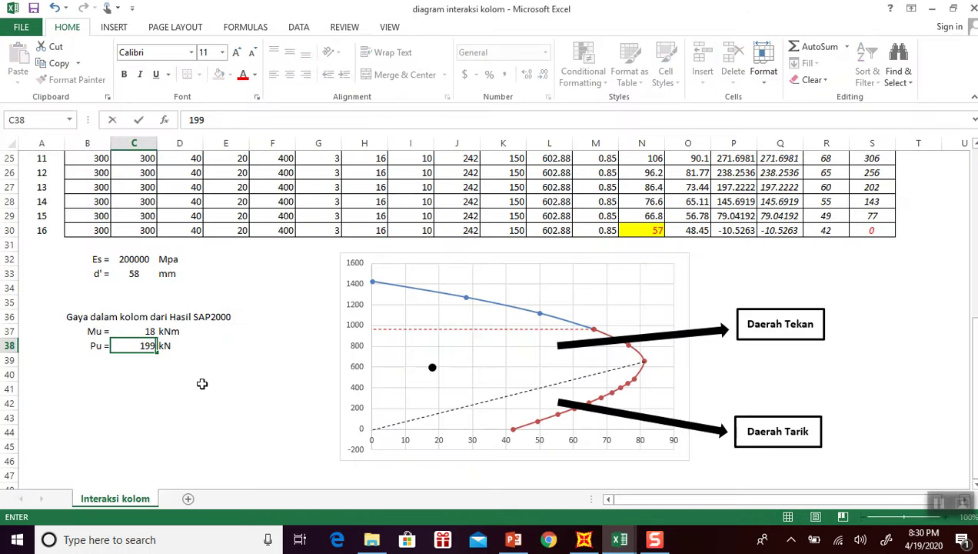
key(Return)
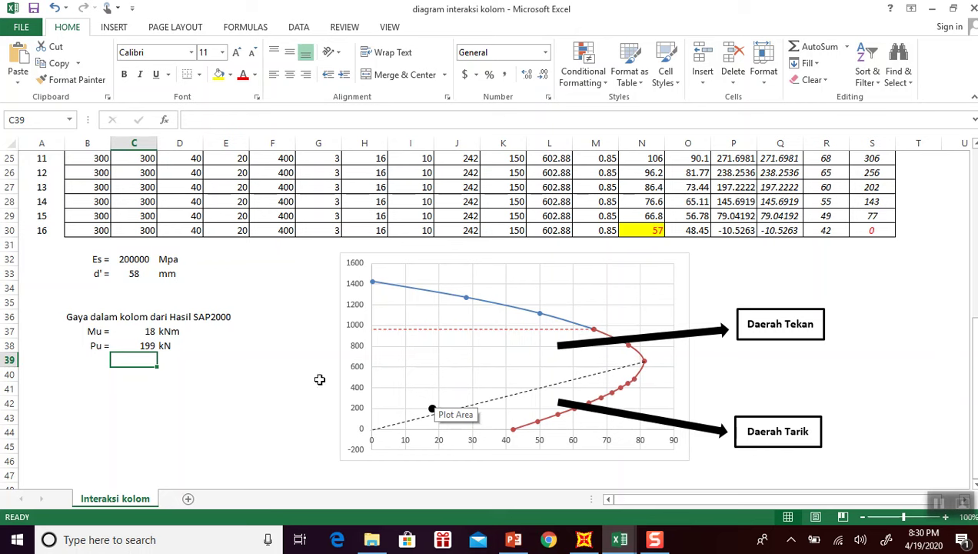
Copy the Mu and Pu input block with its labels and units to rows 40 and 41, starting in column B.
drag(135, 332, 160, 347)
key(ctrl+c)
click(91, 373)
key(ctrl+v)
key(Escape)
click(179, 446)
Switch to SAP2000 and replace the open force diagrams with the maximum values of the lower-storey interior column next to grid A.
click(599, 544)
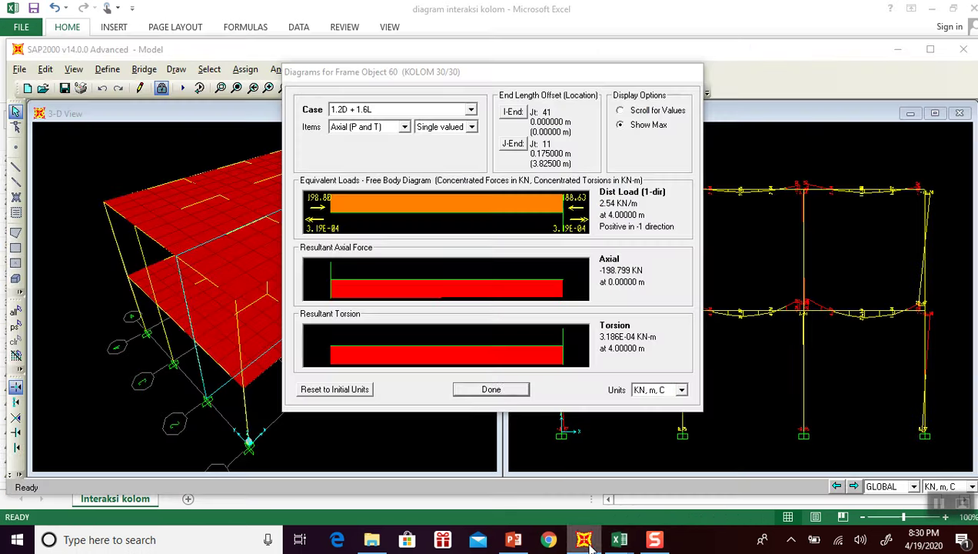
click(489, 389)
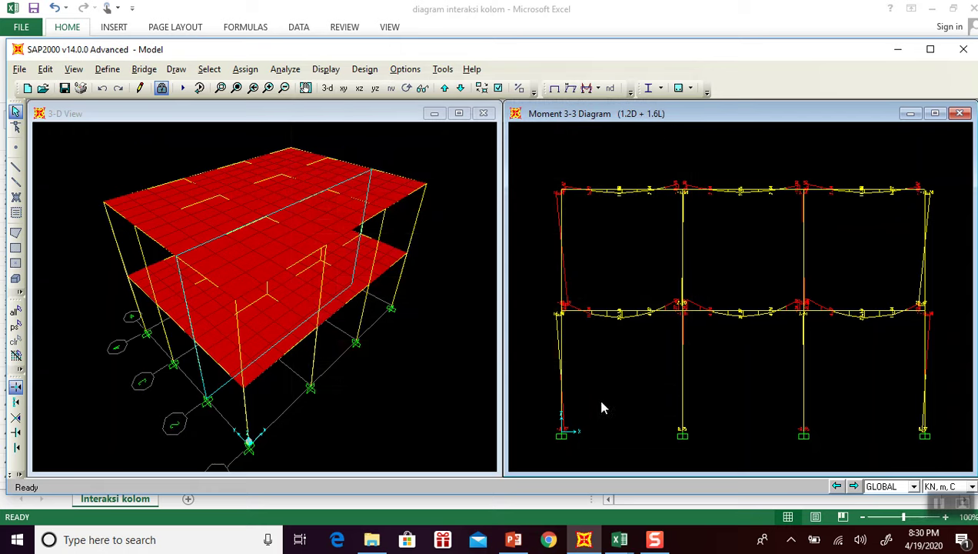
right_click(682, 359)
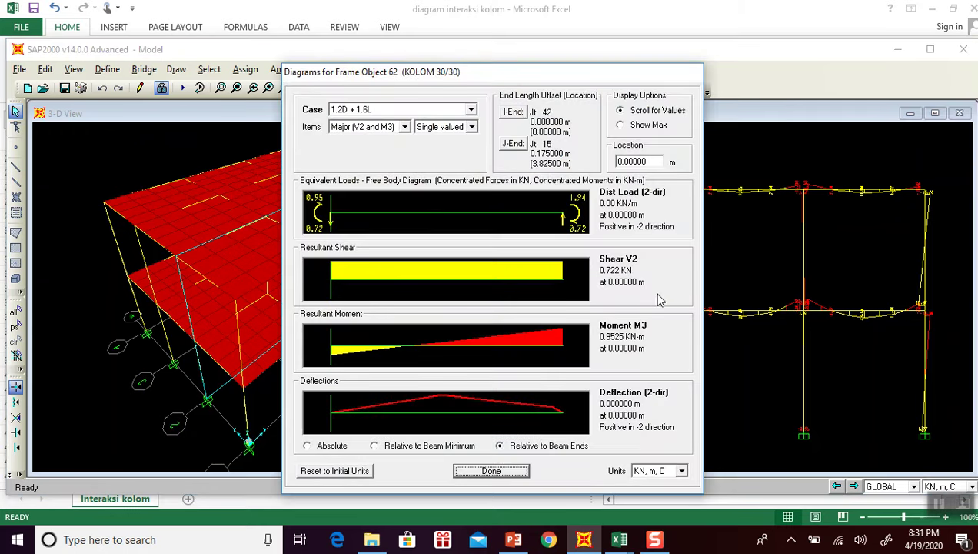
click(621, 125)
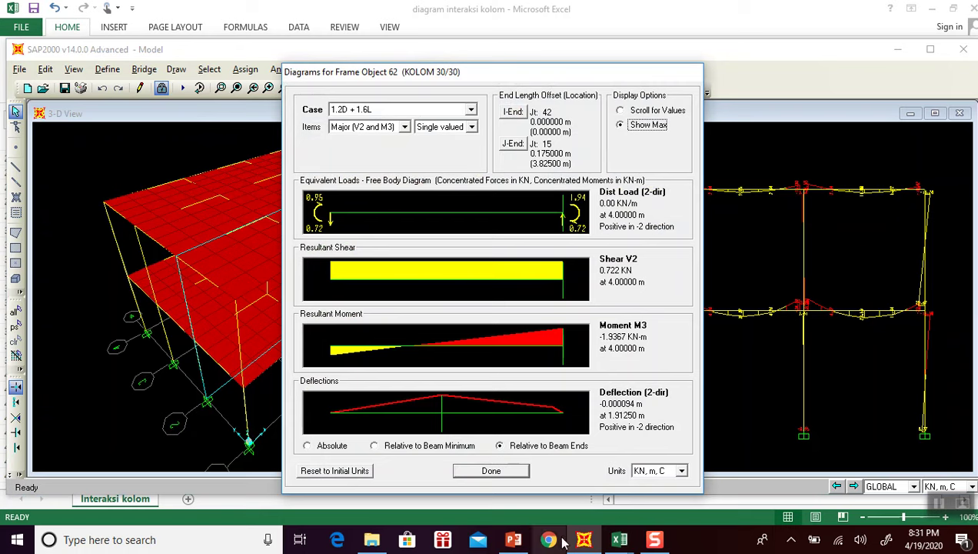
Return to the Excel interaction diagram workbook and set Mu in the copied force block to 2 kNm.
click(513, 542)
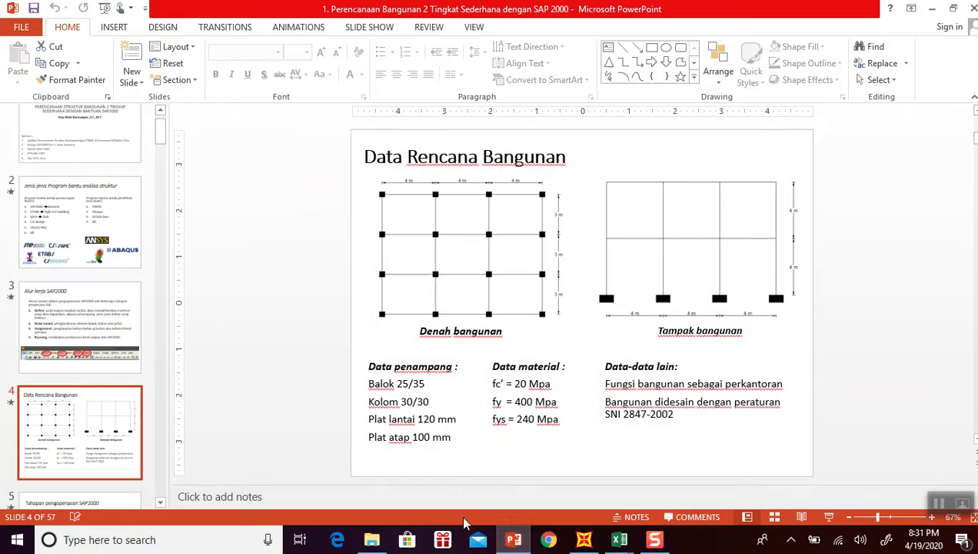
mouse_move(619, 541)
click(695, 476)
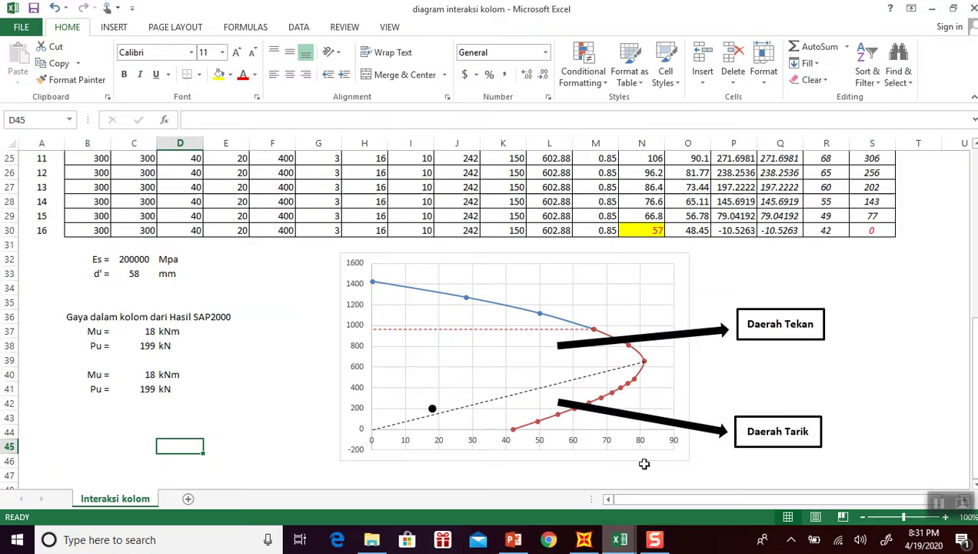
click(138, 374)
text(2)
key(Return)
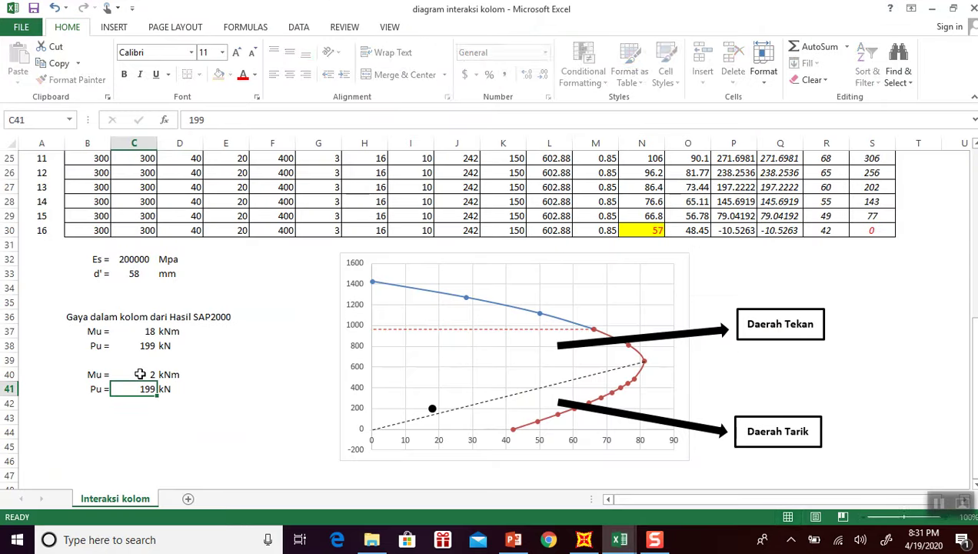
Show the interior column's axial (P and T) diagrams in SAP2000, and set the copied block's Pu to 327 kN in Excel.
click(583, 541)
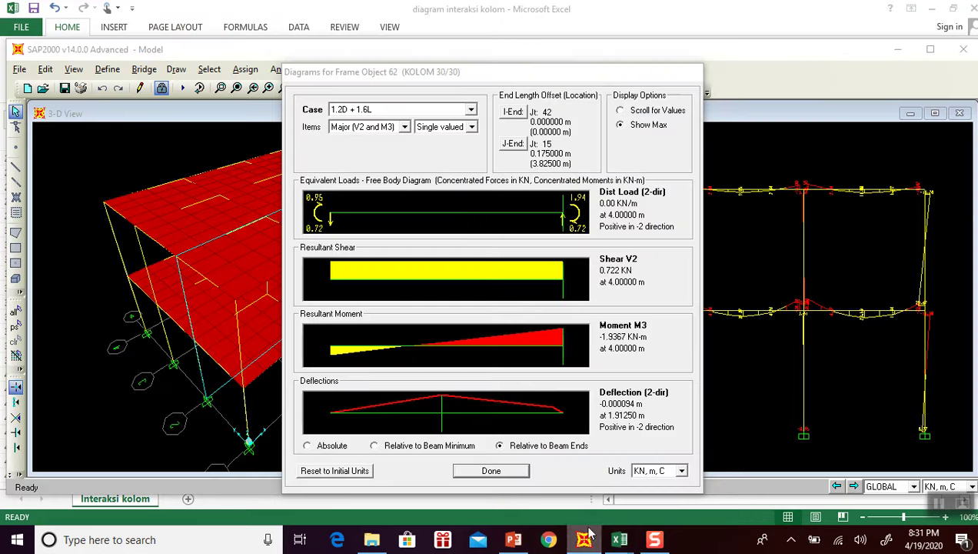
click(404, 127)
click(362, 159)
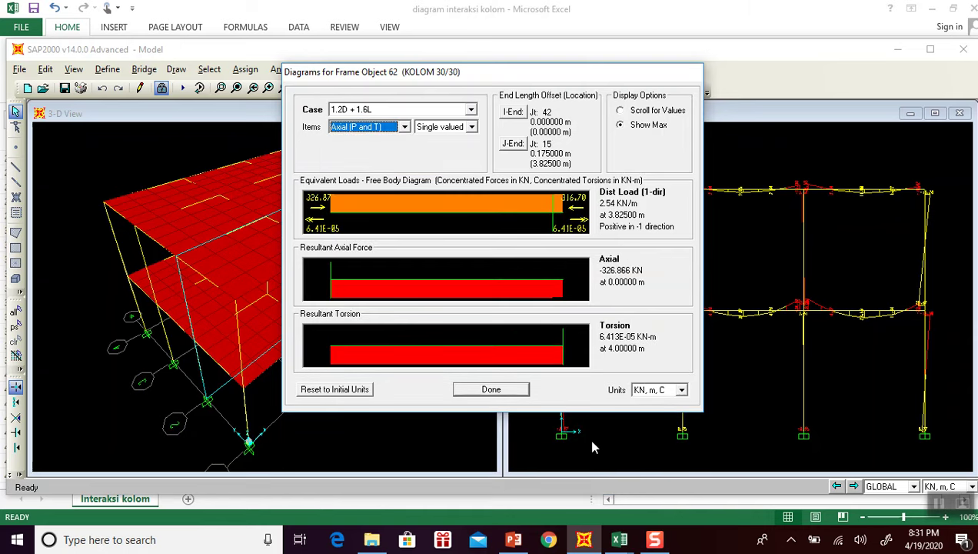
mouse_move(619, 540)
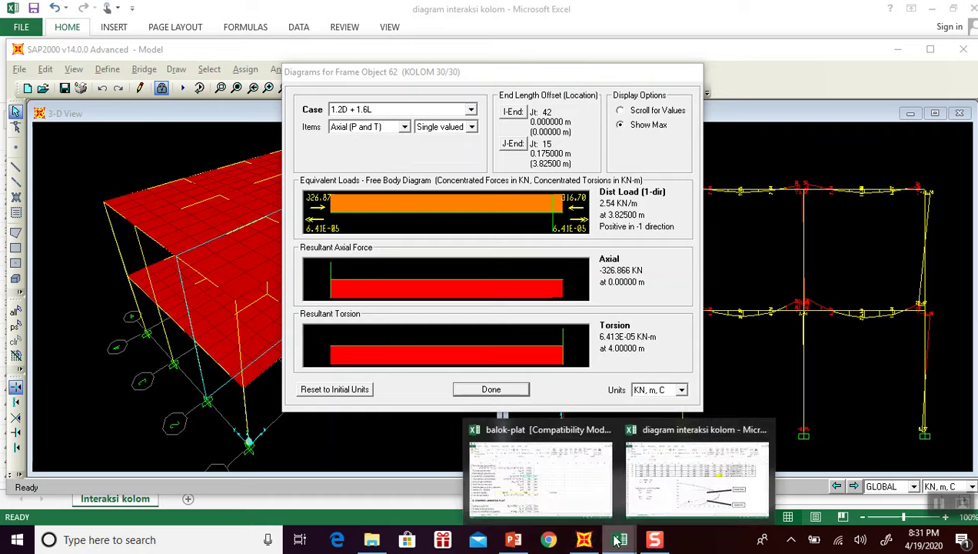
click(695, 496)
text(327)
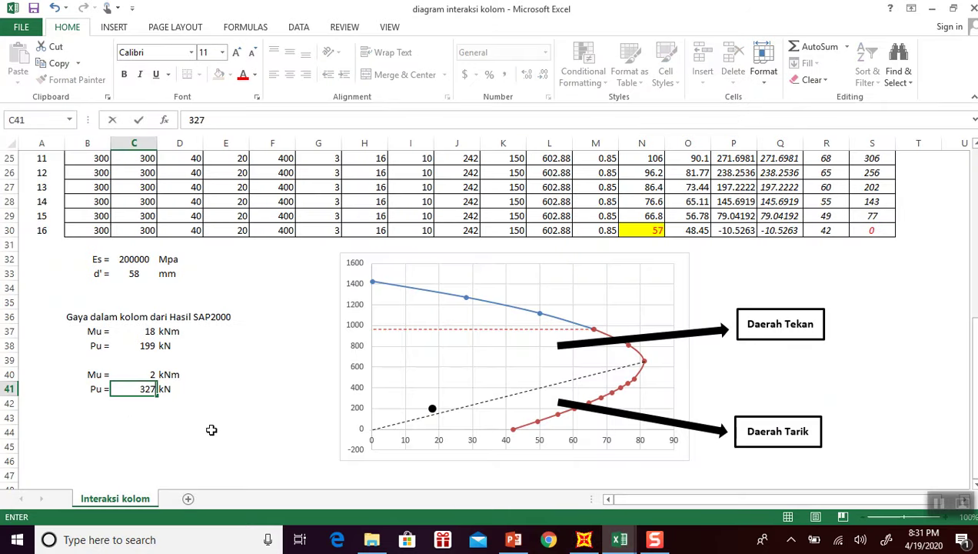
key(Return)
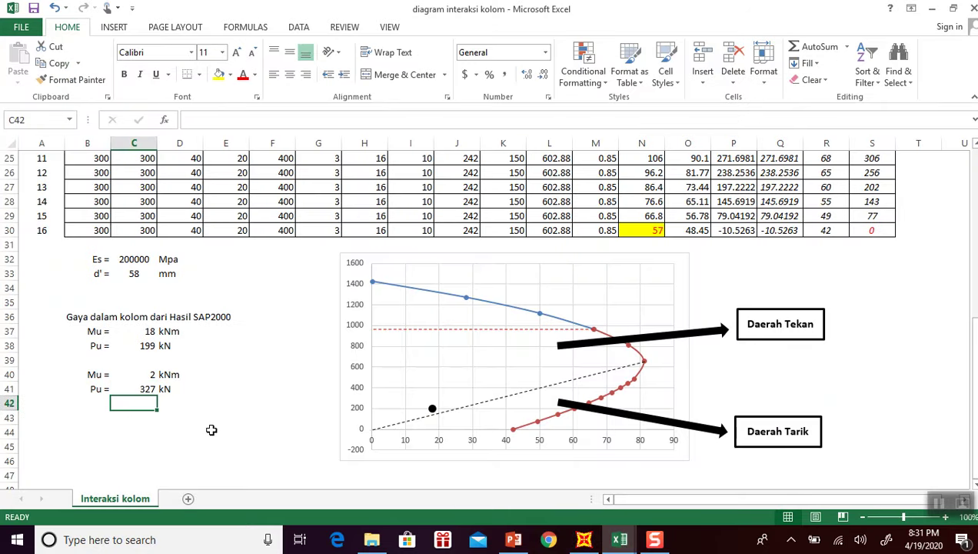
Add a series to the interaction chart with cell C40 as its X value and cell C41 as its Y value.
click(676, 304)
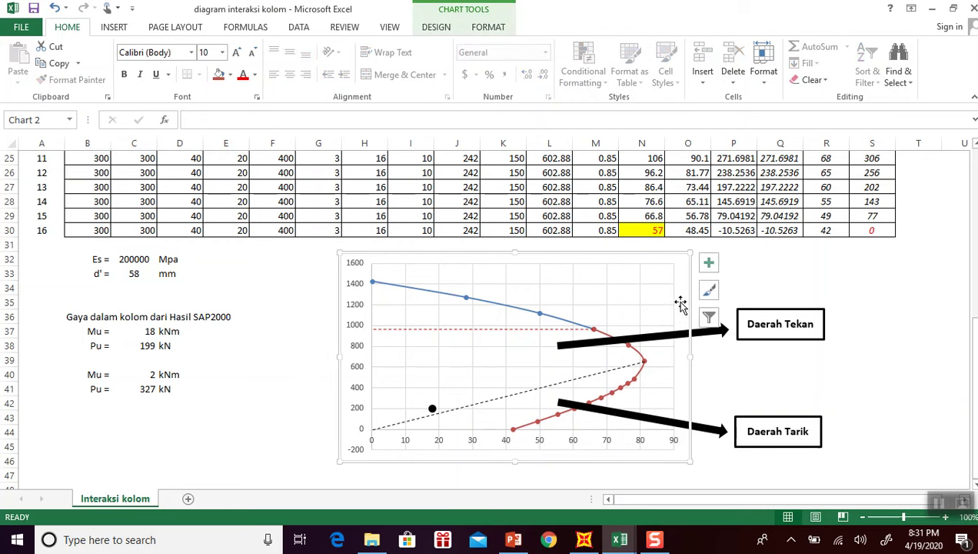
right_click(678, 295)
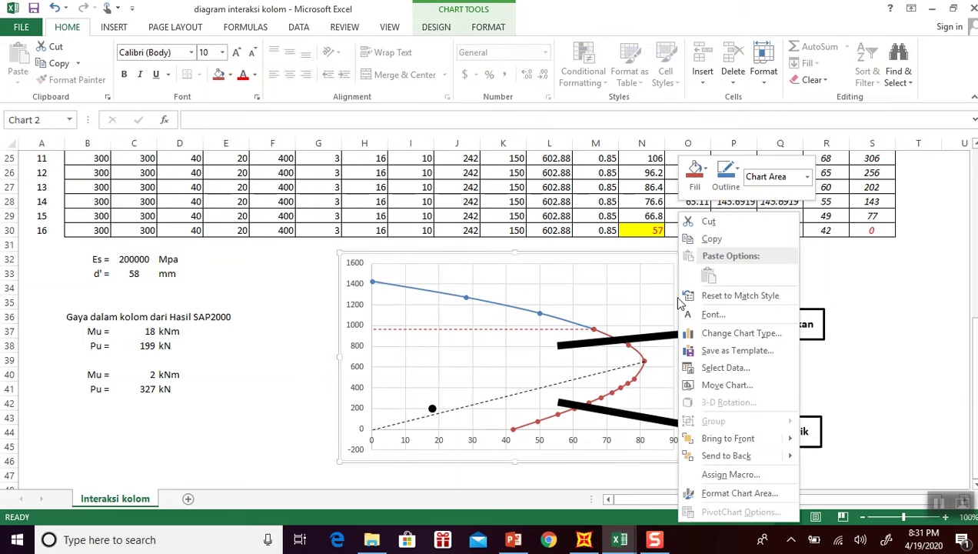
click(725, 368)
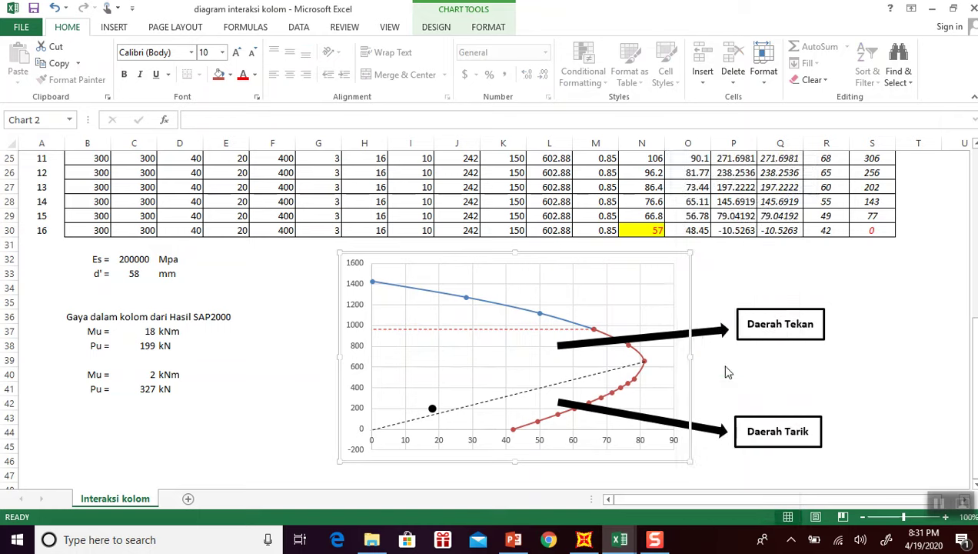
click(460, 239)
click(553, 247)
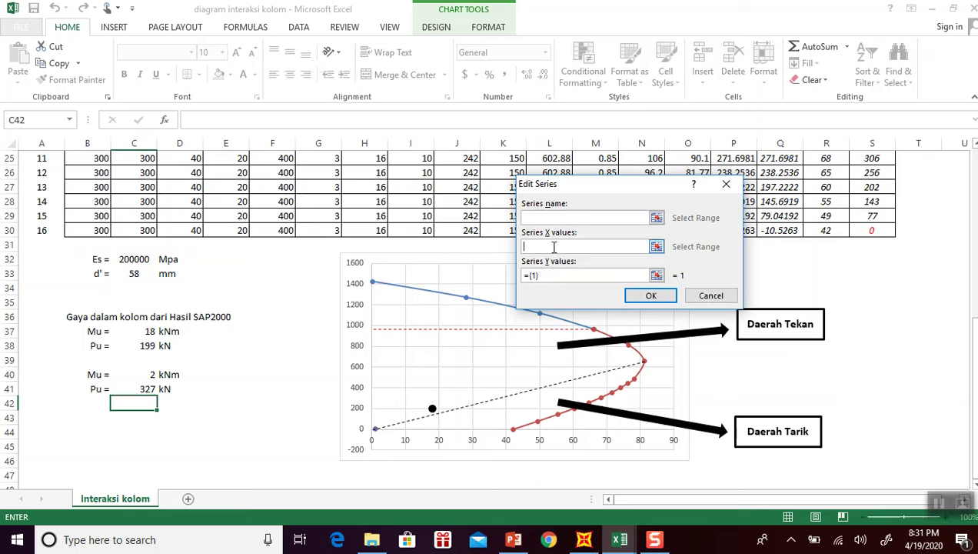
click(154, 375)
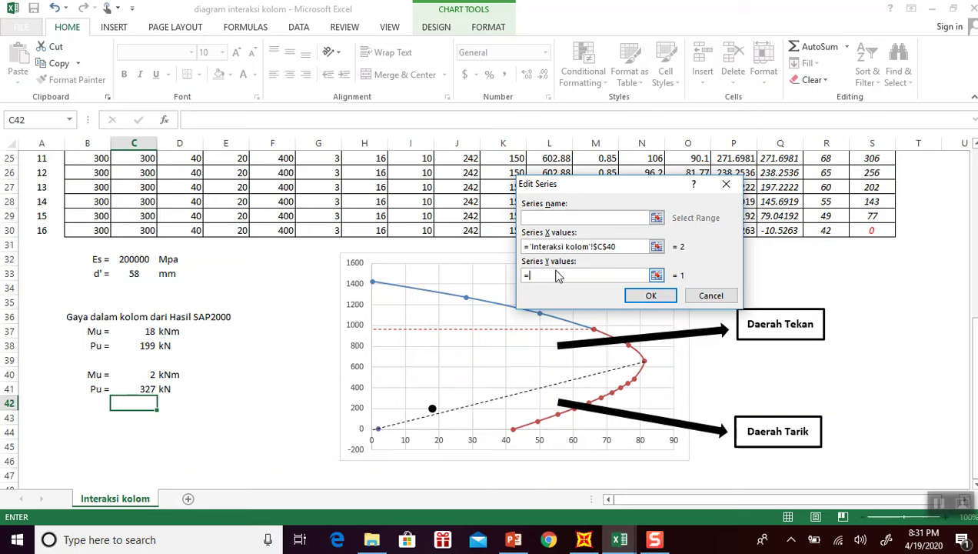
click(139, 388)
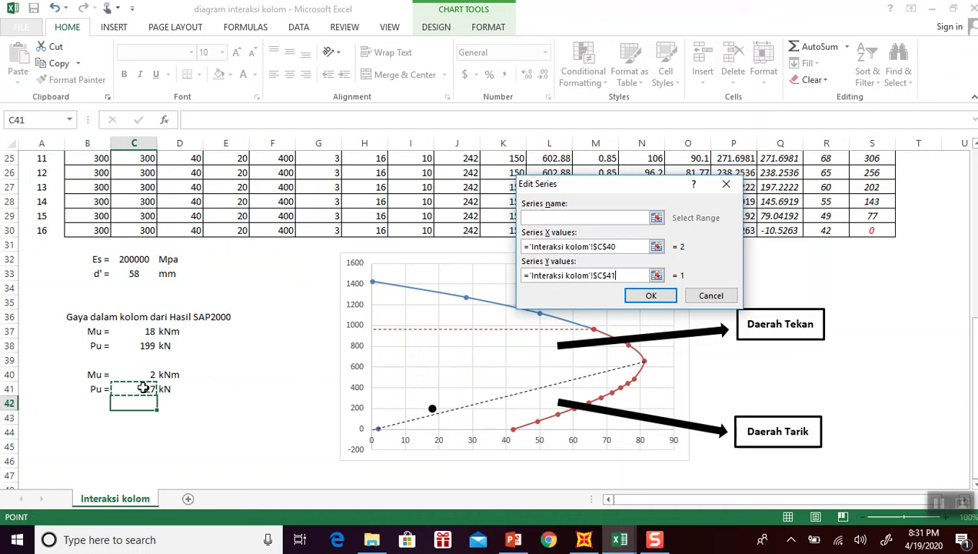
click(648, 297)
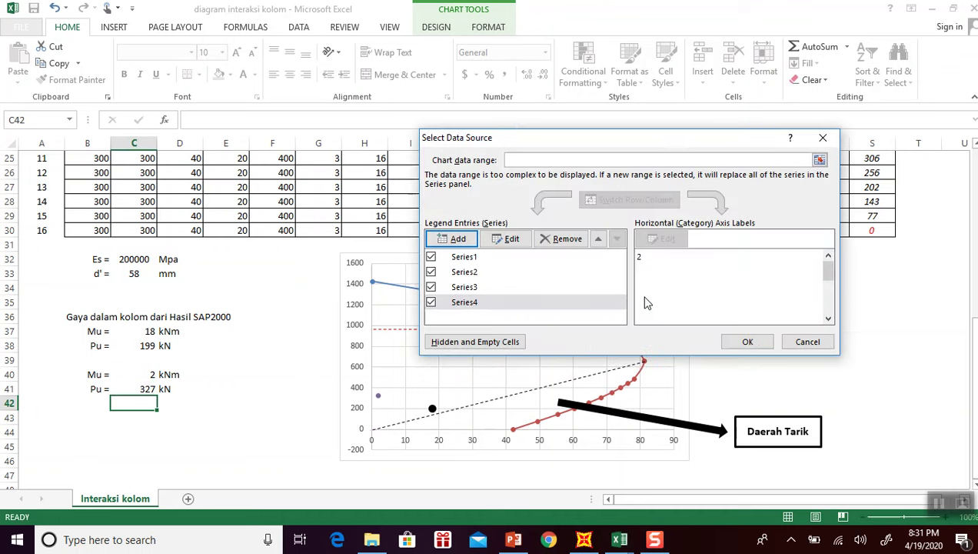
click(744, 341)
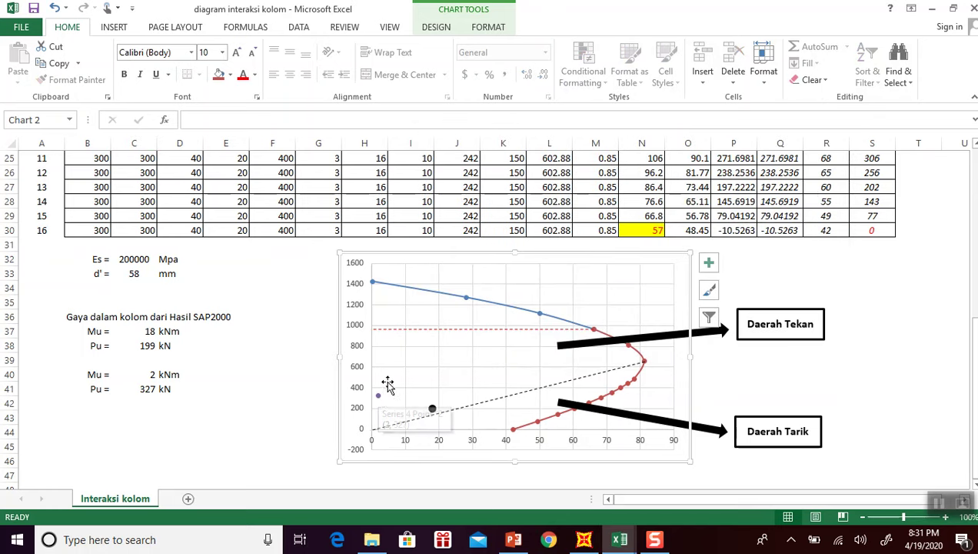
Check the positions of the two column force points against the interaction curve on the chart.
mouse_move(432, 409)
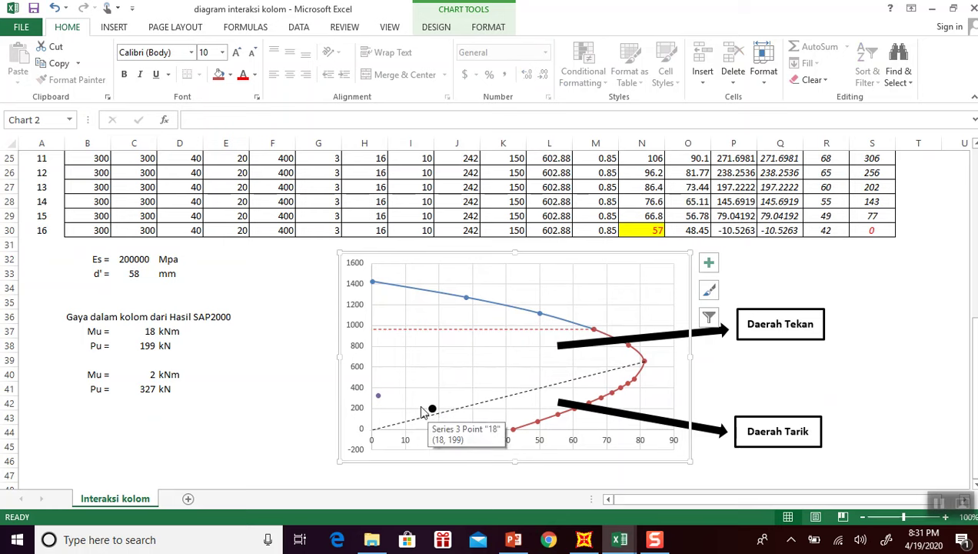
mouse_move(379, 400)
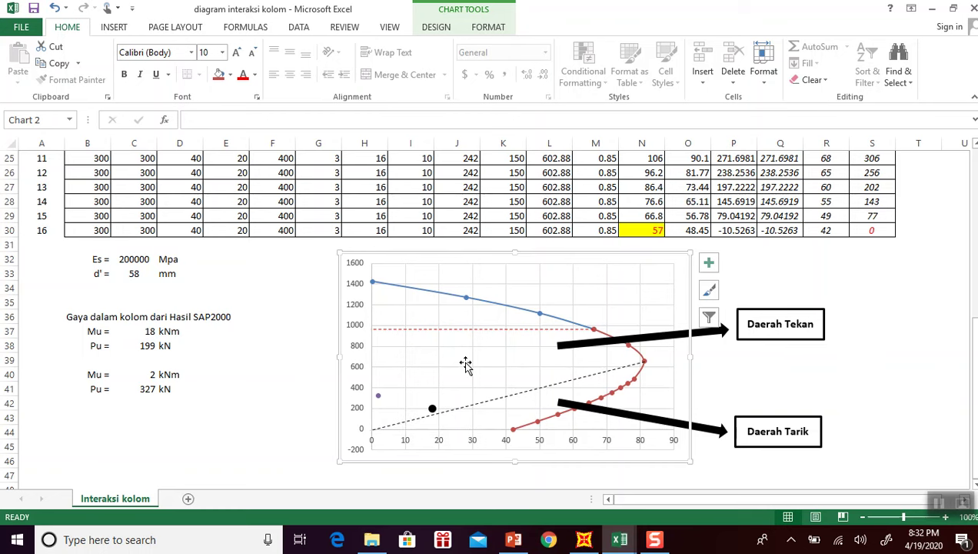
click(303, 326)
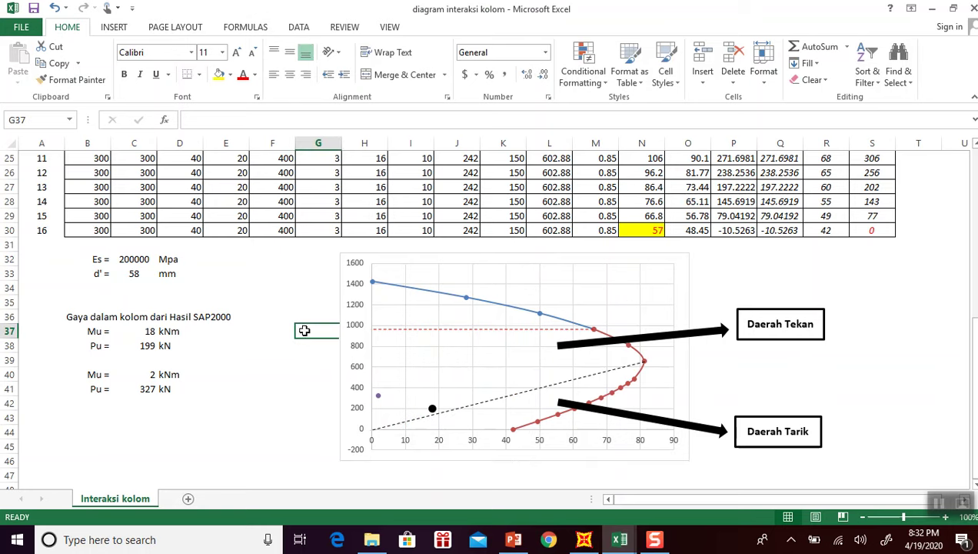
Close the column's force diagrams in SAP2000 and return to the Excel interaction diagram workbook.
click(585, 540)
click(501, 390)
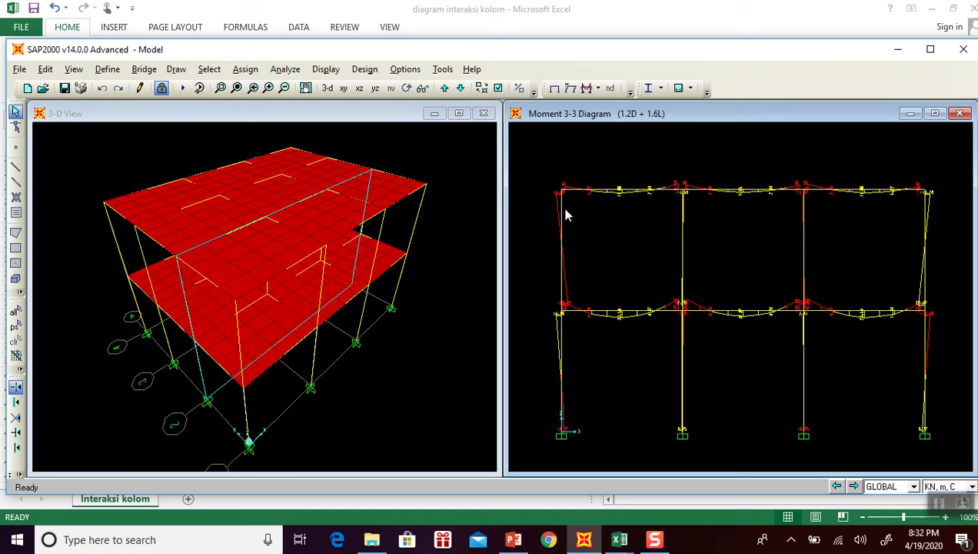
click(619, 540)
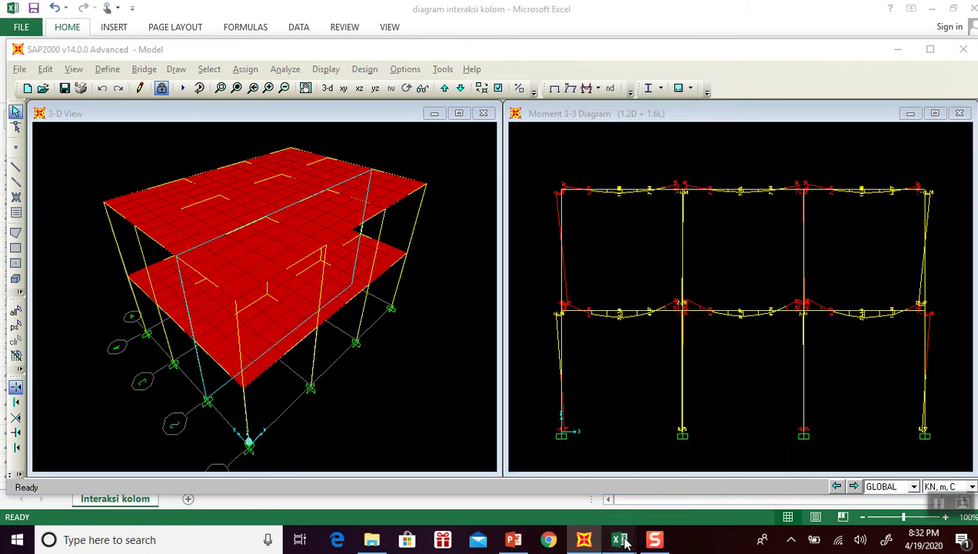
click(671, 495)
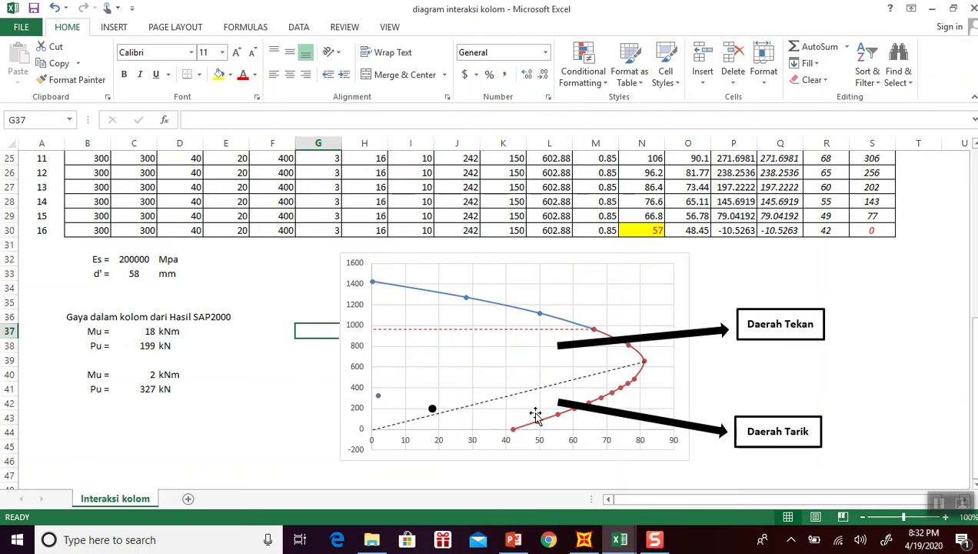
Set the second Mu in cell C40 to 80 kNm and check where its point lies relative to the interaction curve.
click(149, 373)
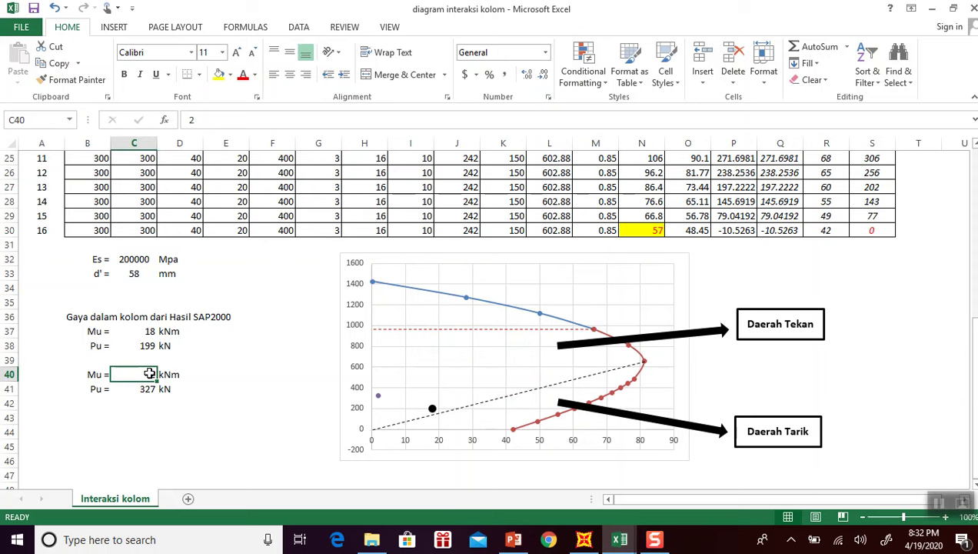
text(80)
key(Return)
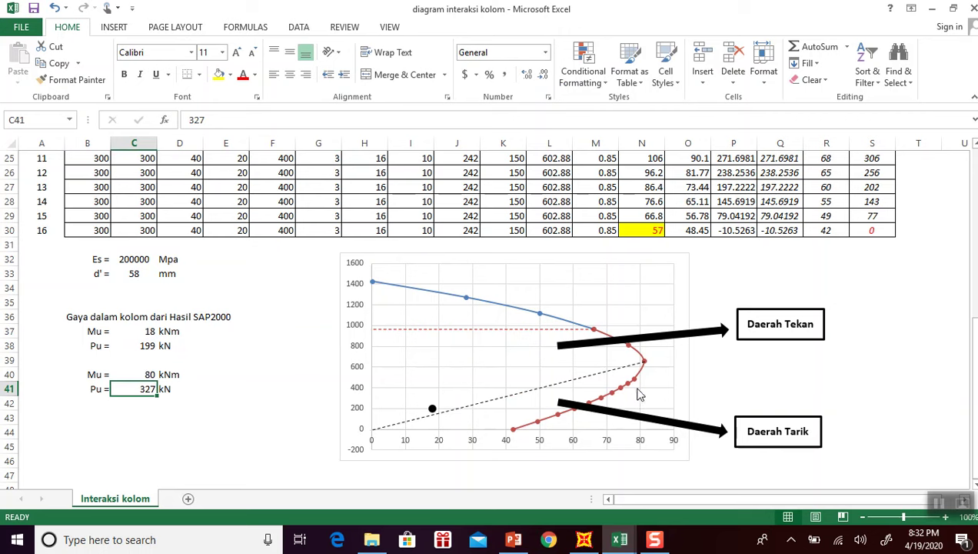
mouse_move(638, 398)
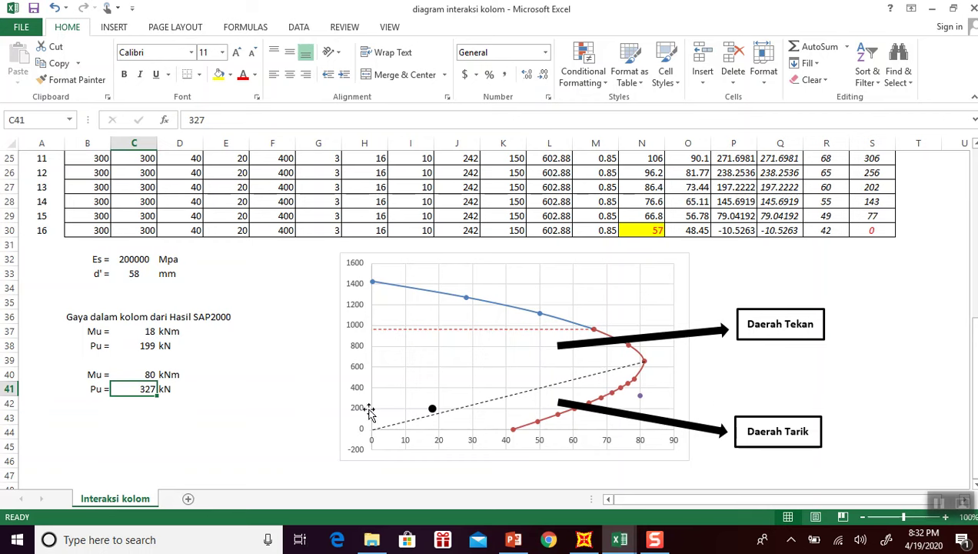
Set the second Pu in cell C41 to 1000 kN to test its point against the interaction curve.
click(152, 374)
click(145, 391)
text(10)
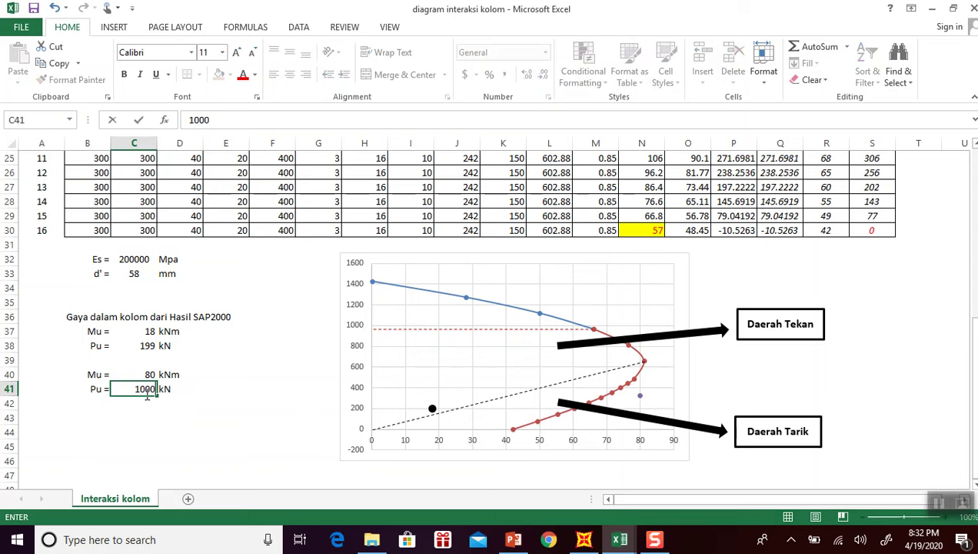
text(00)
key(Return)
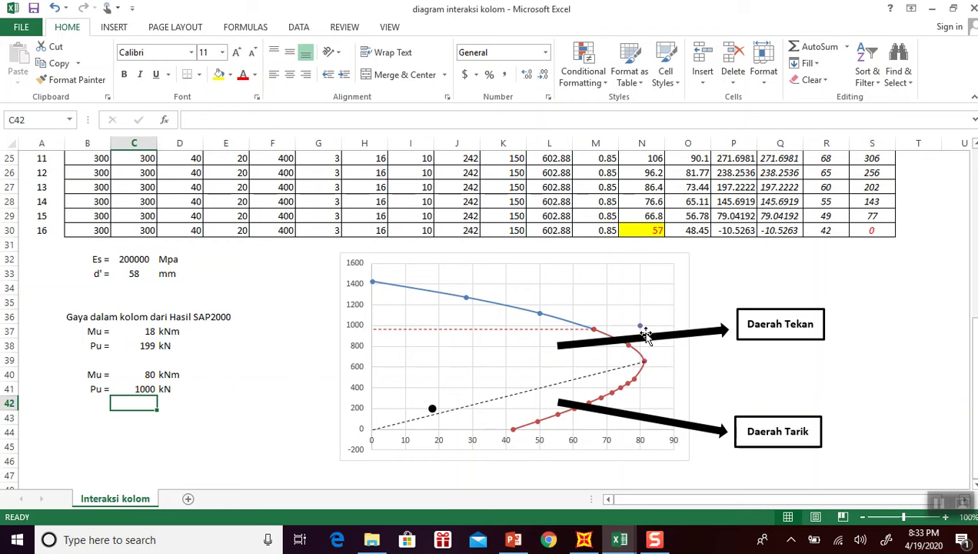
Set the second Pu in cell C41 to 800 kN and the second Mu in cell C40 to 50 kNm, and check the plotted point.
click(150, 390)
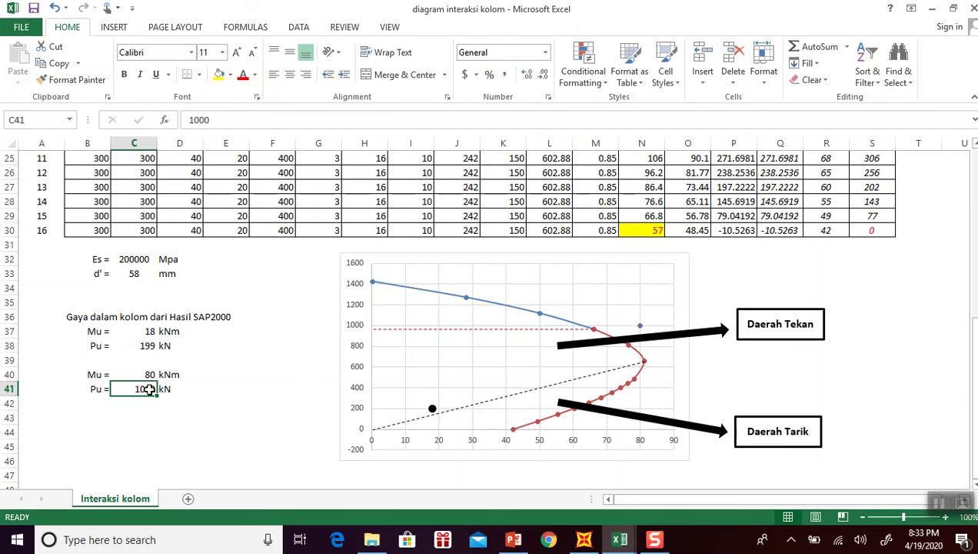
text(800)
key(ctrl+Return)
key(Up)
text(50)
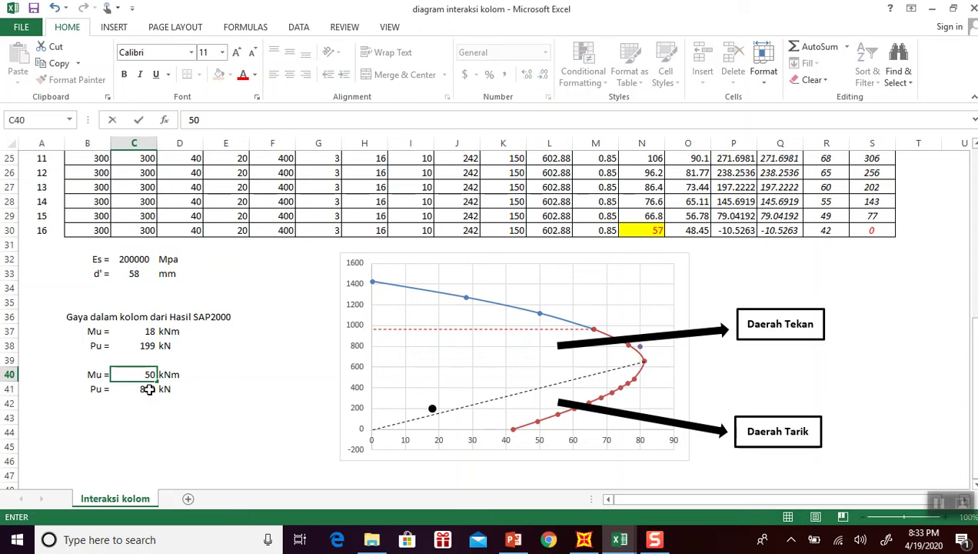
key(Return)
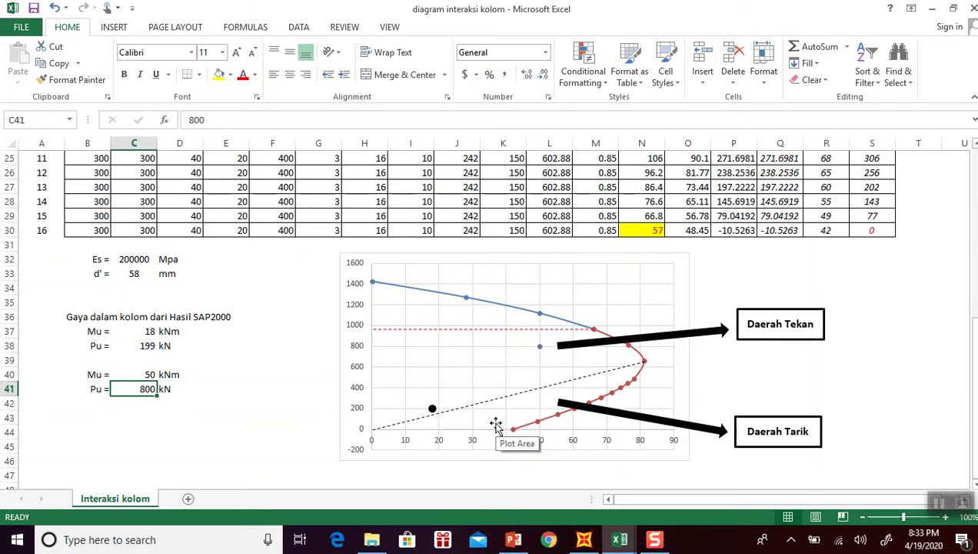
scroll(265, 335, up, 4)
scroll(673, 316, down, 5)
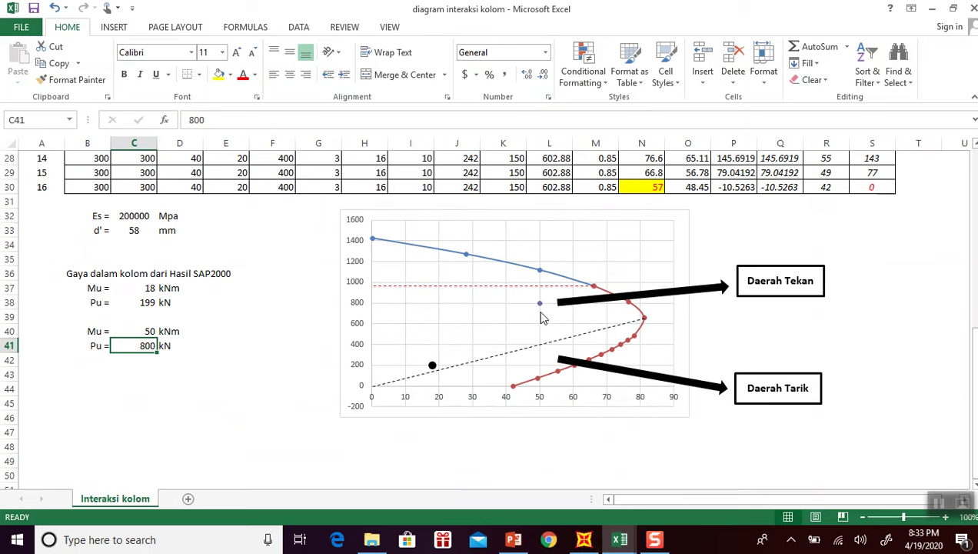
mouse_move(541, 310)
click(281, 315)
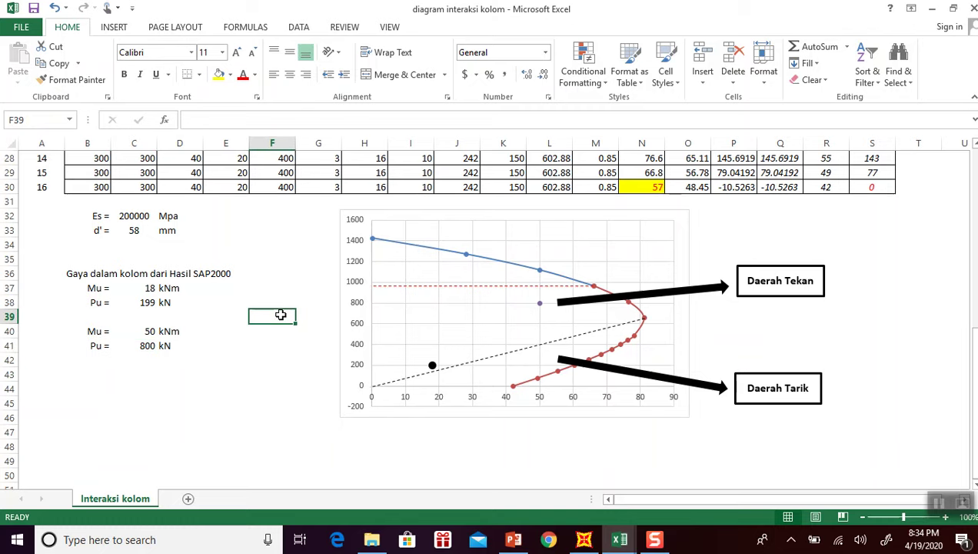
Look over the column capacity table, the SAP2000 moment diagram and the slab calculation in the balok-plat workbook.
scroll(281, 314, up, 7)
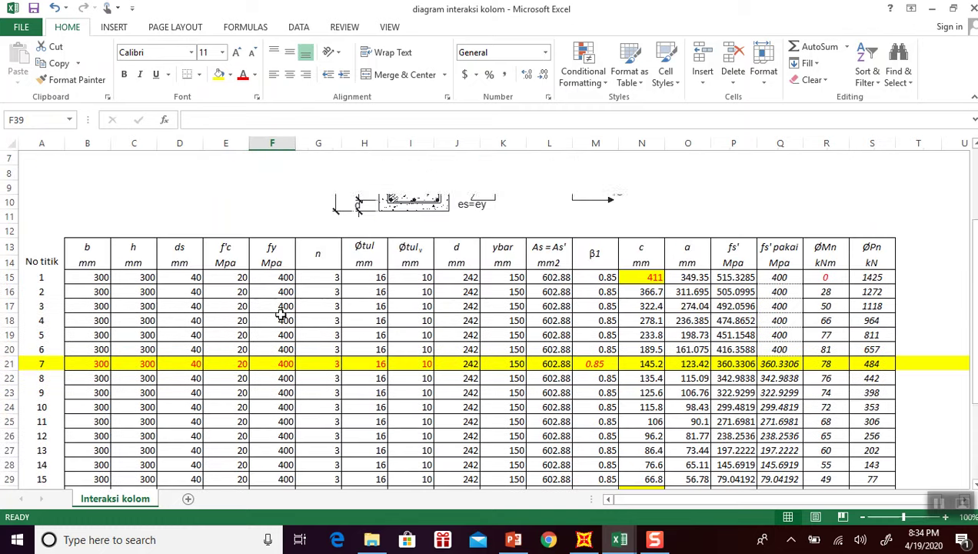
click(584, 539)
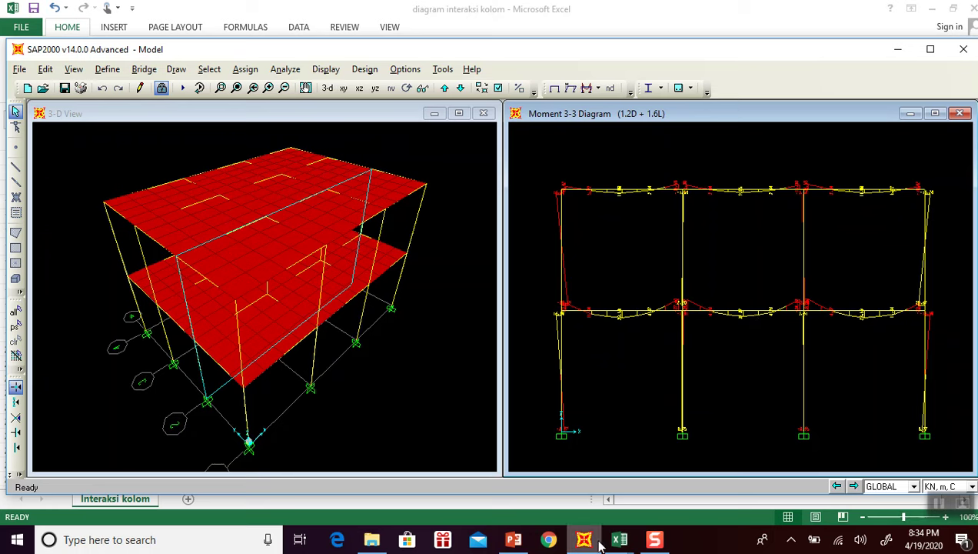
mouse_move(615, 545)
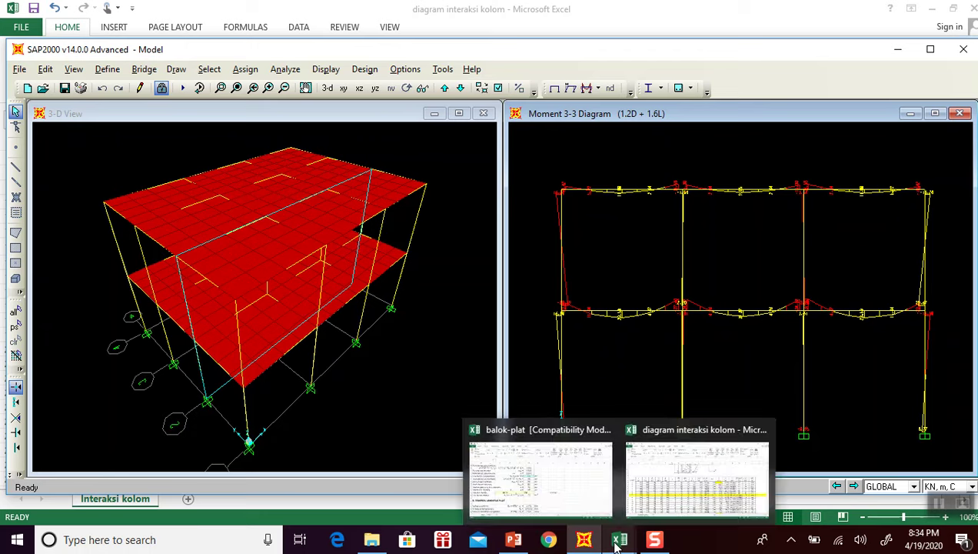
click(585, 436)
scroll(529, 403, down, 2)
scroll(527, 398, up, 9)
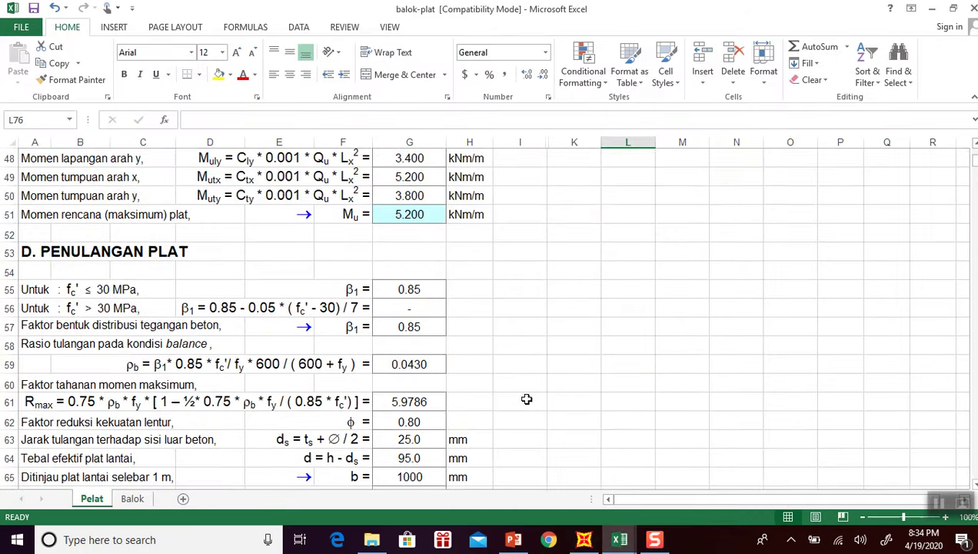
Return to the diagram interaksi kolom workbook to view its table, and switch back to the SAP2000 model.
click(618, 540)
click(672, 485)
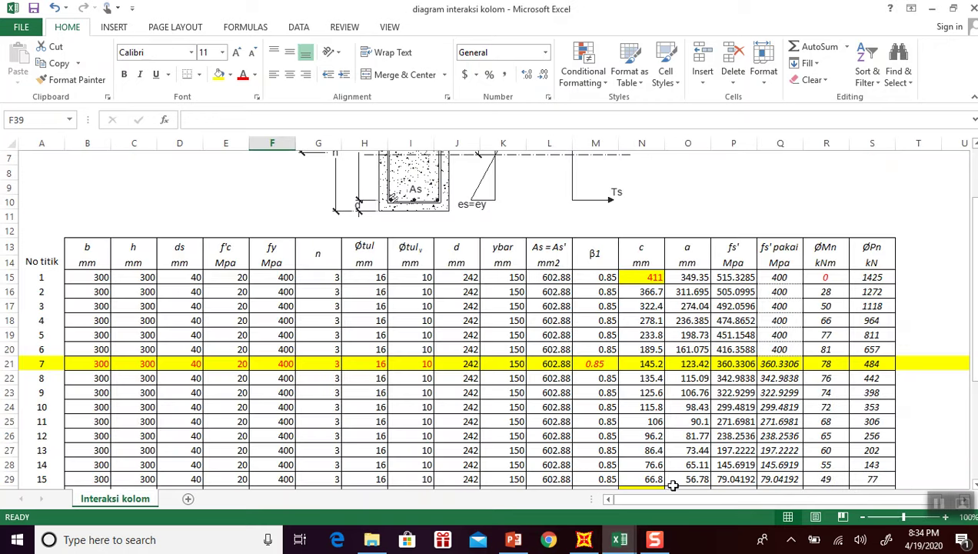
click(562, 336)
click(585, 540)
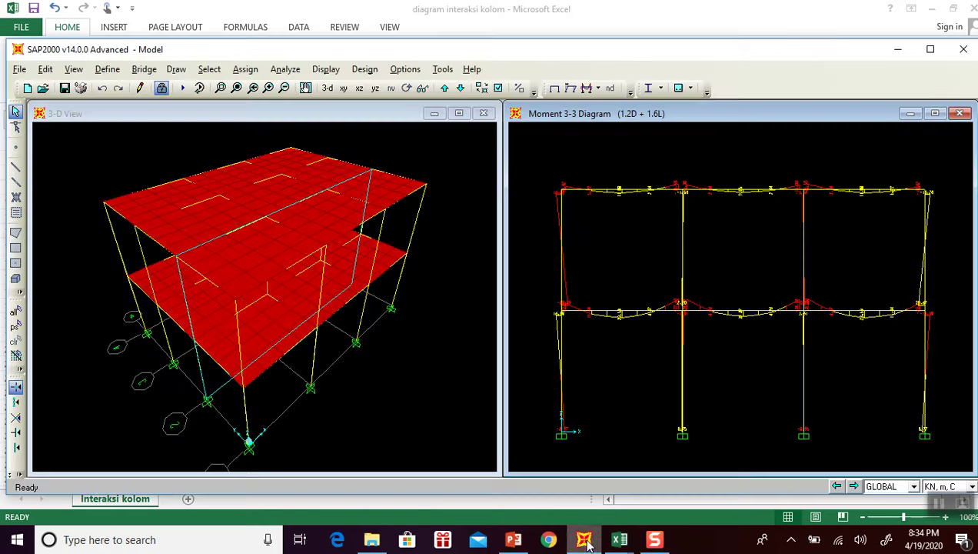